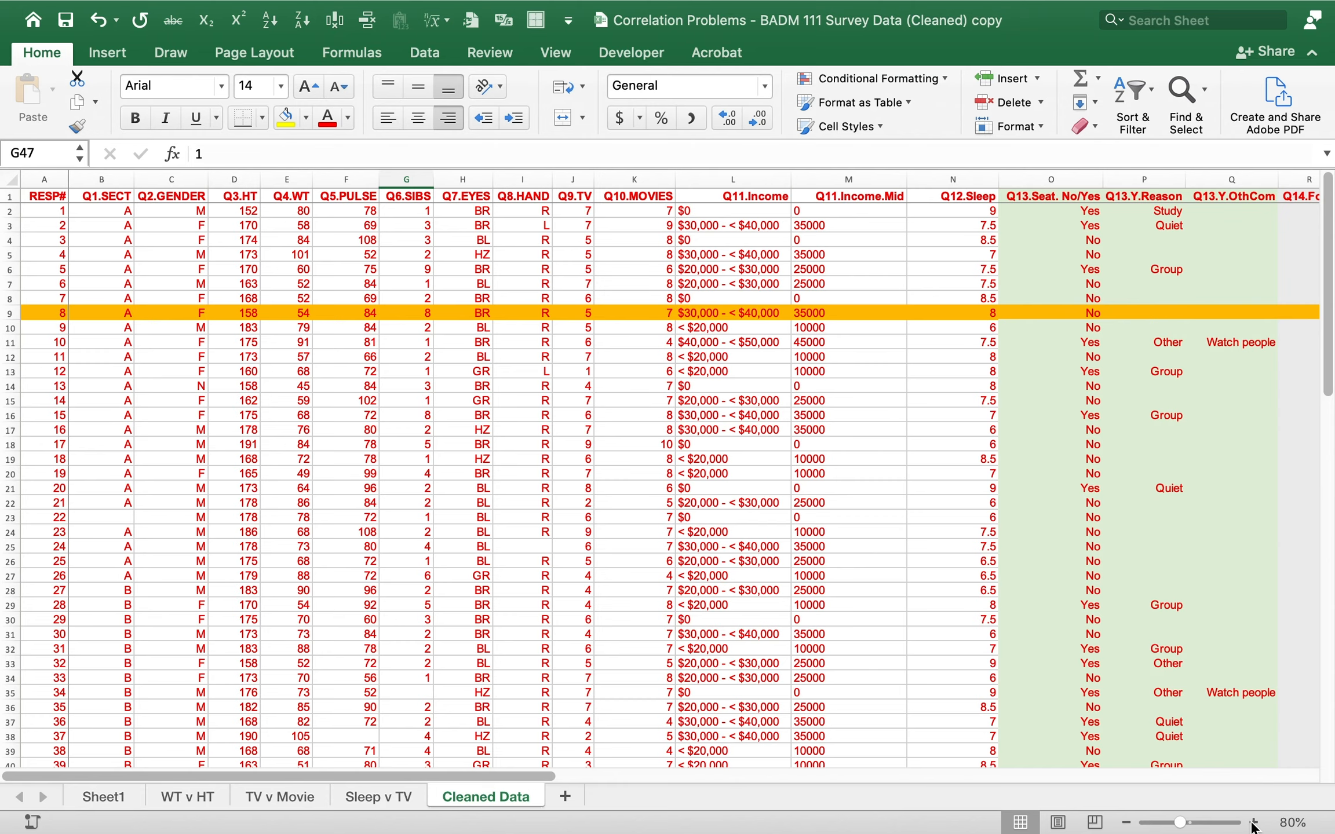
Step: Look through the WT v HT, TV v Movie and Sleep v TV sheets, then return to the Cleaned Data sheet at 100% zoom
click(1252, 822)
click(1252, 822)
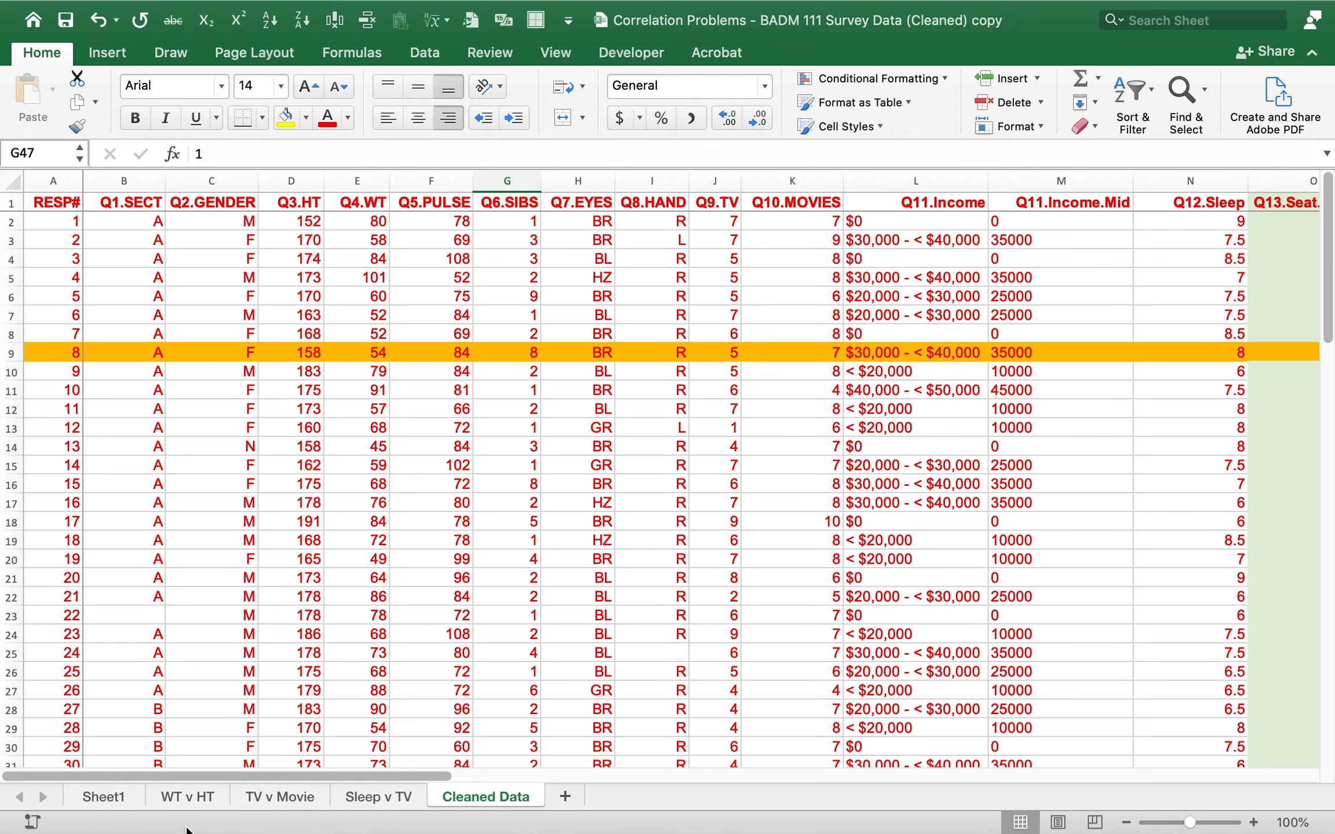
click(178, 799)
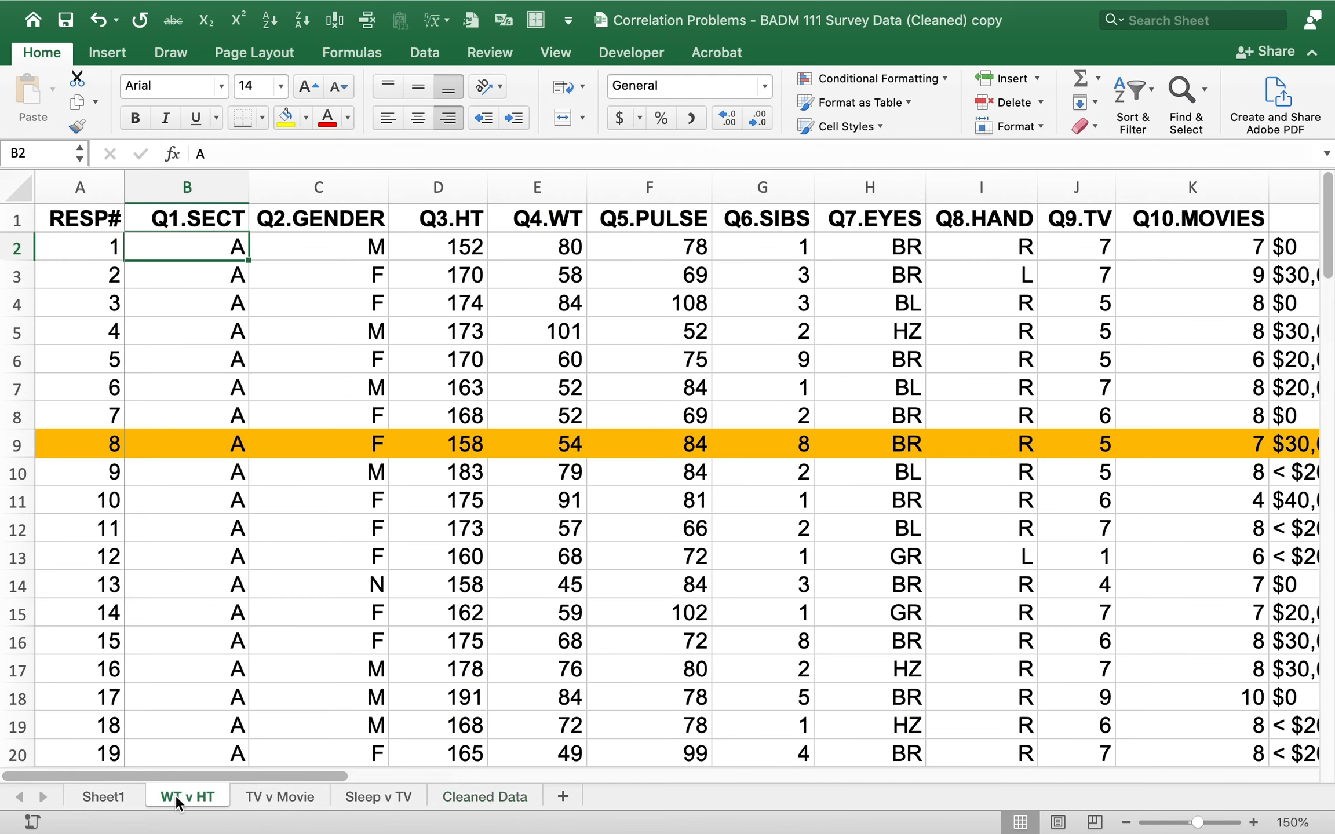
click(271, 800)
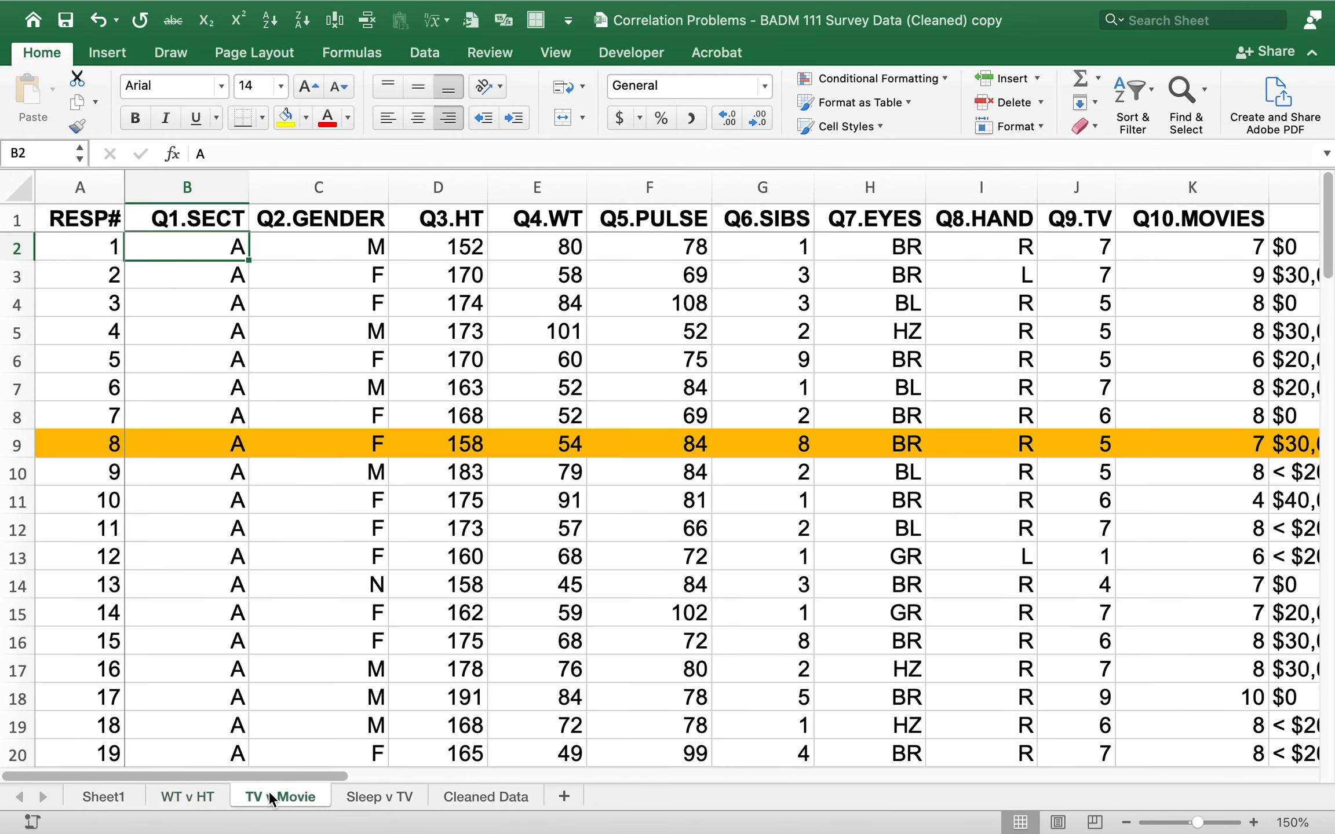
click(379, 802)
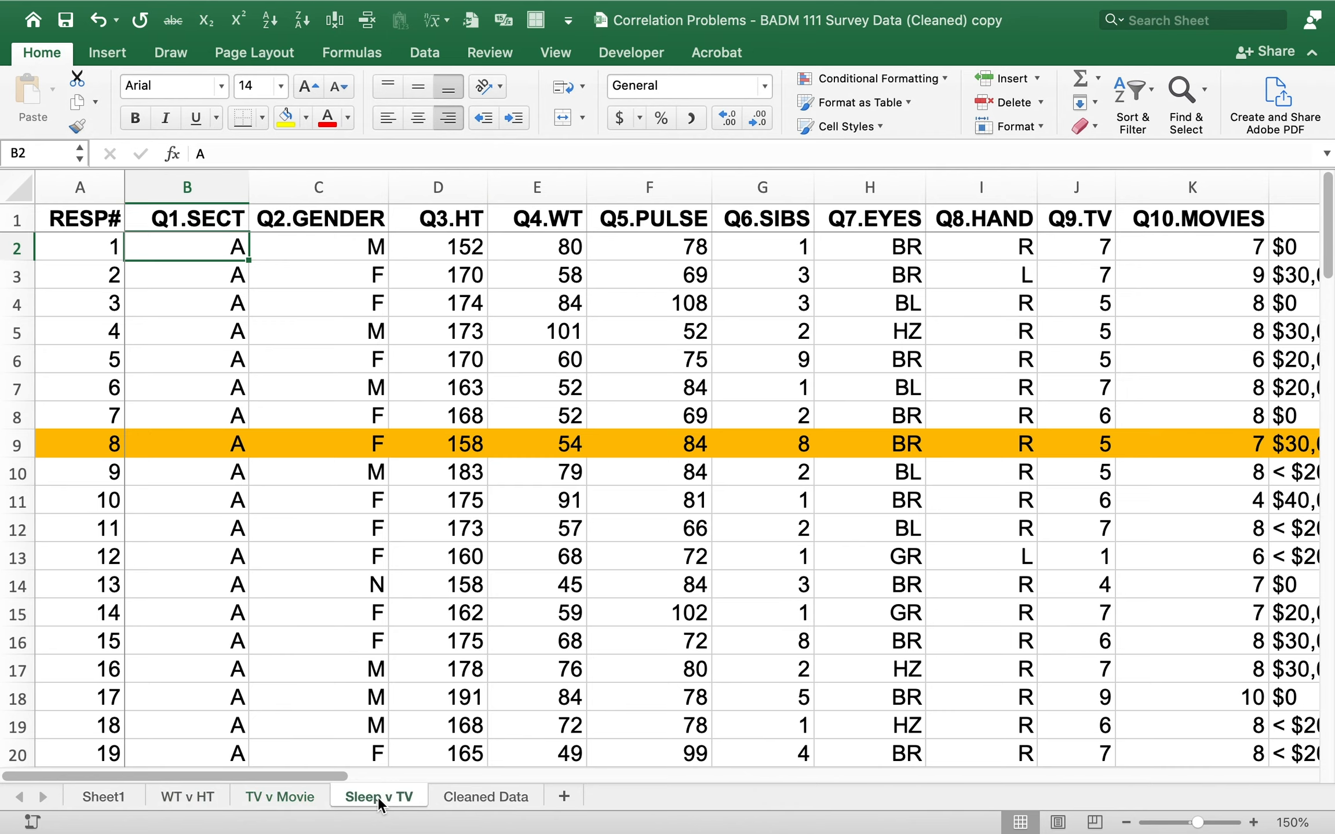
click(474, 801)
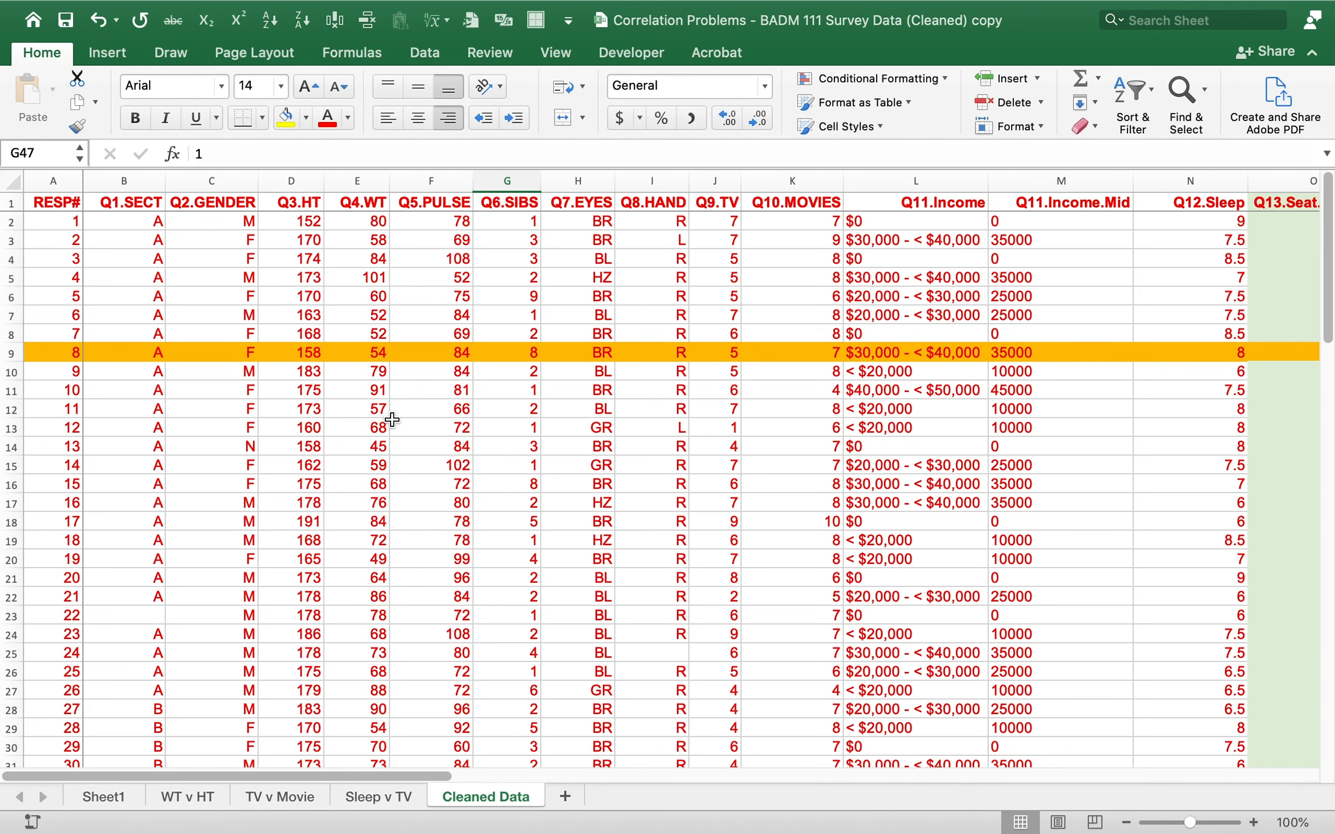
Step: Delete the Q1.SECT and Q2.GENDER columns from the WT v HT sheet
click(187, 798)
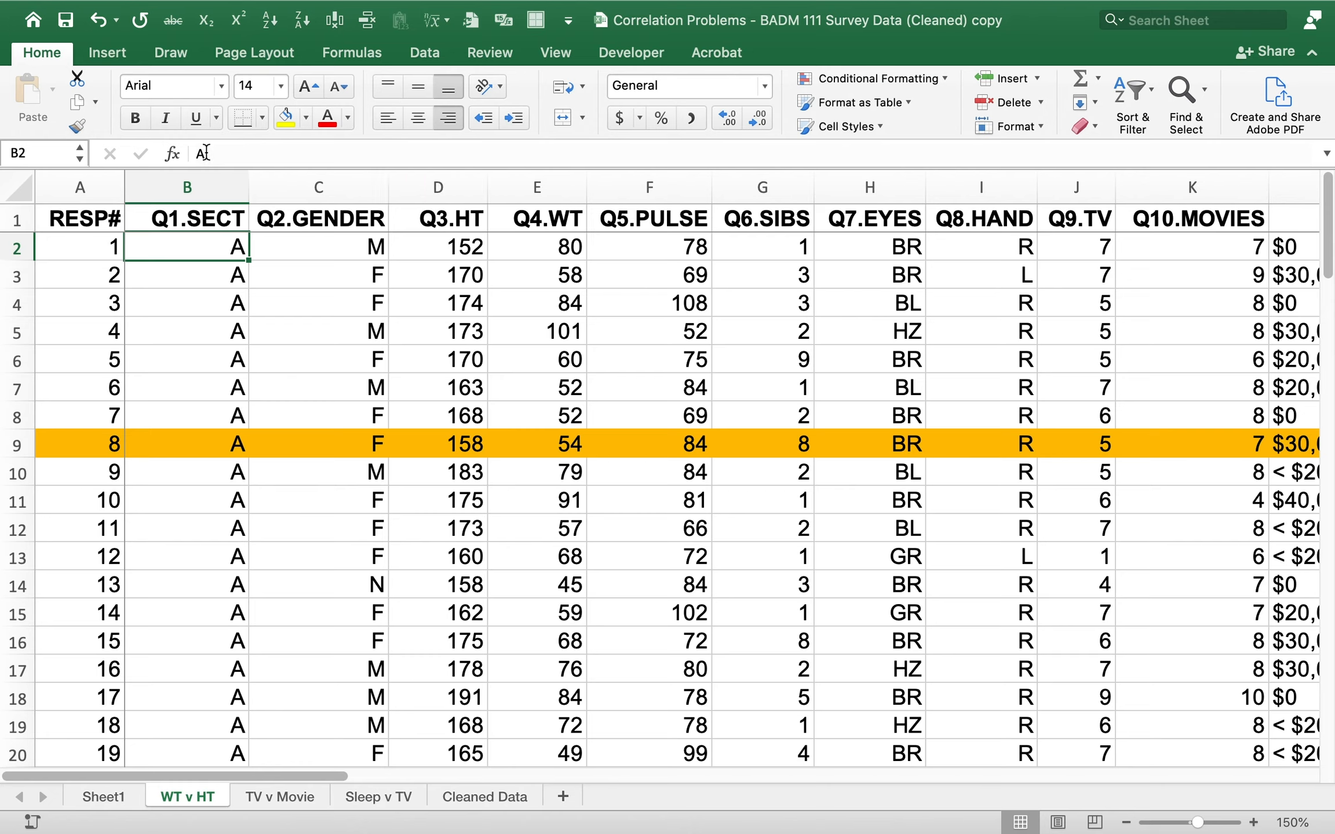
drag(194, 187, 319, 185)
right_click(325, 185)
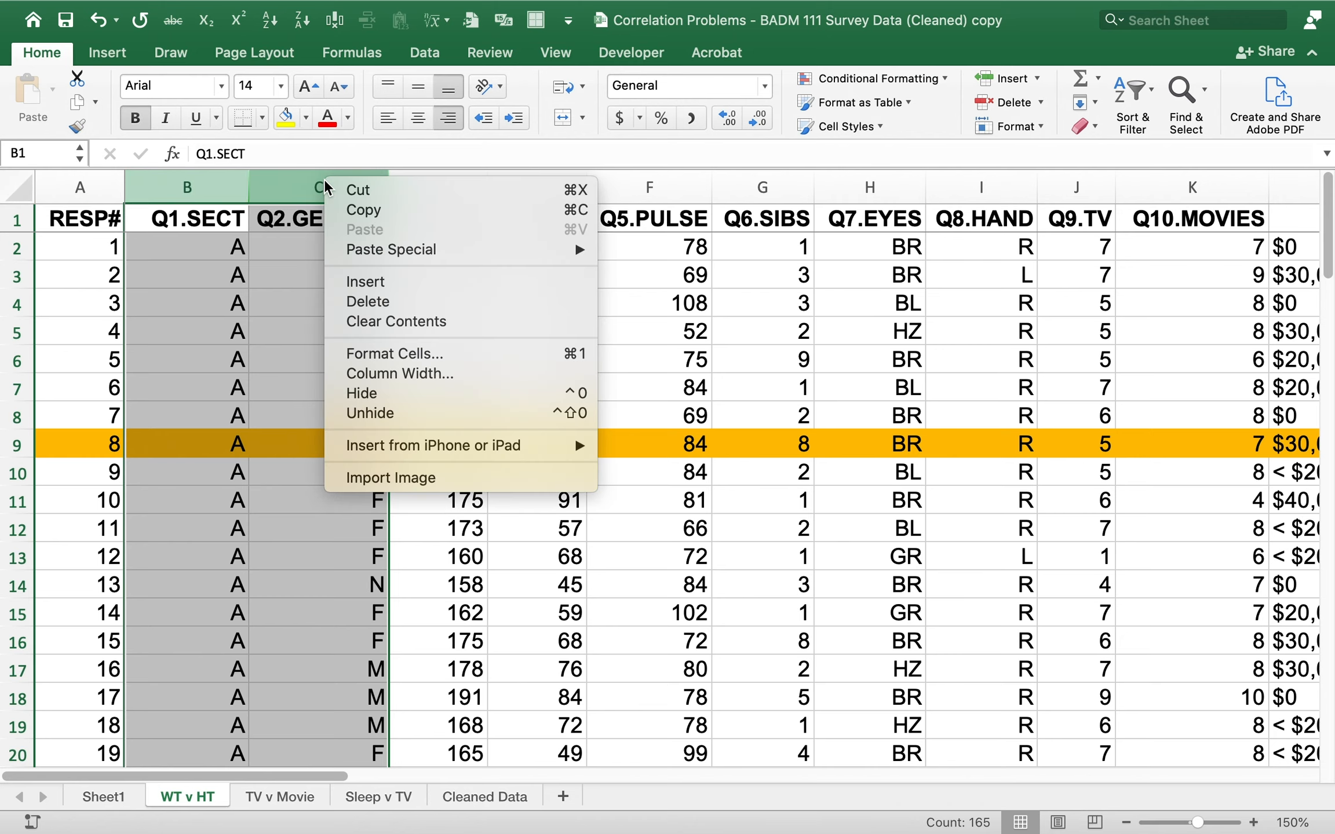
click(380, 303)
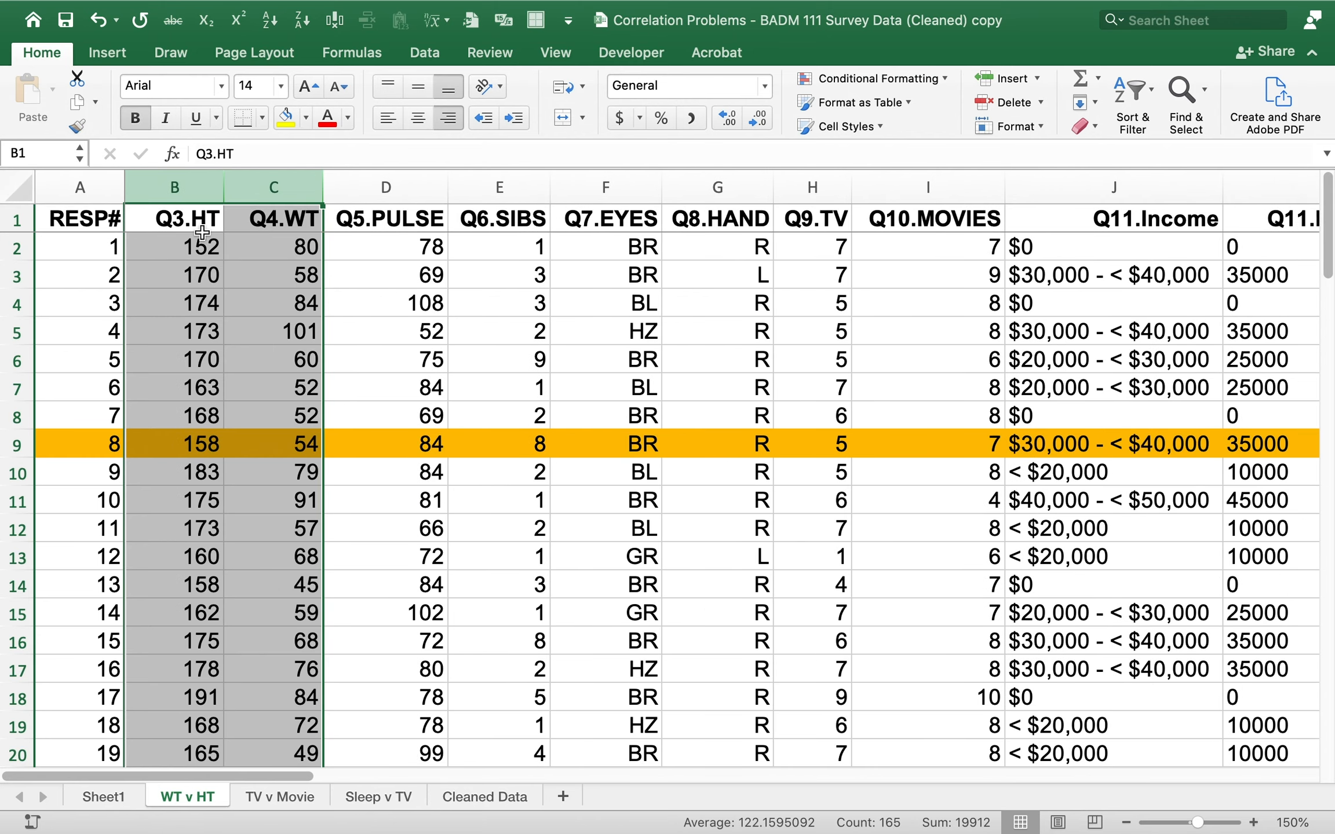
Step: Delete columns D through AD on the WT v HT sheet, from Q5.PULSE to the last filled column
click(375, 184)
drag(374, 184, 1113, 188)
right_click(1113, 188)
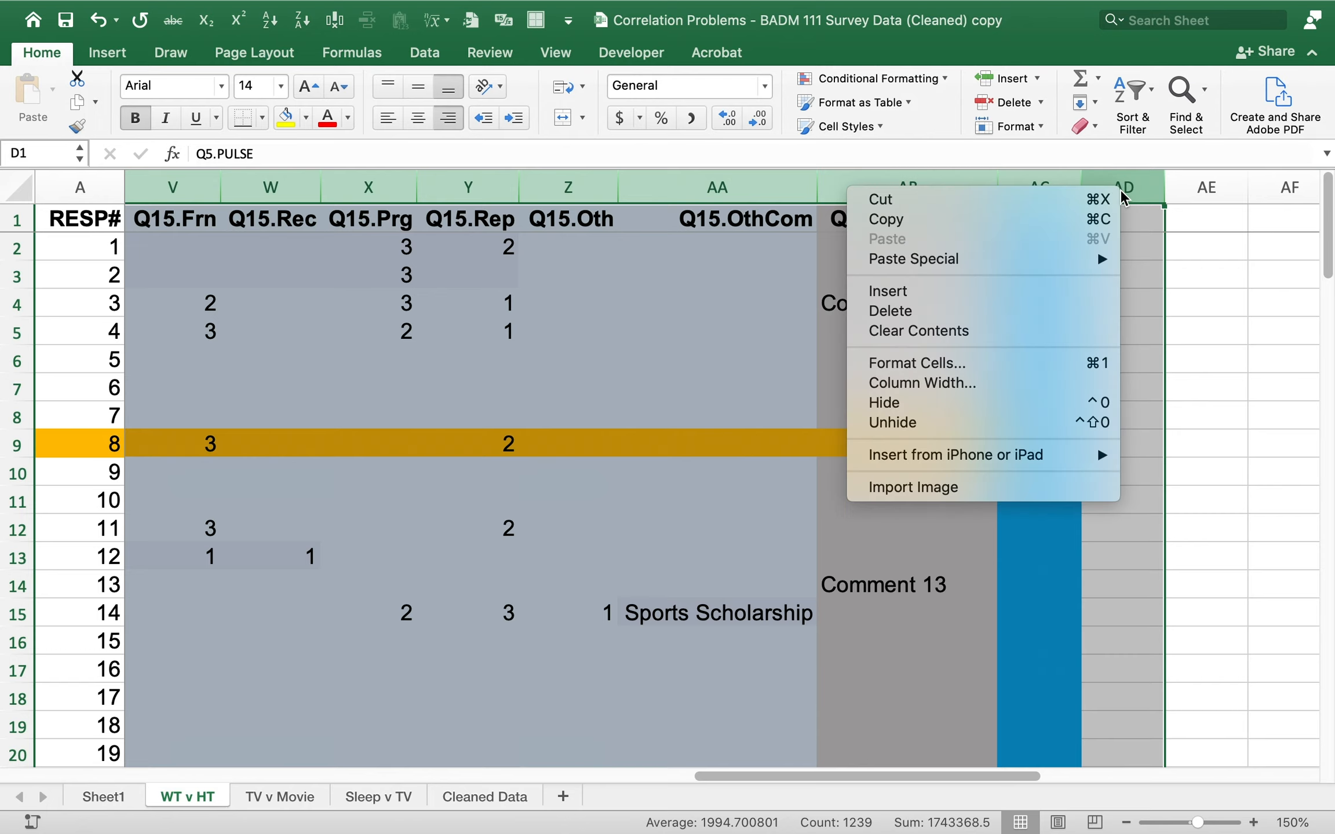
click(962, 312)
click(170, 388)
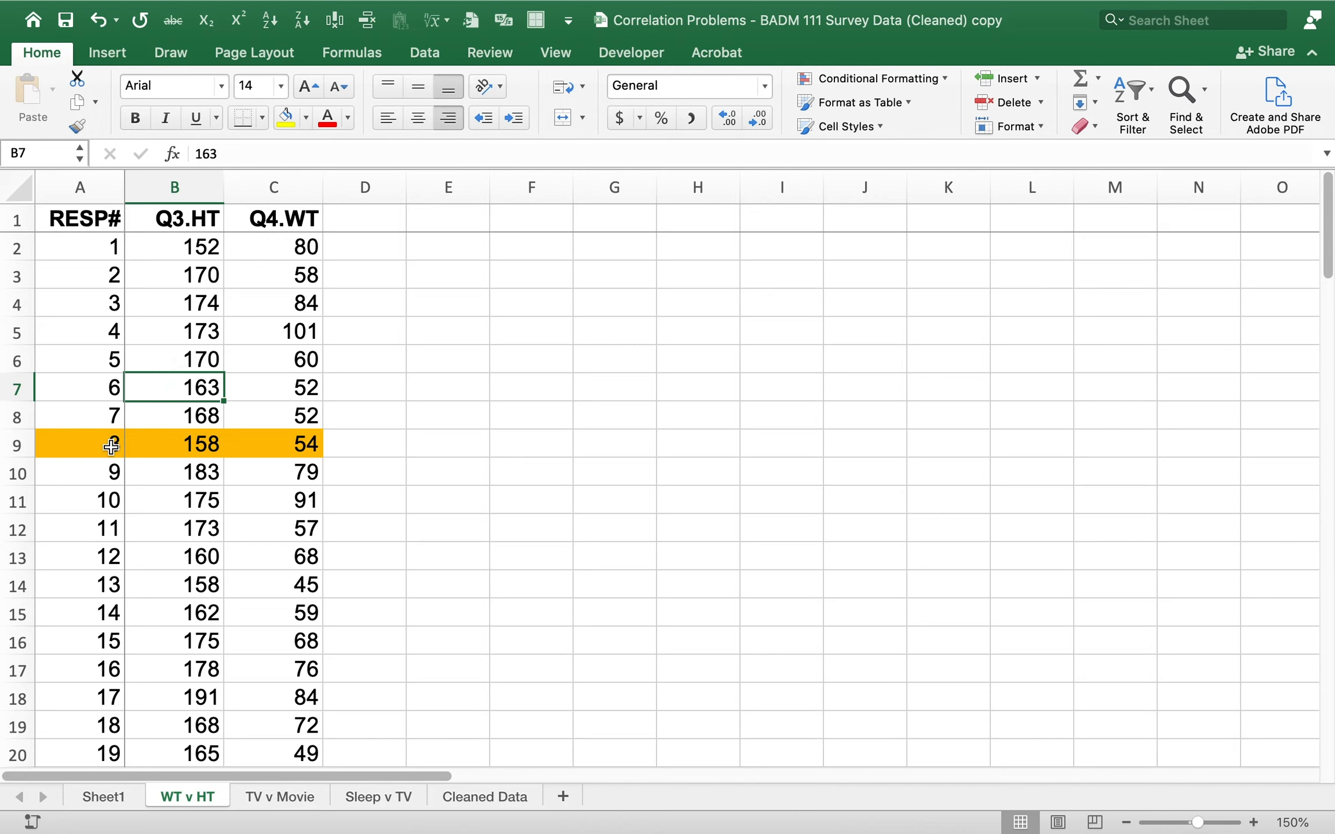
Step: Sort the WT v HT data by Q3.HT in ascending order
drag(112, 446, 261, 444)
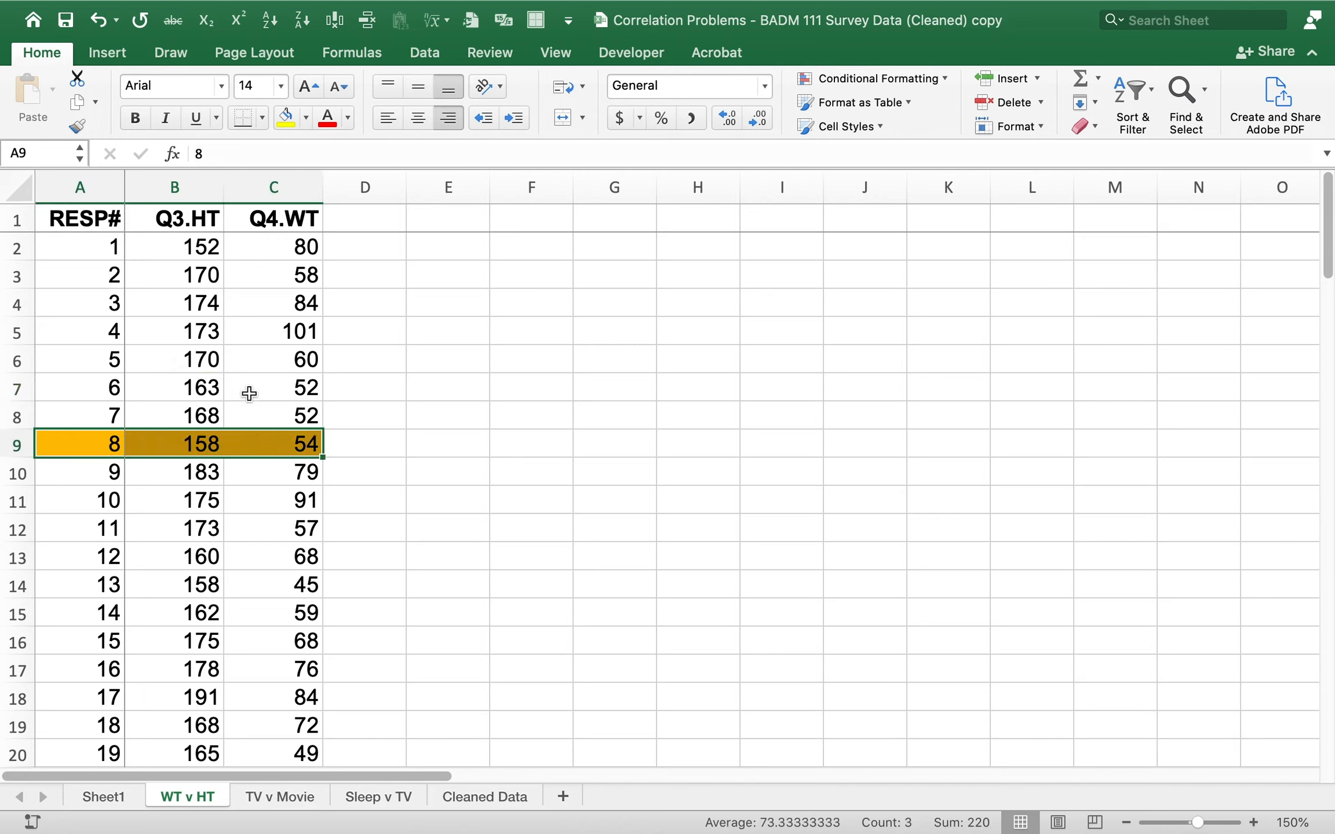
click(186, 356)
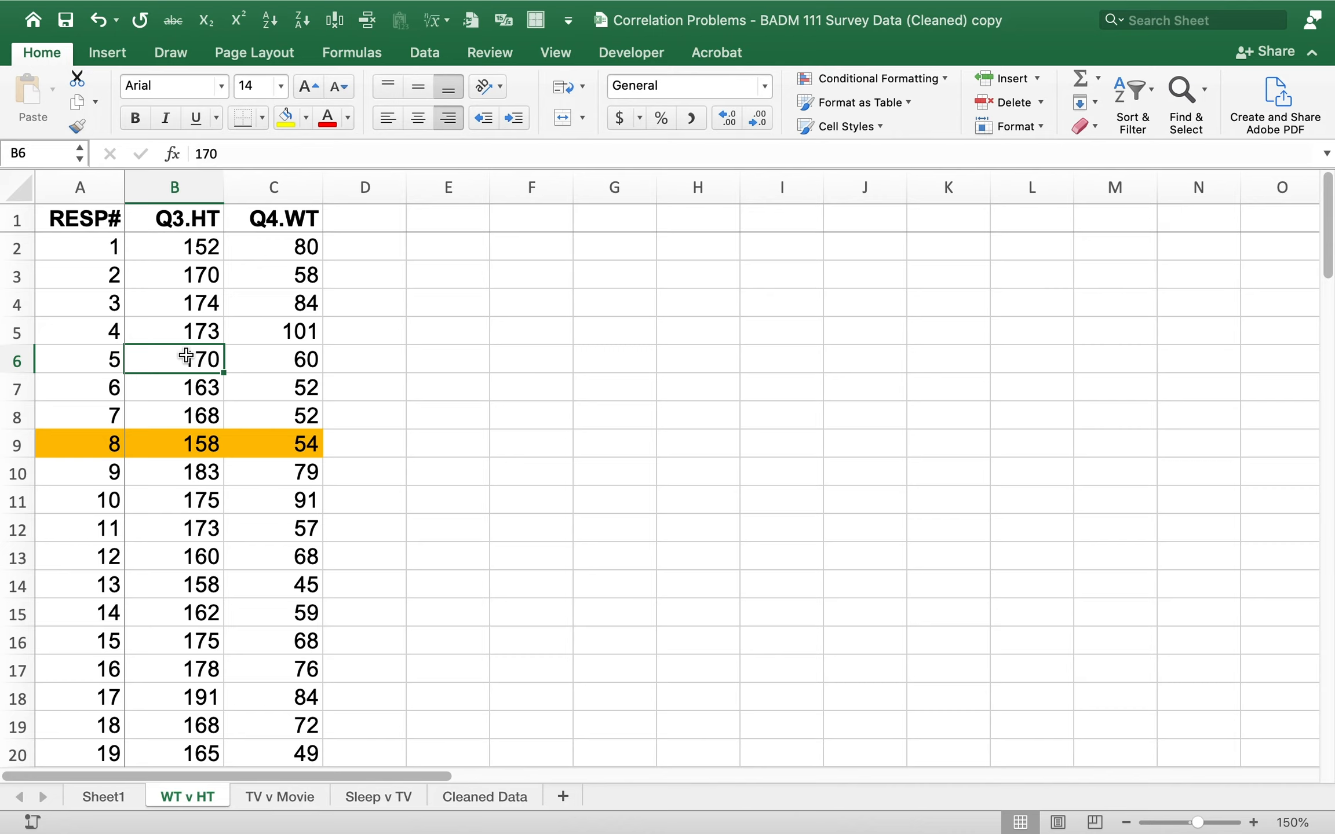
click(199, 329)
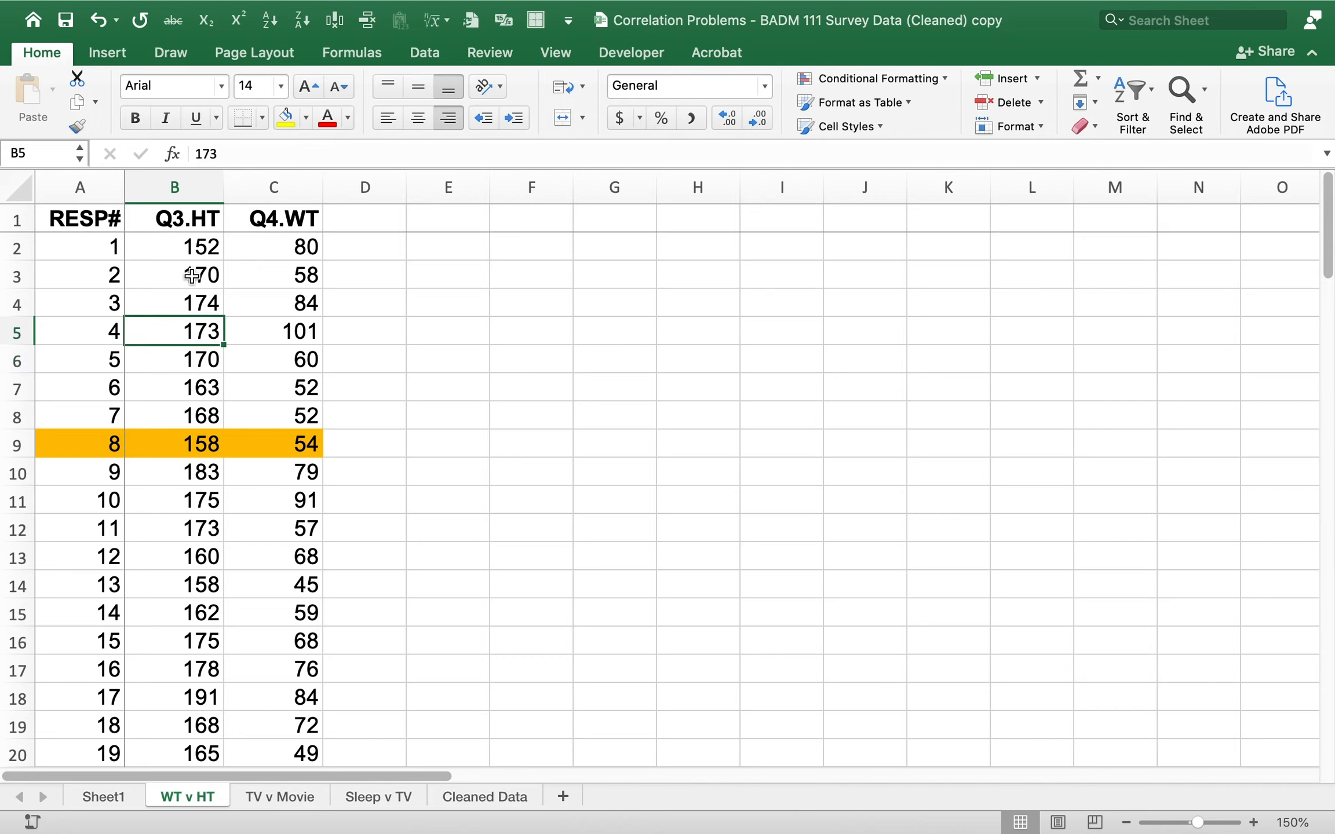
click(434, 53)
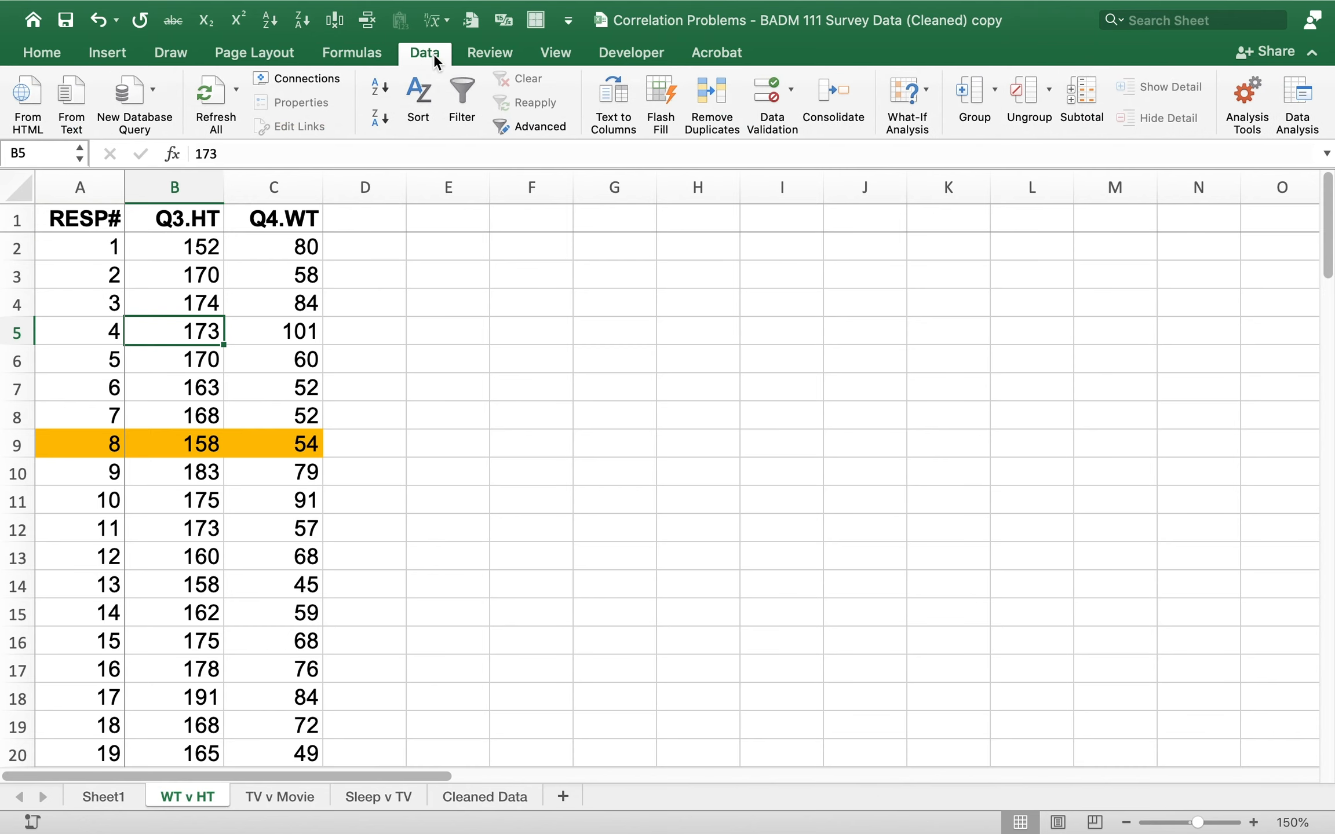
click(383, 85)
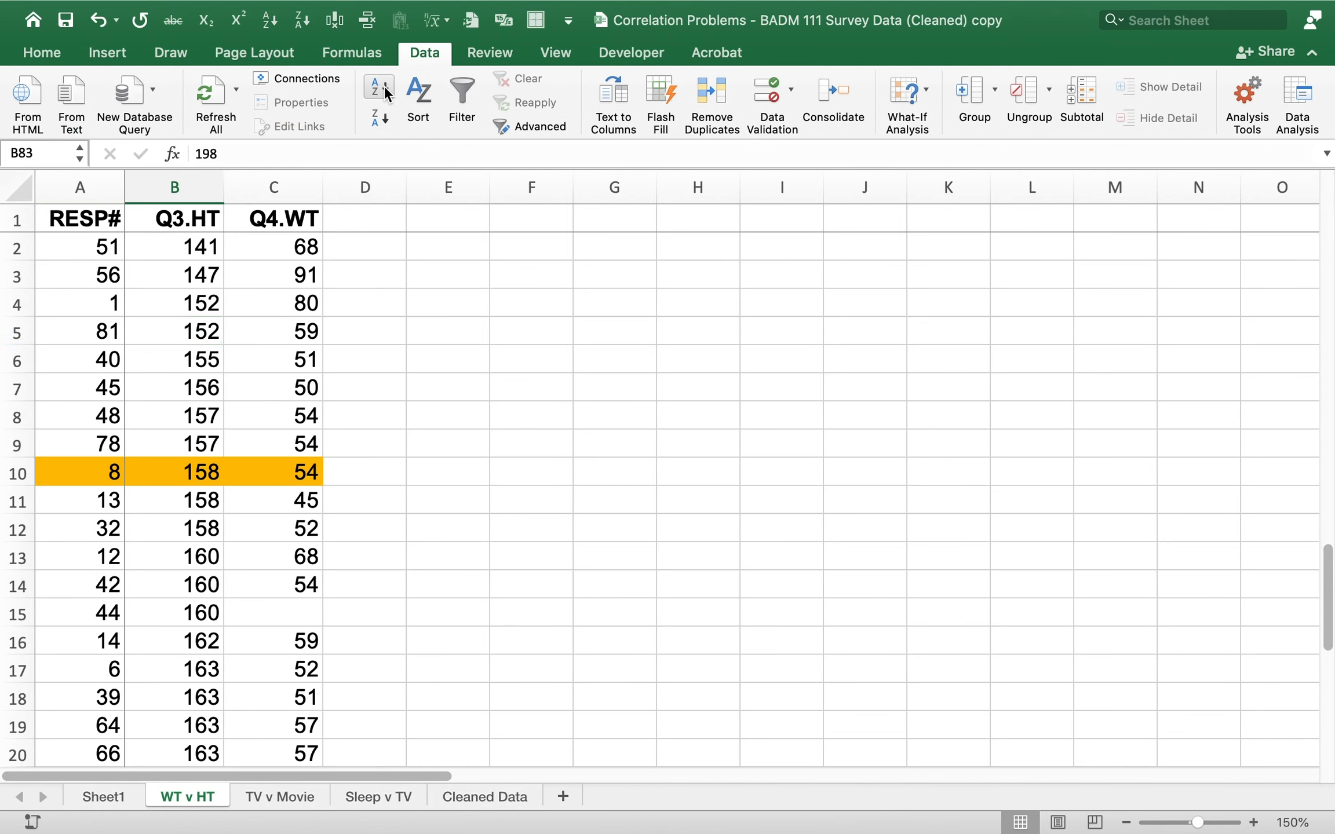
Step: Check the end of the height-sorted data for missing heights and remove the blue fill from the empty row 84
key(ctrl+Down)
key(Down)
key(Down)
key(Down)
key(Down)
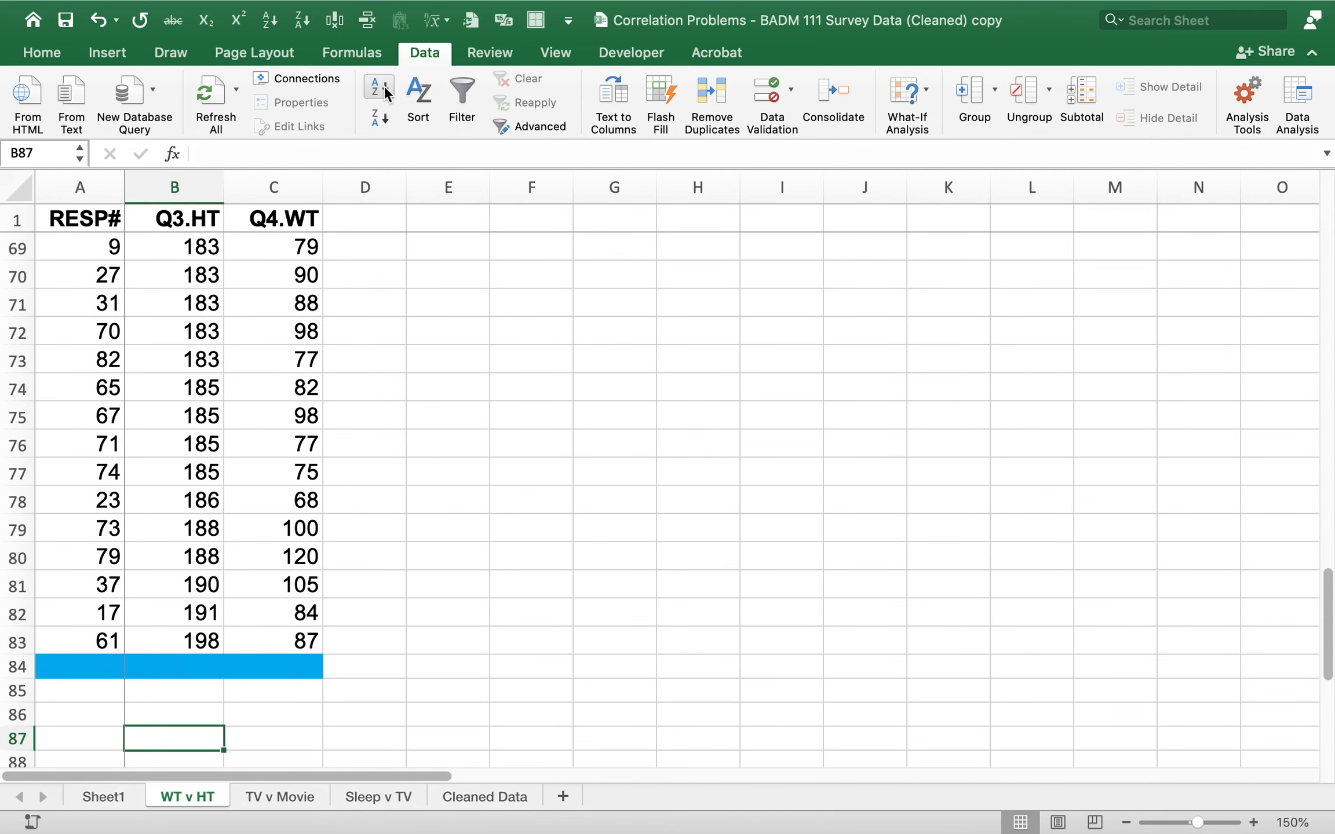
key(Up)
key(Up)
key(Up)
key(Up)
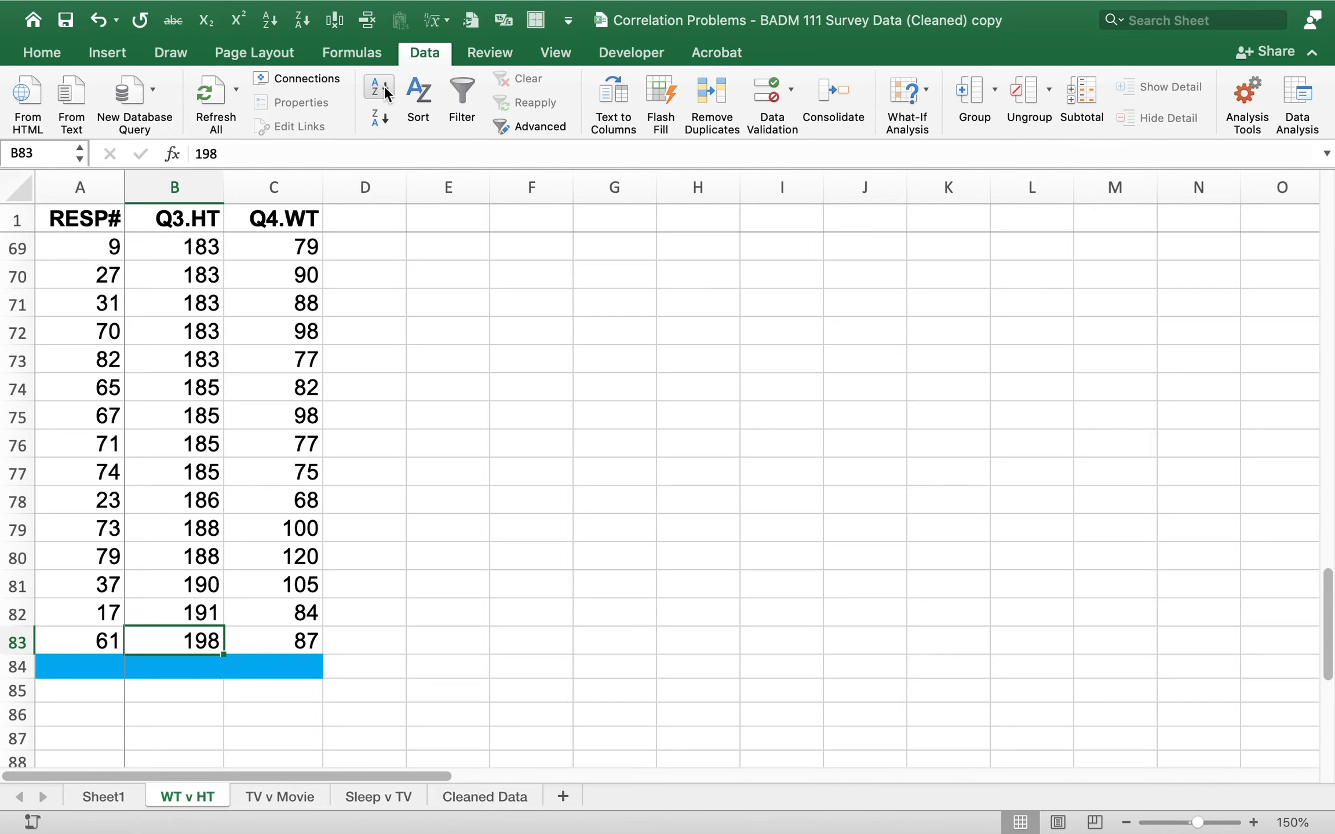
key(Down)
key(Left)
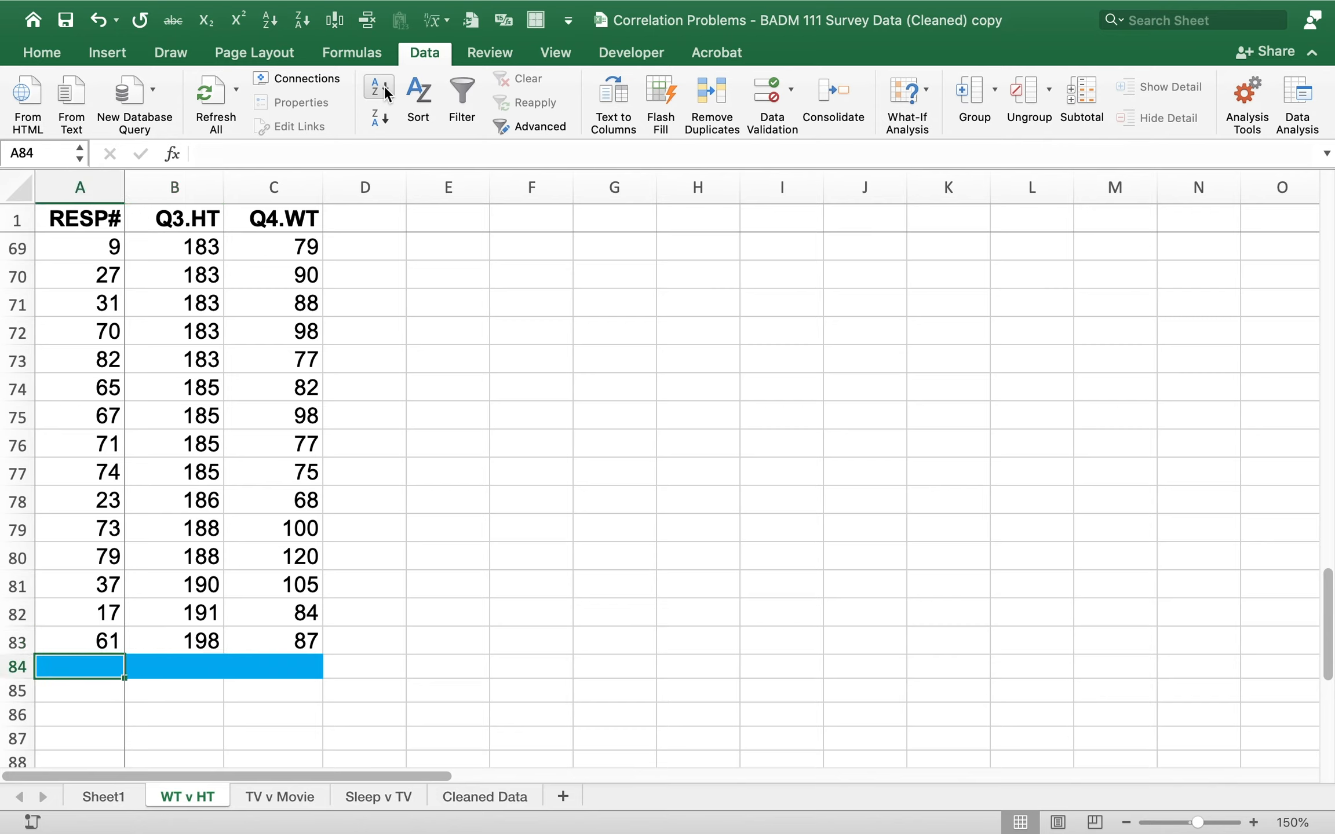
key(ctrl+z)
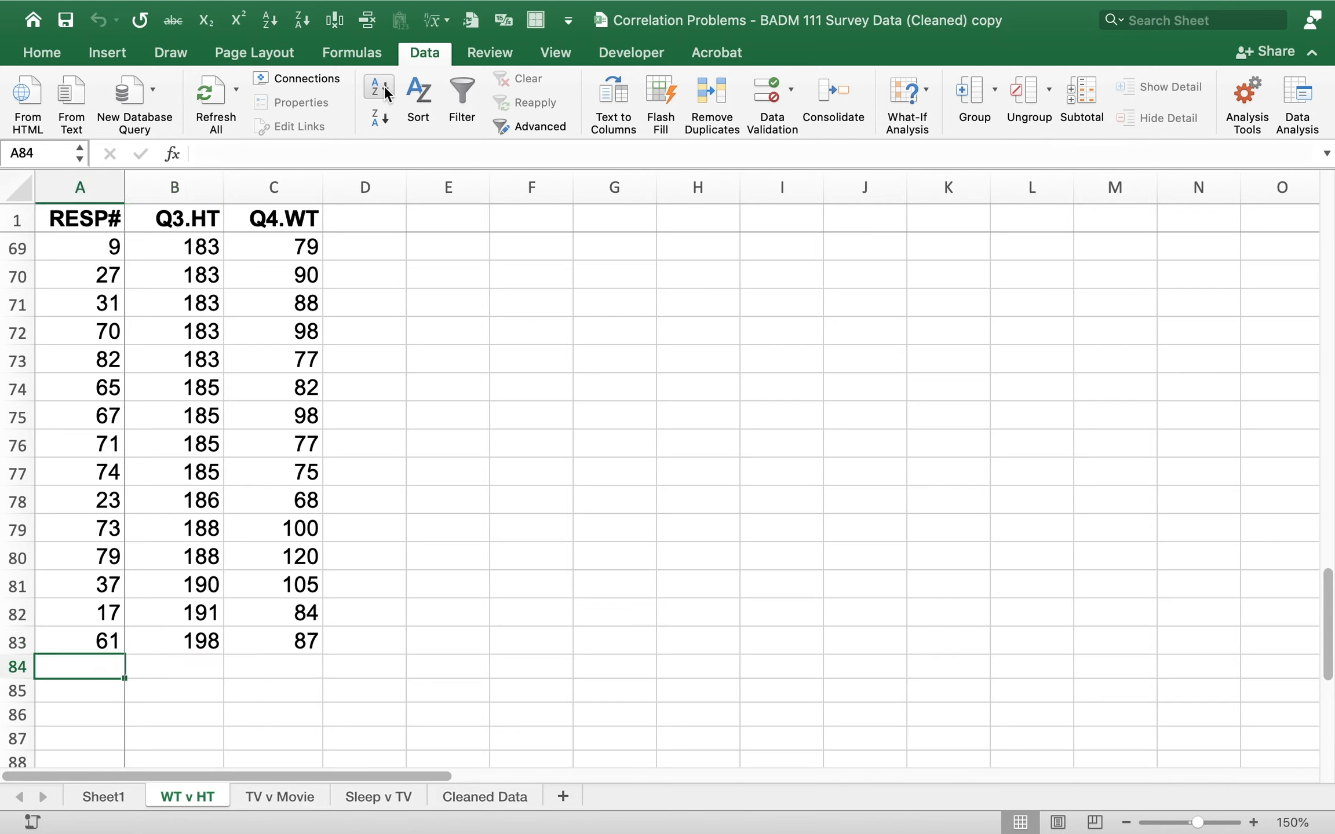
Step: Sort the WT v HT data by Q4.WT in ascending order
key(Up)
key(Right)
key(Right)
key(Up)
key(Up)
key(Up)
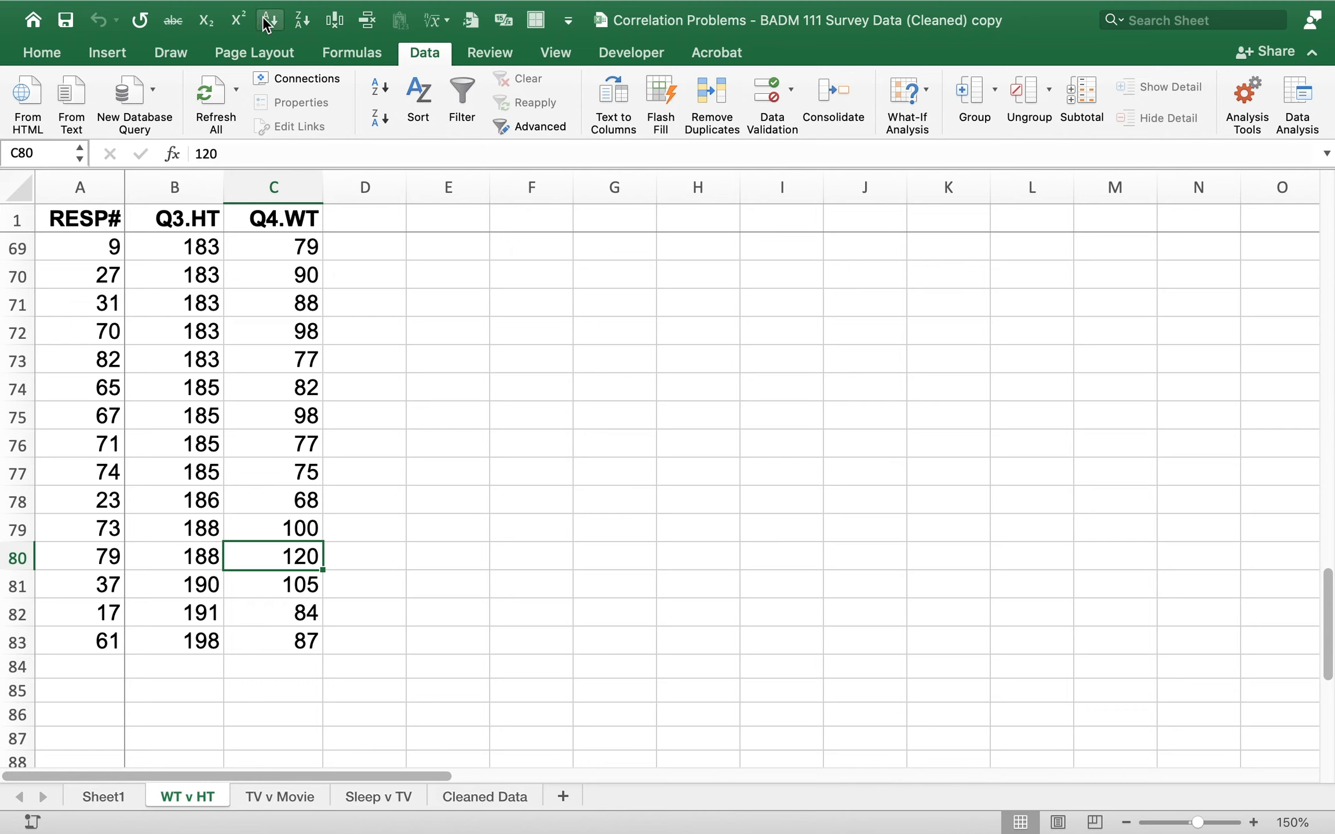
click(379, 90)
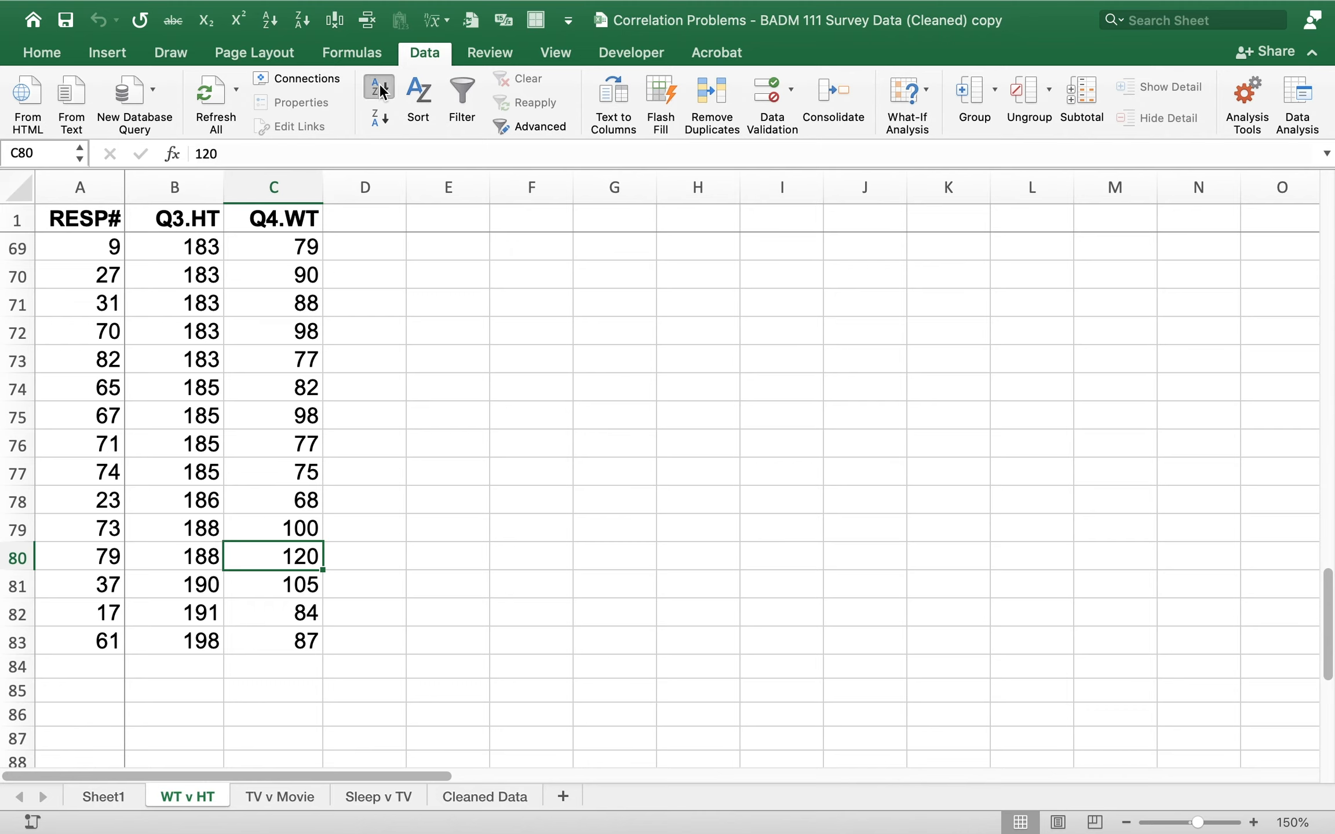
Step: Clear the record with the missing weight in A83:C83 at the end of the data
key(Down)
key(Down)
key(Down)
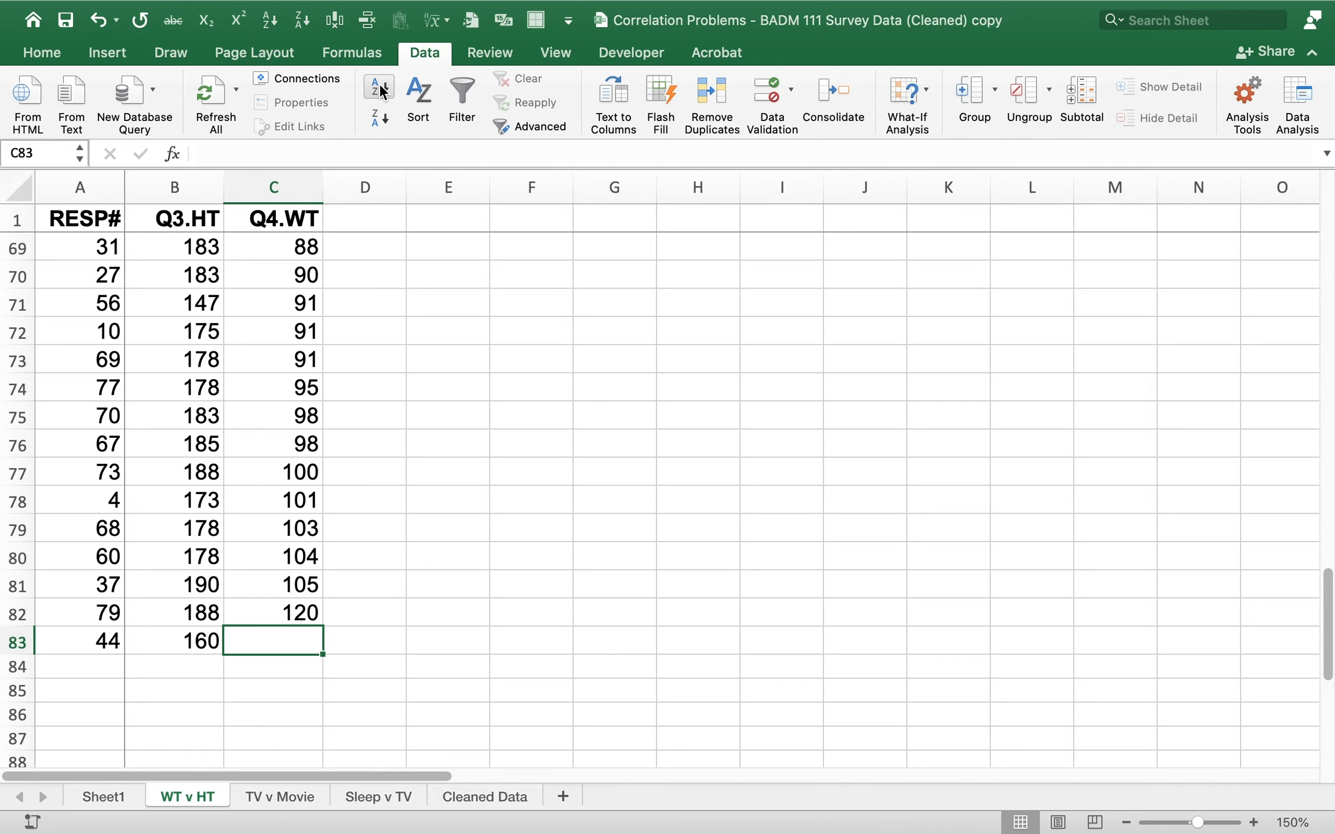
key(Left)
key(Left)
key(shift+Right)
key(shift+Right)
key(Delete)
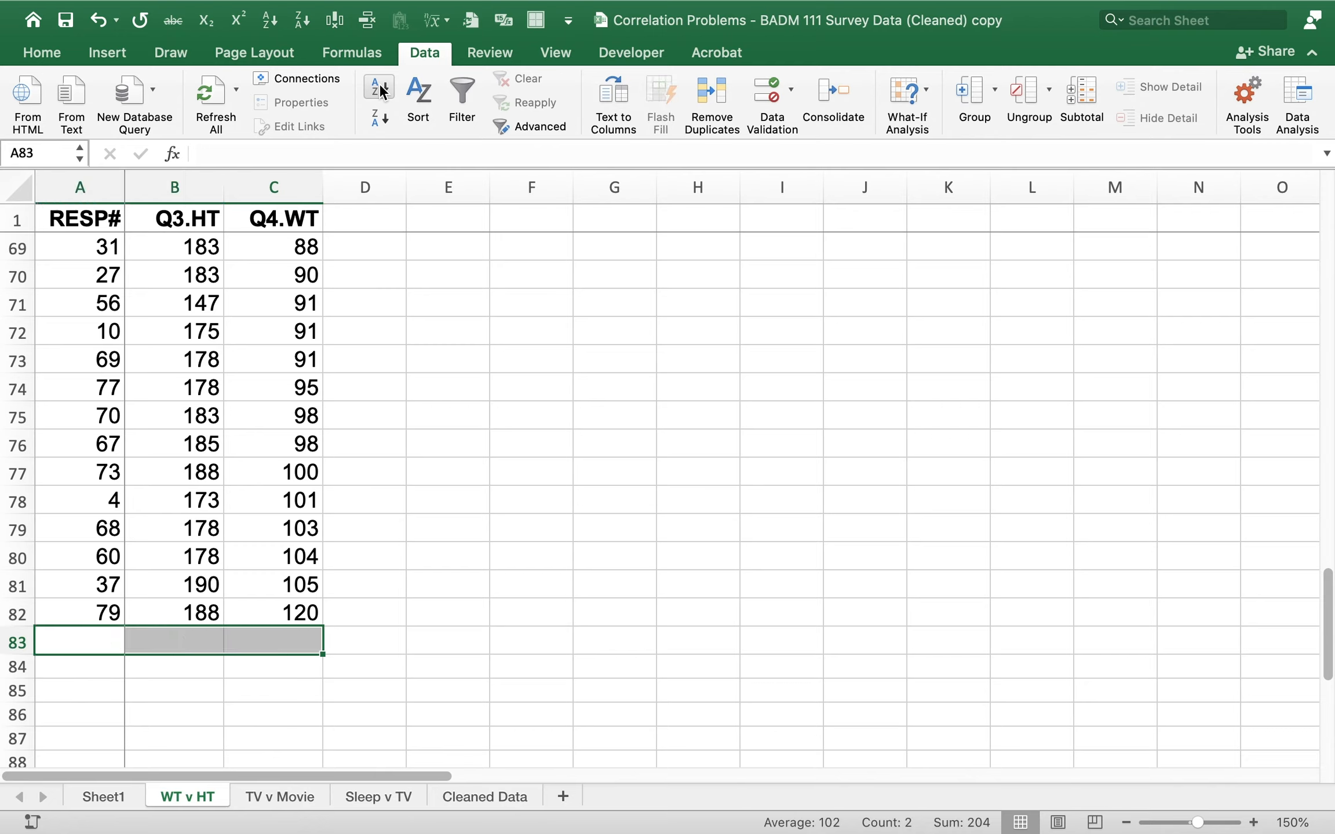
Step: Sort the data back into ascending order by RESP#
key(Up)
key(Right)
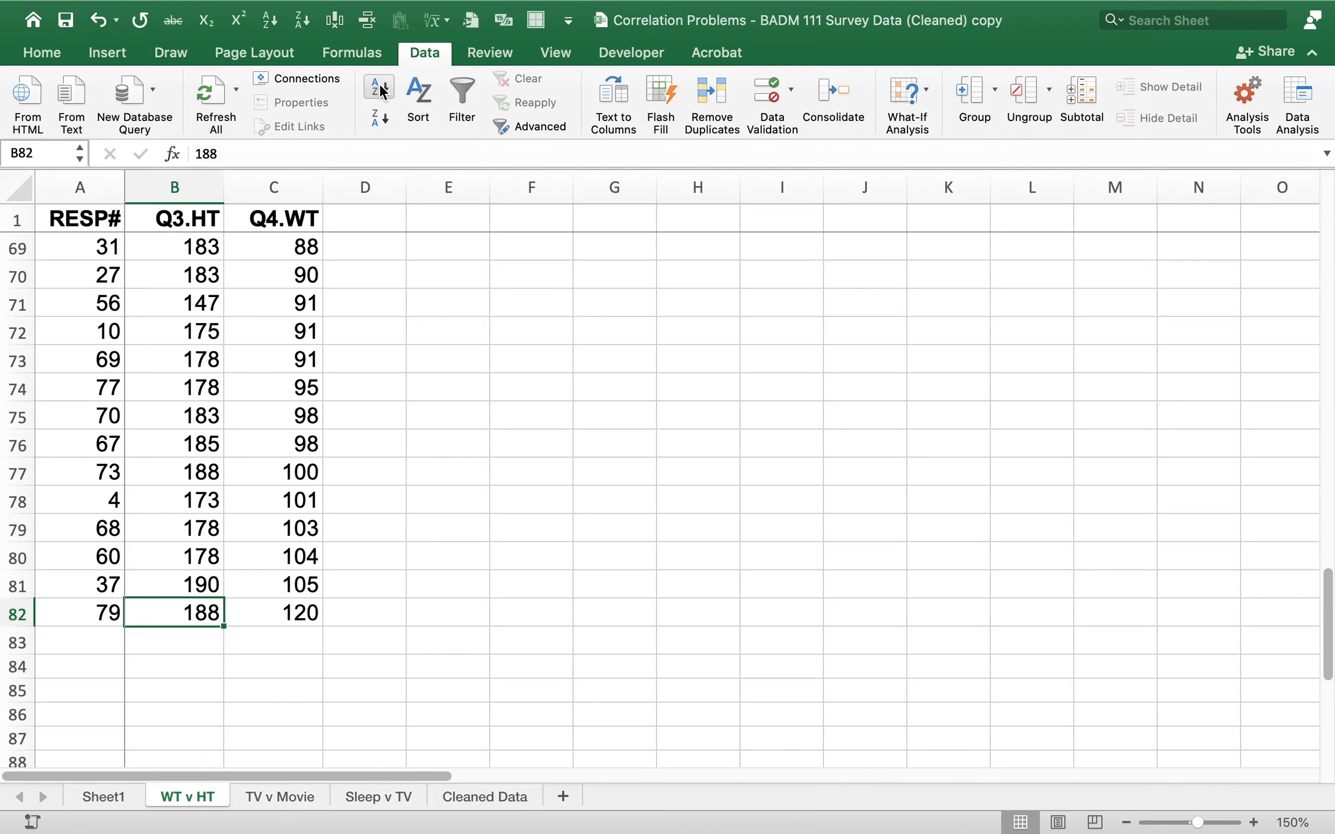
key(Up)
key(Up)
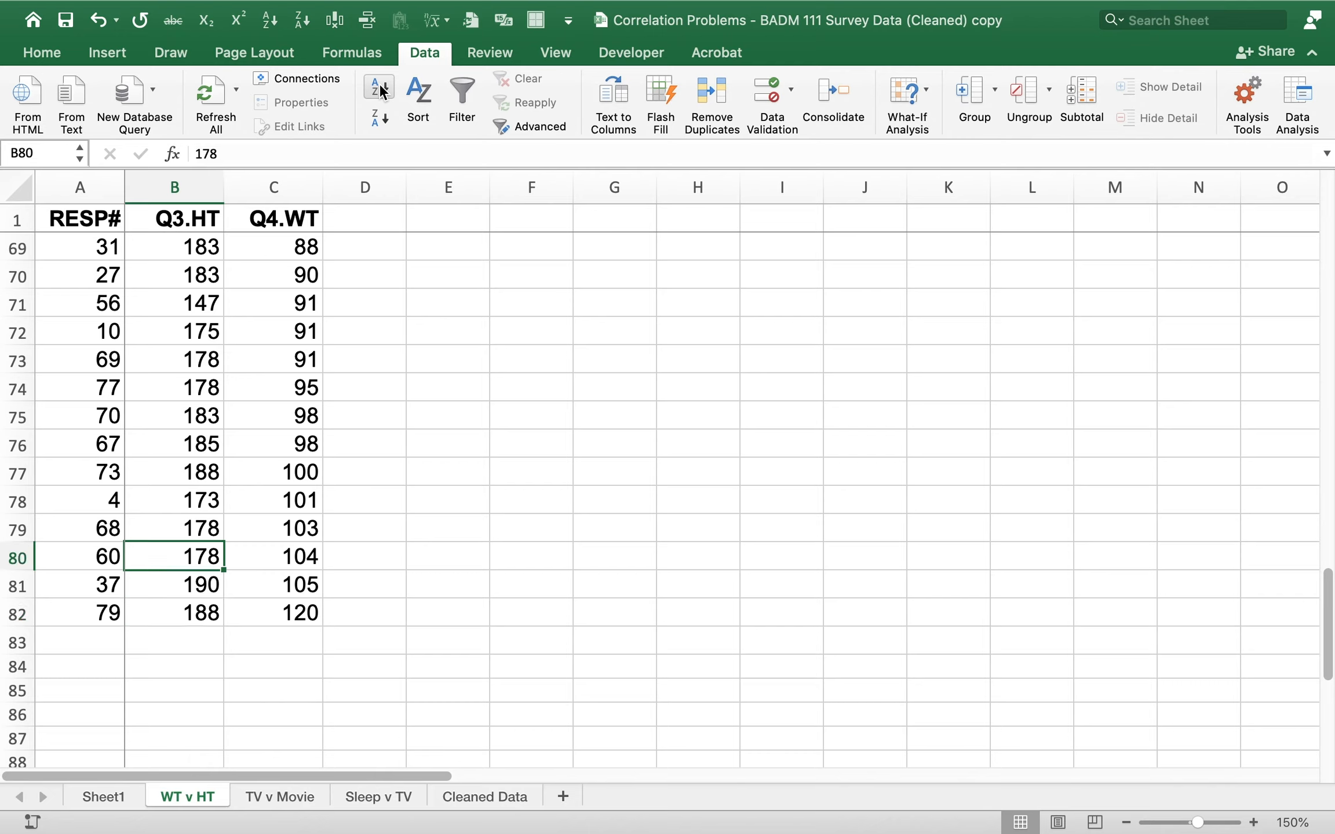
key(Left)
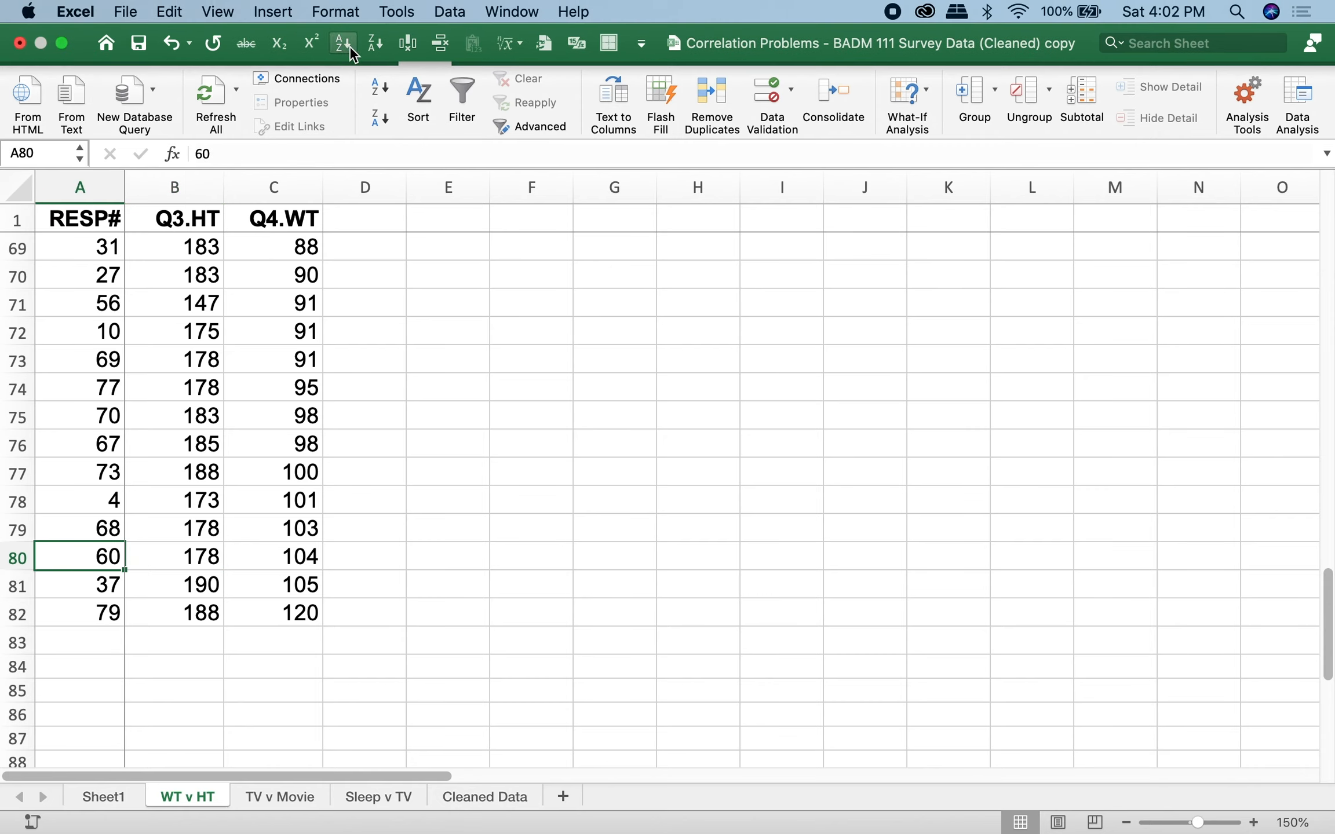
click(383, 93)
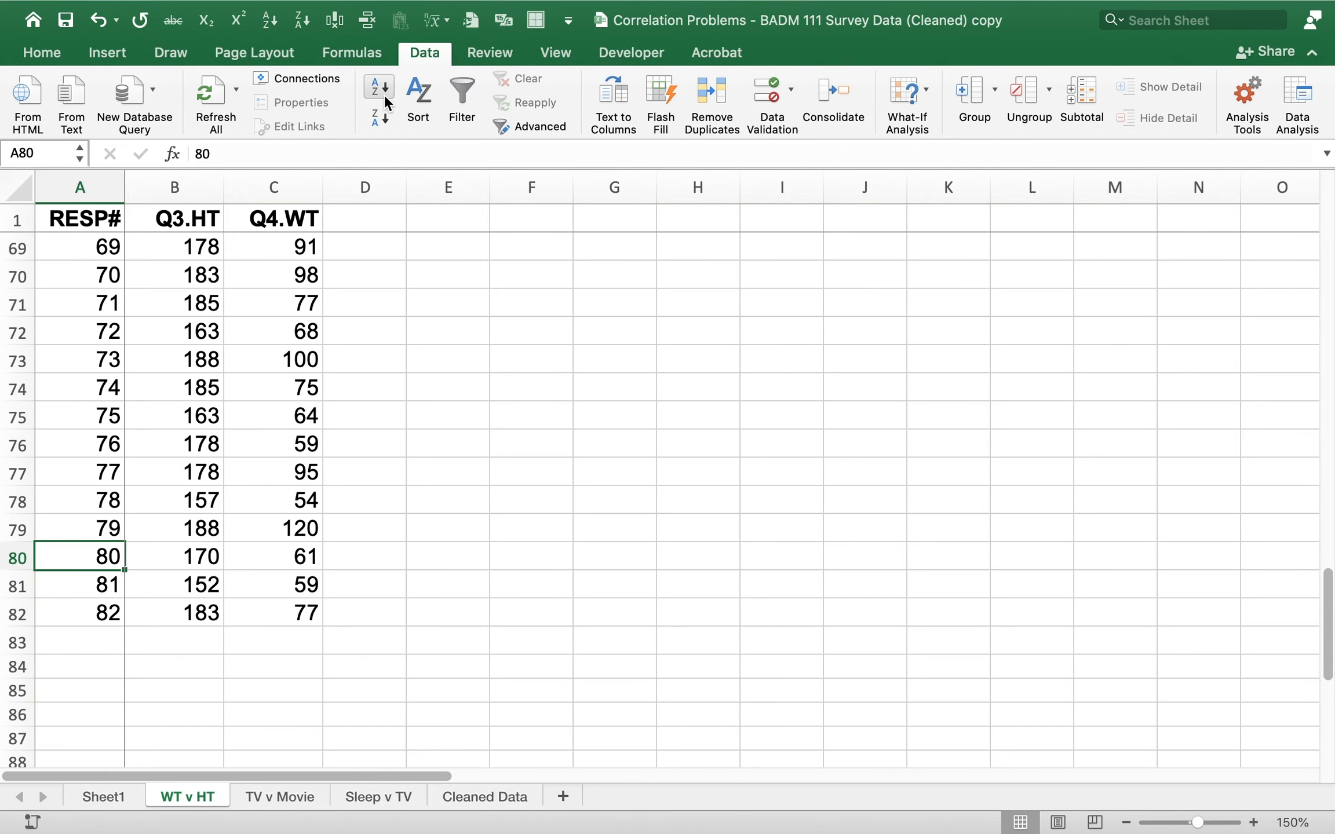
Step: Go back to the start of the data and examine the height and weight in the orange-highlighted record
key(super+Up)
key(Down)
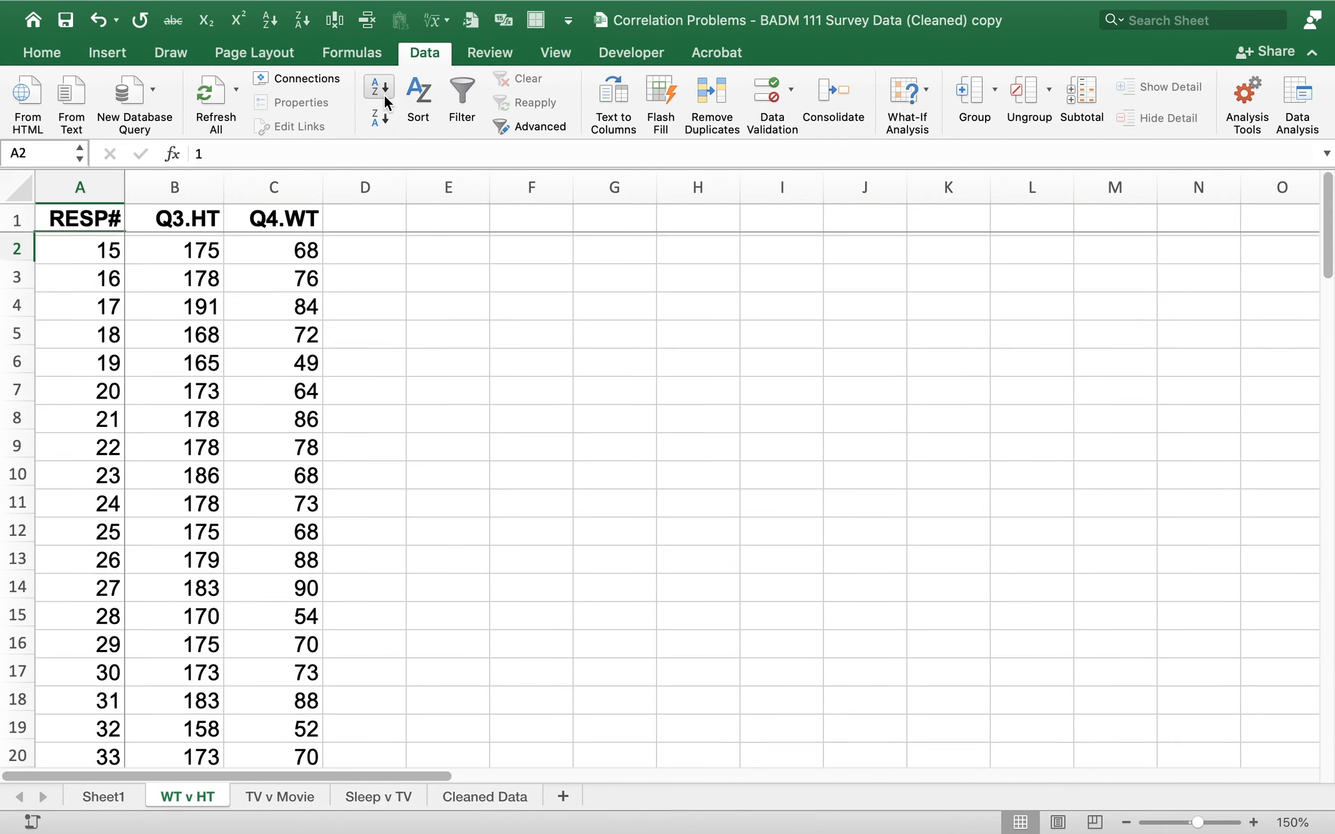
key(Down)
key(Down)
key(Down)
key(Down)
key(Down)
key(Down)
key(Down)
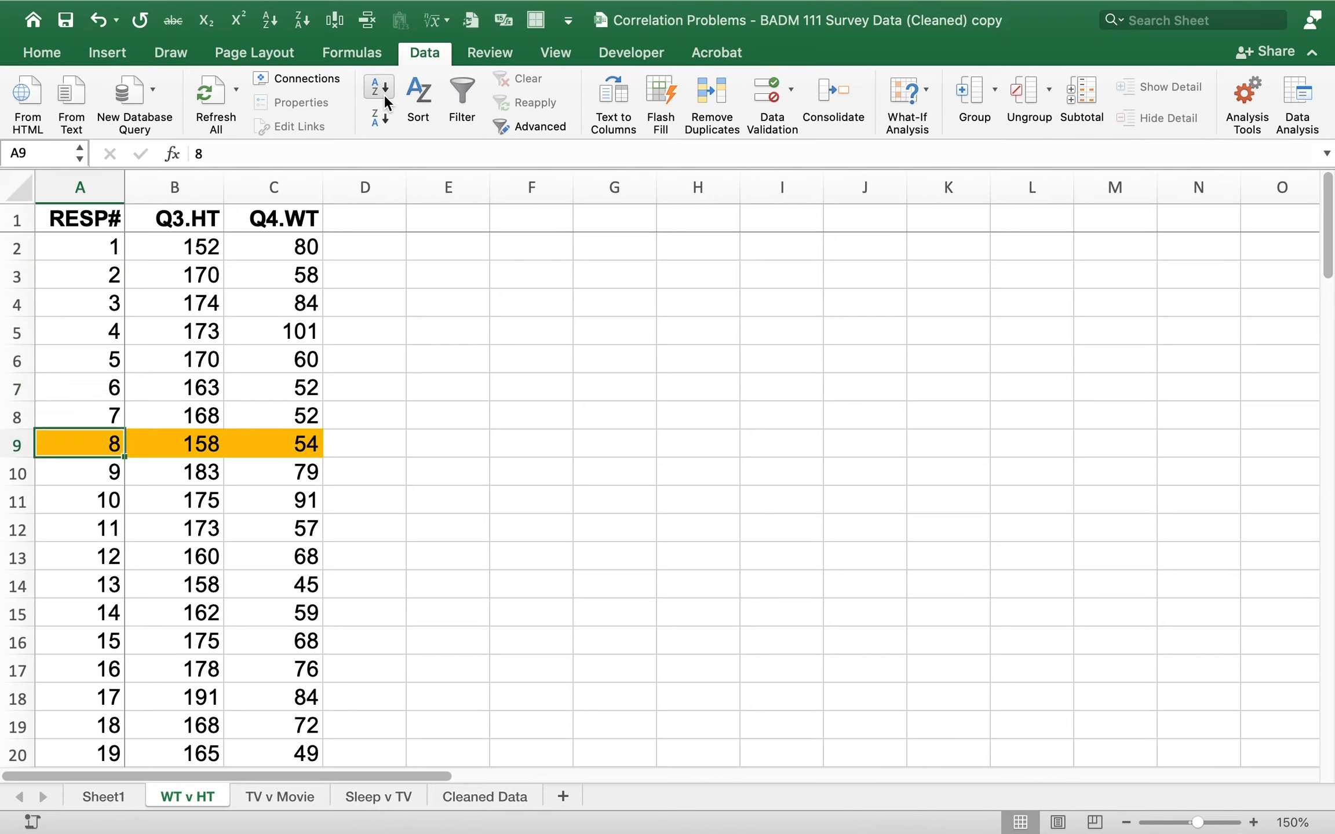
key(shift+Right)
key(shift+Right)
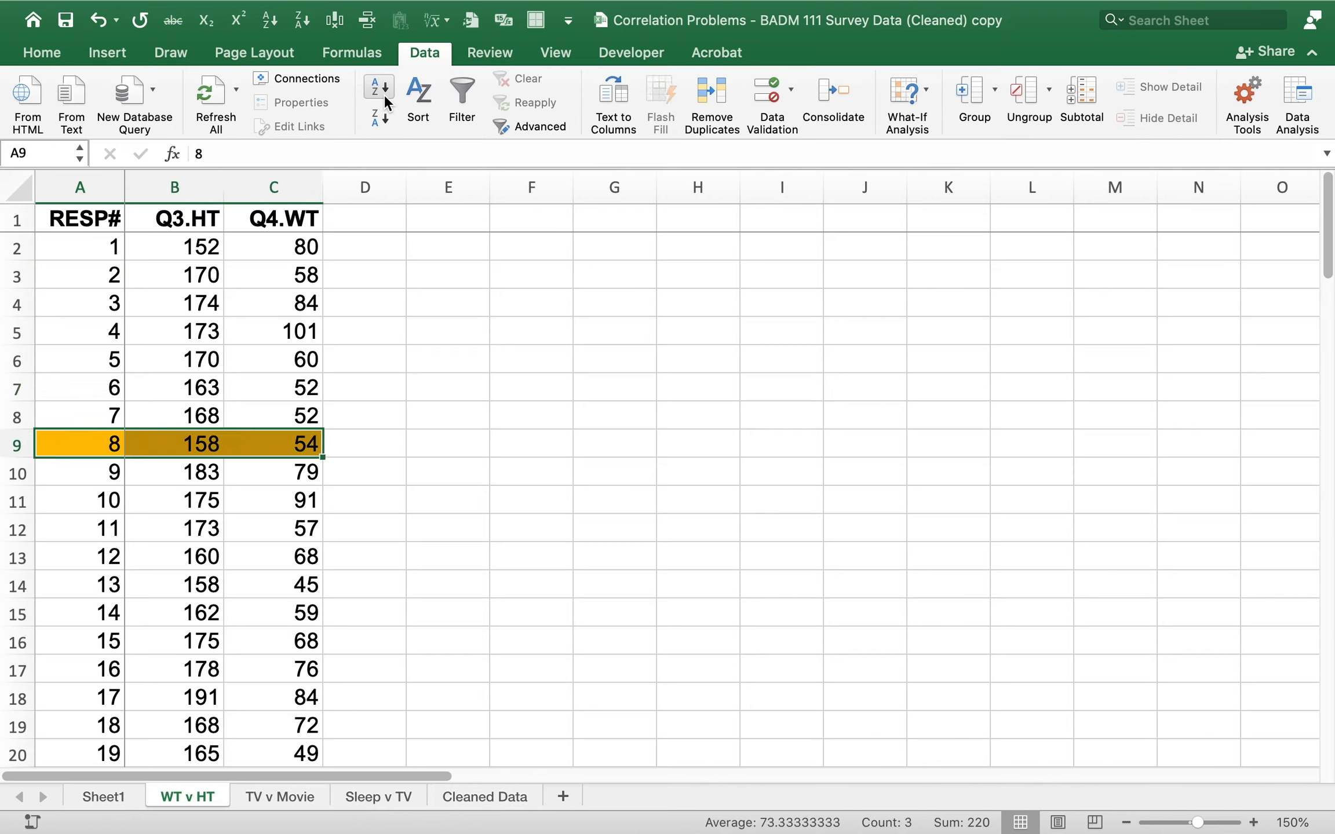
key(Right)
key(Right)
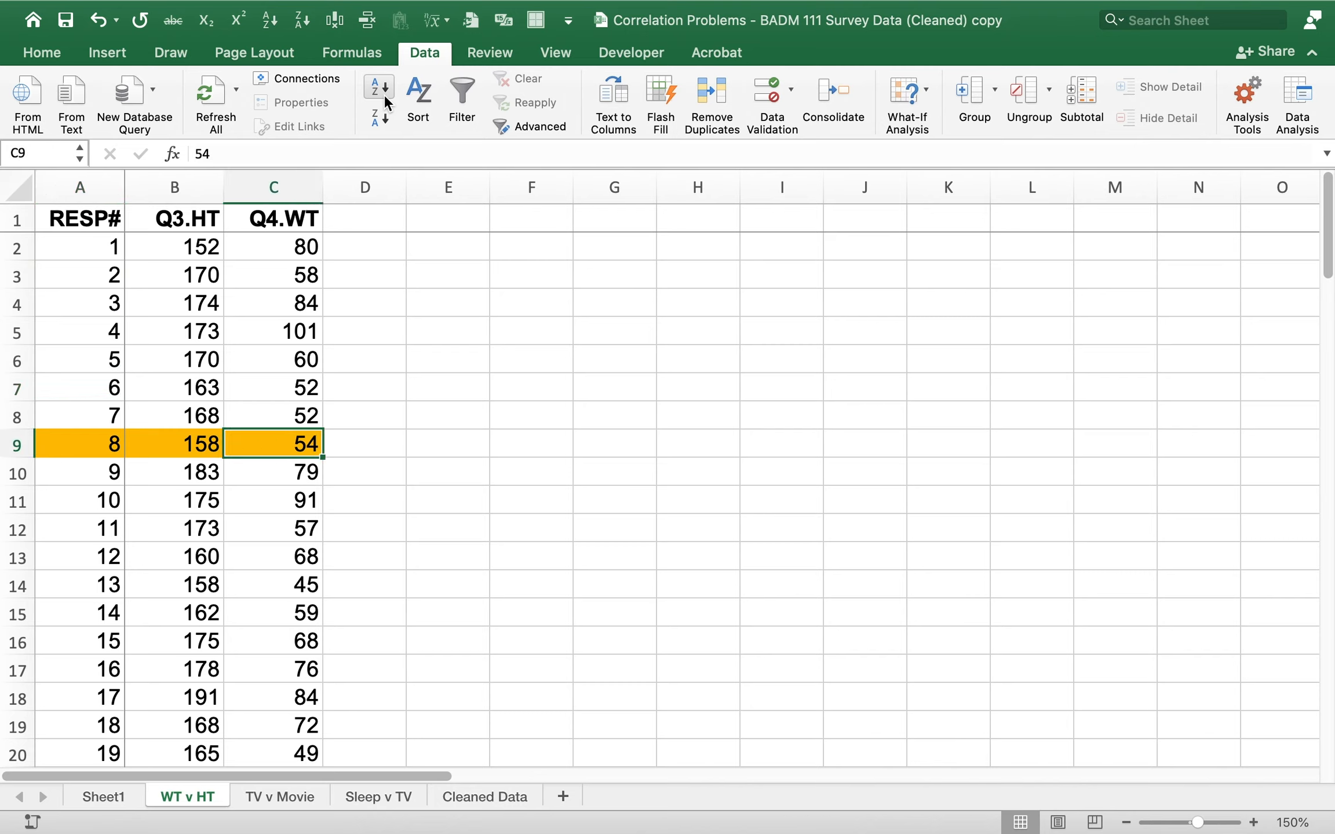
key(Left)
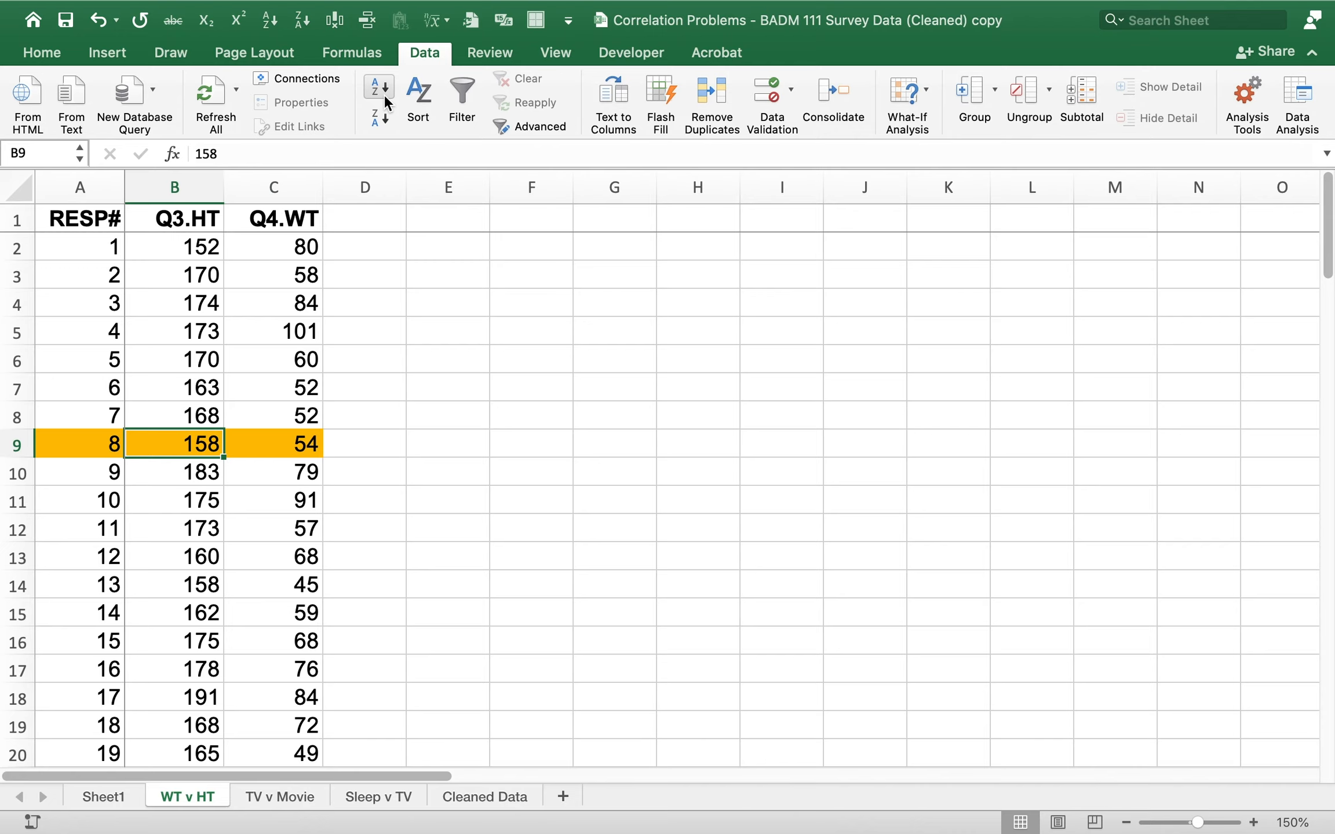
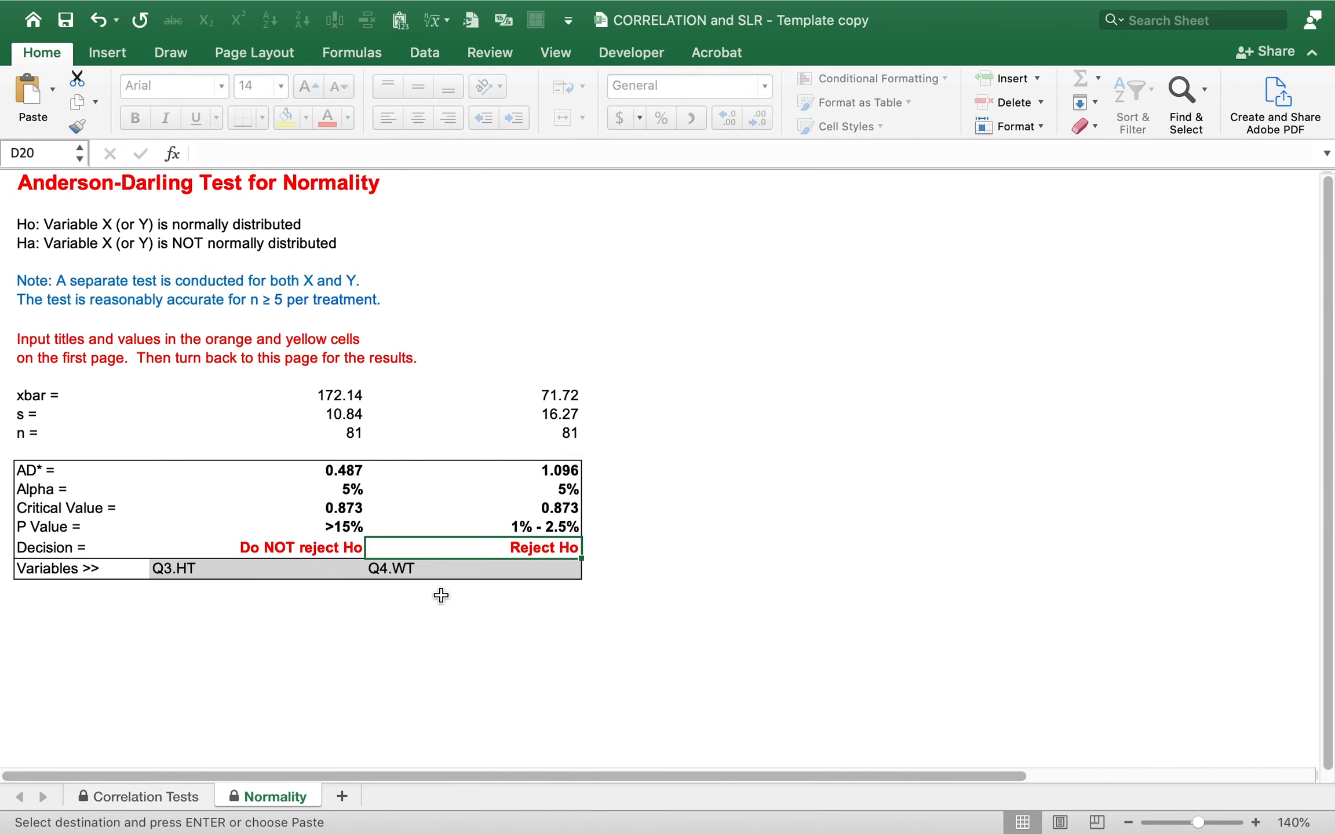
Step: Switch to the Correlation Tests sheet and select the Pearson's Correlation results block to review it
click(153, 795)
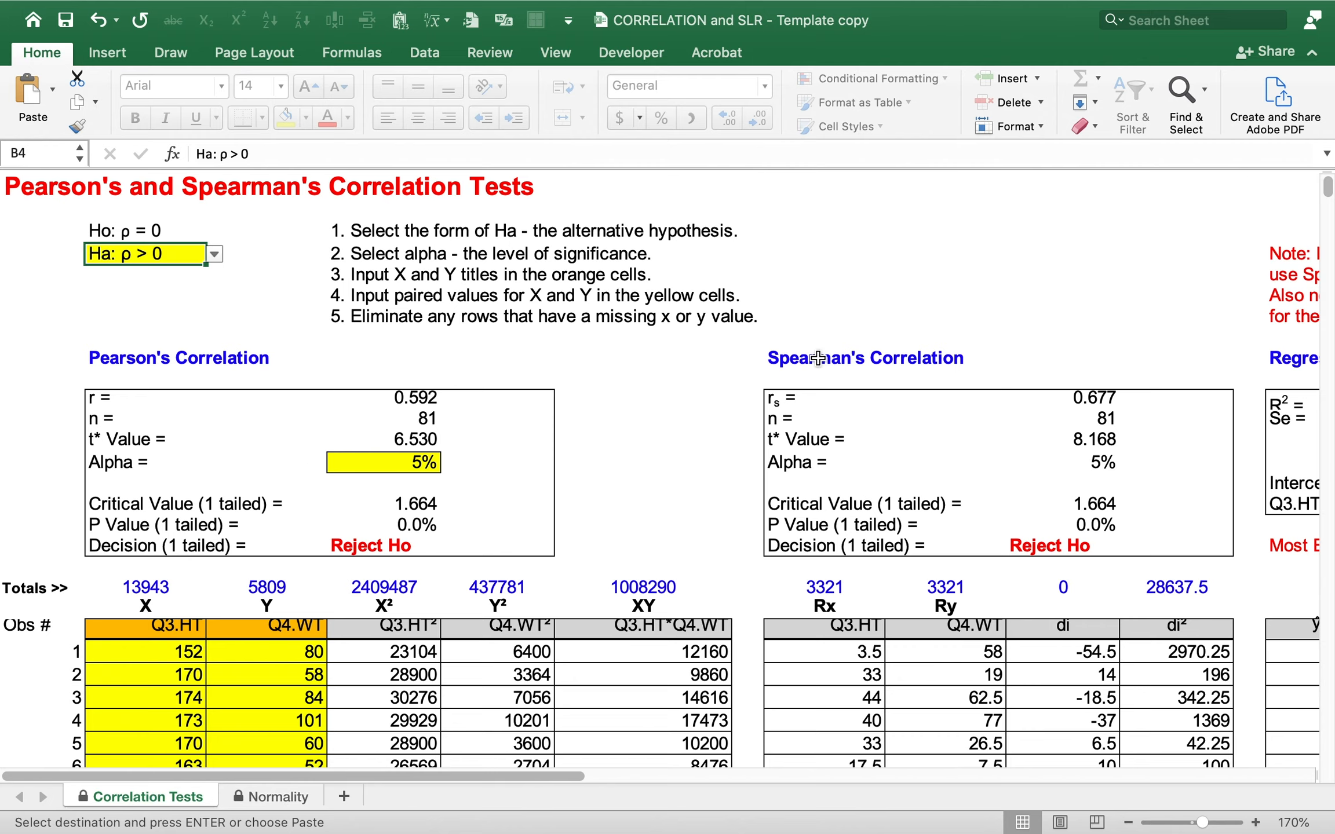
drag(110, 351, 490, 546)
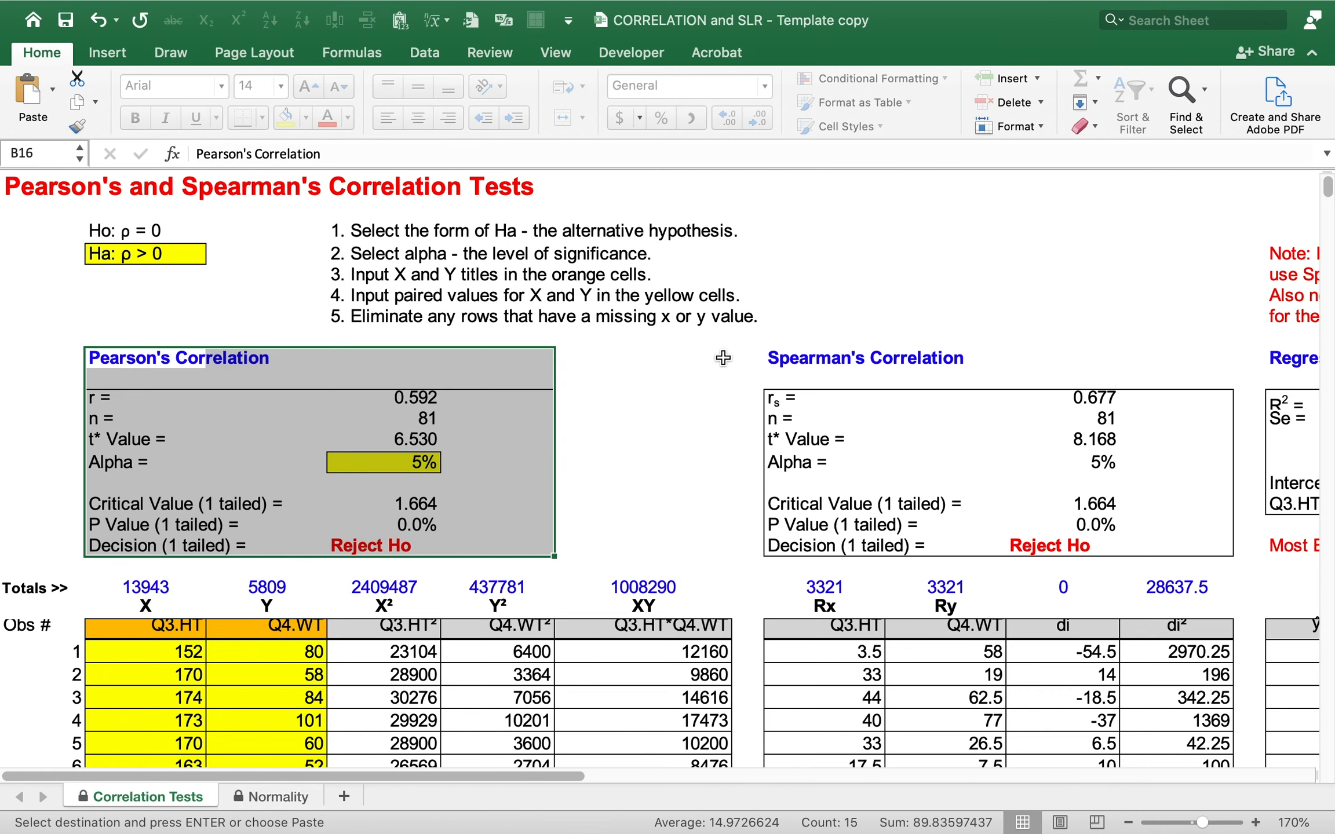
Step: Review the Spearman's Correlation results block, plus the decision and one-tailed P value of the Pearson's test
drag(783, 362, 1170, 545)
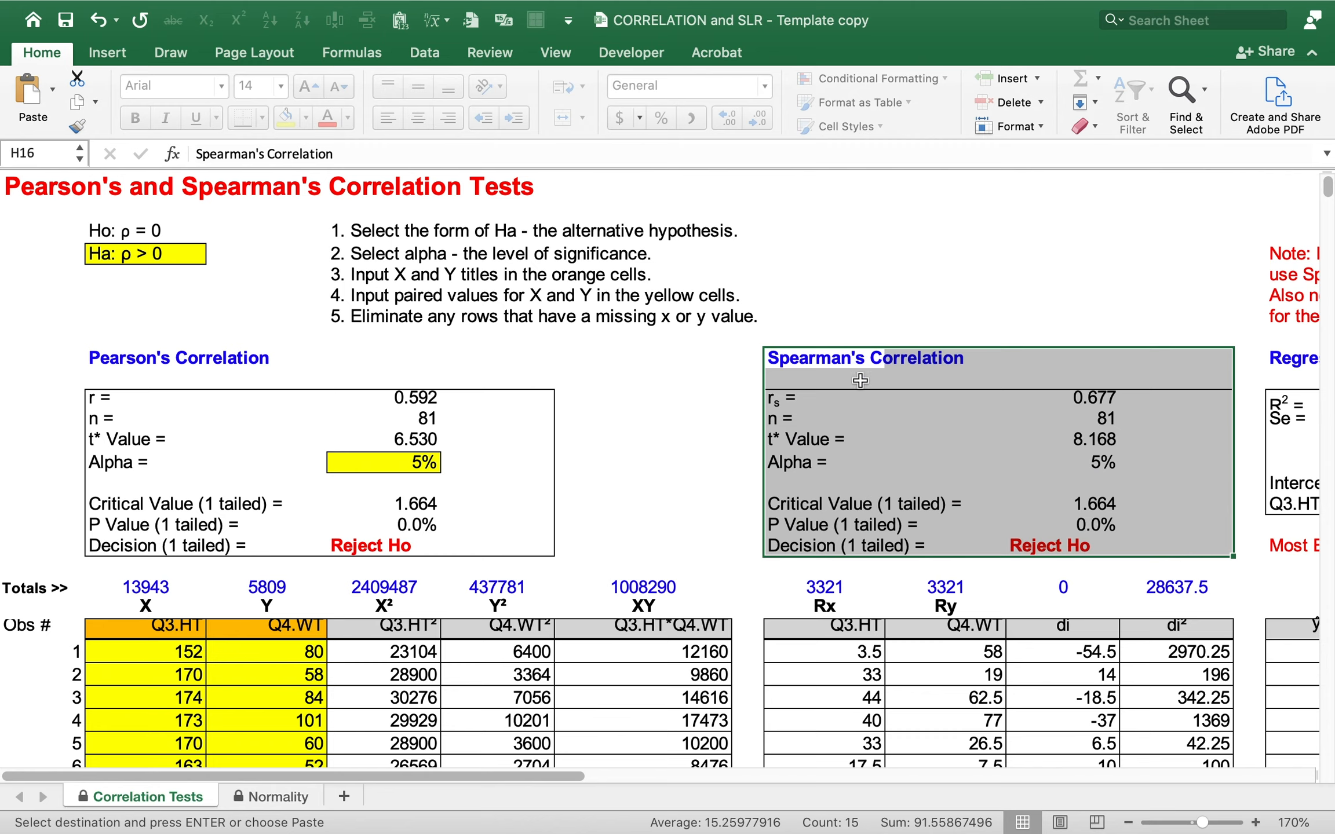
click(456, 476)
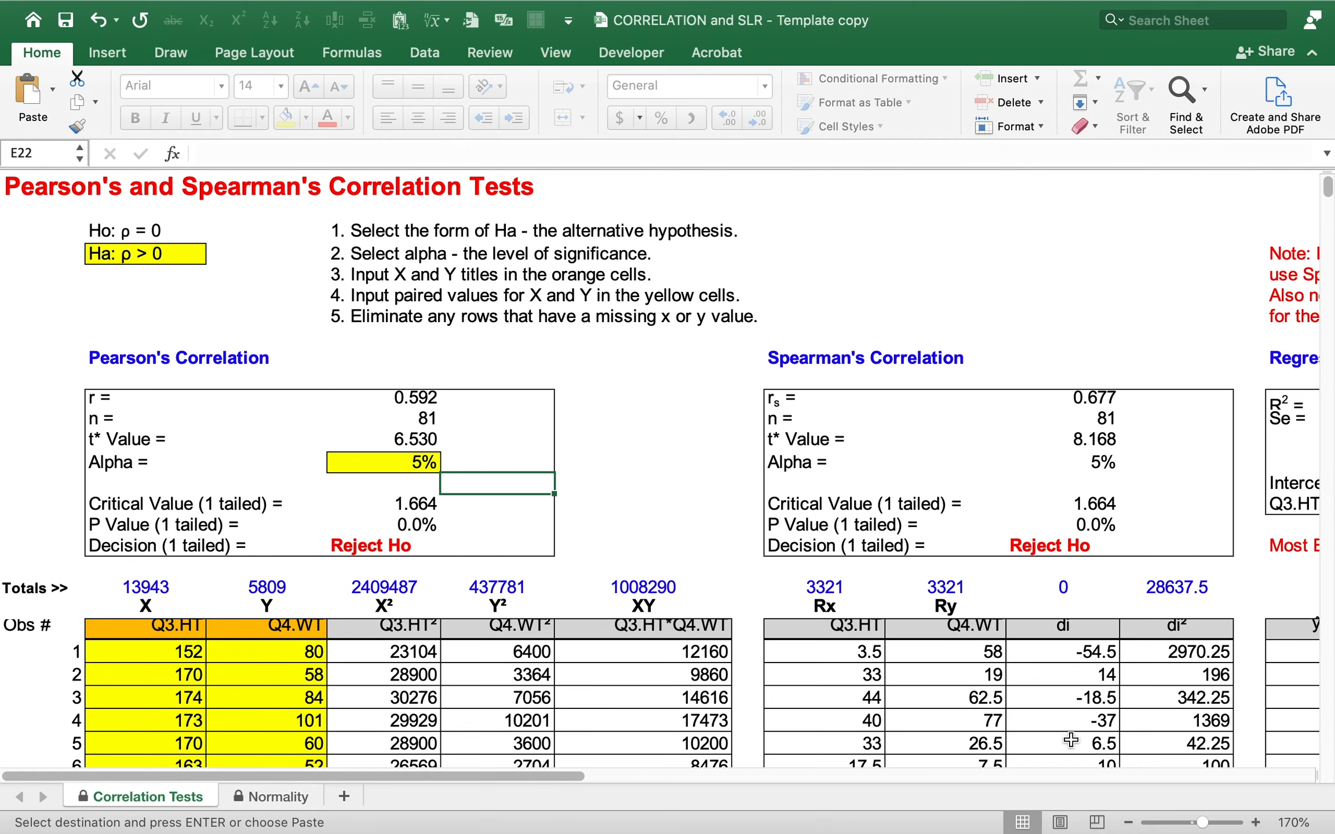
click(1128, 822)
click(1128, 822)
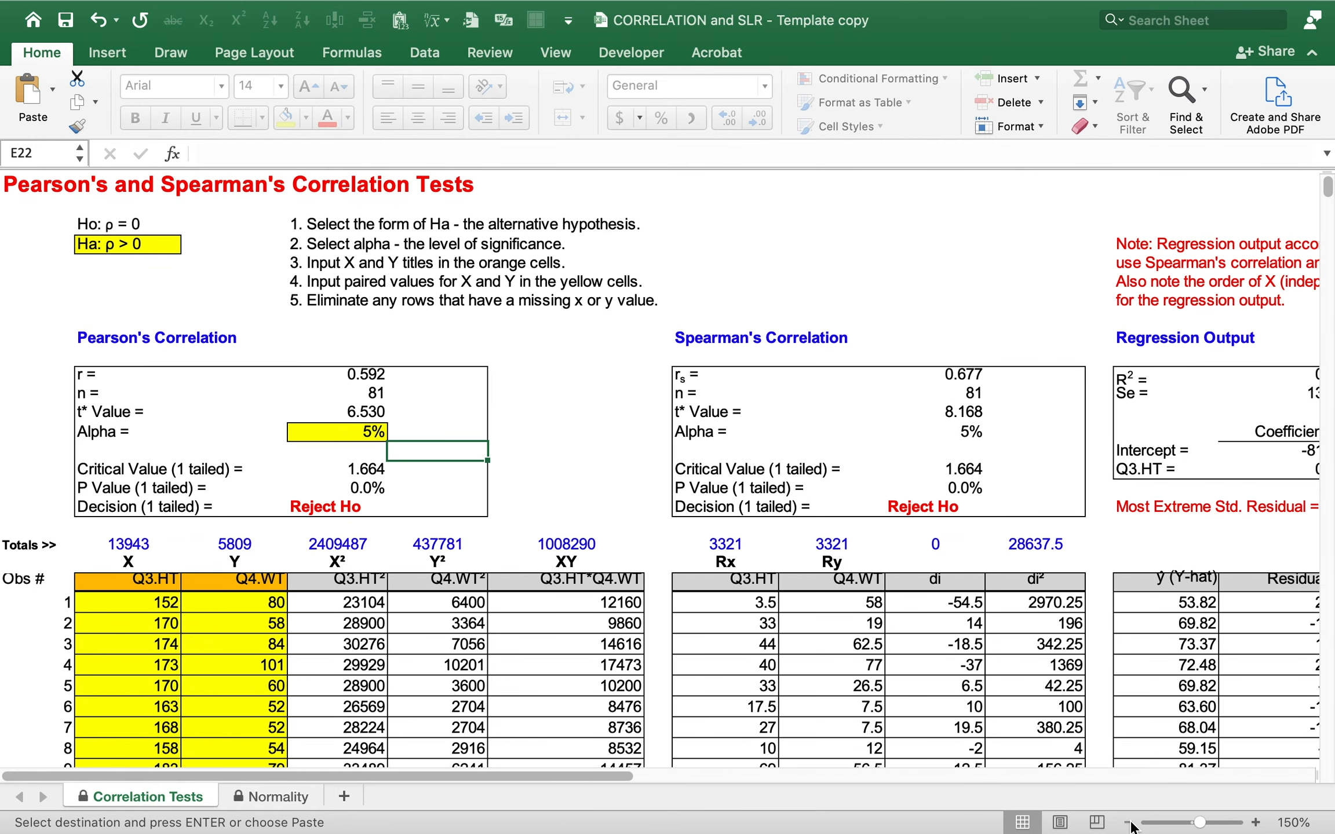
click(1128, 823)
click(1128, 823)
click(1128, 823)
click(1129, 823)
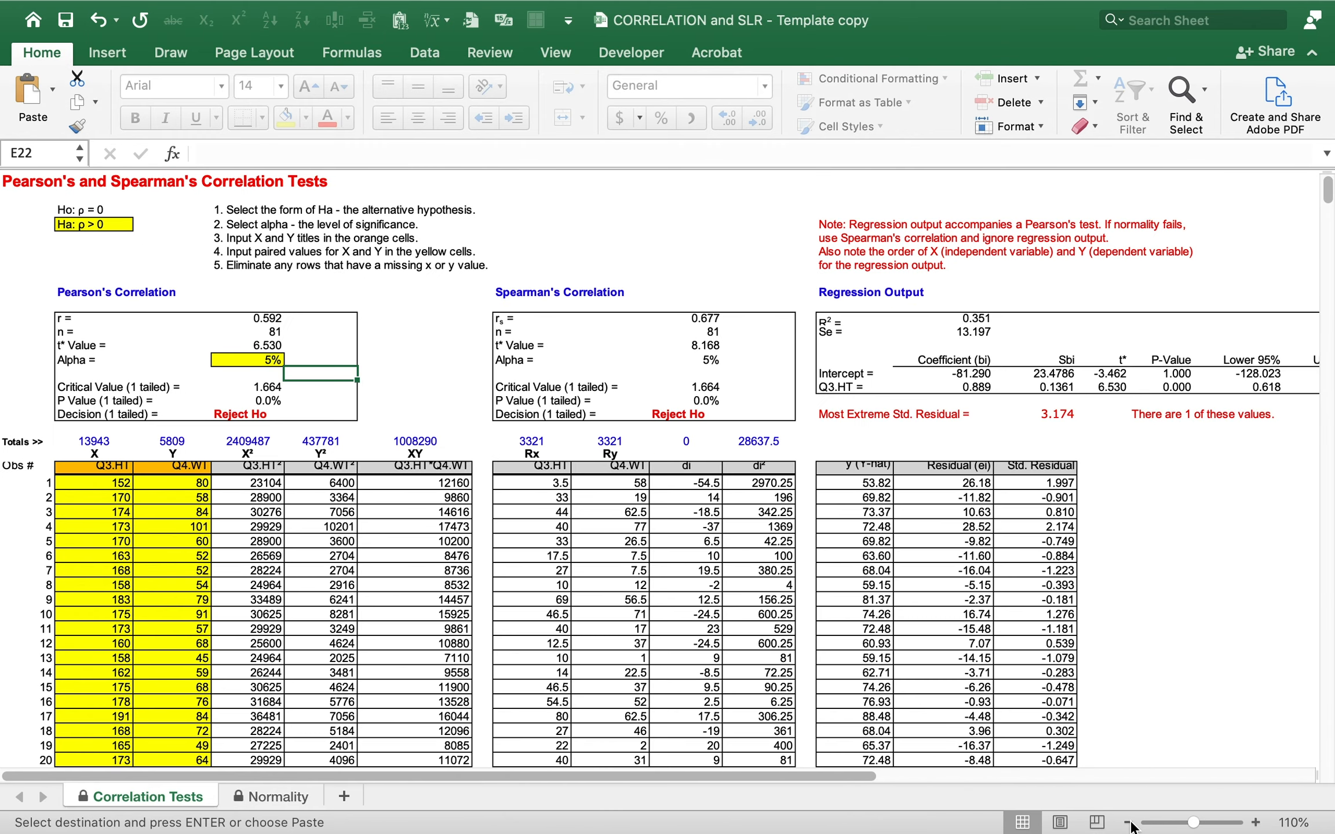
click(1129, 822)
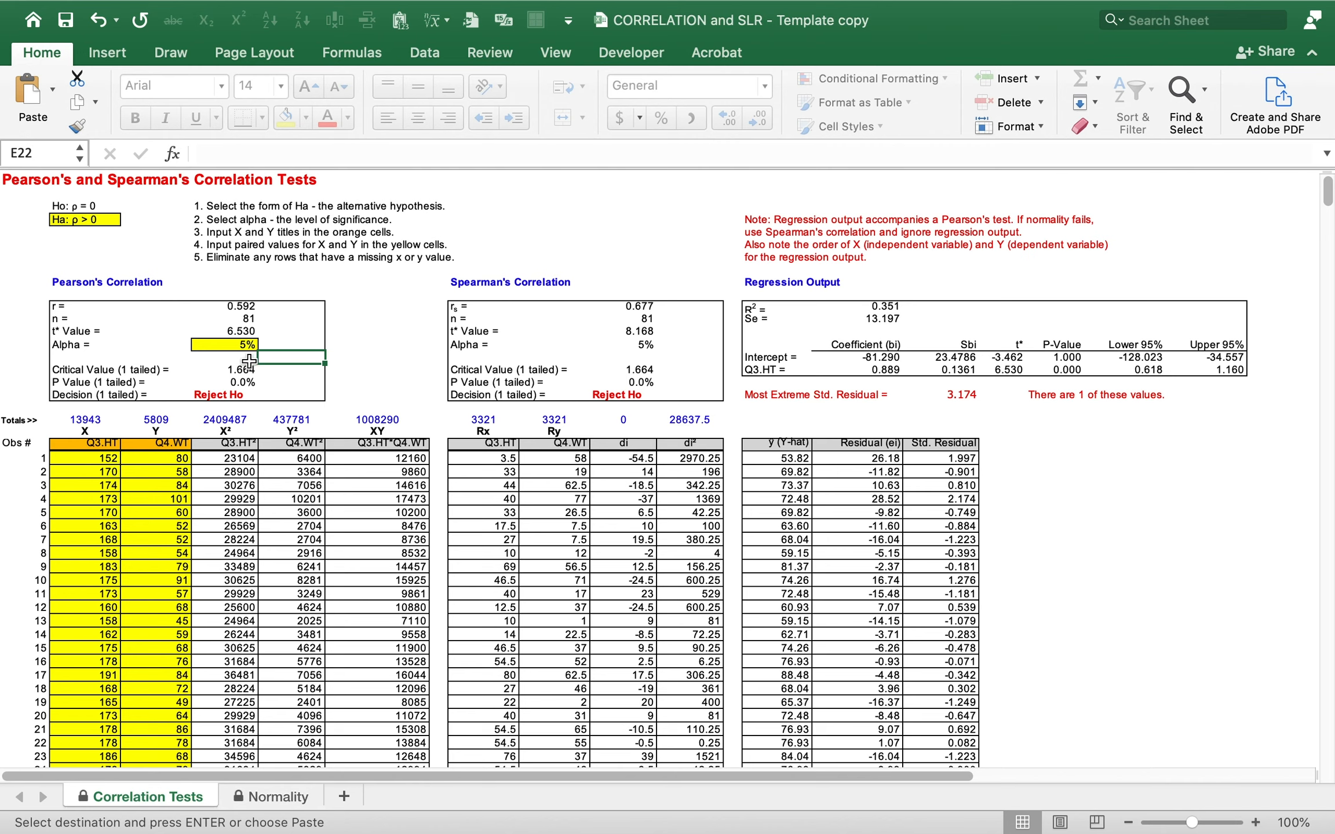
click(223, 394)
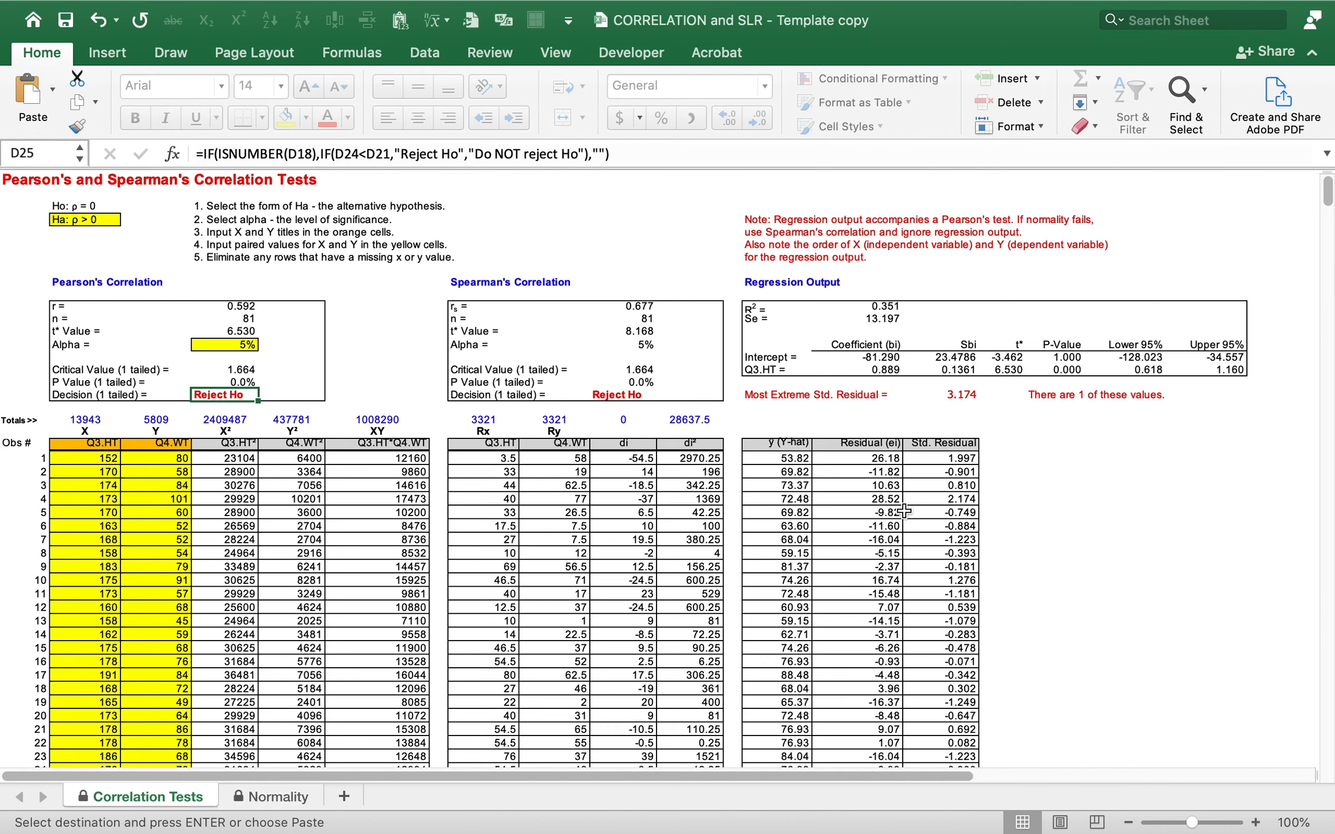
key(Up)
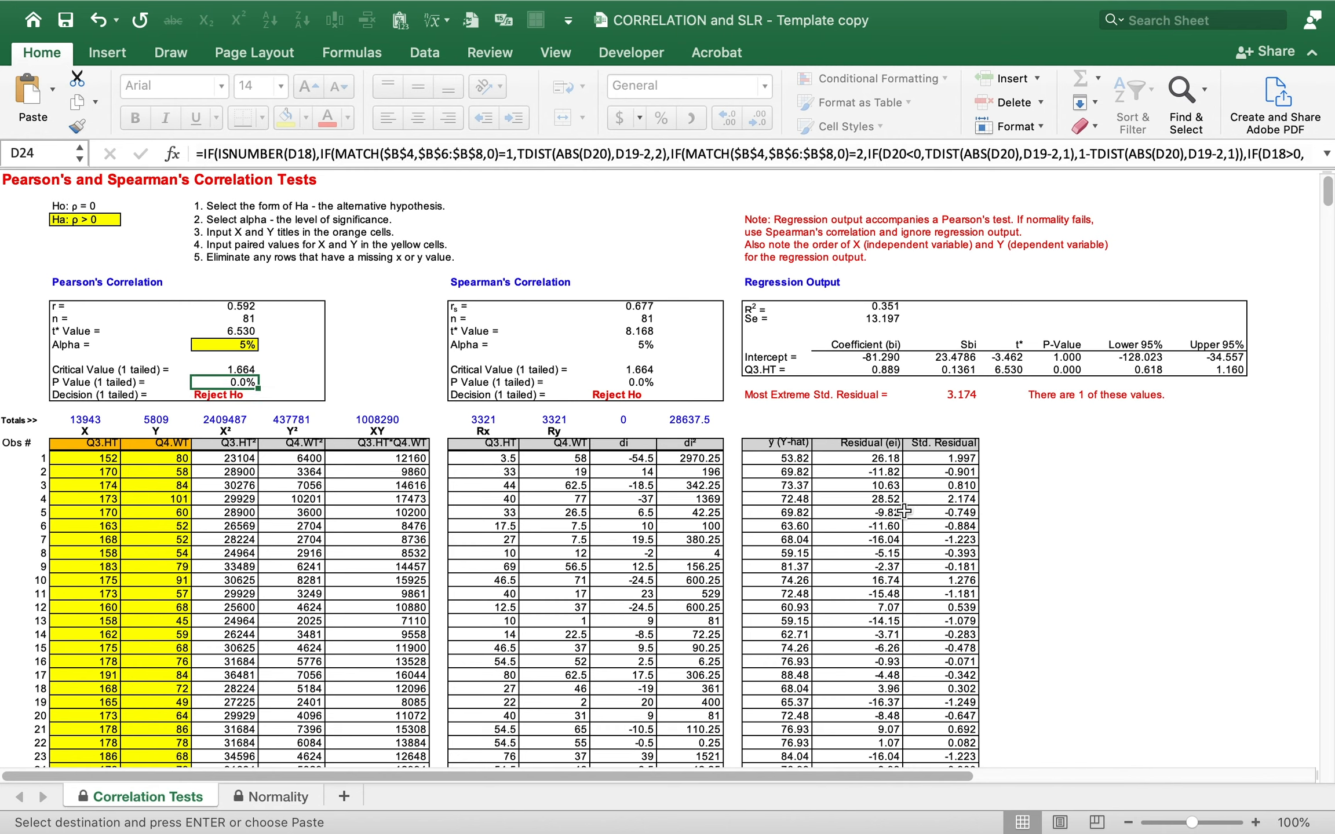
key(Right)
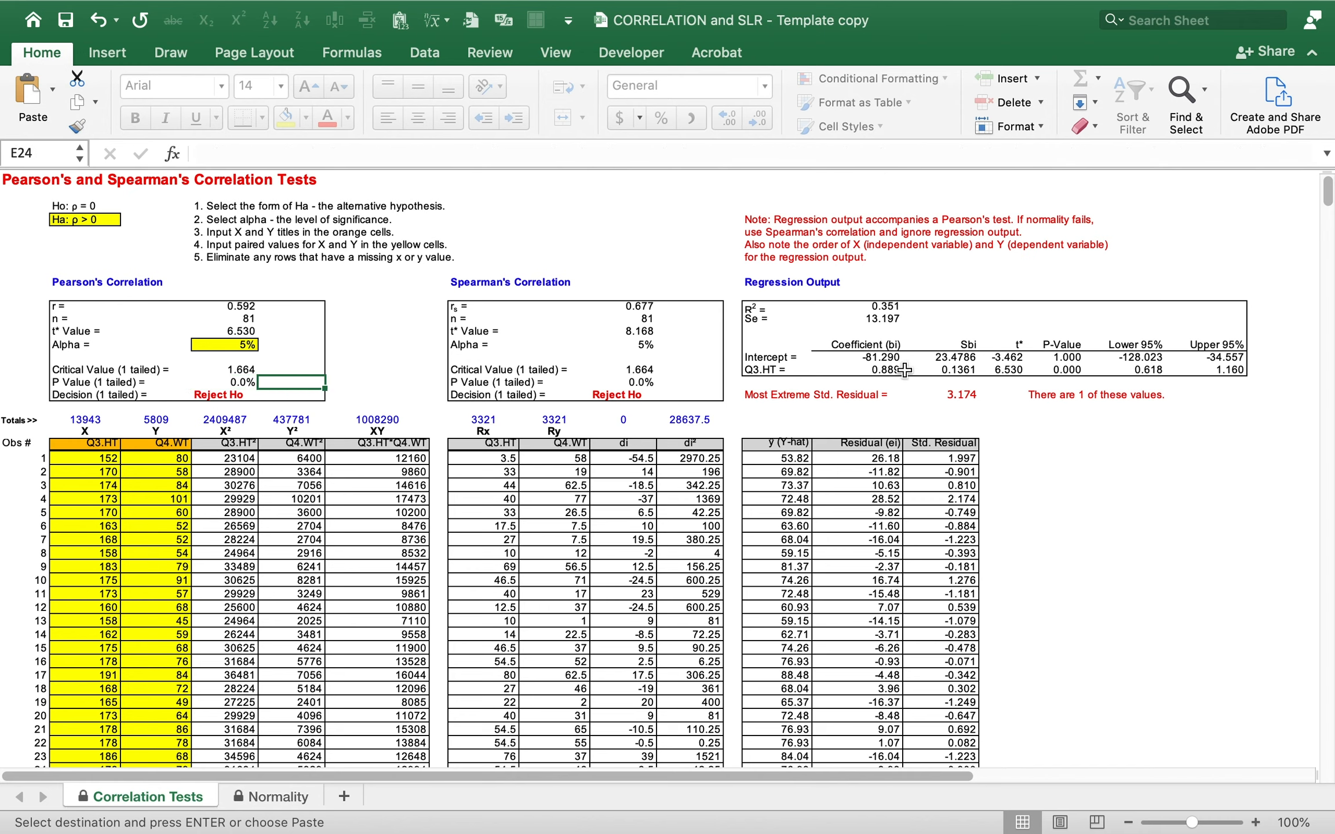
Step: Examine the Q3.HT row of the Regression Output, checking its t* and P-value
click(966, 359)
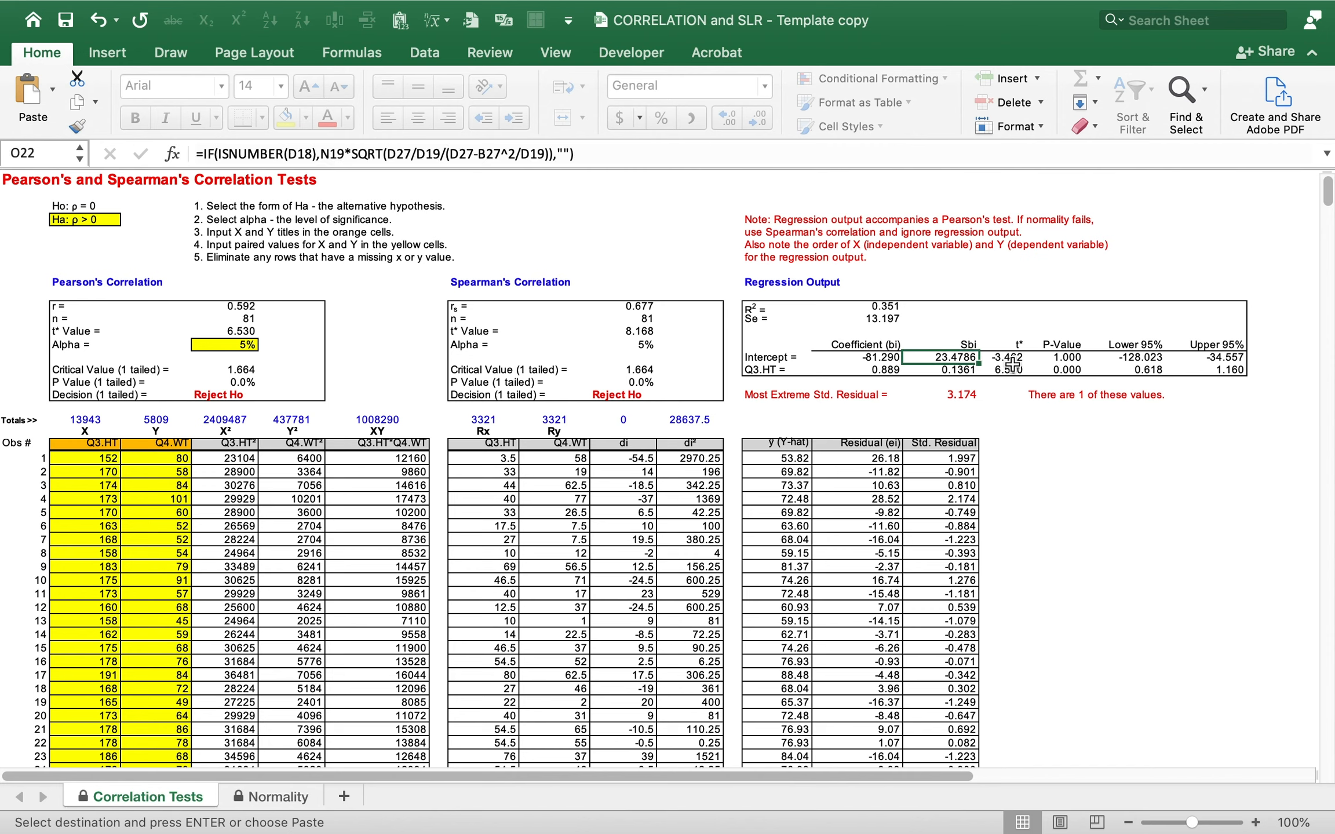
click(1011, 366)
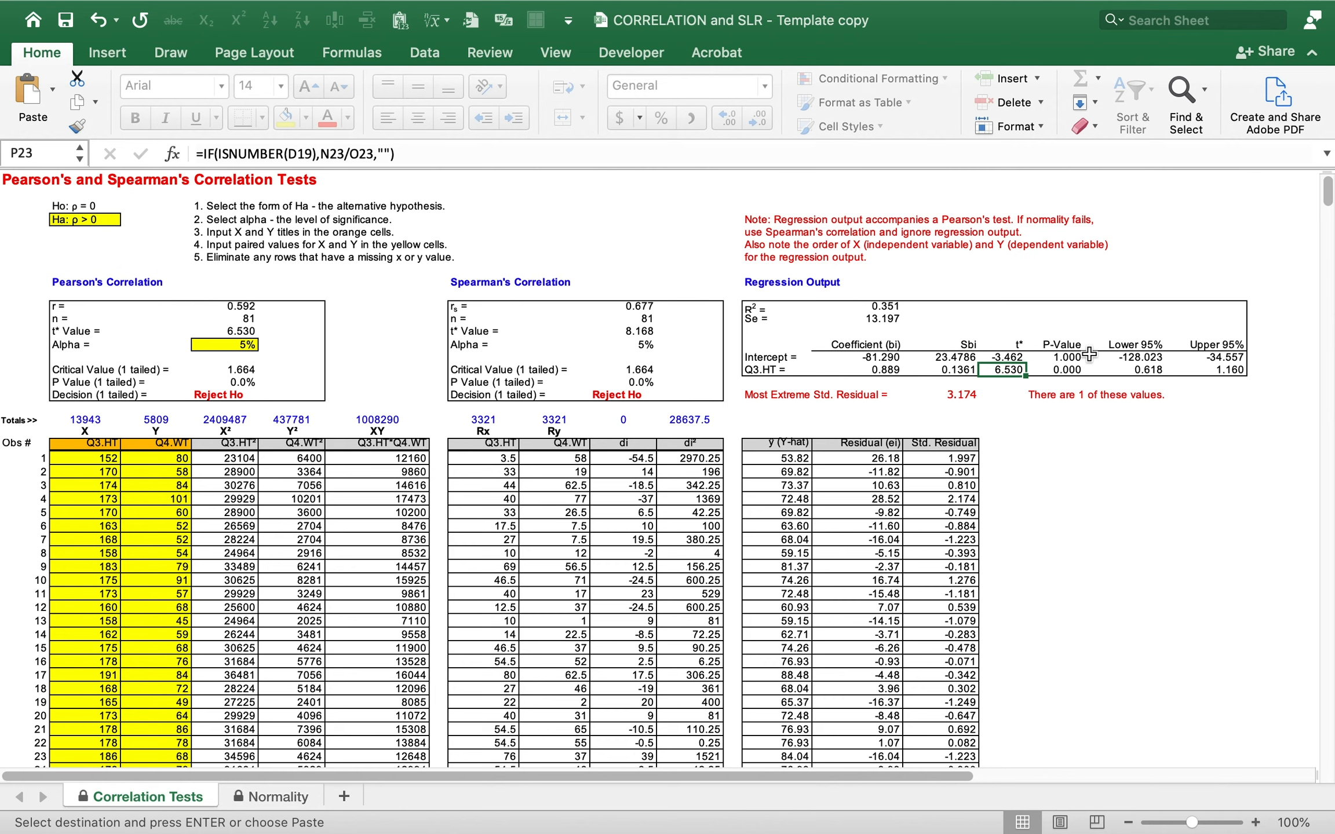
key(Right)
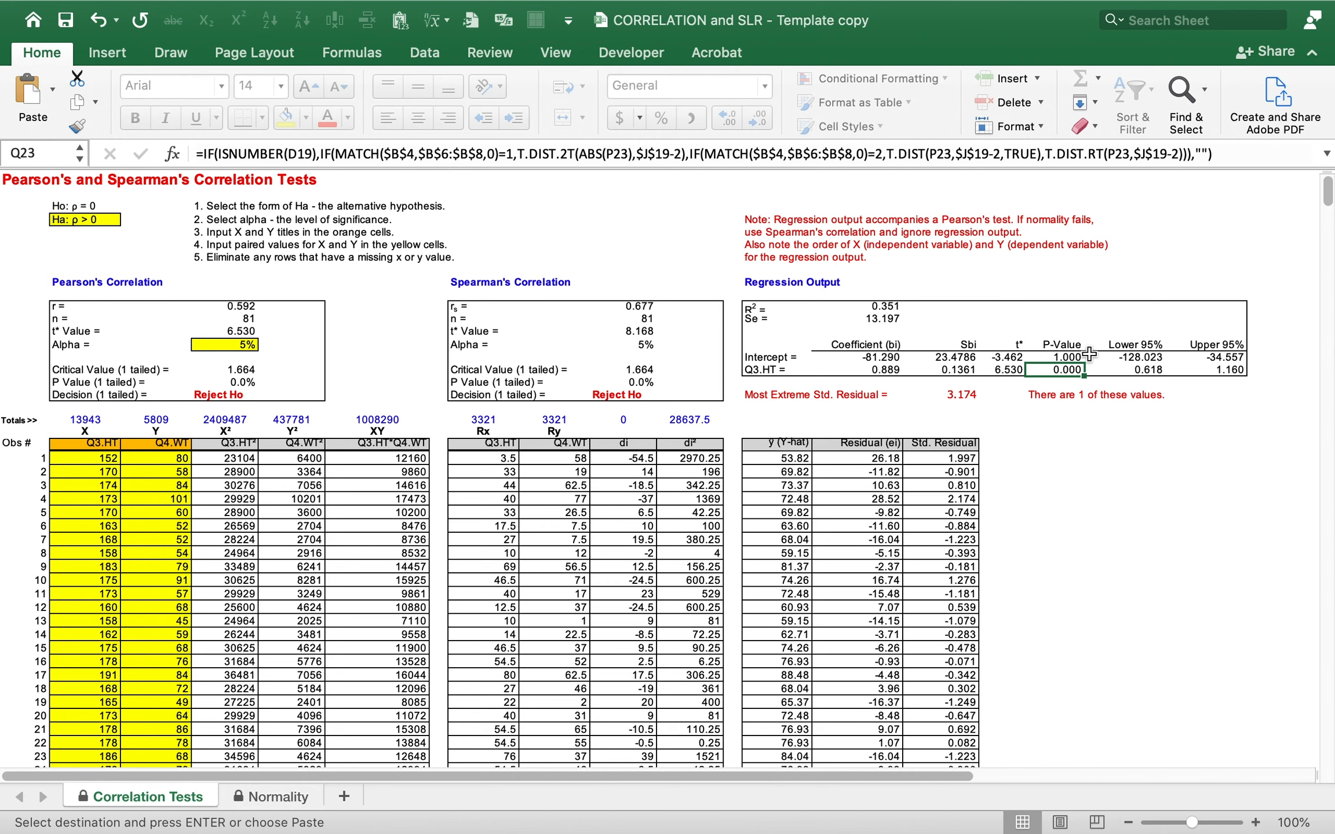
key(Left)
key(Left)
key(Left)
key(Left)
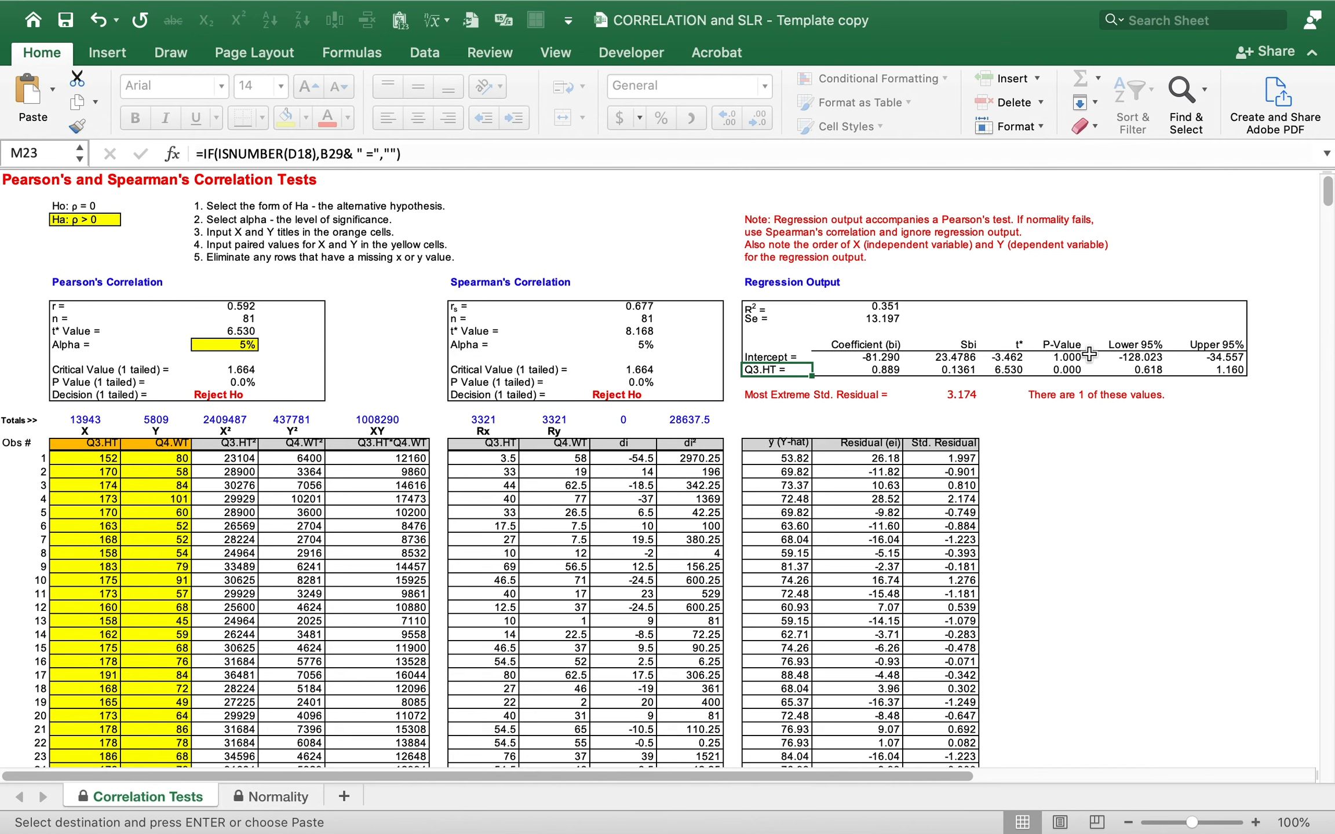
key(Right)
key(Right)
key(Right)
key(Right)
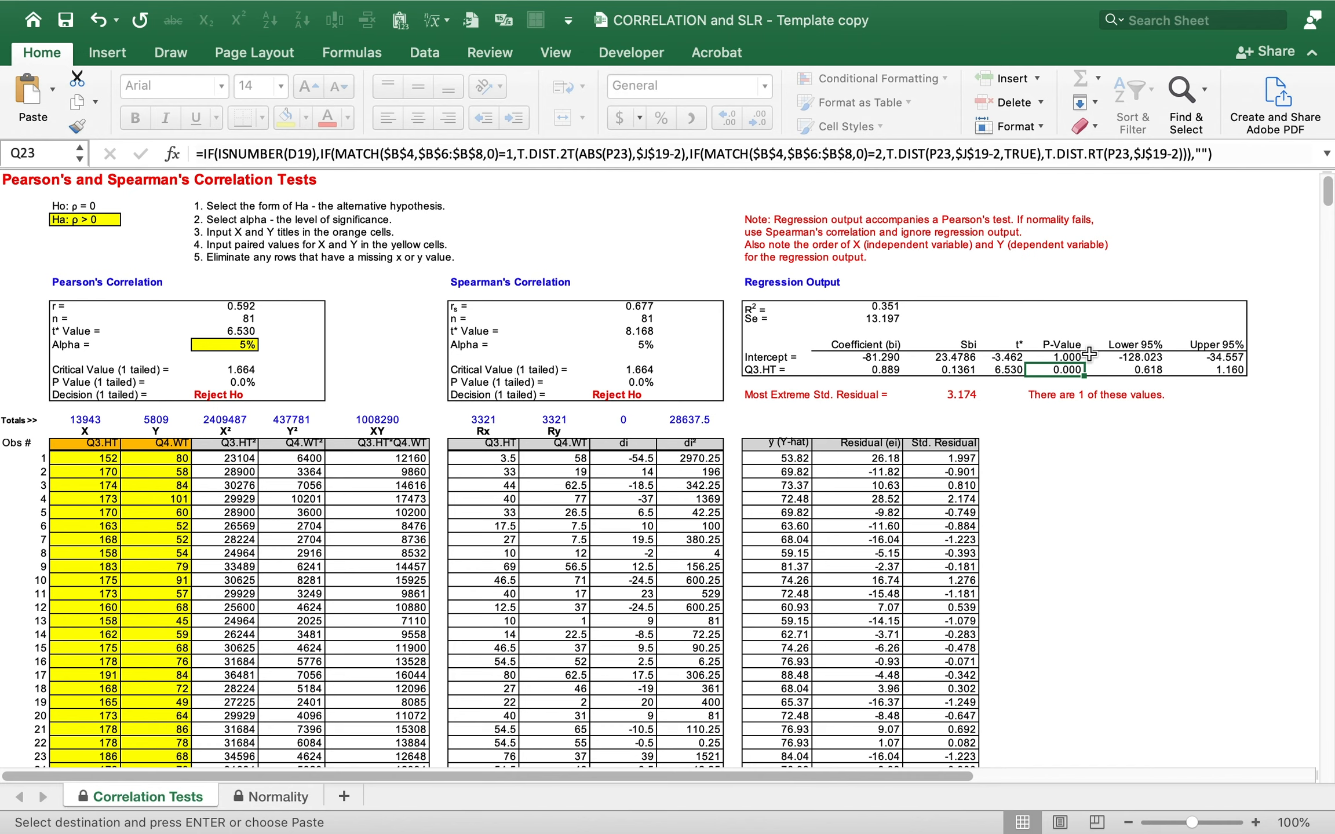
Step: Compare the Pearson's correlation coefficient r with the R² in the Regression Output
click(241, 307)
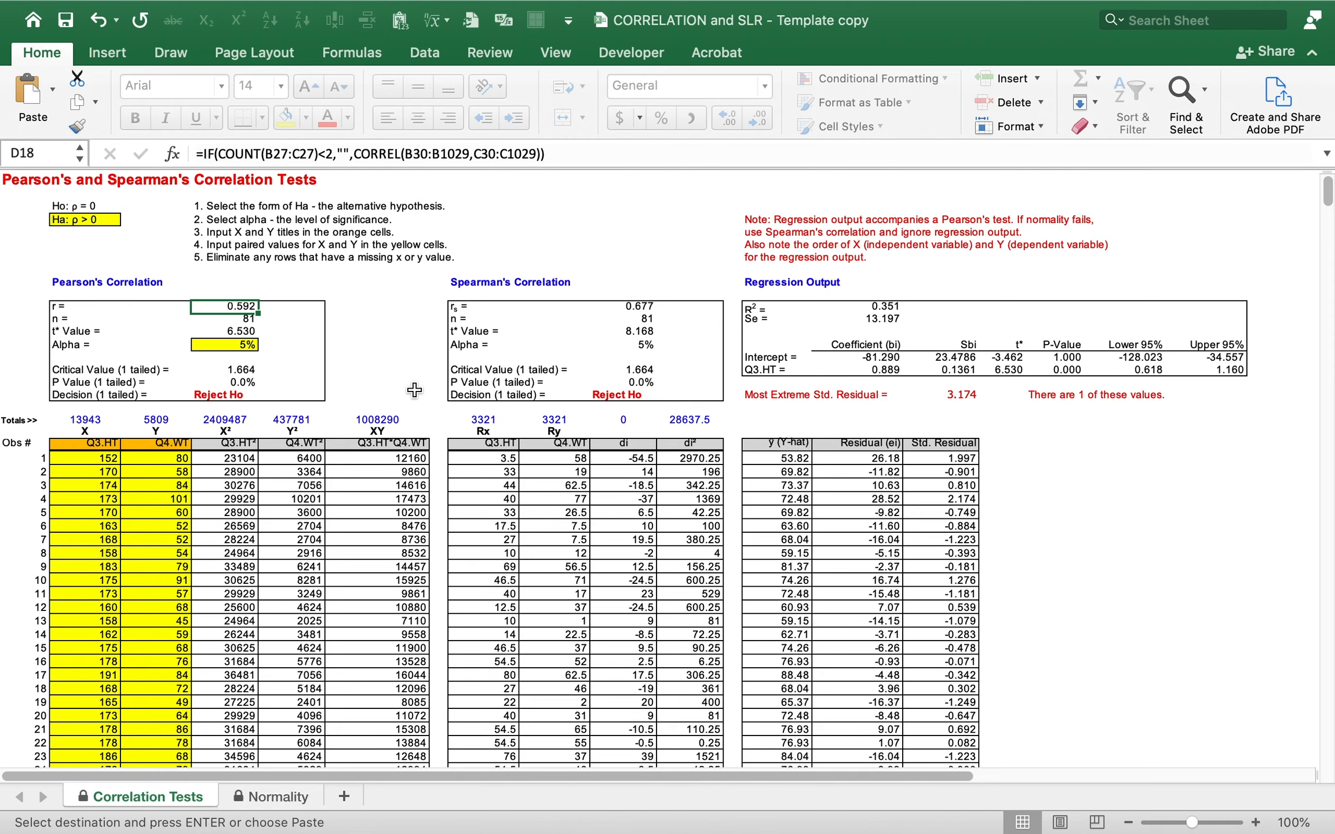
click(892, 307)
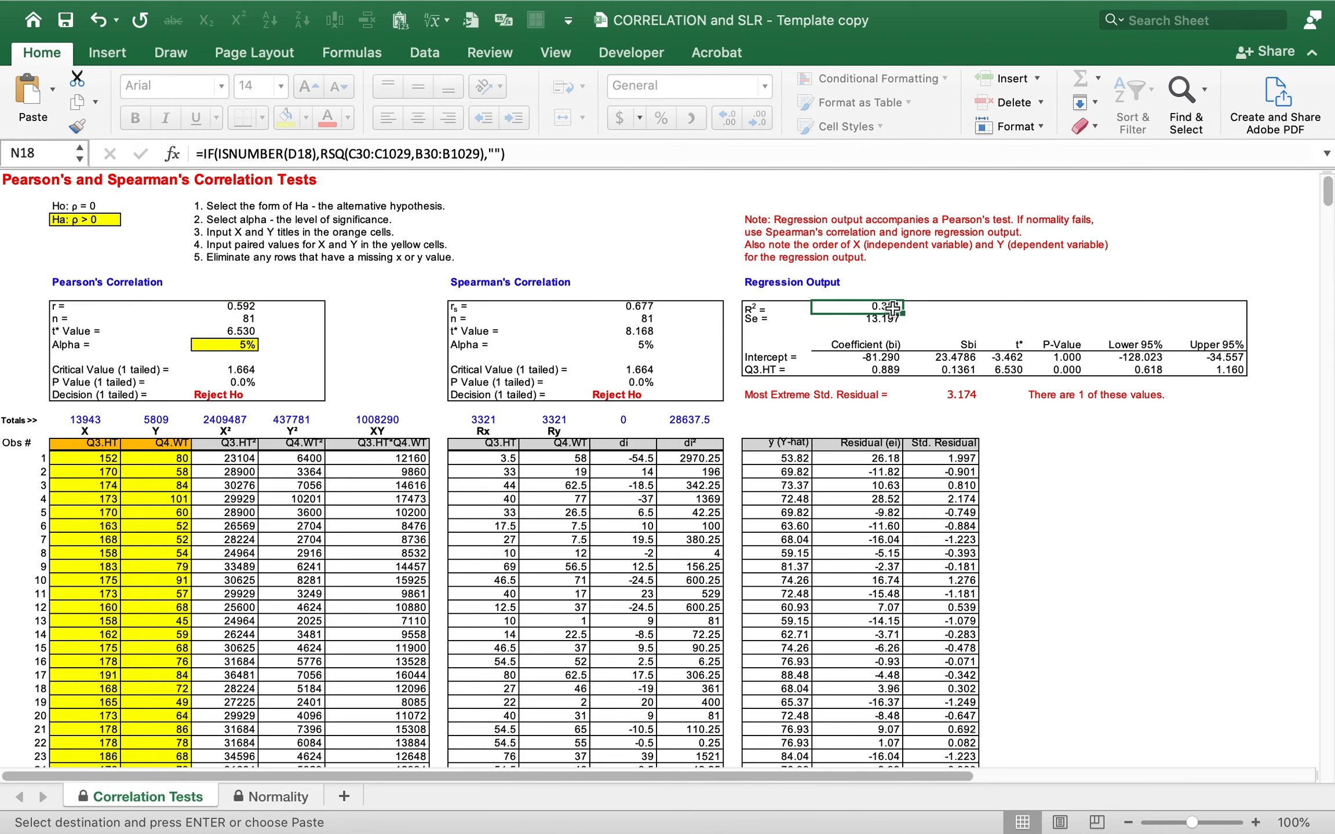
click(1255, 822)
click(1255, 822)
click(1255, 822)
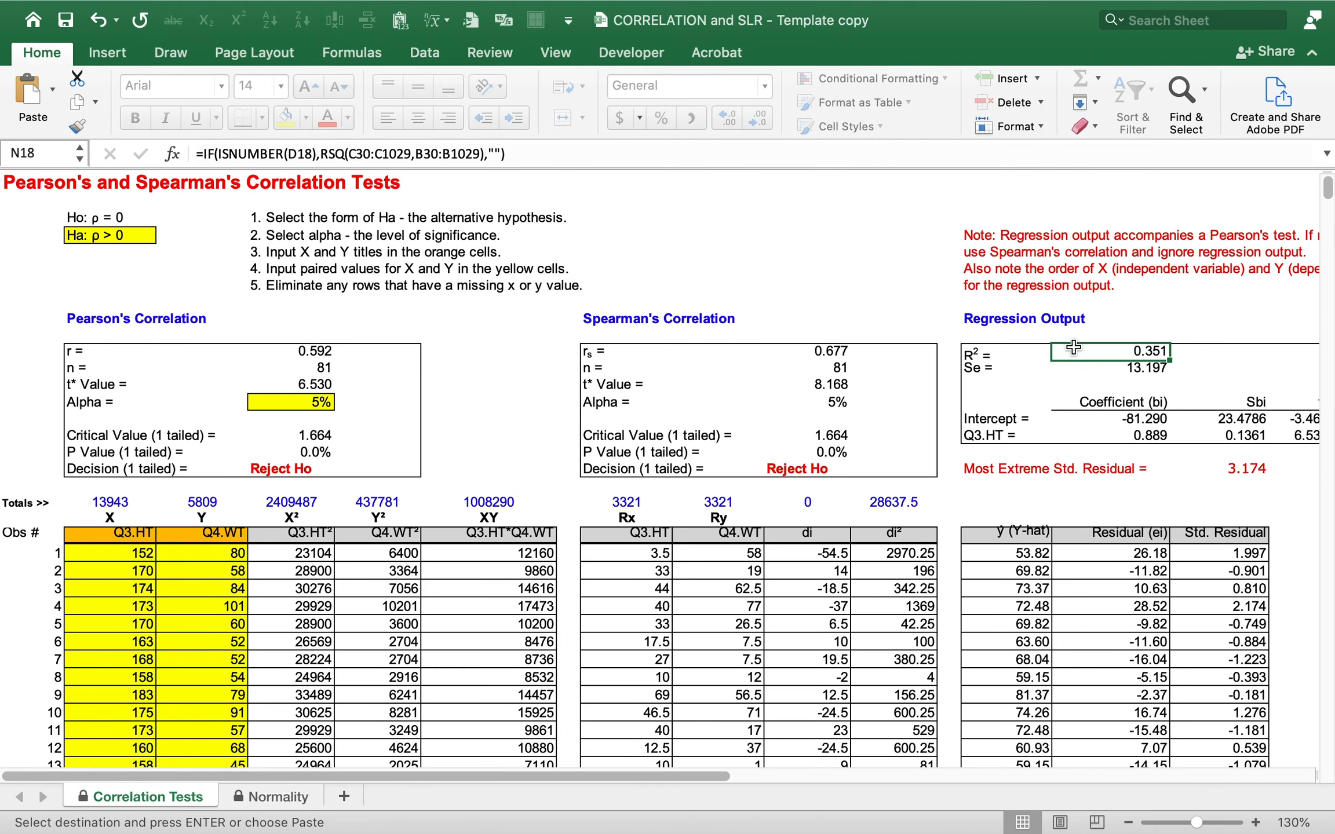
Step: Compare the t* of the Q3.HT coefficient in the Regression Output with the t* value of the Pearson's test
click(1079, 424)
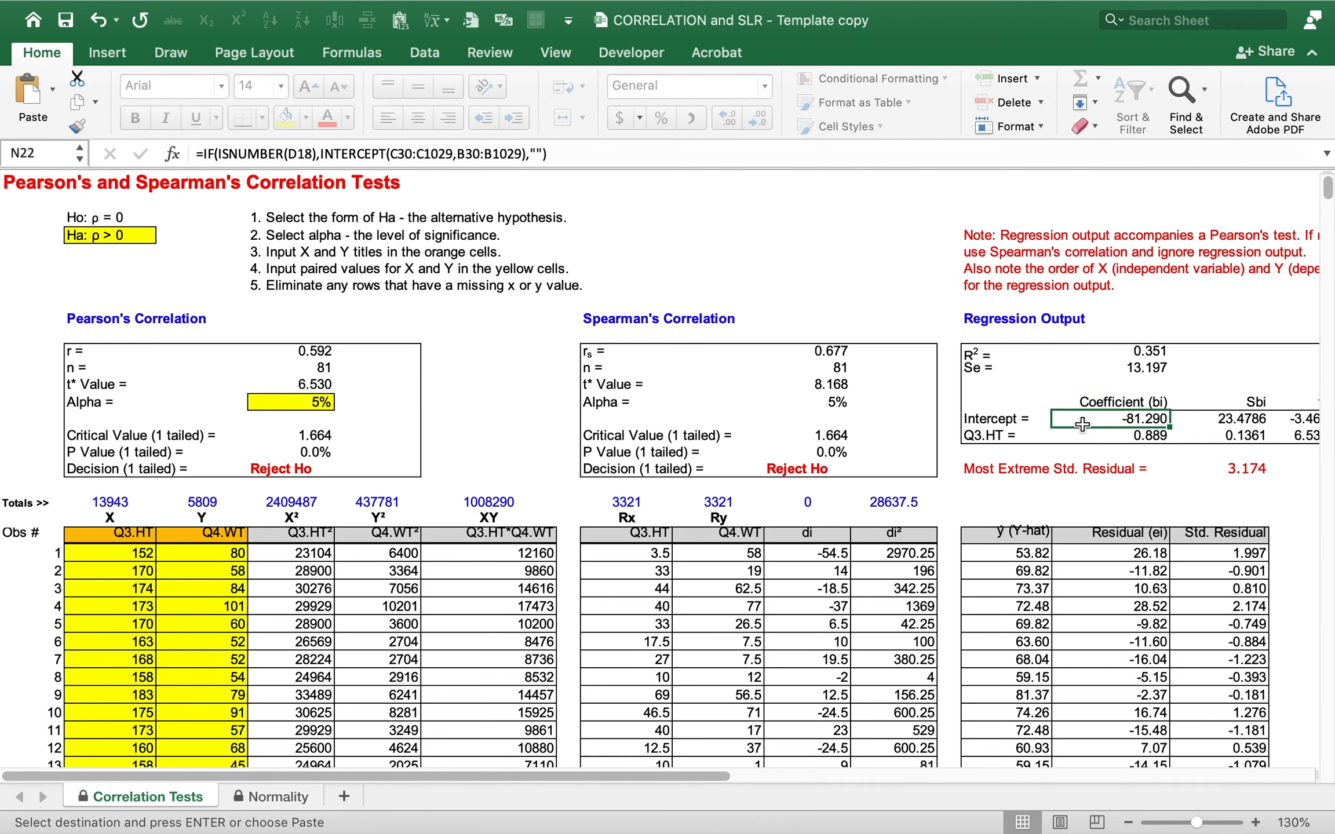
key(Right)
key(Down)
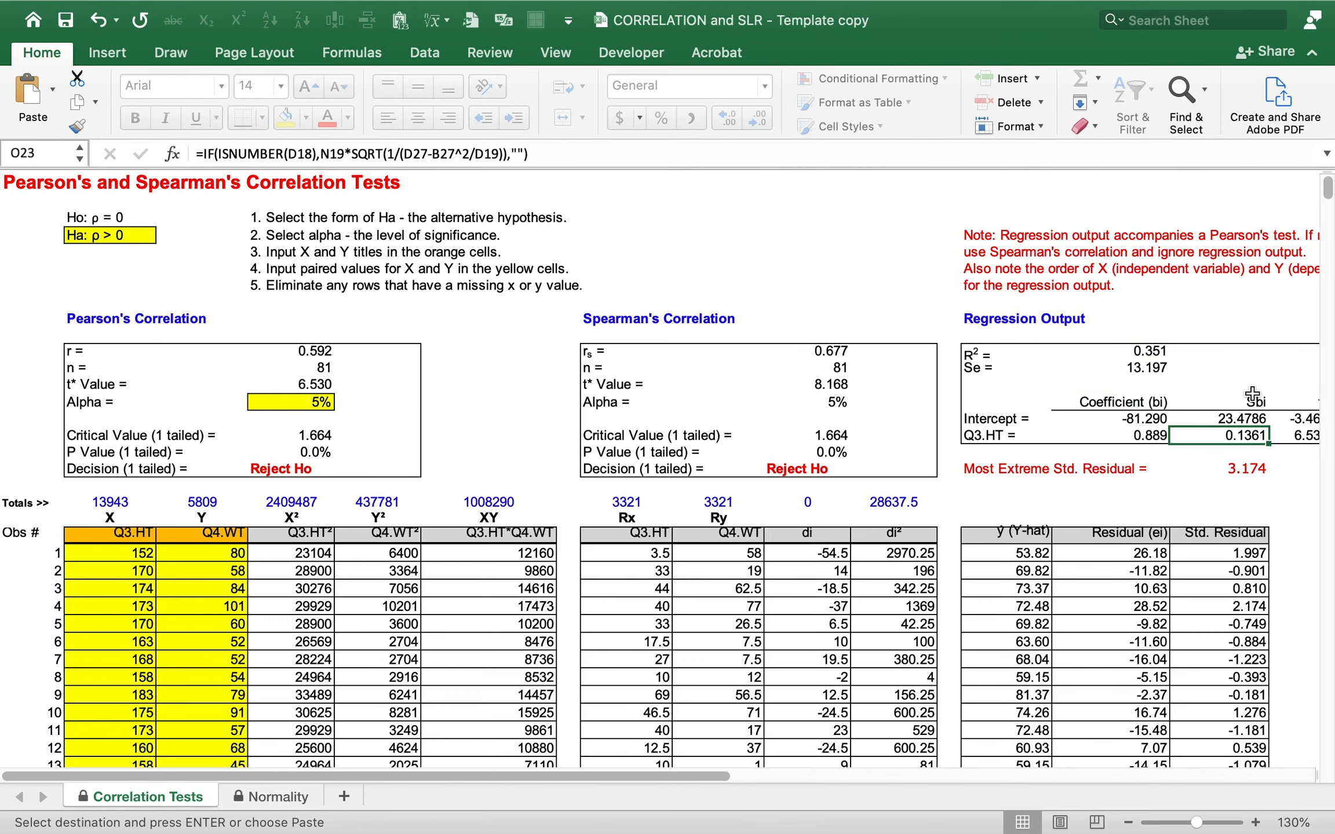
key(Right)
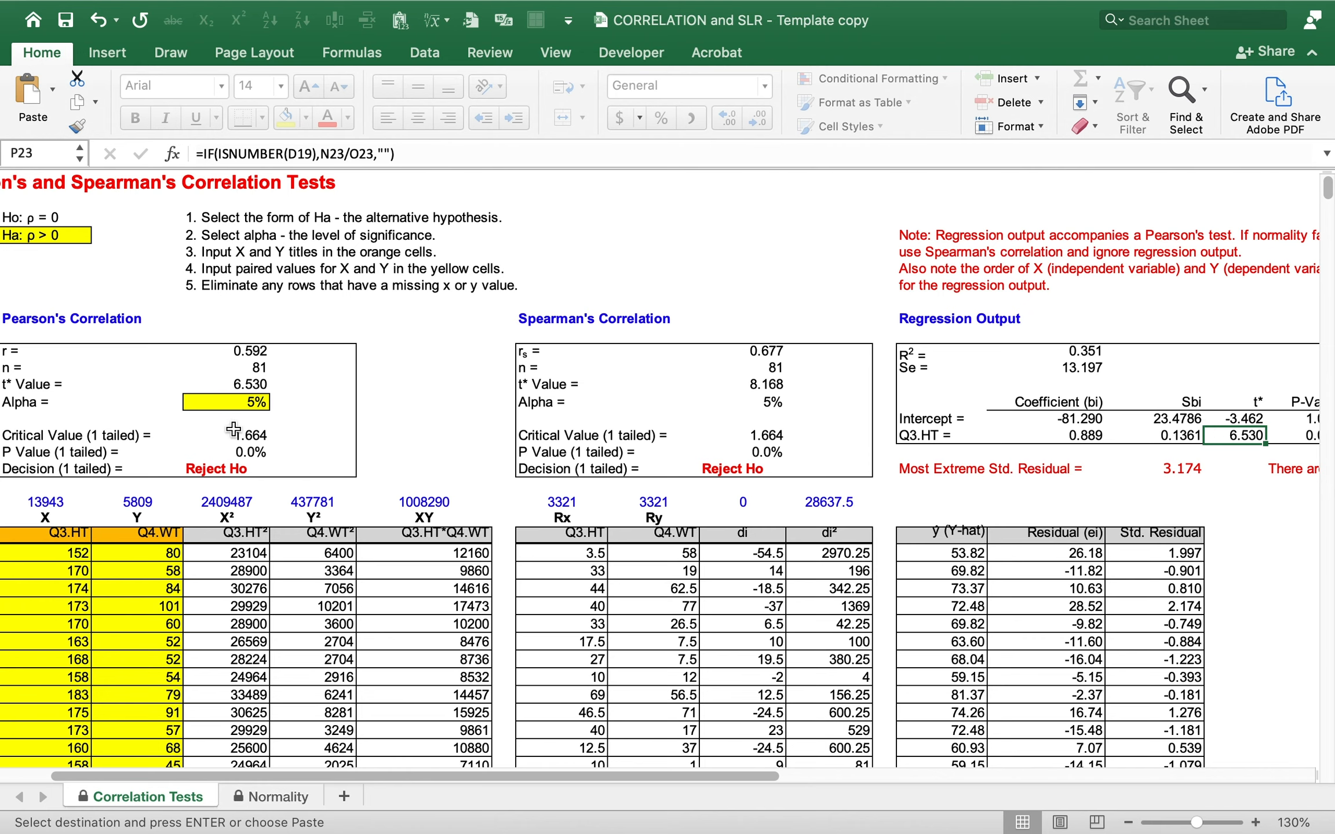
click(247, 384)
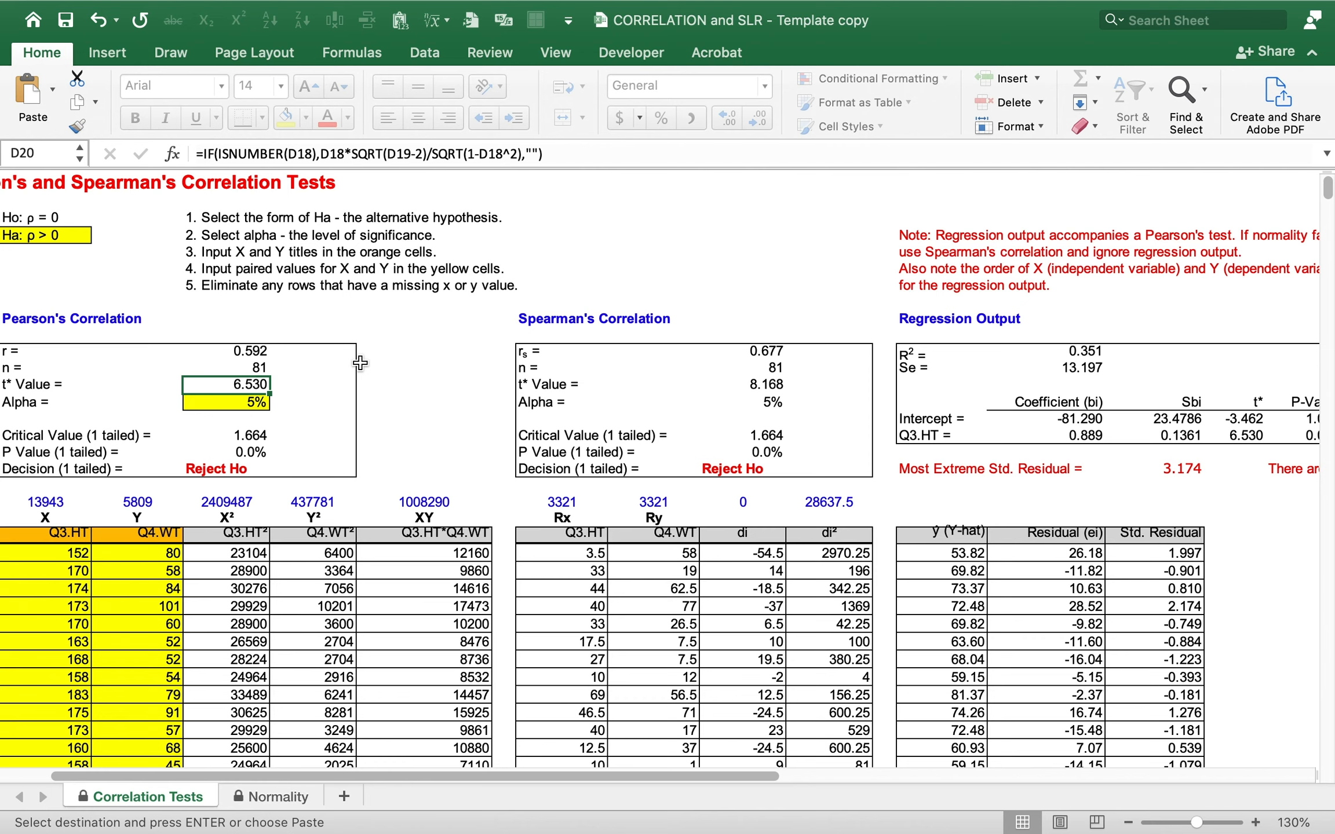
Step: Check the one-tailed critical value of the Pearson's test and return to its r value
key(Down)
key(Down)
key(Down)
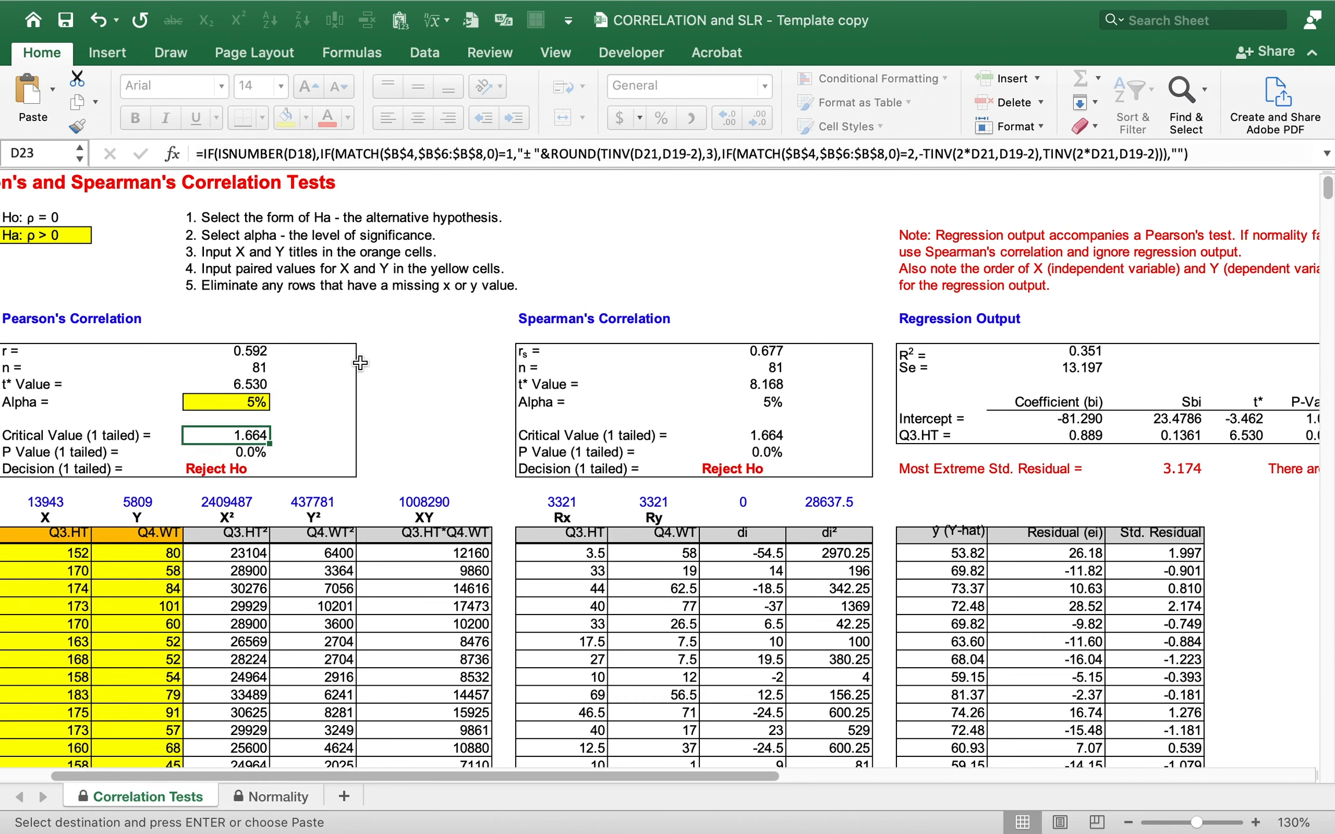
key(Up)
key(Up)
key(Up)
key(Up)
key(Up)
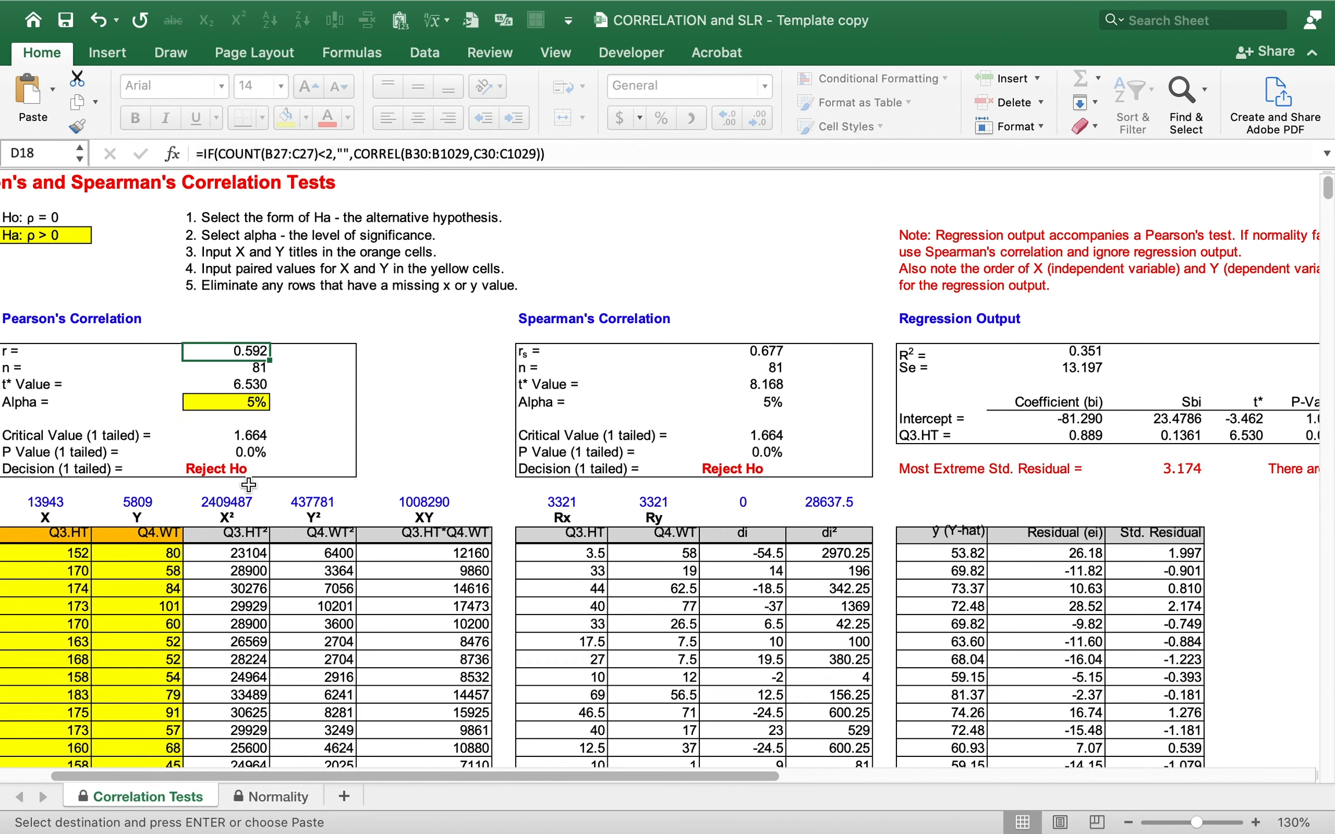
Step: Review the Pearson's decision and P value, and go back up through t* to r
click(246, 457)
key(Down)
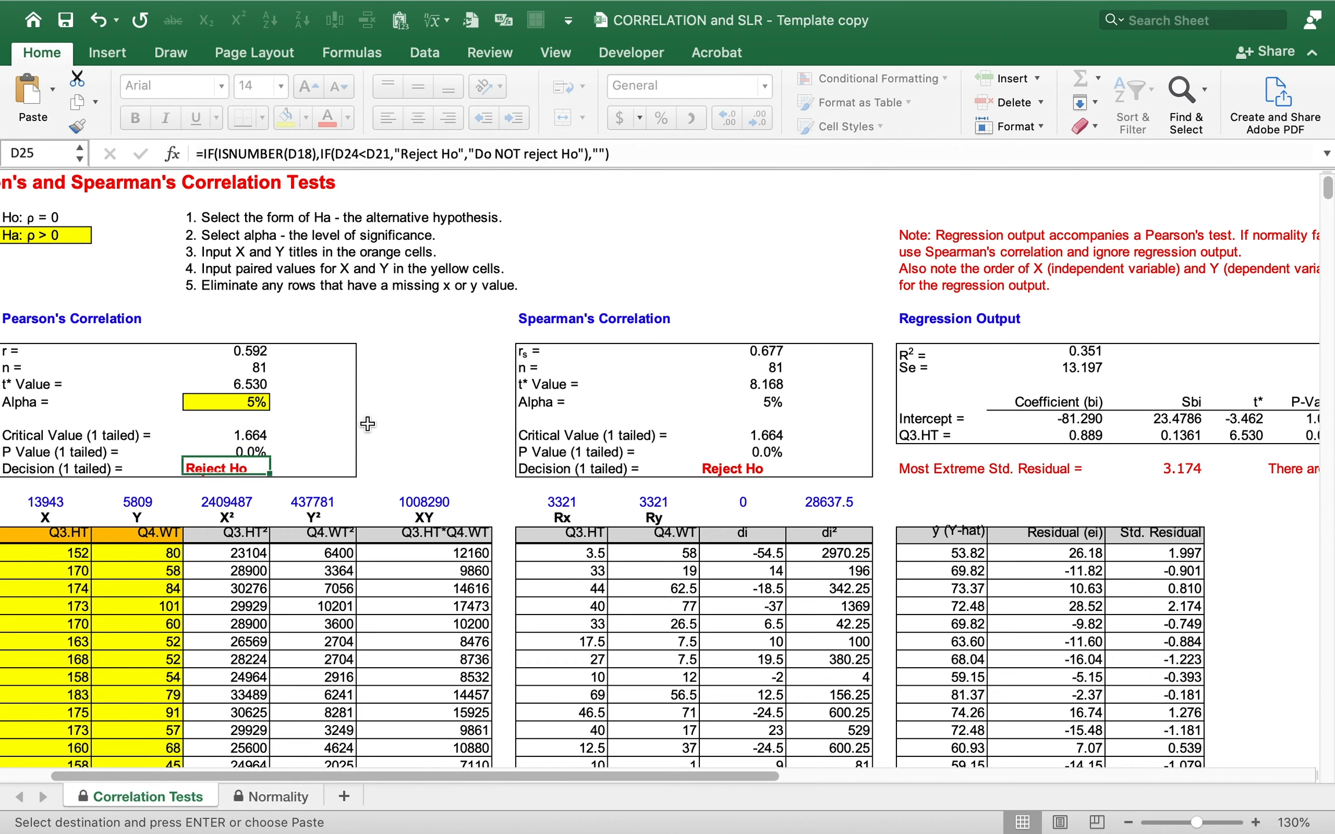
key(Up)
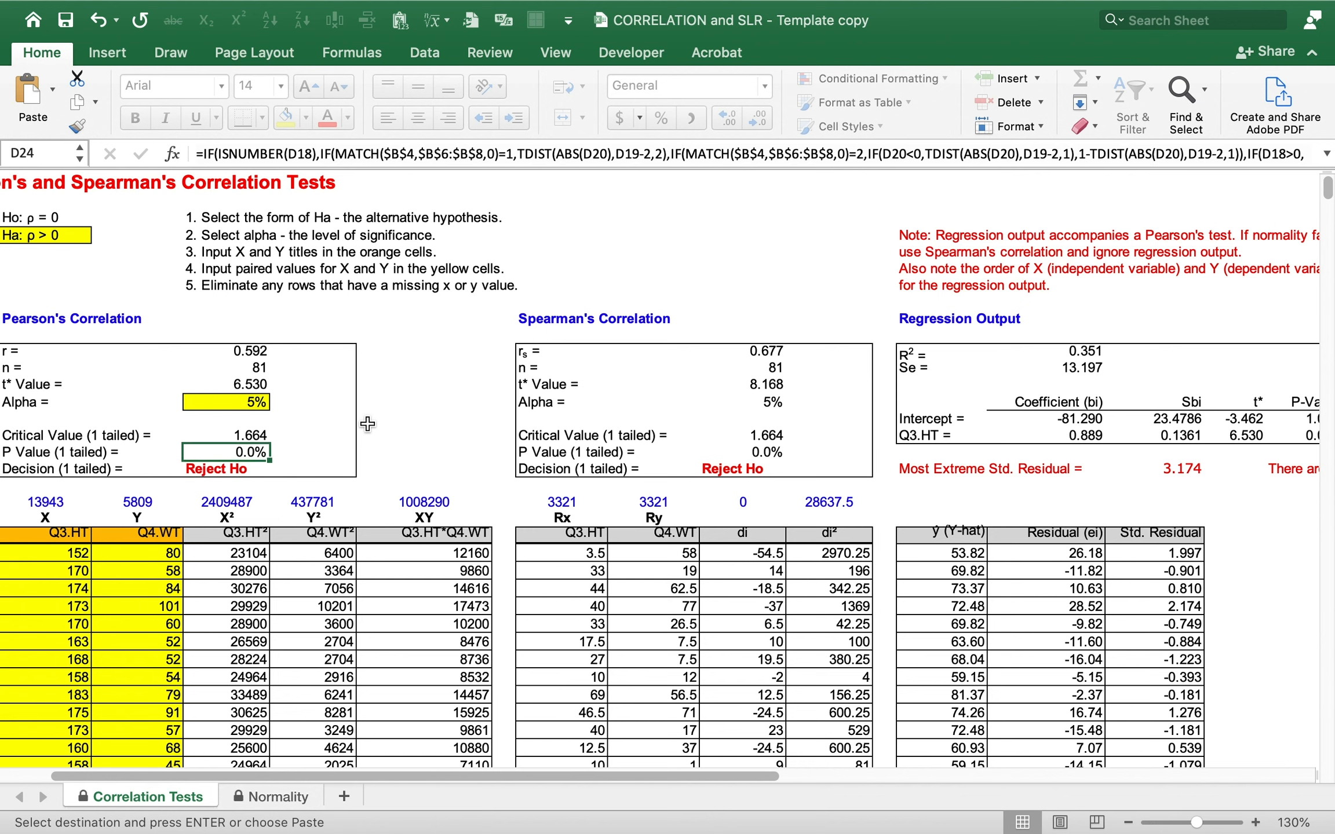
key(Up)
key(Up)
key(Up)
key(Up)
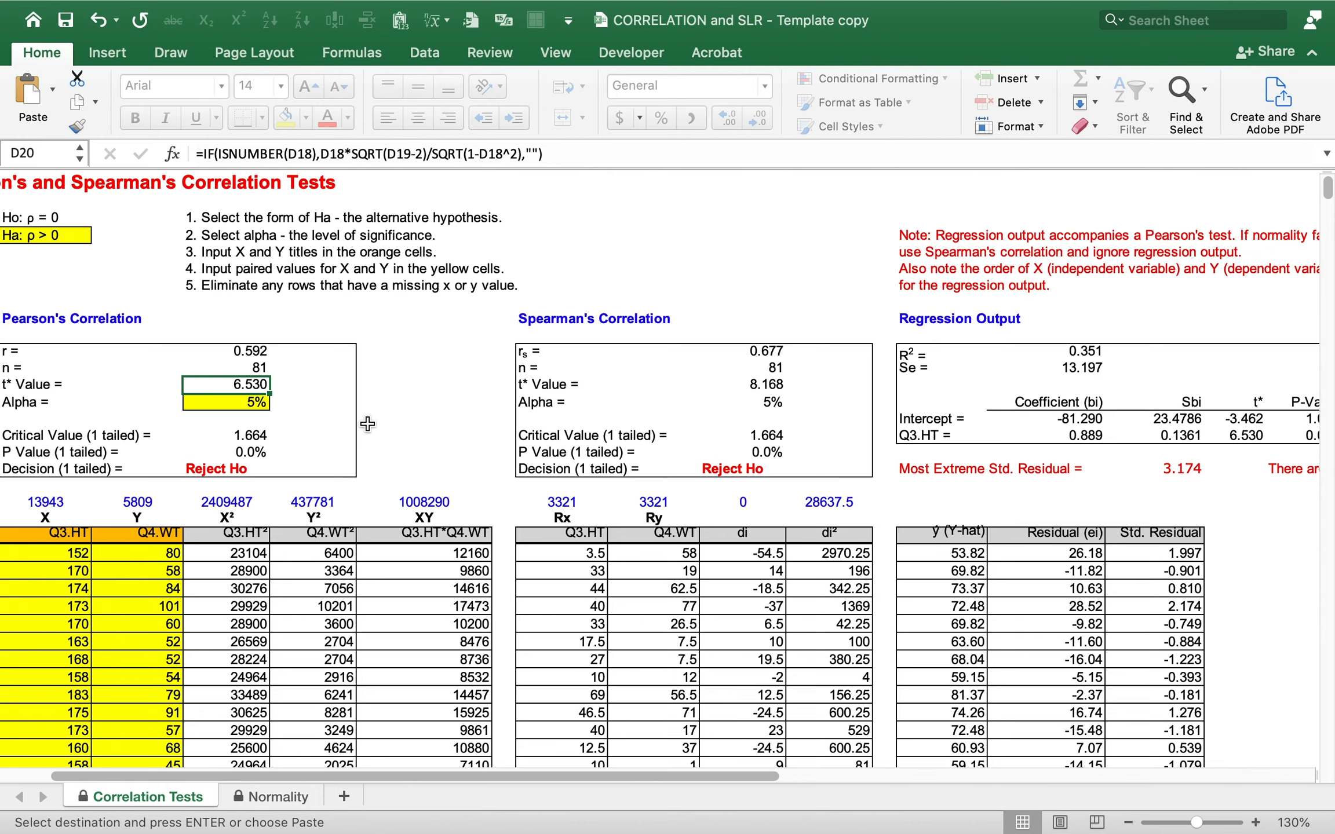
key(Up)
key(Up)
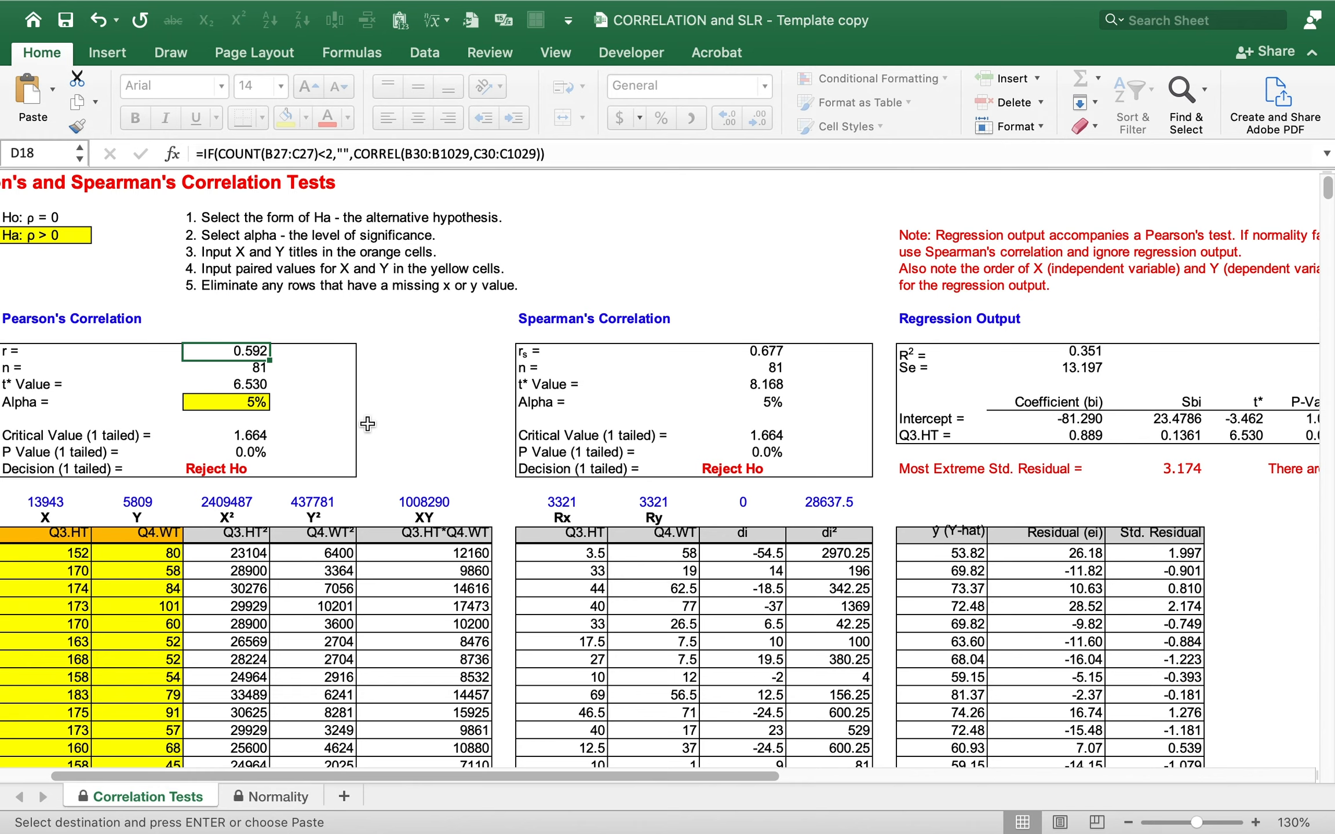
Step: Select the whole Regression Output block M18:S23 to review it
key(Right)
key(Right)
key(Right)
key(Right)
key(Right)
key(Right)
key(Right)
key(Right)
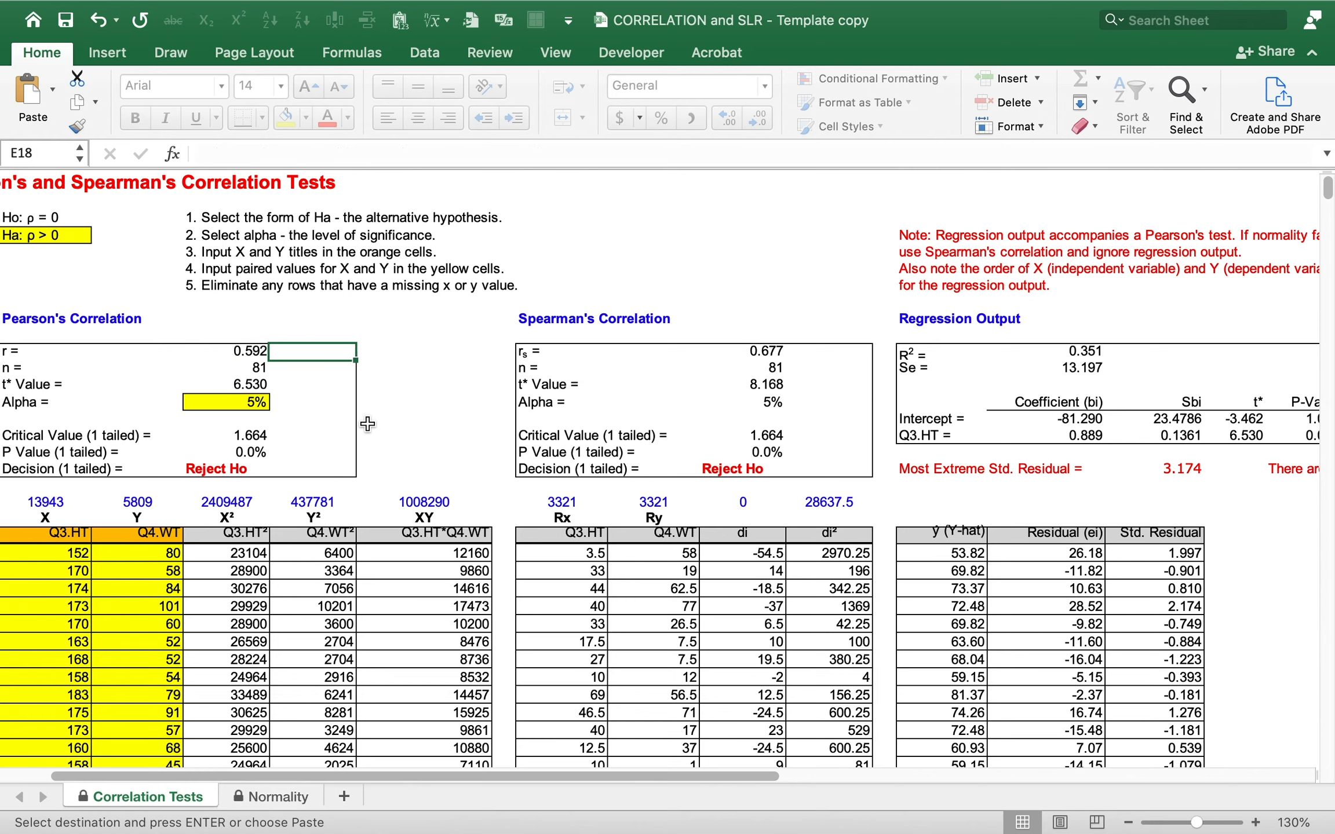
key(Right)
key(shift+Right)
key(shift+Right)
key(shift+Right)
key(shift+Right)
key(shift+Right)
key(shift+Right)
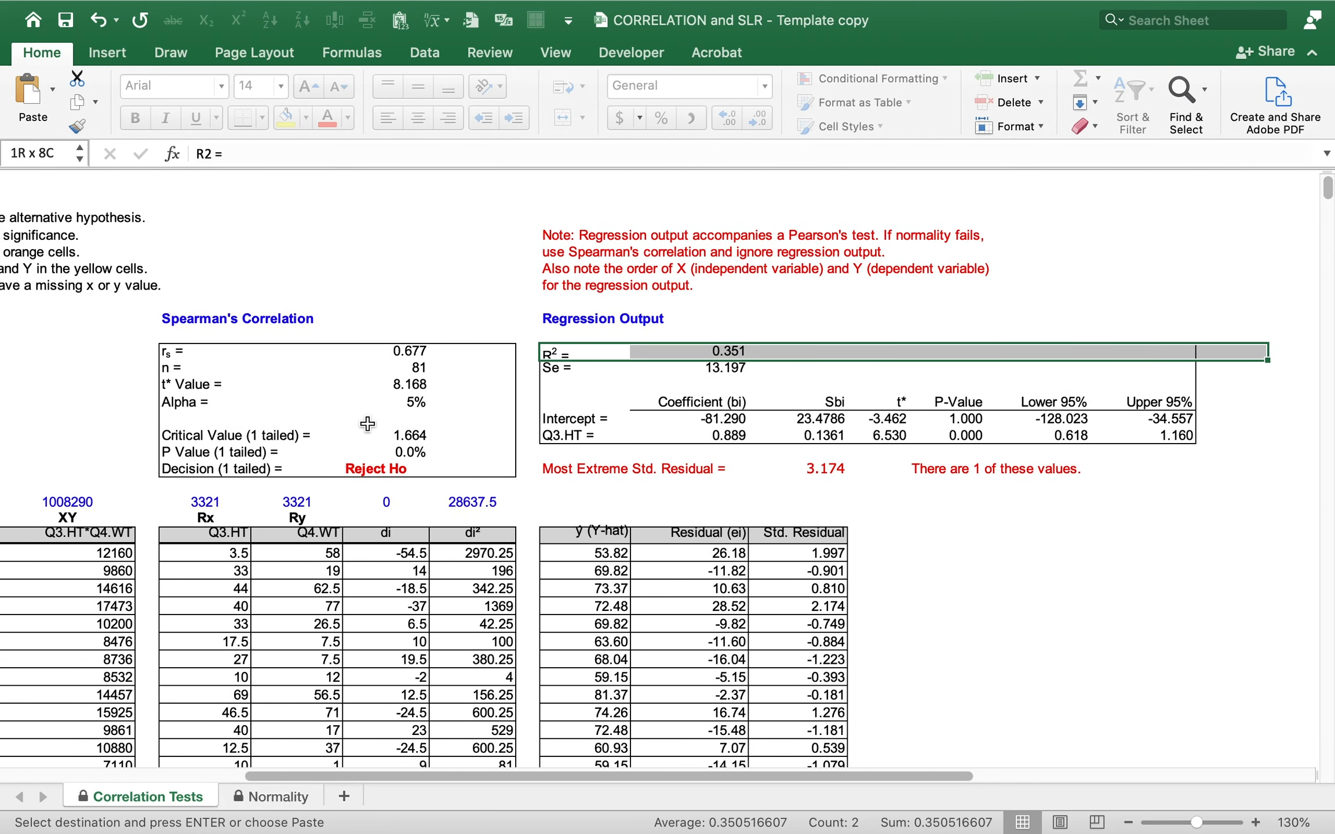
key(shift+Down)
key(shift+Down)
key(shift+Down)
key(shift+Down)
key(shift+Down)
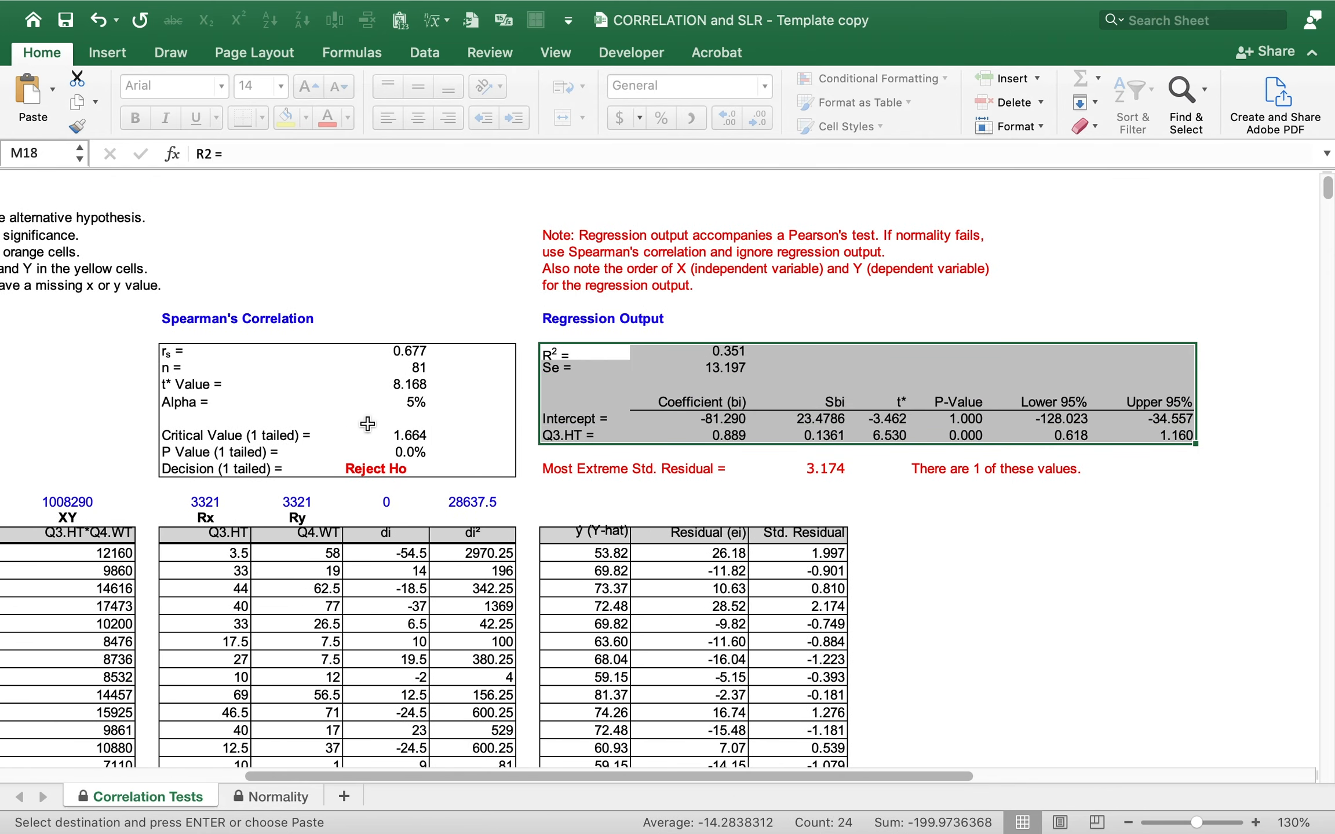
Step: Examine the intercept and Q3.HT slope coefficients in the Regression Output
key(Down)
key(Down)
key(Down)
key(Down)
key(Down)
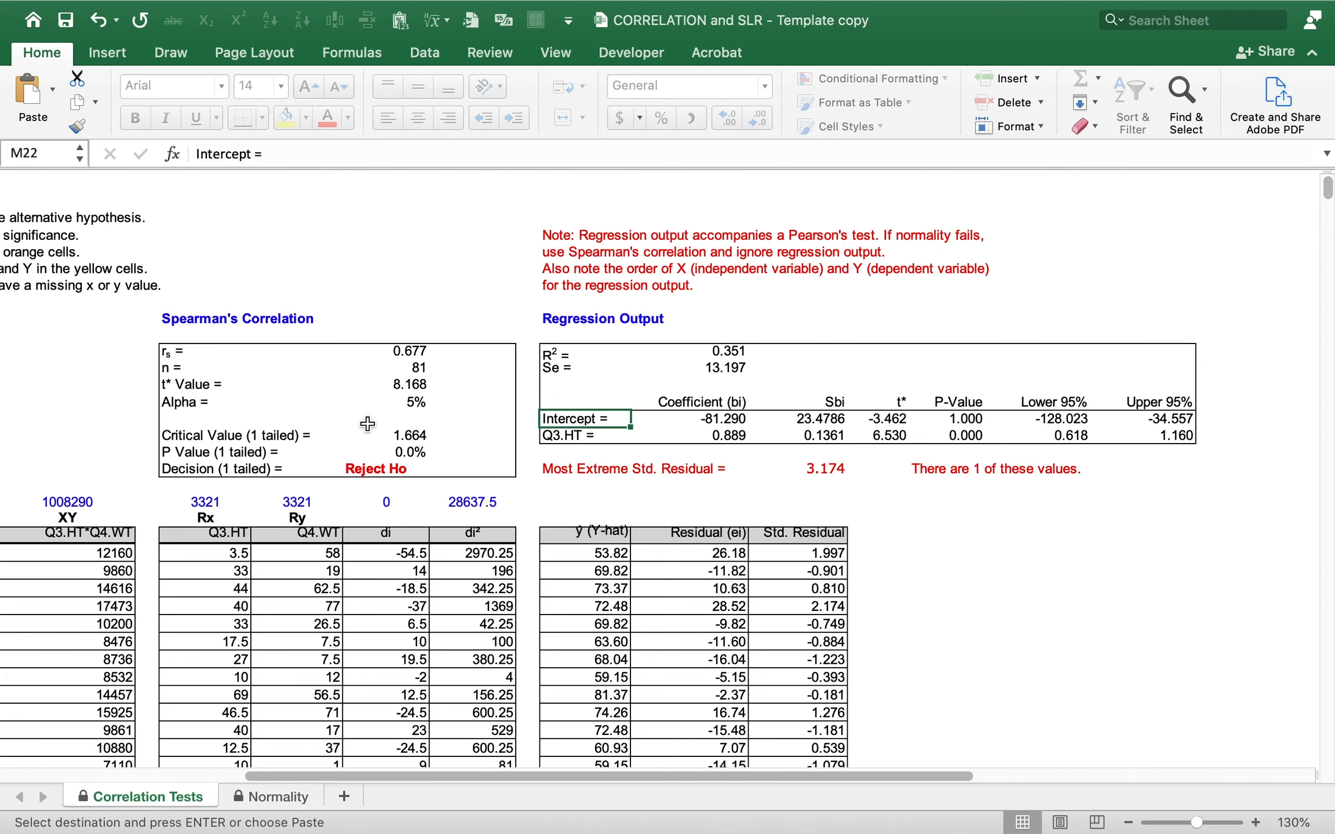
key(Right)
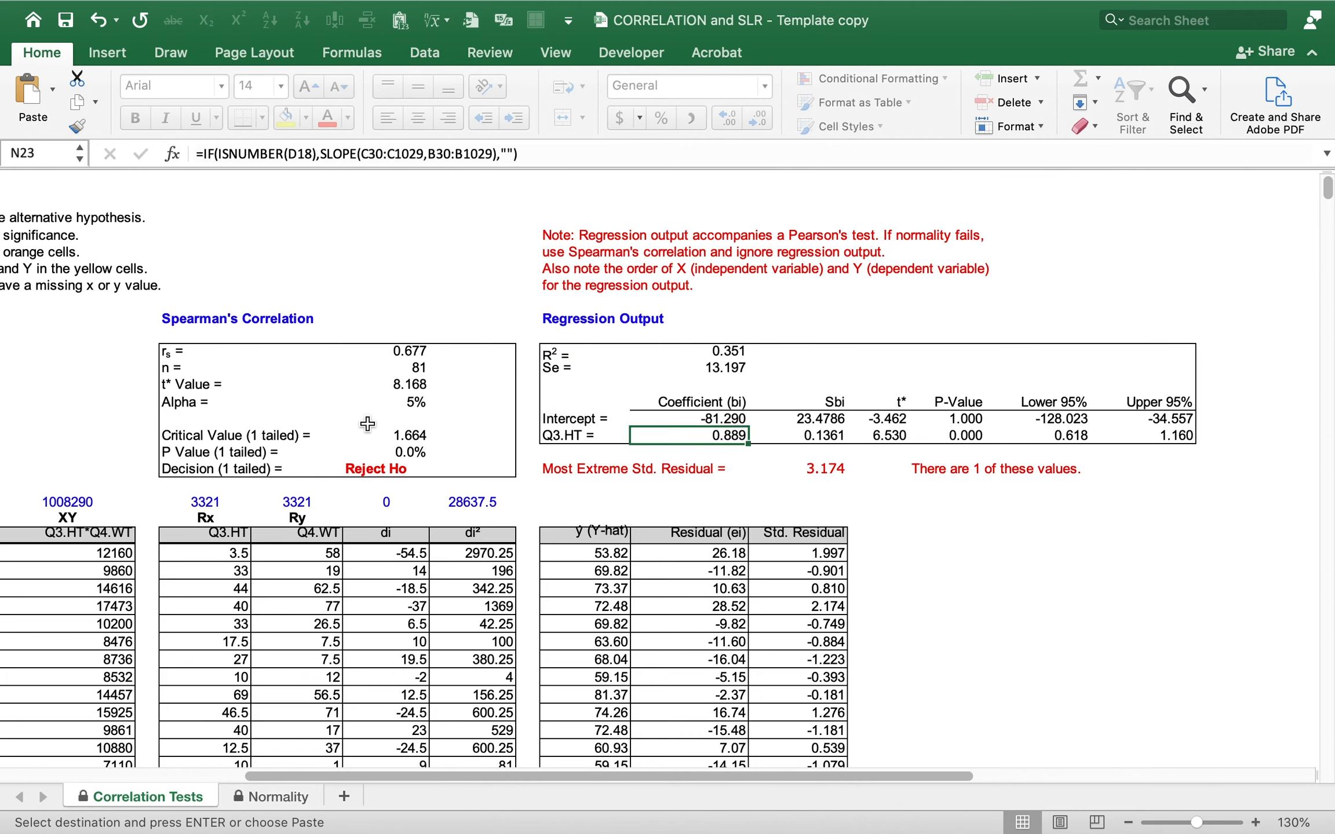
key(Up)
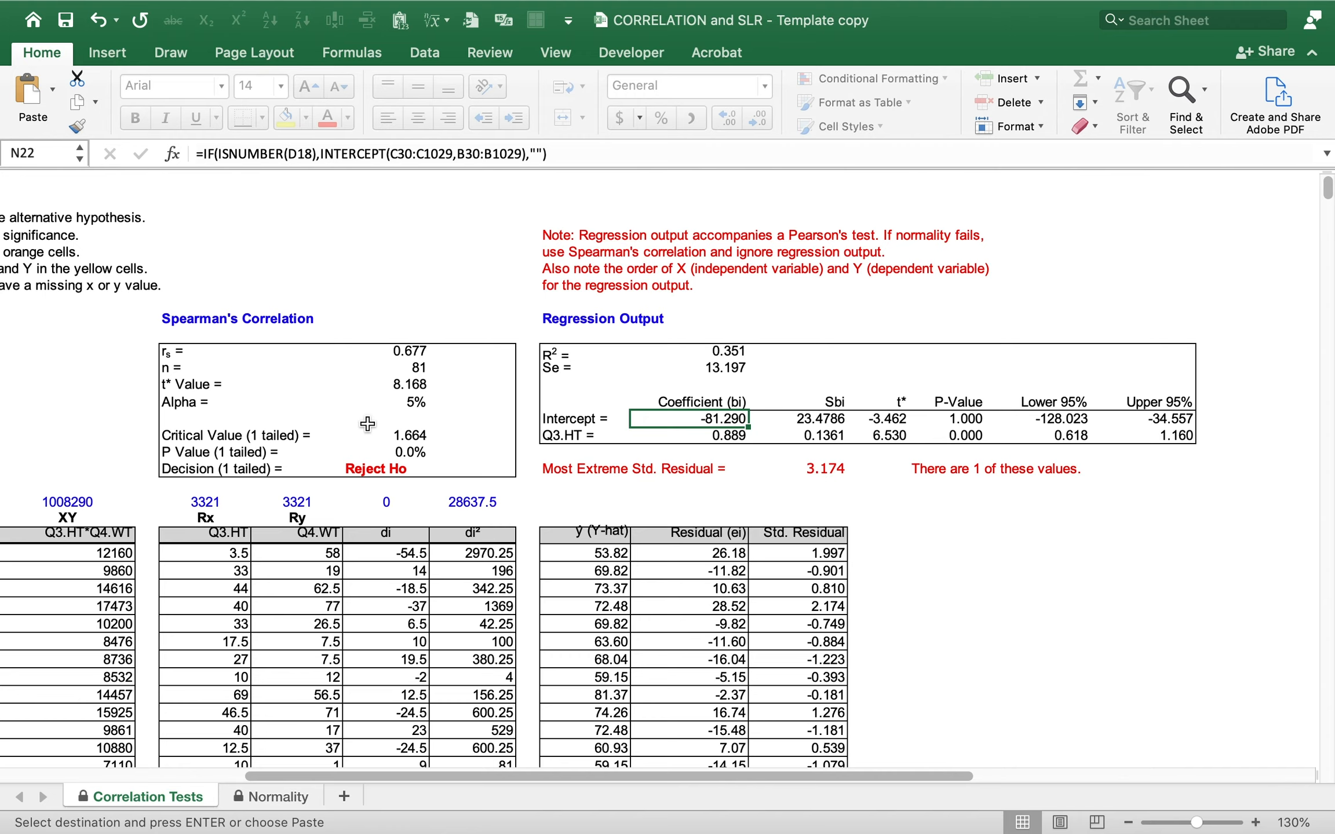
key(Down)
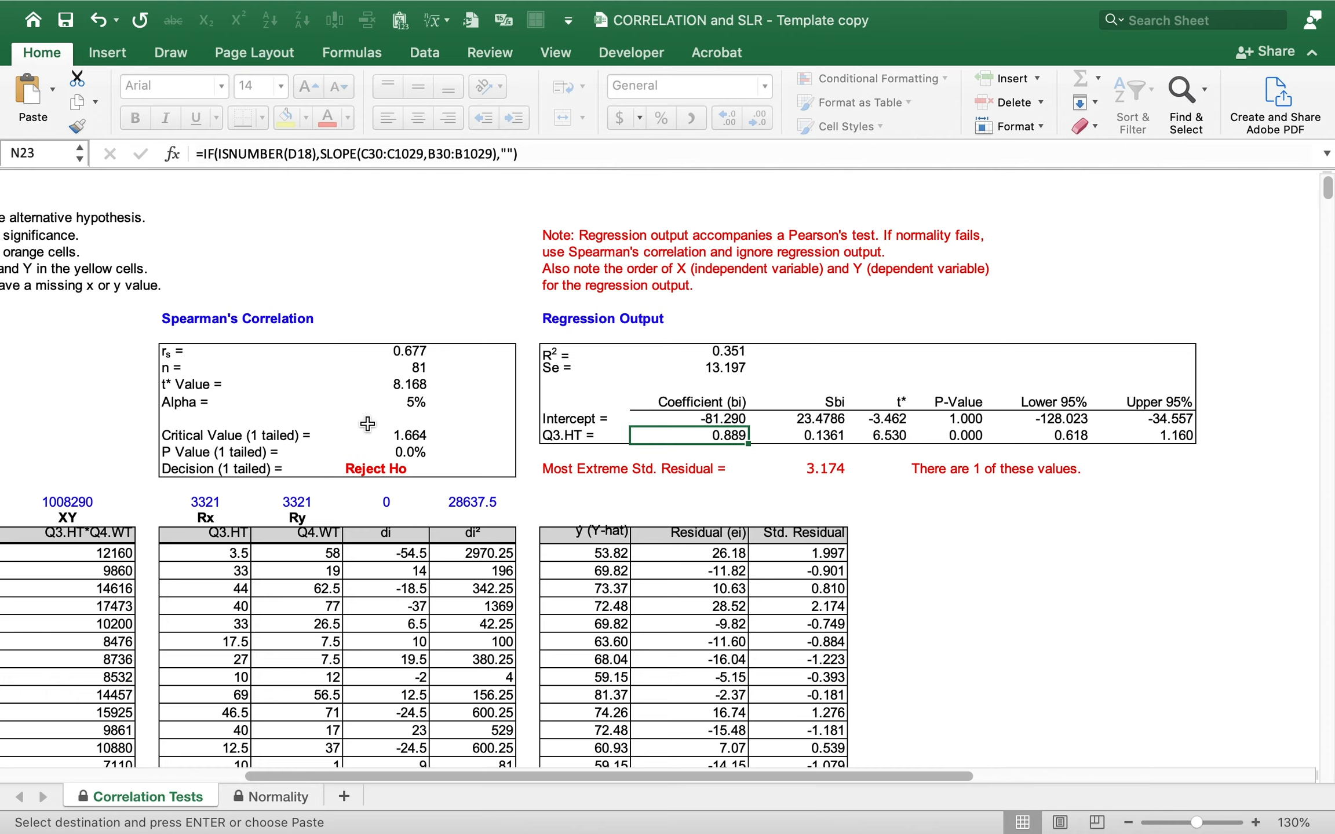
Step: Check the Lower 95% and Upper 95% limits for Q3.HT and select the pair for the intercept
key(Right)
key(Right)
key(Right)
key(Right)
key(Right)
key(Left)
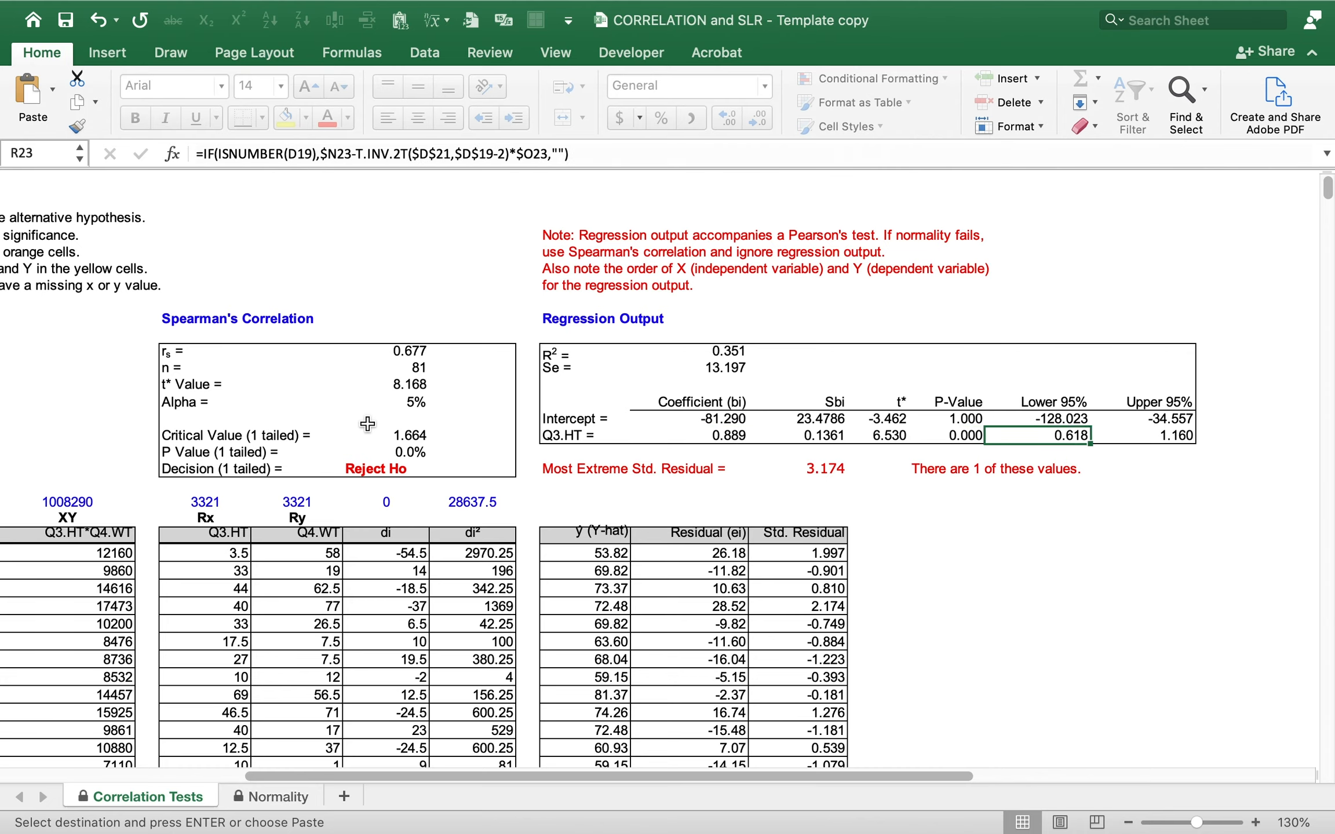
key(Up)
key(shift+Right)
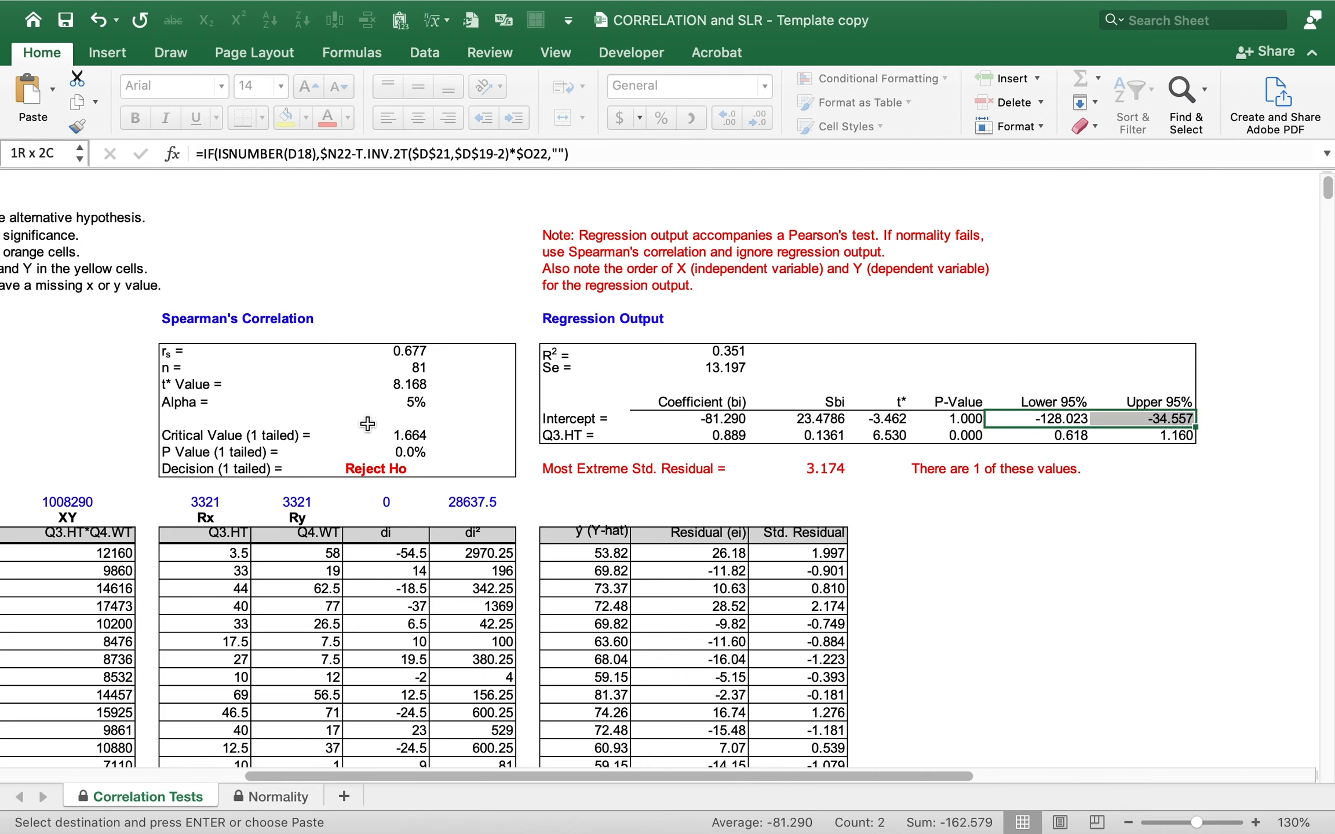
Step: Select the Lower 95% and Upper 95% limits for Q3.HT and return to its slope coefficient
key(Down)
key(shift+Right)
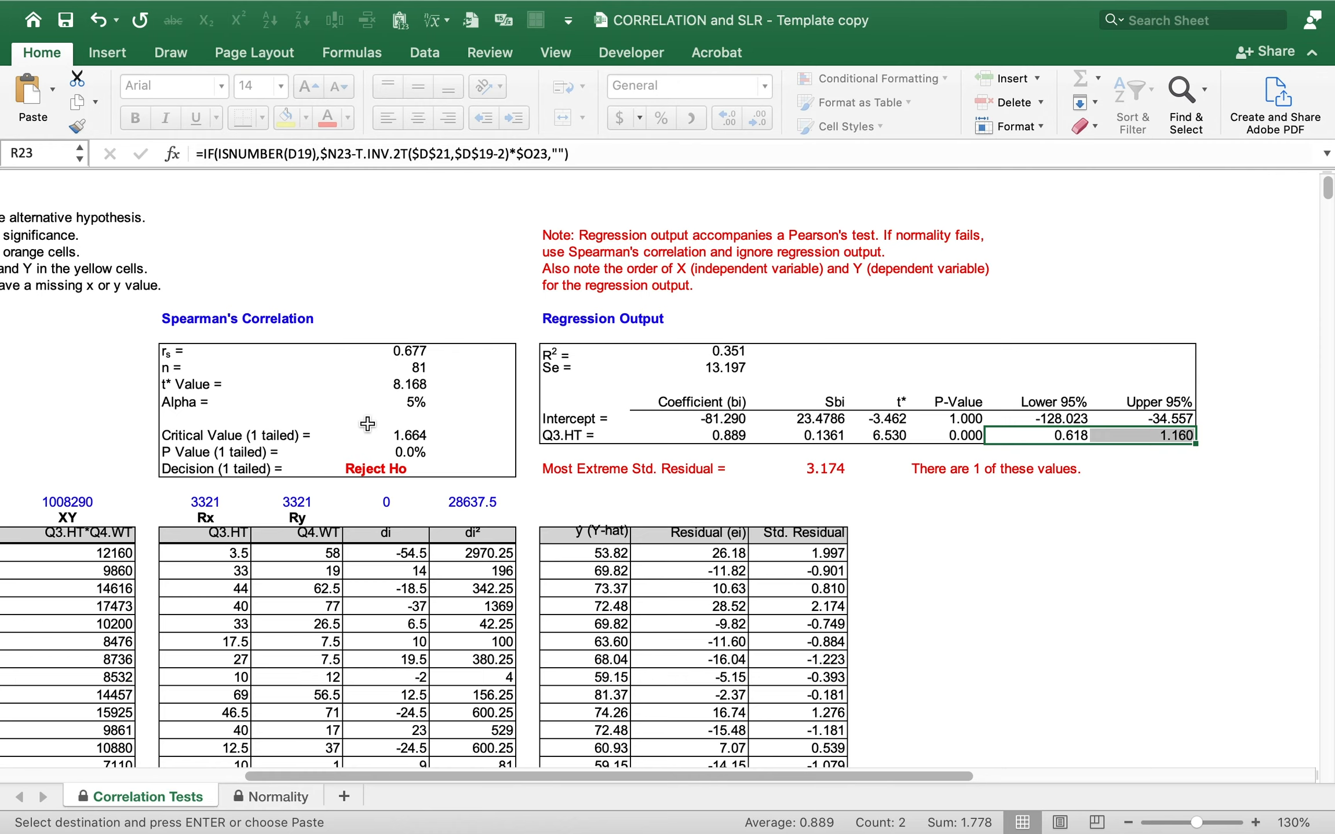
key(Left)
key(Left)
key(Left)
key(Left)
key(Left)
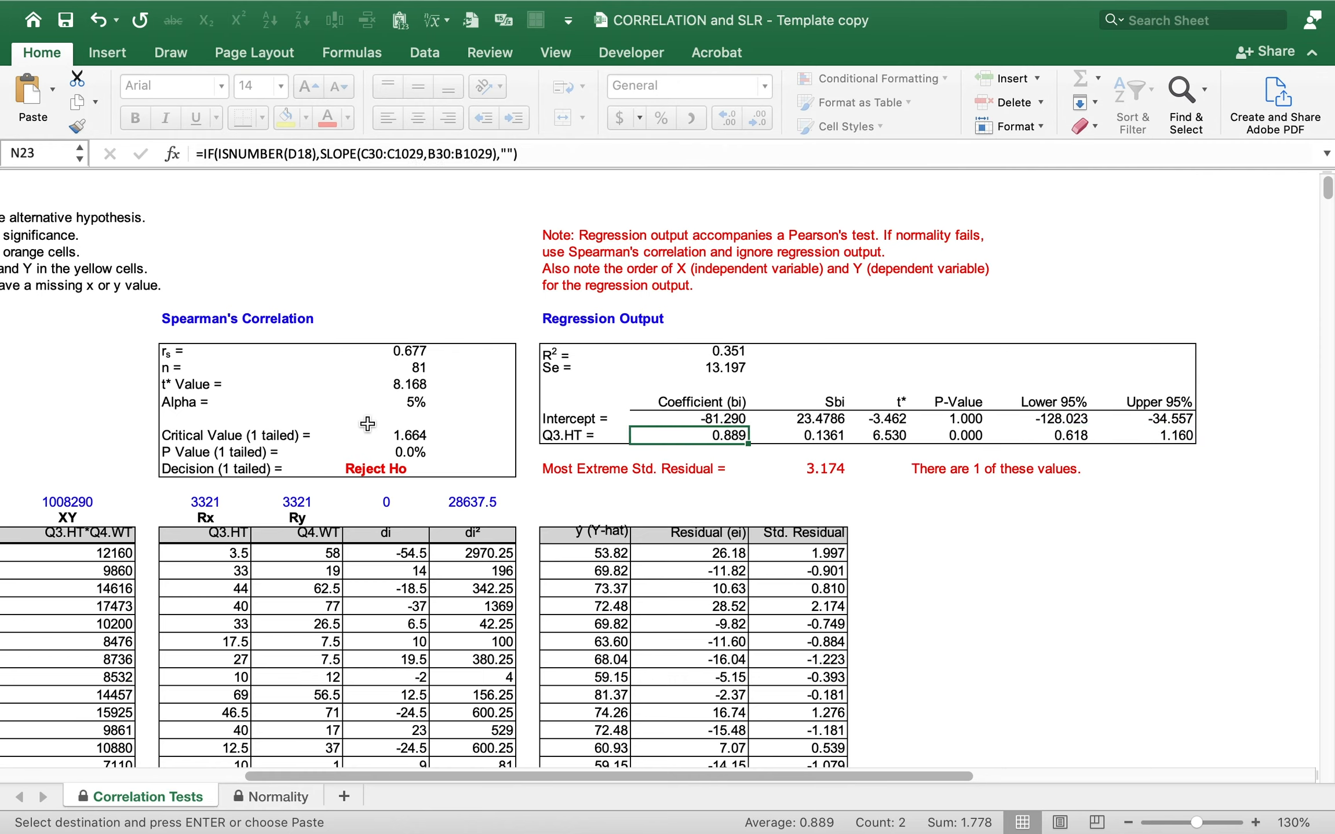
Step: Select the Most Extreme Std. Residual line below the Regression Output, including its value and the adjoining count note
key(Down)
key(Down)
key(shift+Right)
key(shift+Right)
key(shift+Right)
key(shift+Right)
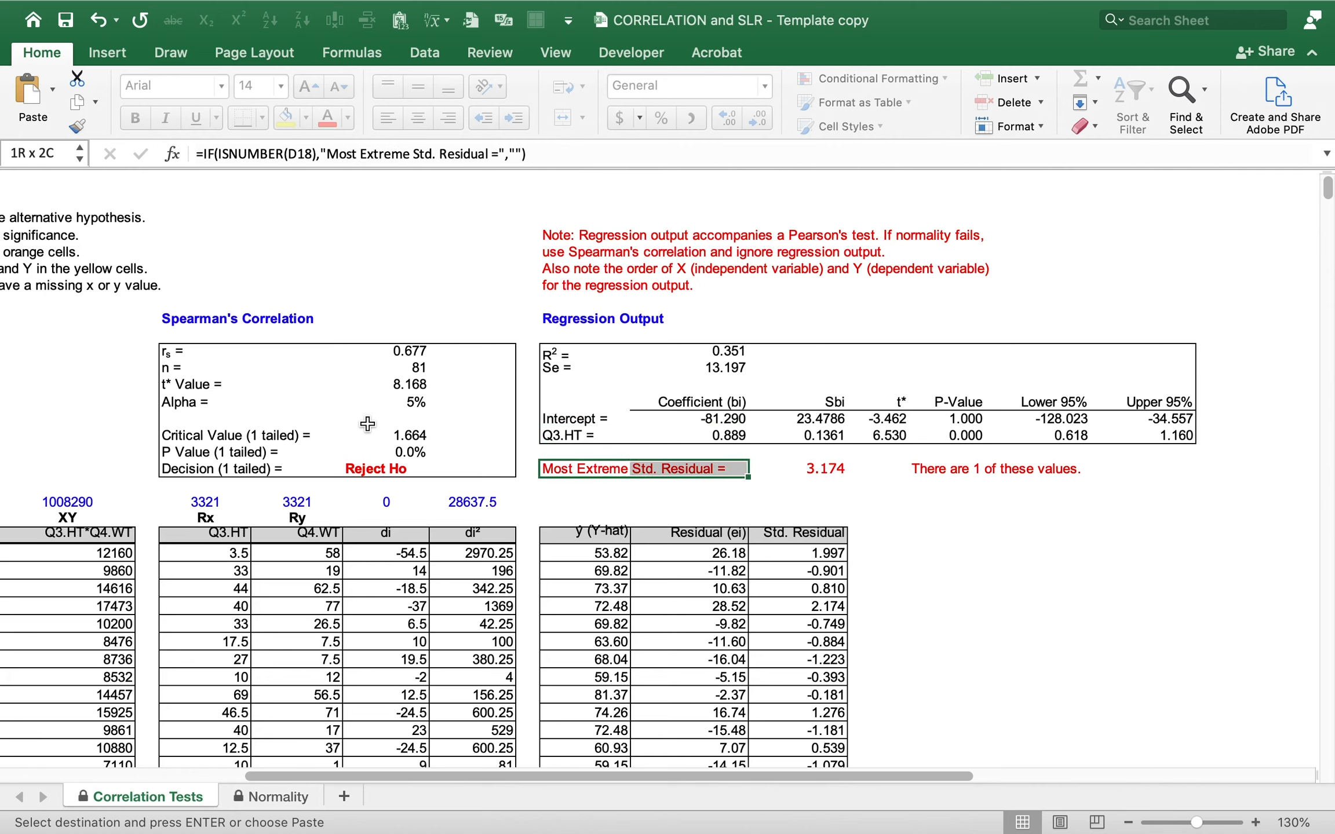
key(shift+Right)
key(shift+Right)
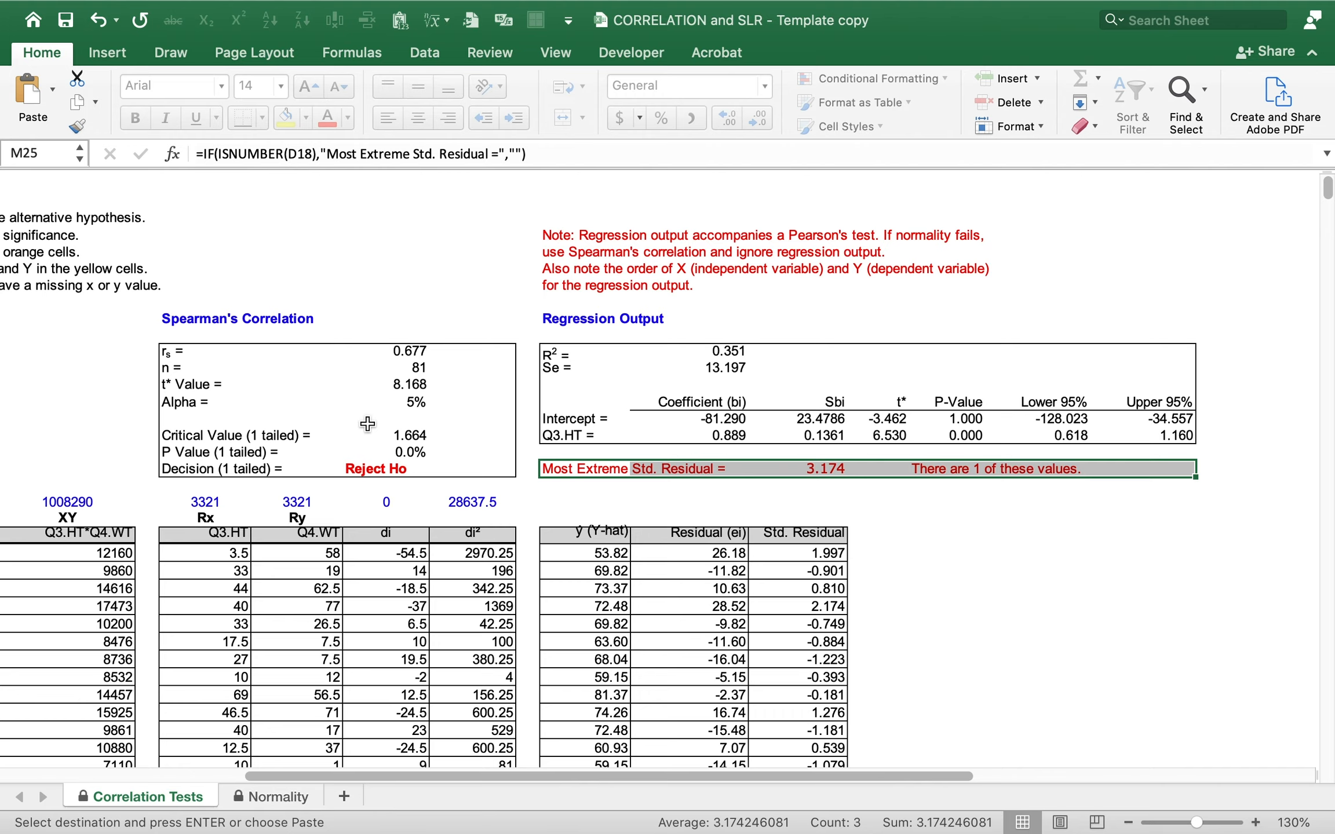
Step: Go back past the Spearman's and Pearson's decision rows to the paired X and Y data
key(Left)
key(Left)
key(Left)
key(Left)
key(Left)
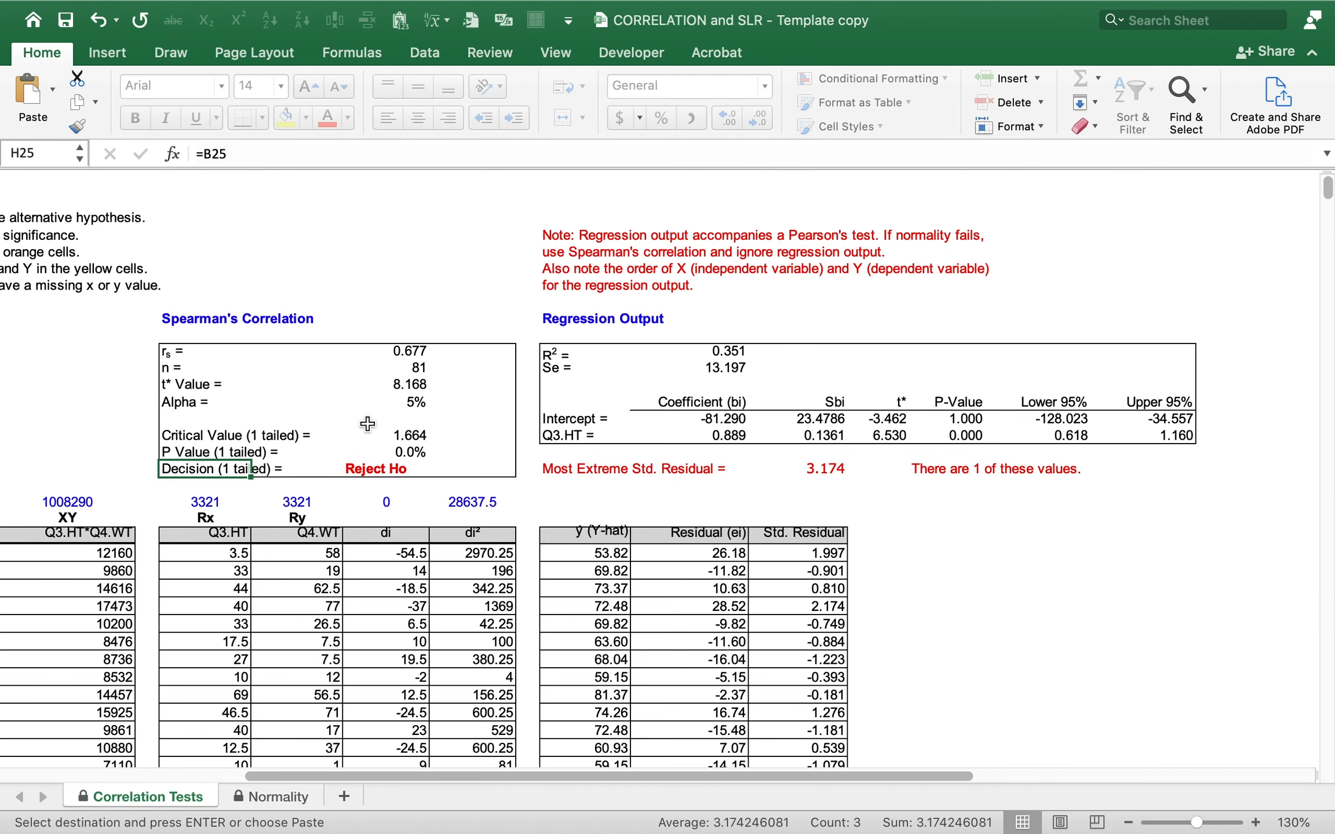
key(Left)
key(Left)
key(Left)
key(Left)
key(Left)
key(Left)
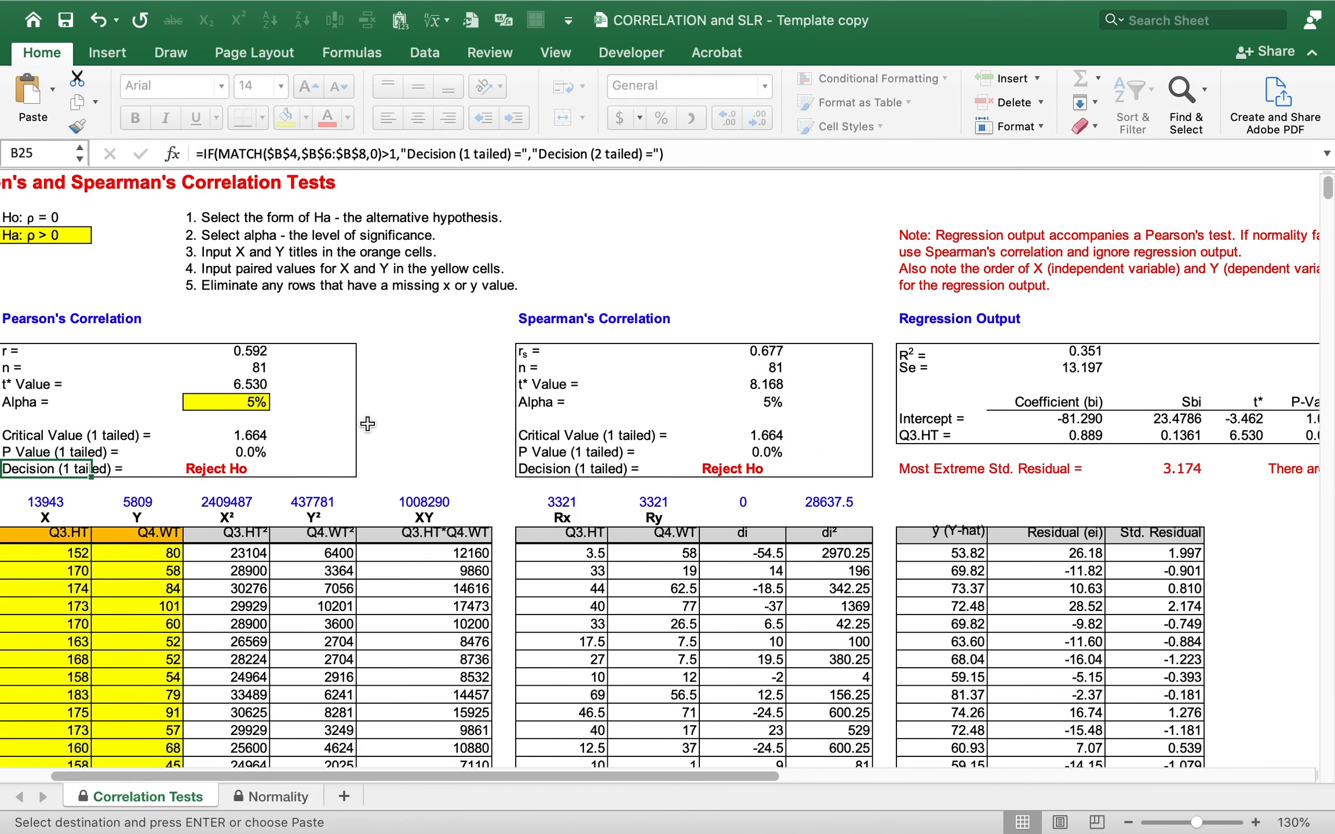
key(Right)
key(Right)
key(Down)
key(Down)
key(Down)
key(Down)
key(Down)
key(Down)
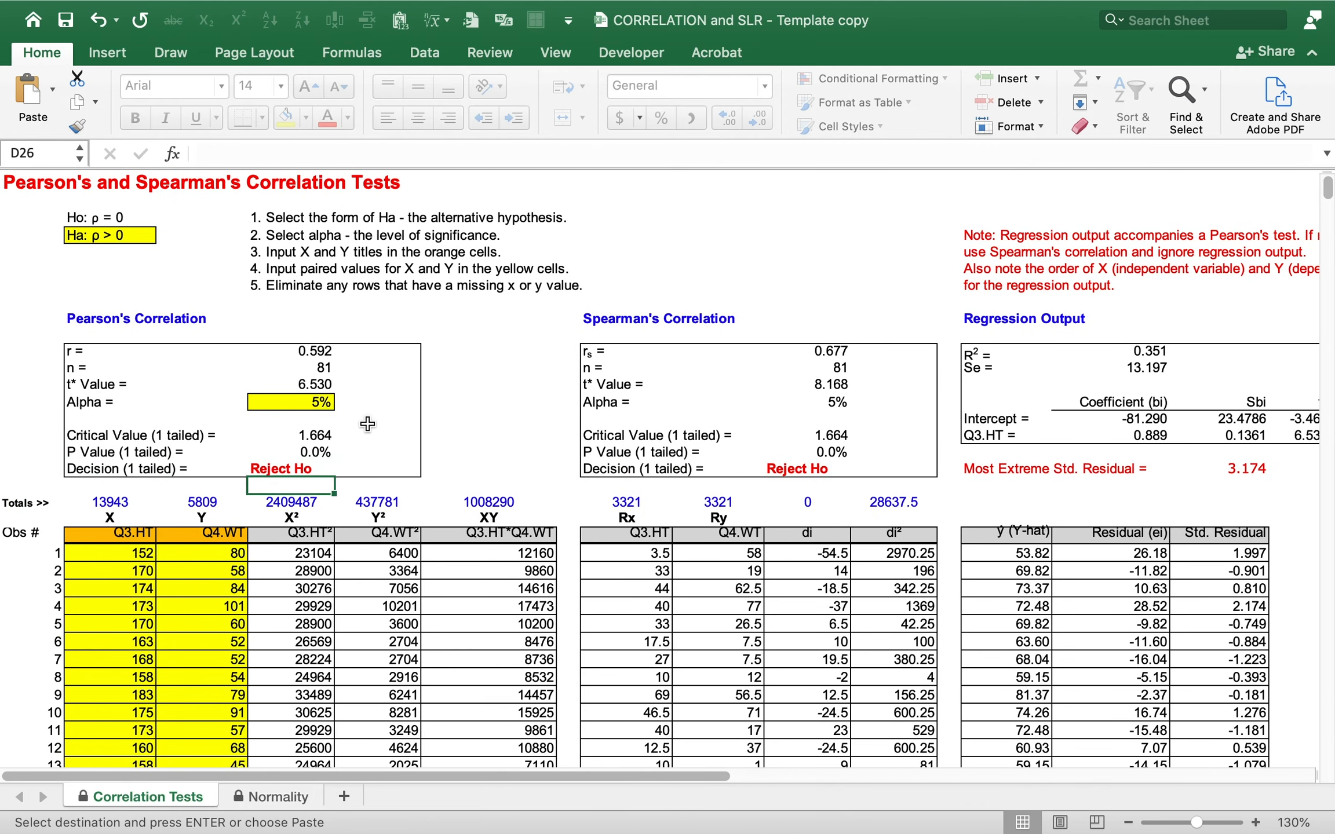
key(Left)
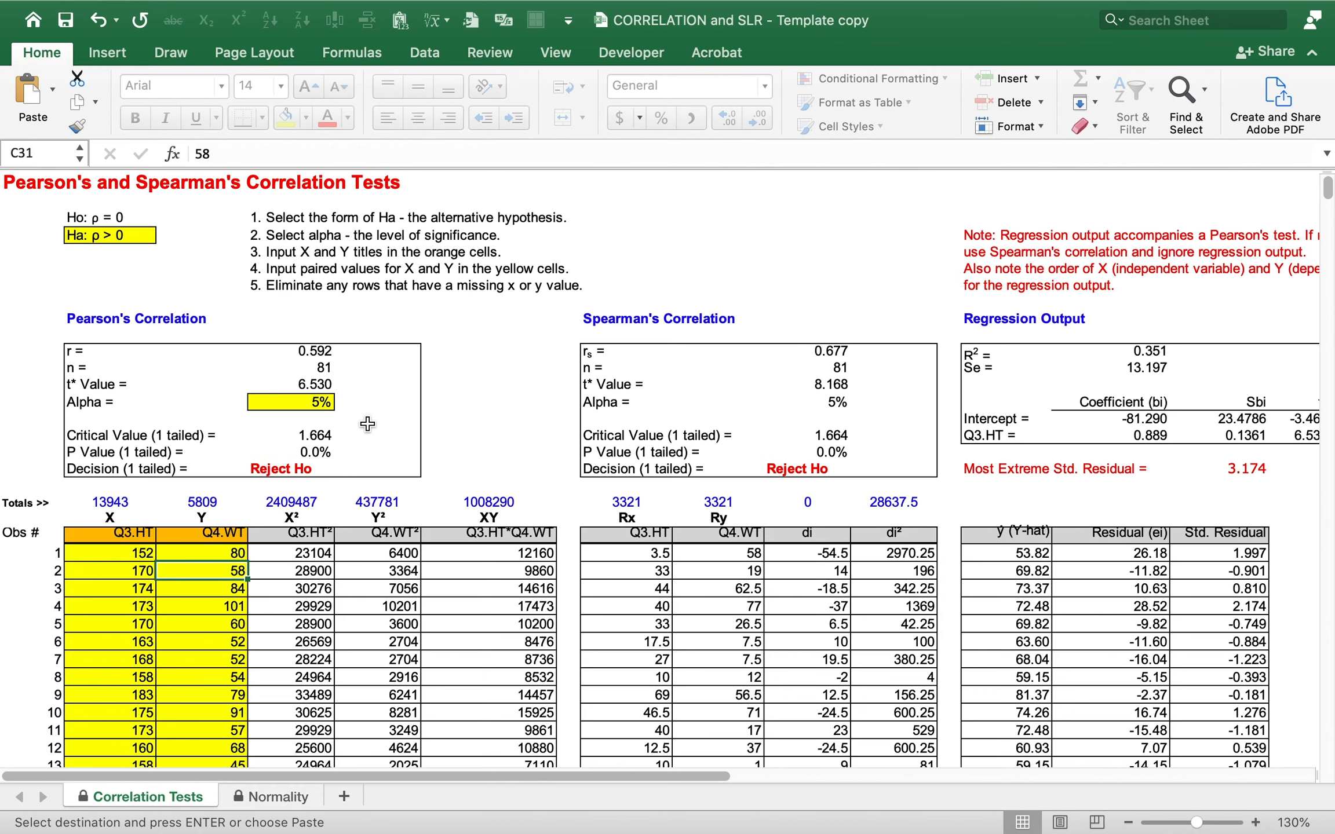
Step: Search the Std. Residual column for the row marked Most Extreme Std. Residual and select its marker
key(Right)
key(Right)
key(Right)
key(Right)
key(Right)
key(Right)
key(Right)
key(Right)
key(Right)
key(Right)
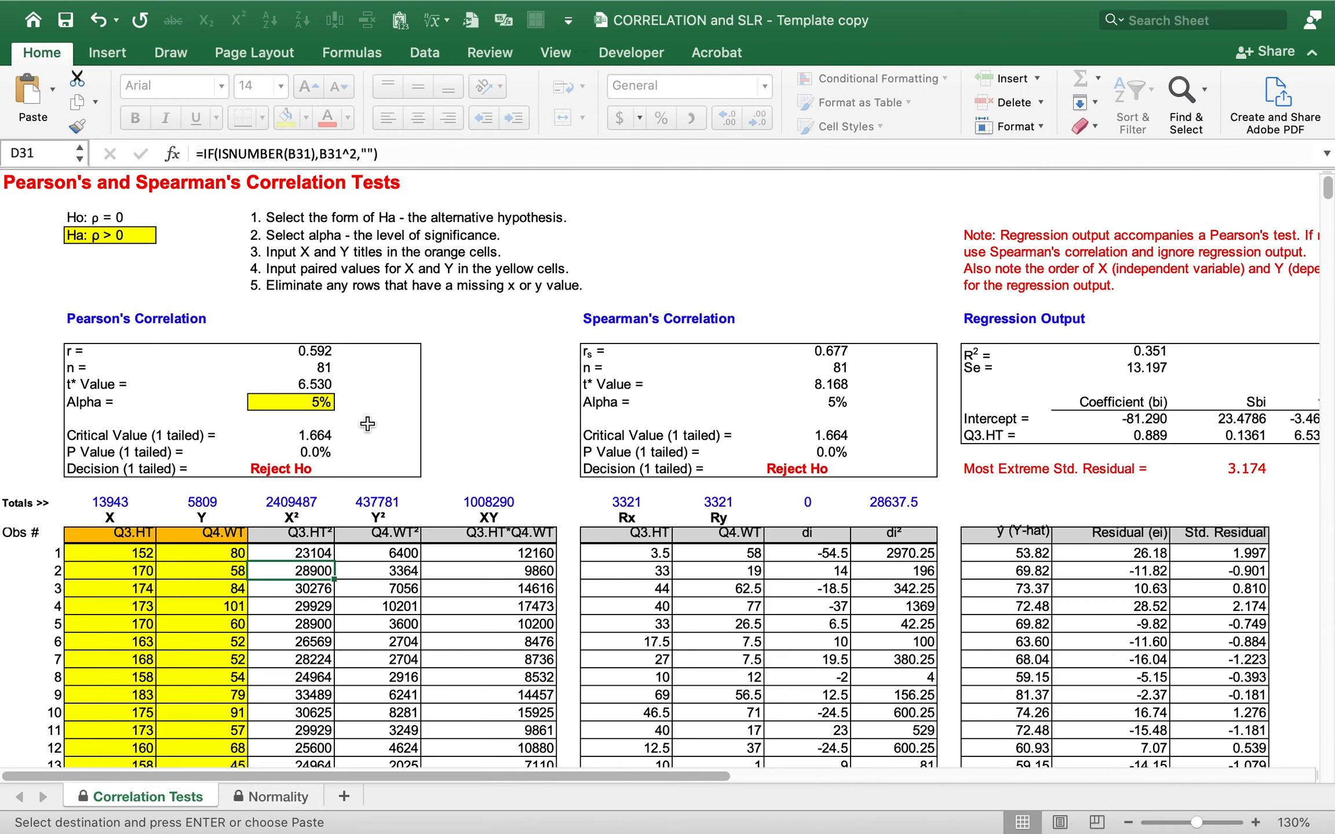
key(Right)
key(Right)
key(Right)
key(Right)
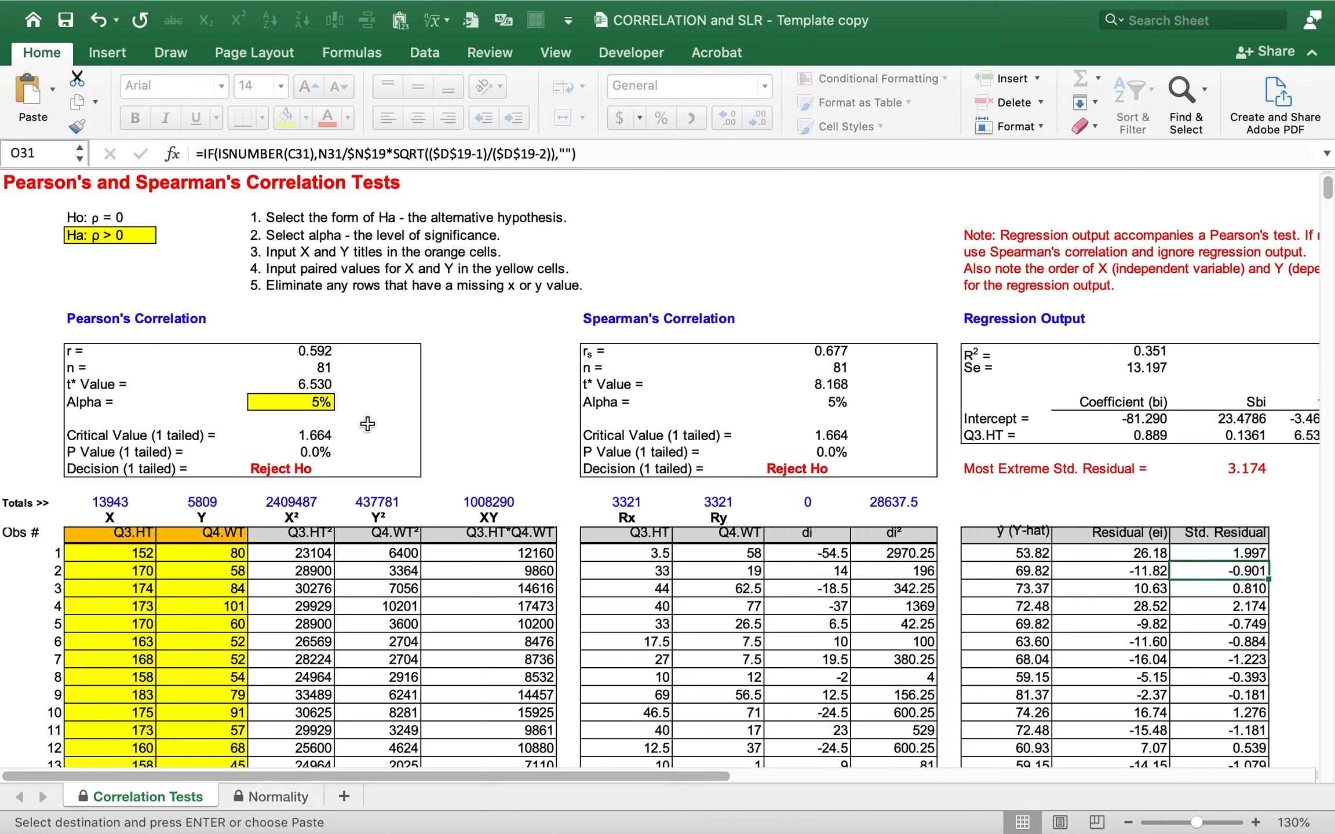
key(Left)
key(Left)
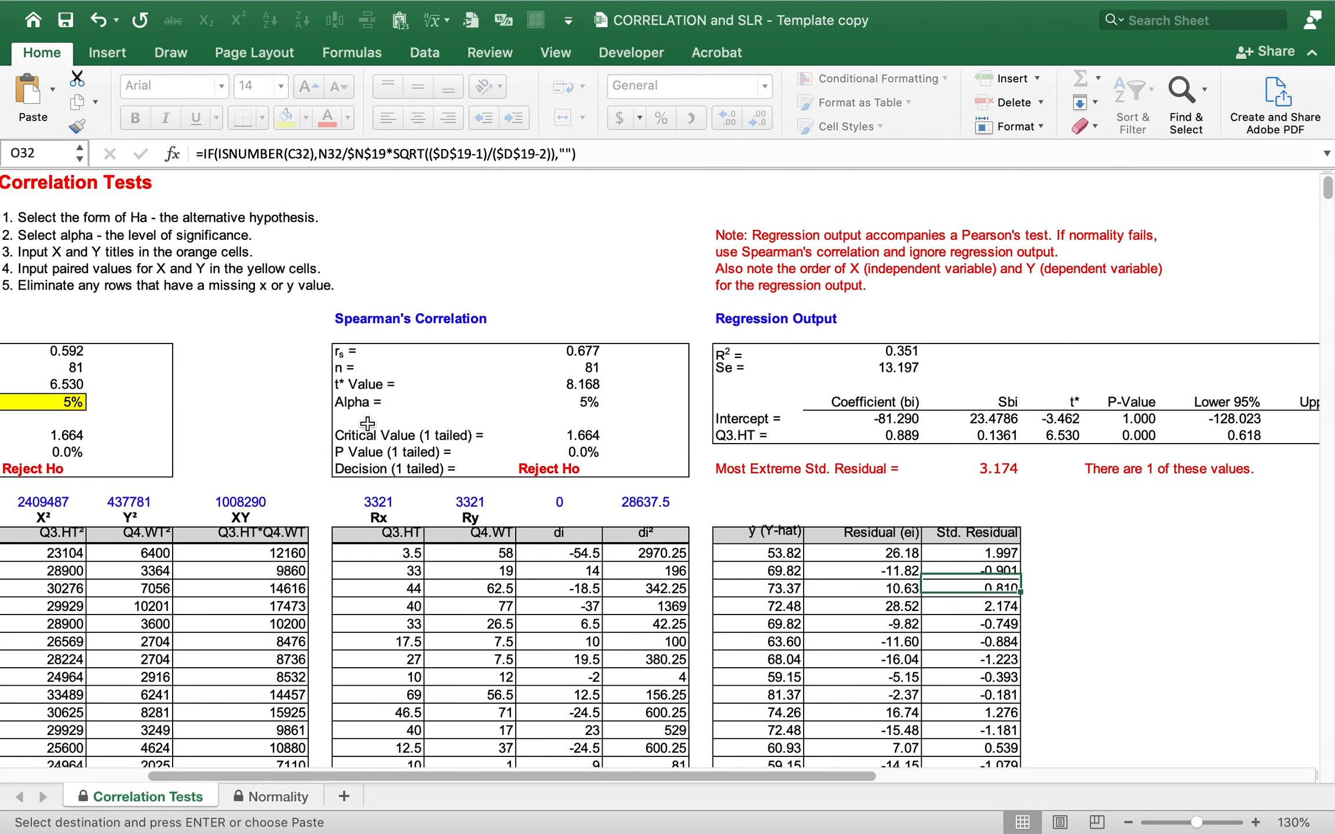
key(Down)
key(Down)
key(Down)
key(Down)
key(Down)
key(Down)
key(Down)
key(Down)
key(Down)
key(Down)
key(Down)
key(Down)
key(Down)
key(Down)
key(Down)
key(Down)
key(Down)
key(Down)
key(Down)
key(Down)
key(Down)
key(Down)
key(Down)
key(Down)
key(Down)
key(Down)
key(Down)
key(Down)
key(Down)
key(Down)
key(Down)
key(Down)
key(Down)
key(Down)
key(Down)
key(Down)
key(Down)
key(Down)
key(Down)
key(Down)
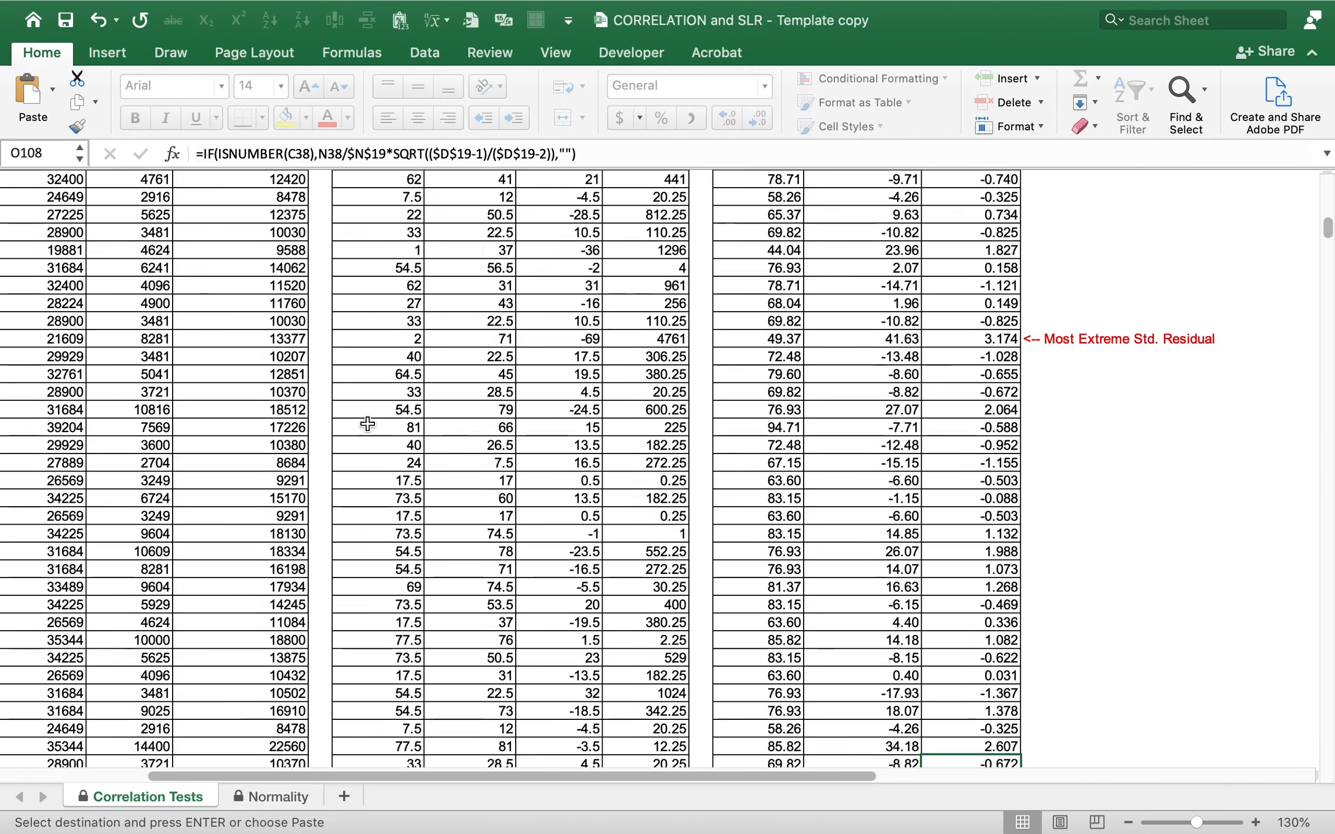
key(Up)
key(Up)
key(Up)
key(Up)
key(Up)
key(Up)
key(Up)
key(Up)
key(Up)
key(Up)
key(Up)
key(Up)
key(Up)
key(Up)
key(Up)
key(Up)
key(Up)
key(Up)
key(Up)
key(Up)
key(Up)
key(Up)
key(Up)
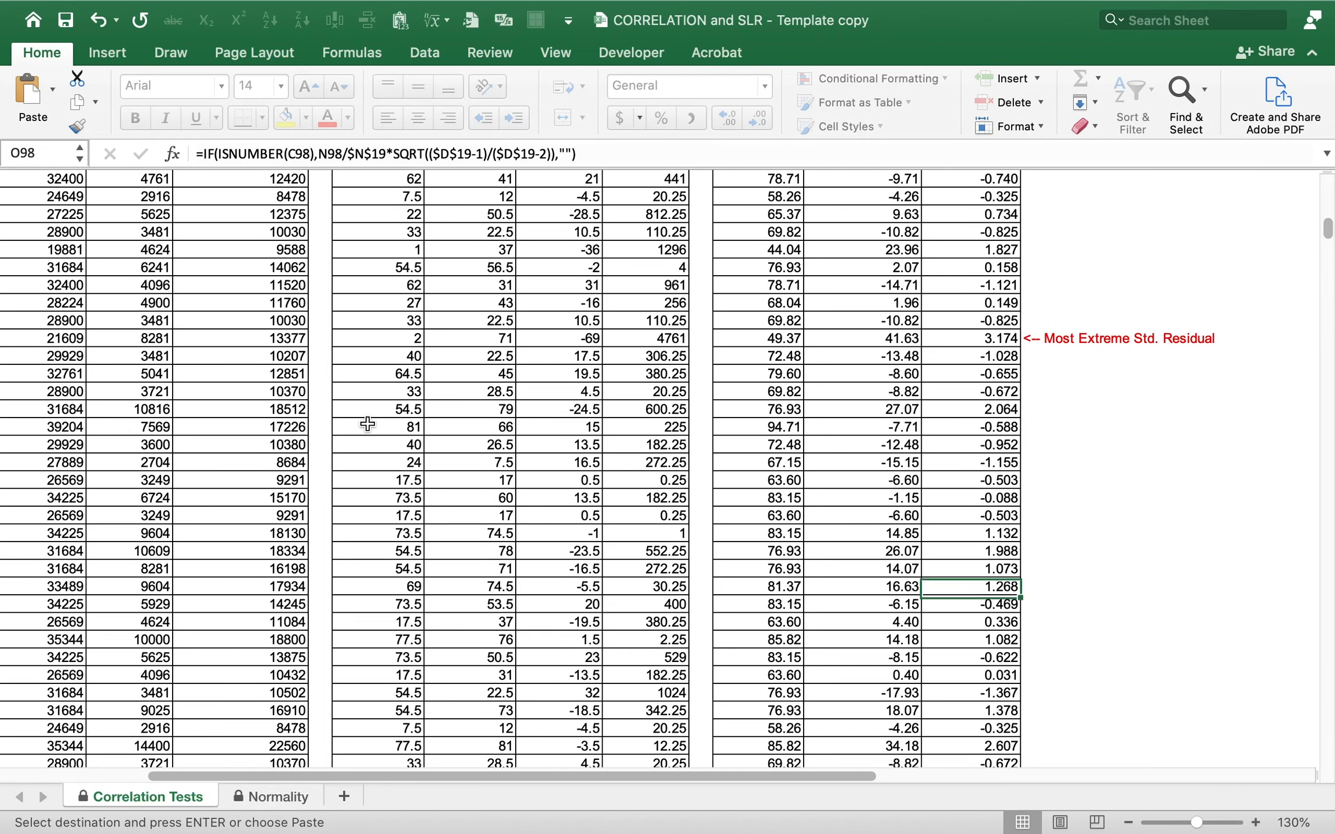
key(Right)
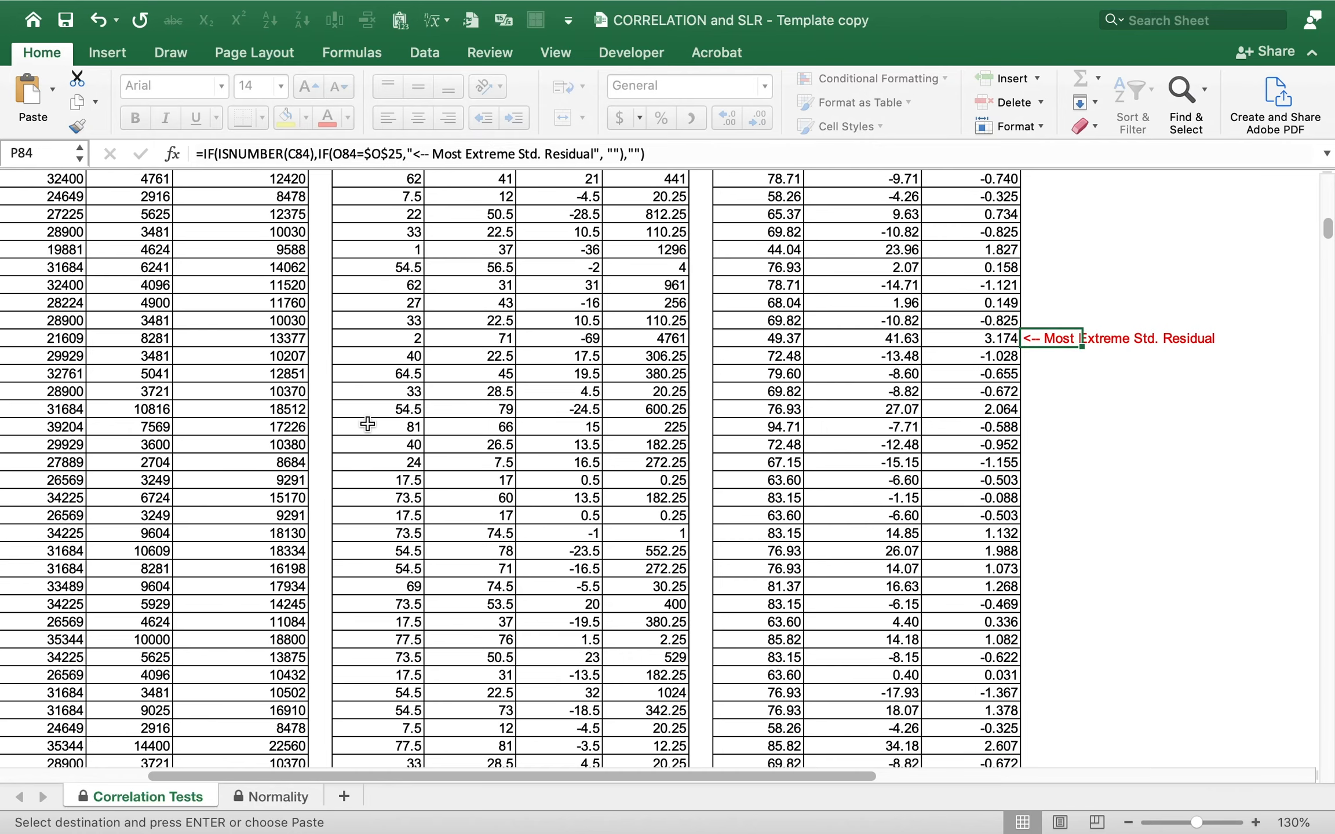
Step: Clear the Q3.HT and Q4.WT values of observation 55 in B84:C84
key(Left)
key(Left)
key(Left)
key(Left)
key(Left)
key(Left)
key(Left)
key(Left)
key(Left)
key(Left)
key(Left)
key(Left)
key(Left)
key(Left)
key(Left)
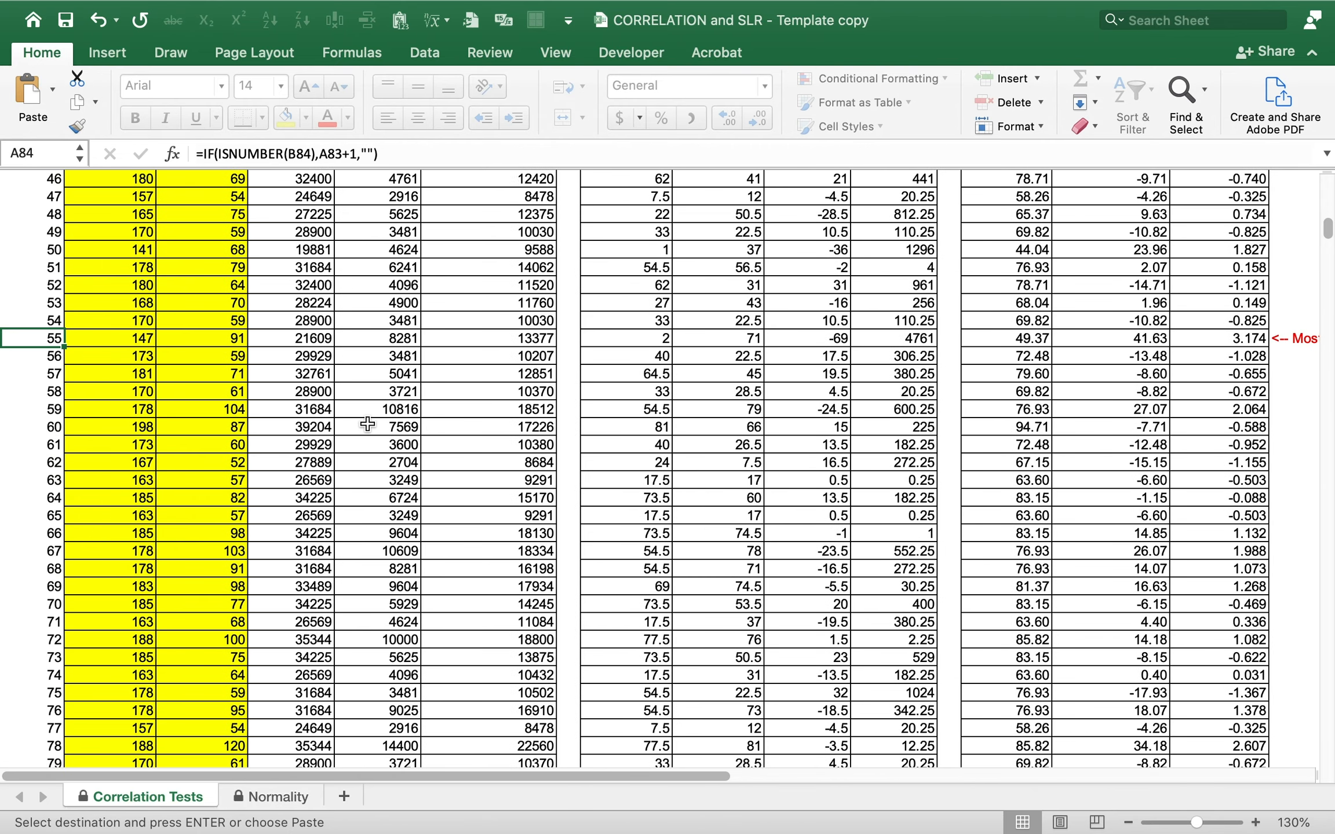
key(Right)
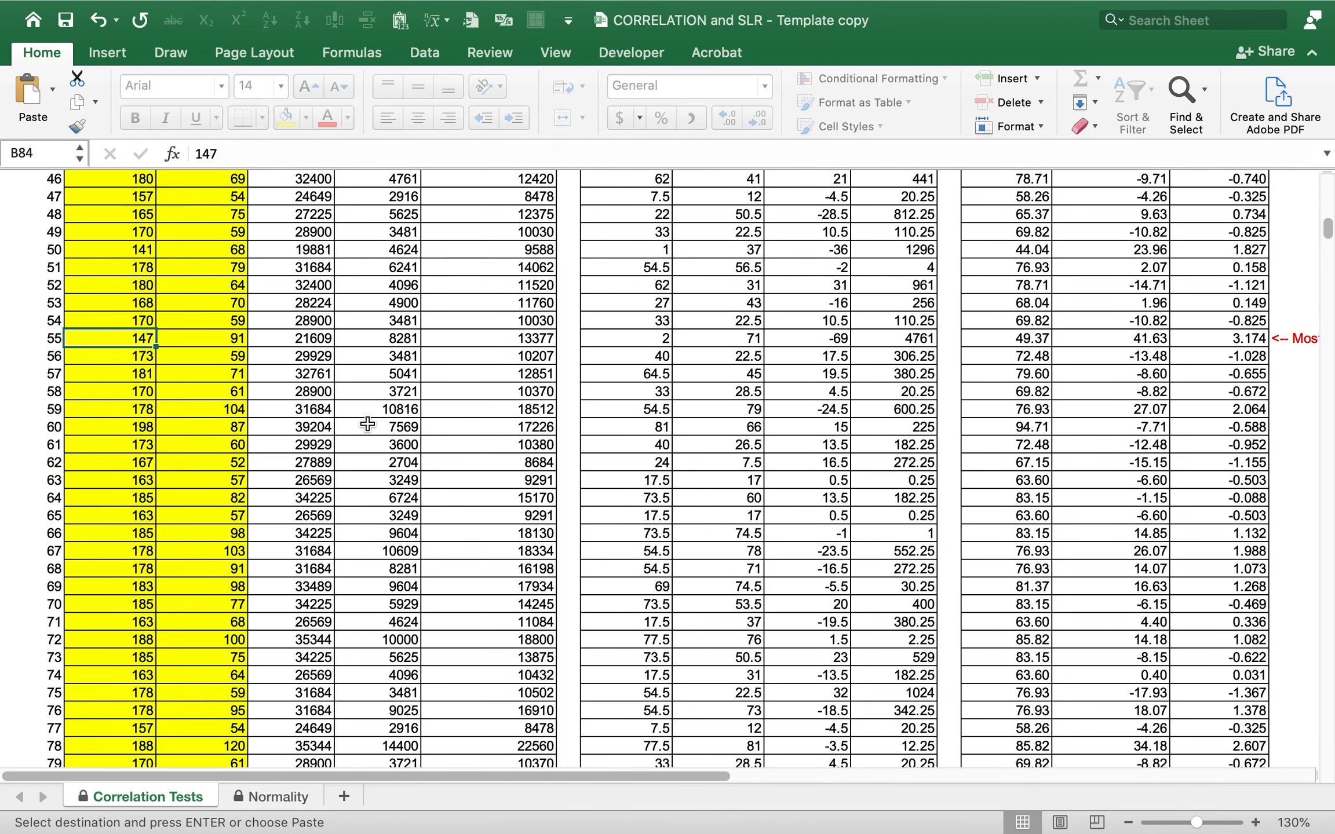
key(shift+Right)
key(Delete)
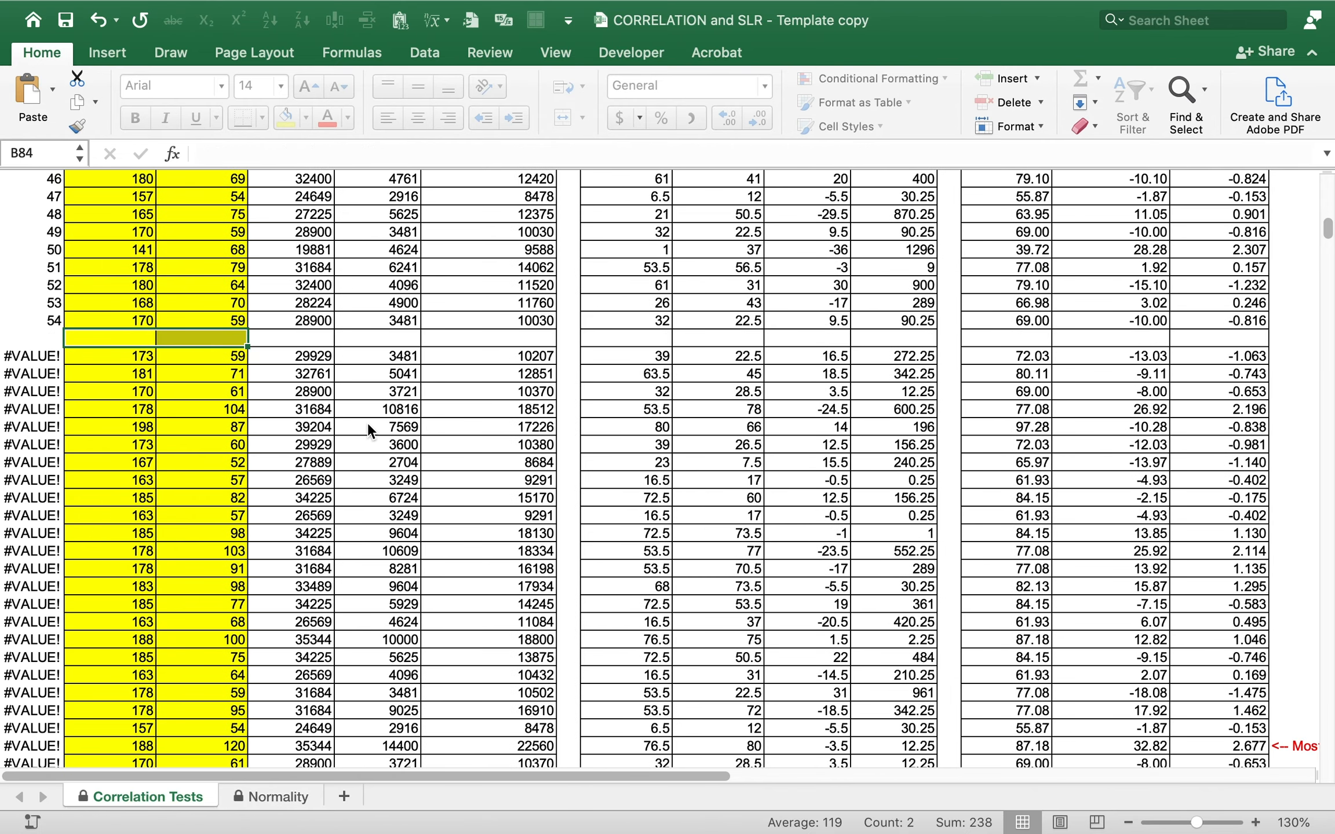
Step: Copy the Q3.HT and Q4.WT pairs below the blank row and paste them one row up, starting at B84
key(Up)
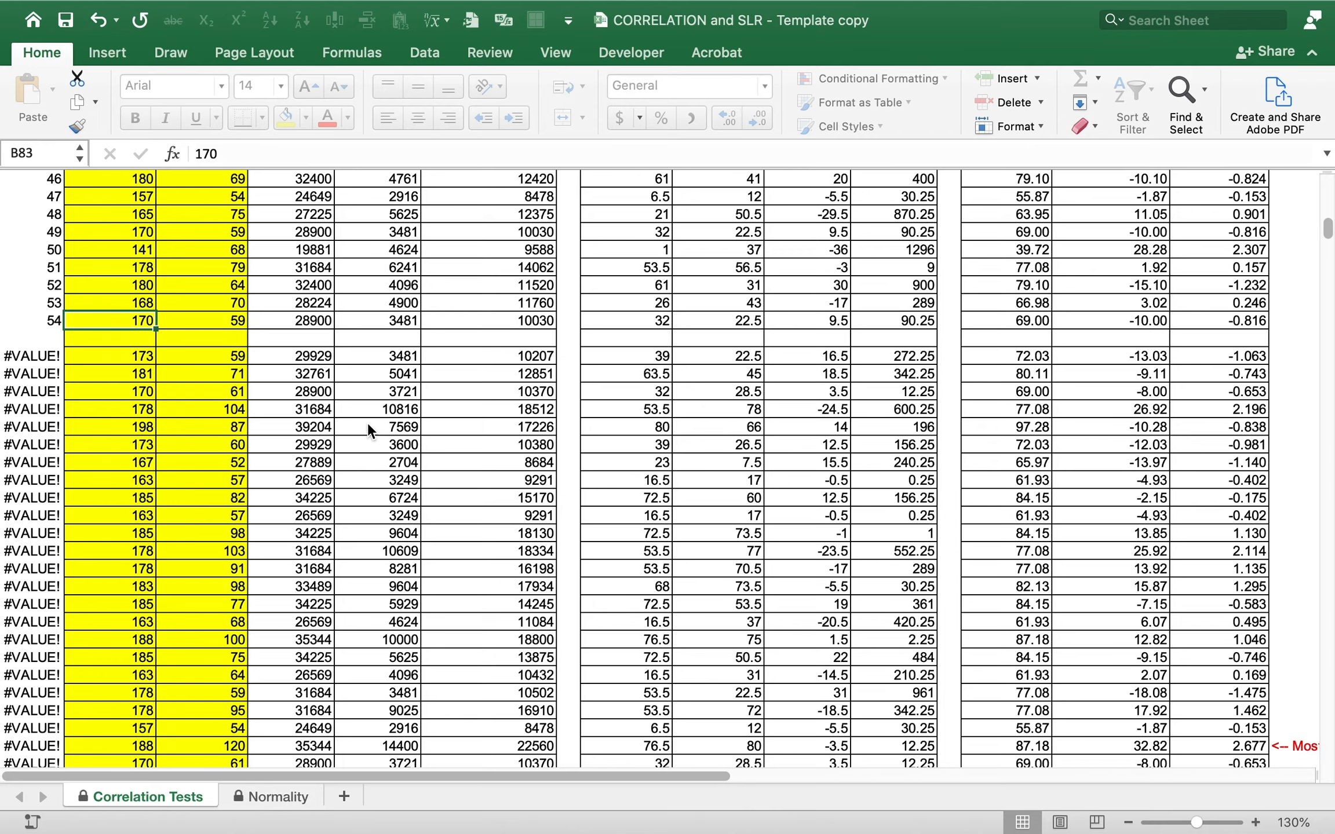
key(Down)
key(Down)
key(shift+Right)
key(shift+Down)
key(shift+Down)
key(shift+Down)
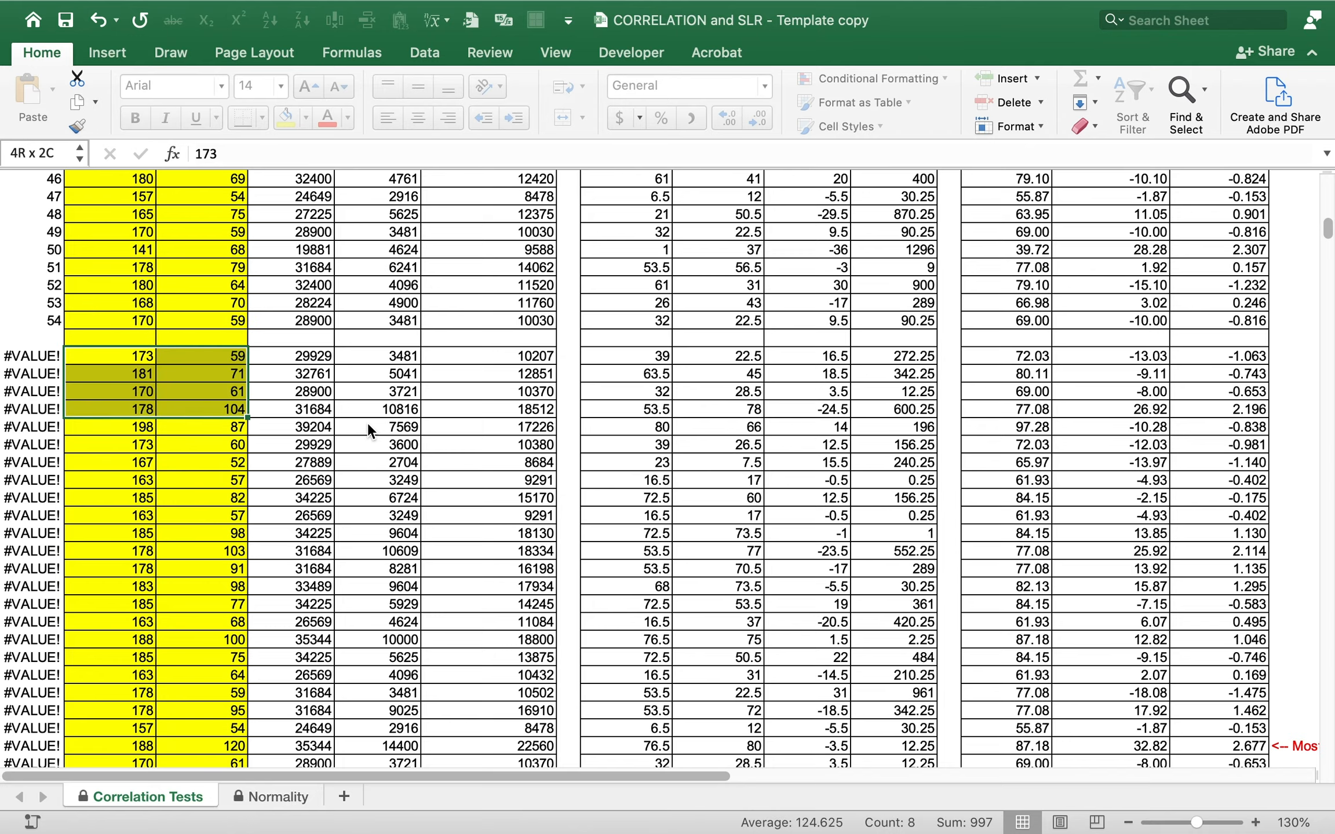
key(shift+Down)
key(End)
key(shift+Down)
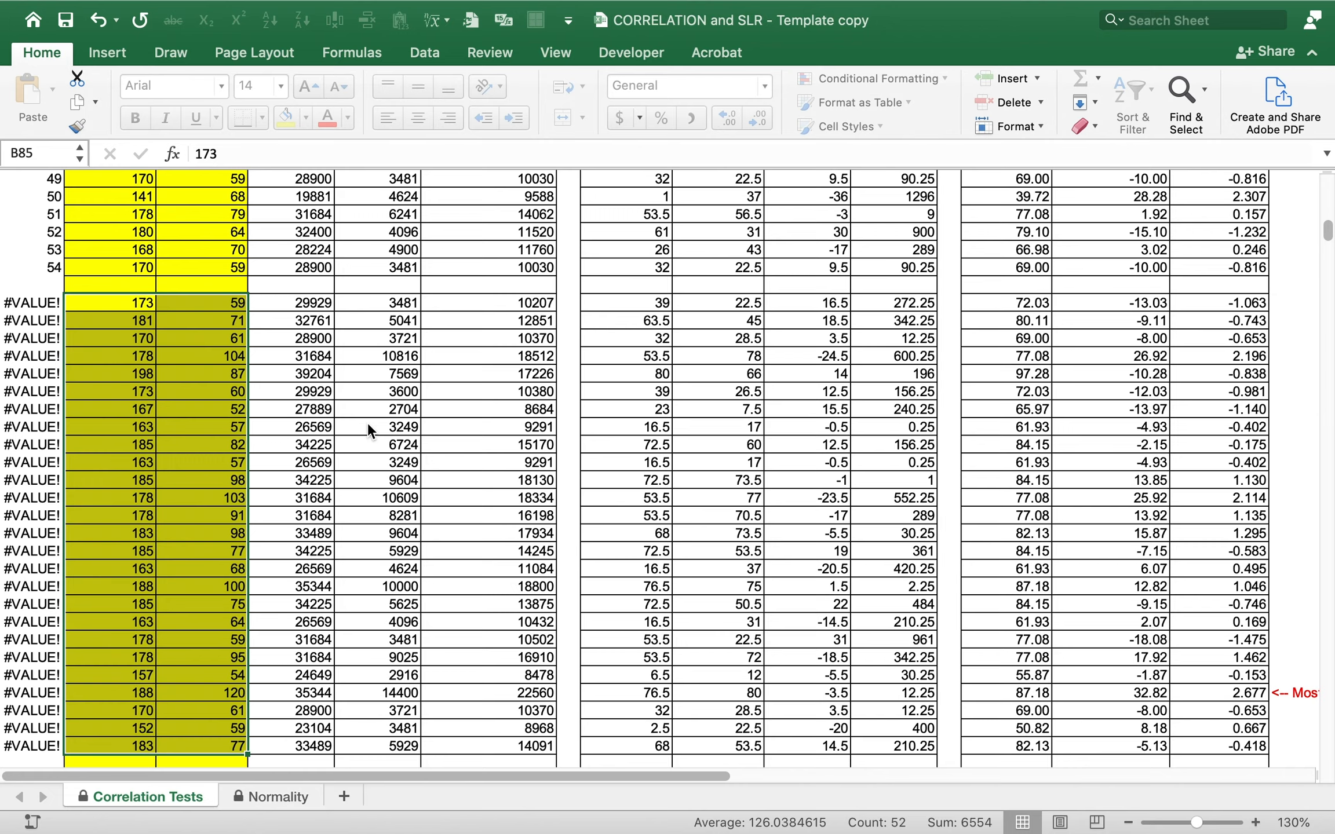
key(super+x)
key(Up)
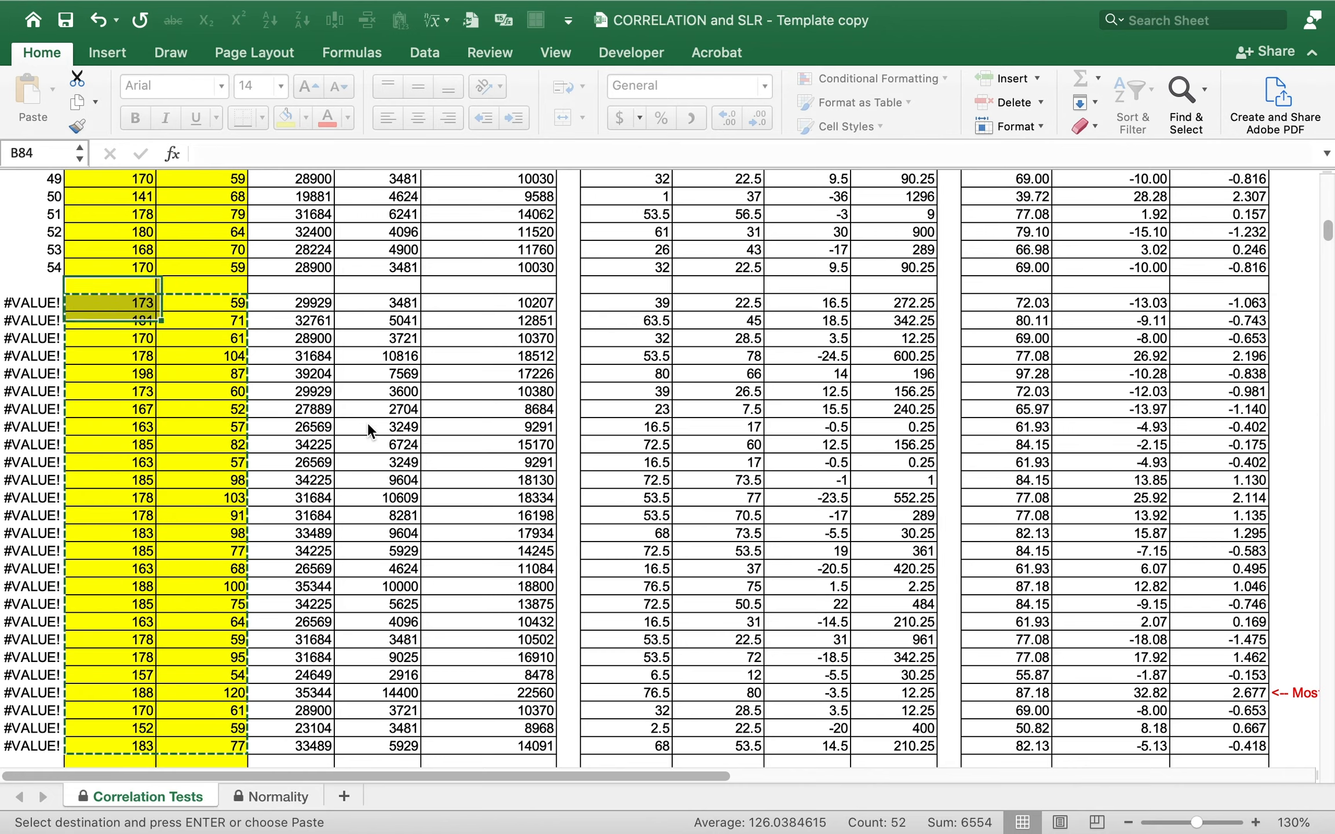
key(Return)
Step: Clear the duplicated last pair, 183 and 77, at the end of the Q3.HT and Q4.WT data
key(Down)
key(Down)
key(Down)
key(Down)
key(Down)
key(Down)
key(Down)
key(Down)
key(Down)
key(Down)
key(Down)
key(Down)
key(Down)
key(Down)
key(Down)
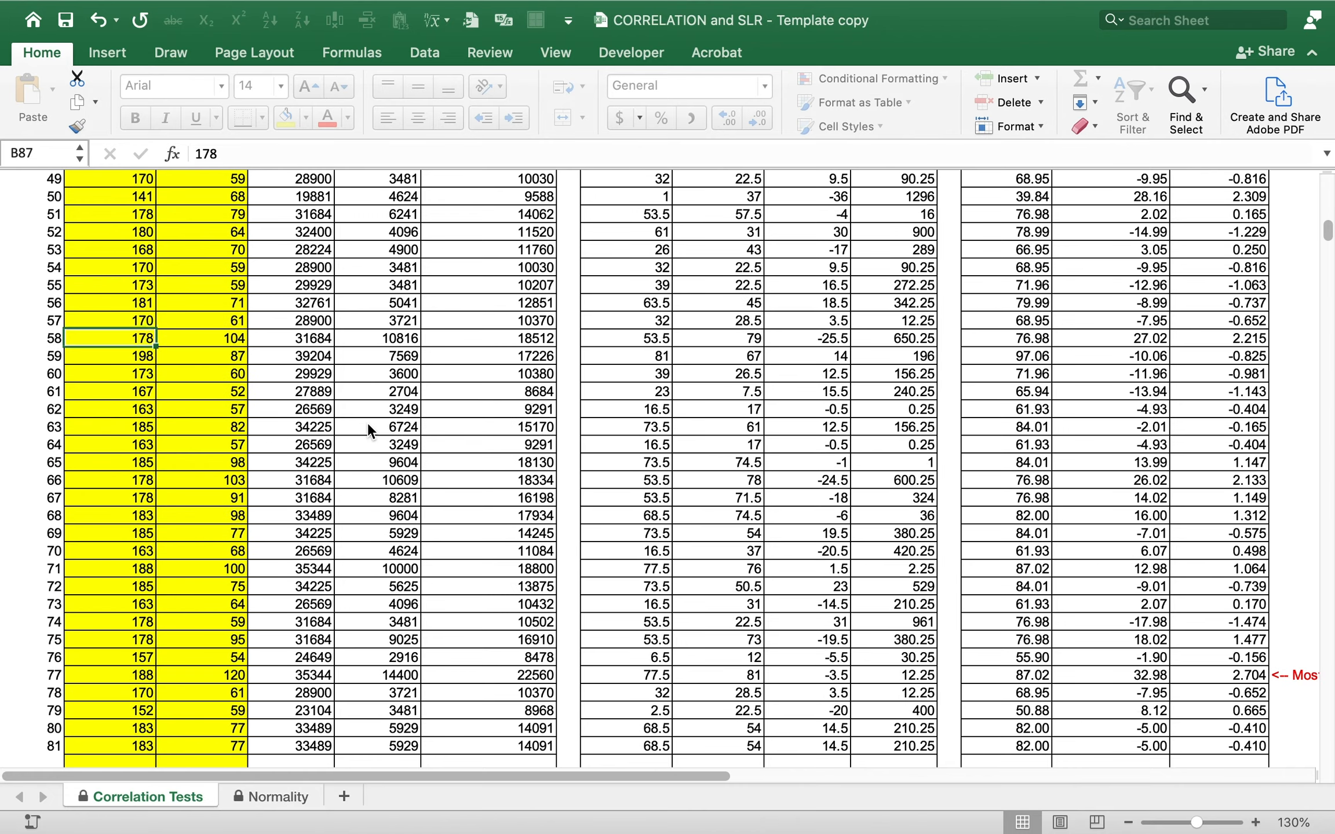
key(Down)
key(Down)
key(Down)
key(Down)
key(Down)
key(Down)
key(Down)
key(Down)
key(Down)
key(Down)
key(Down)
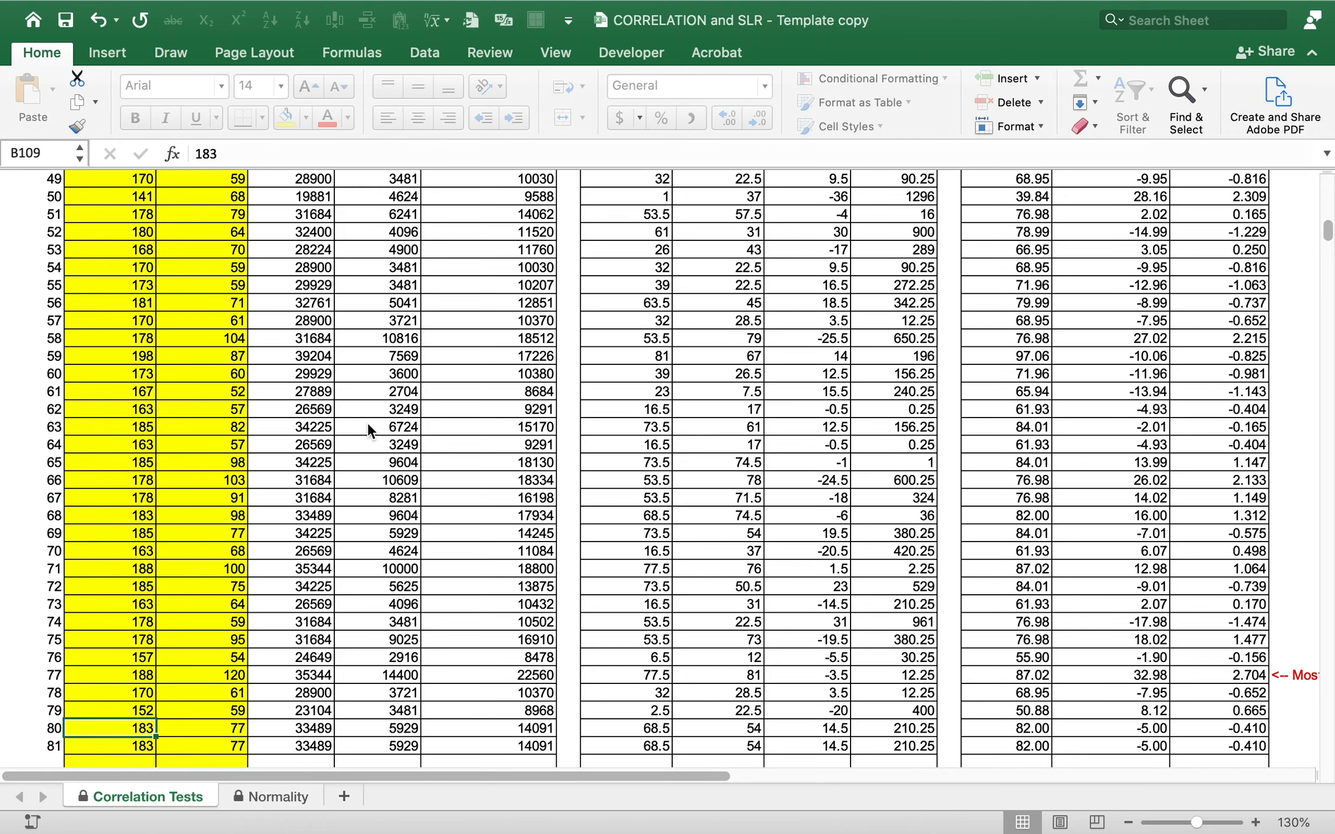
key(shift+Right)
key(Delete)
key(Up)
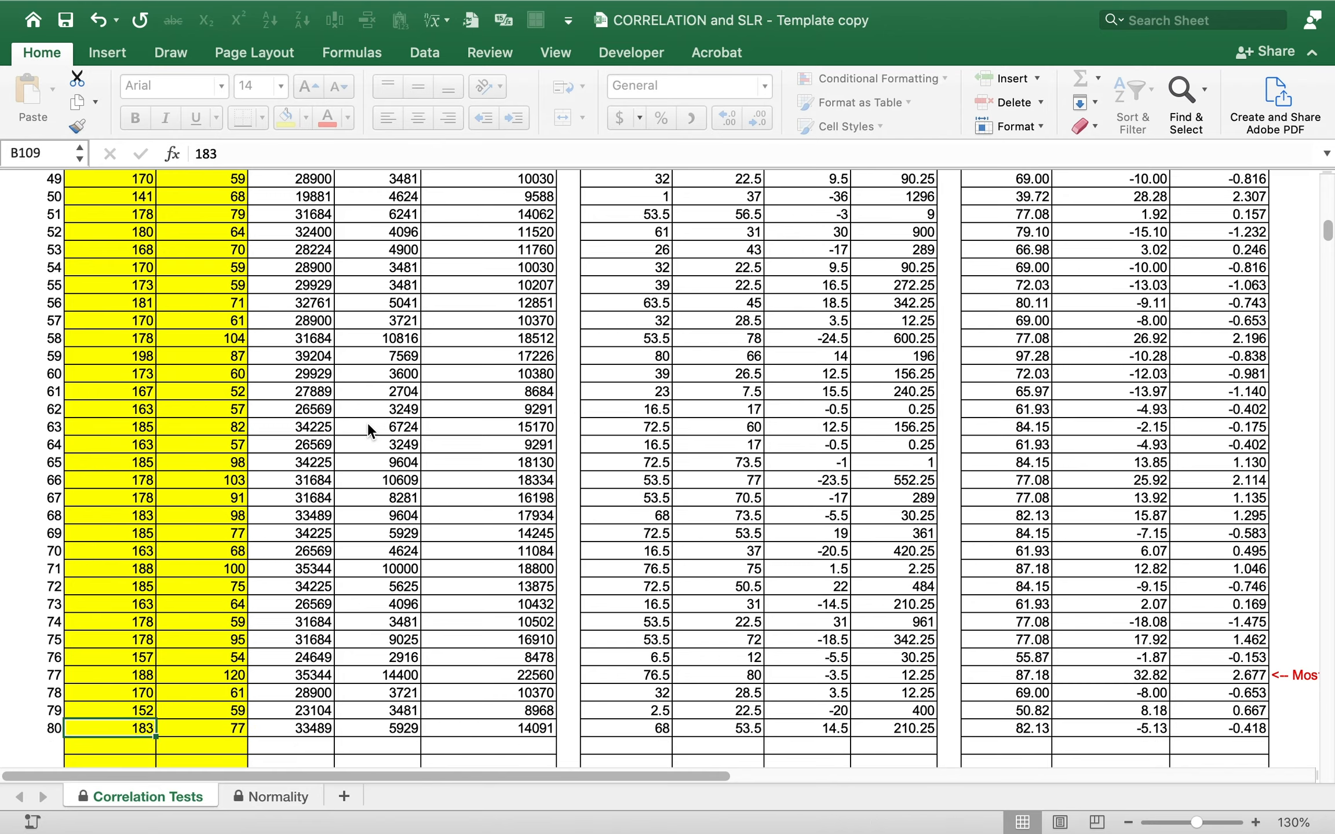
Step: Return to the summary above the data and select the Most Extreme Std. Residual label with its value
key(ctrl+Up)
key(ctrl+Up)
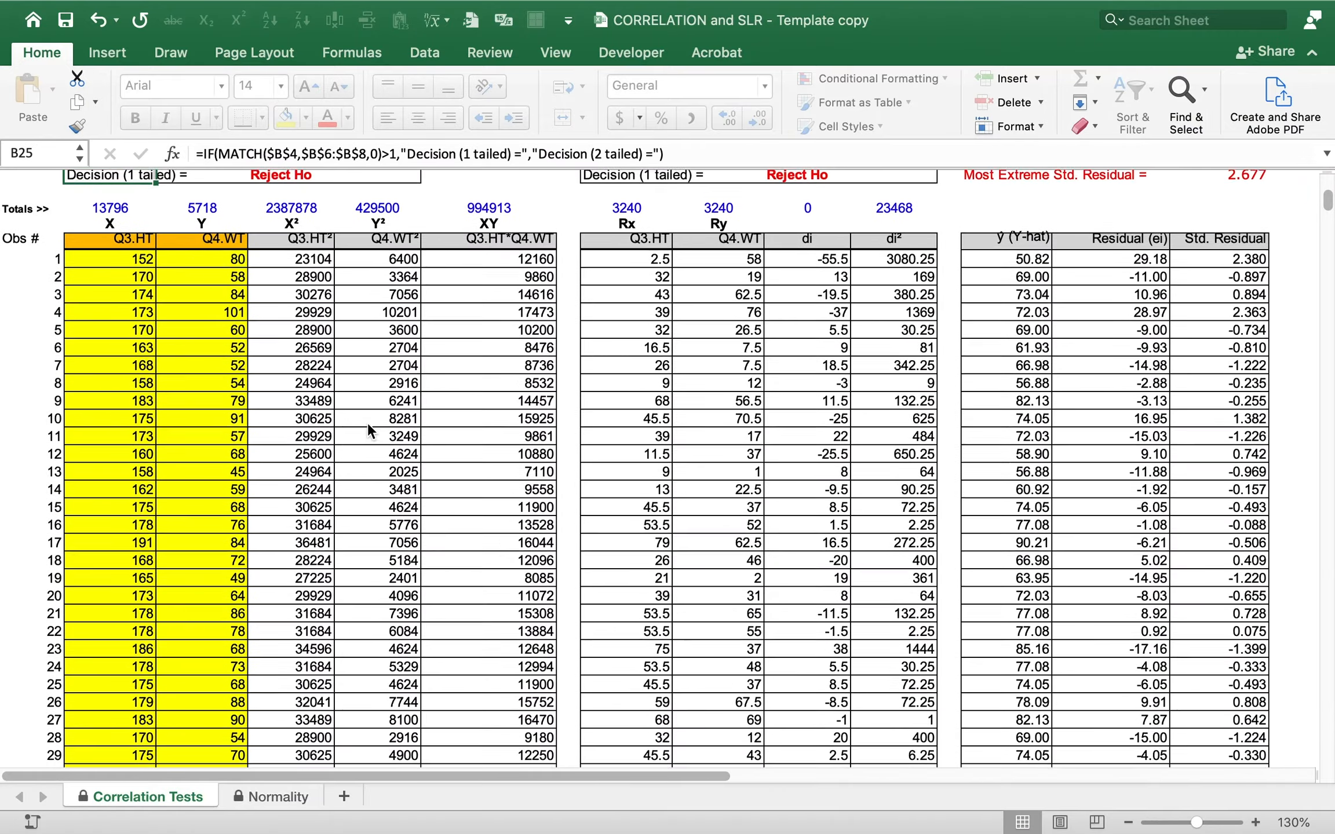
key(Down)
key(Down)
key(Up)
key(Up)
key(Up)
key(Down)
key(Down)
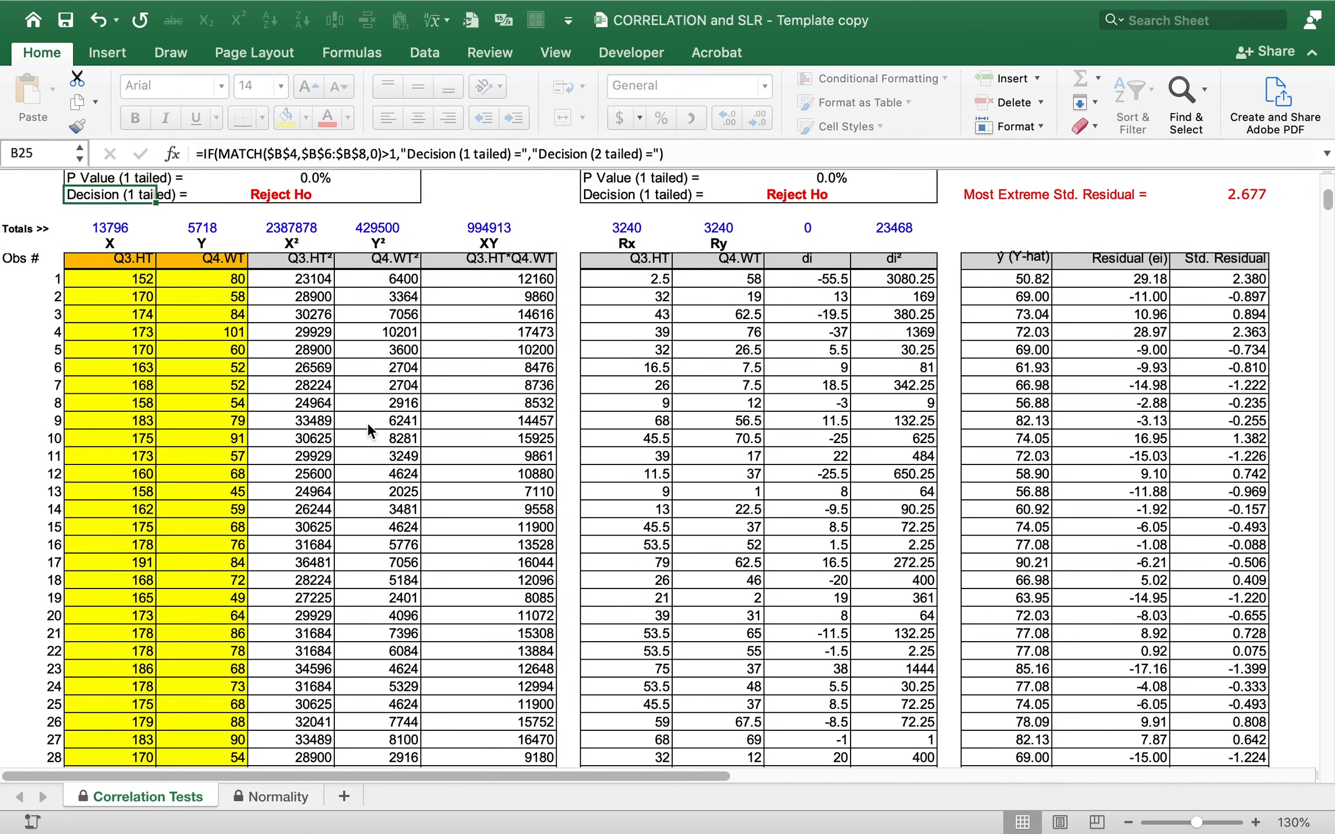
key(Right)
key(Right)
key(Right)
key(Right)
key(Right)
key(Right)
key(Right)
key(Right)
key(Right)
key(Right)
key(Right)
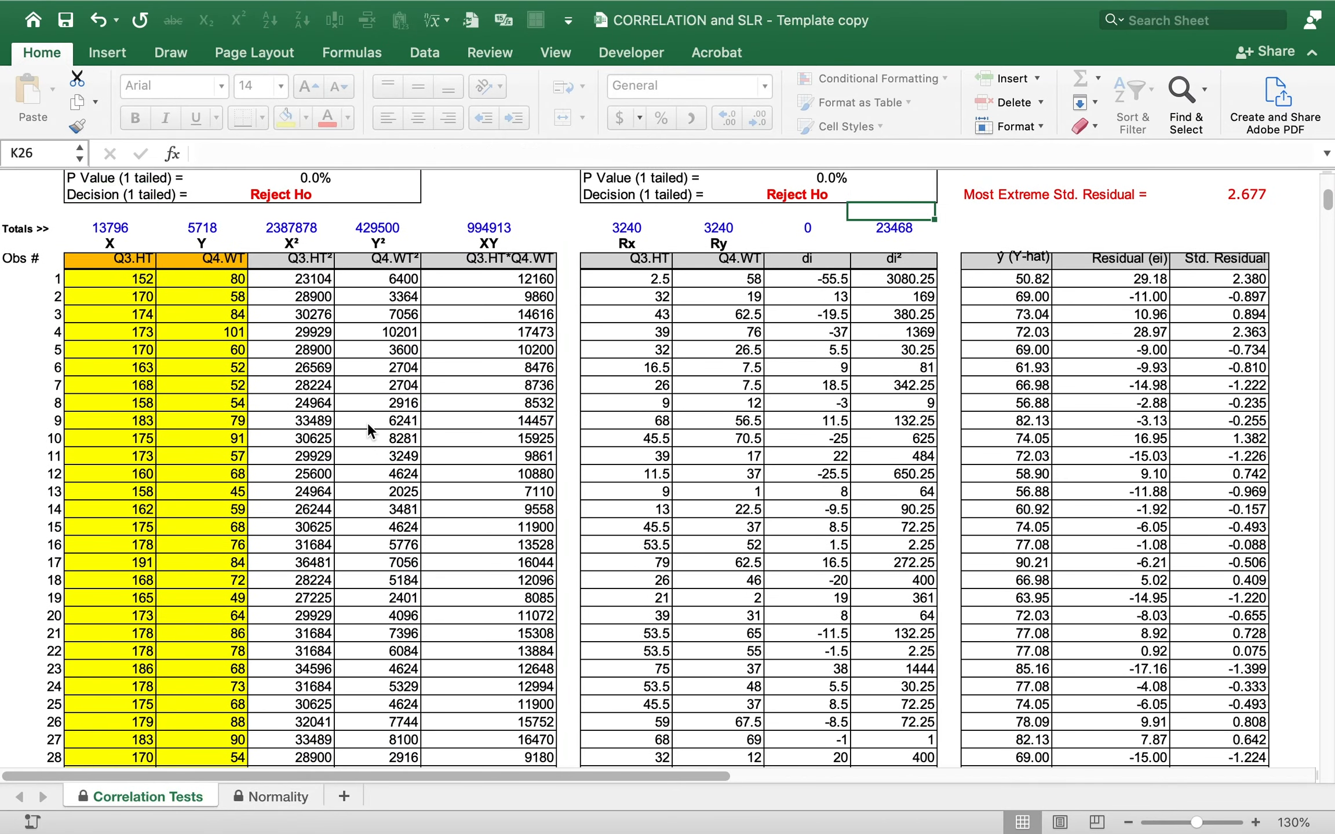
key(Up)
key(shift+Right)
key(shift+Right)
key(shift+Right)
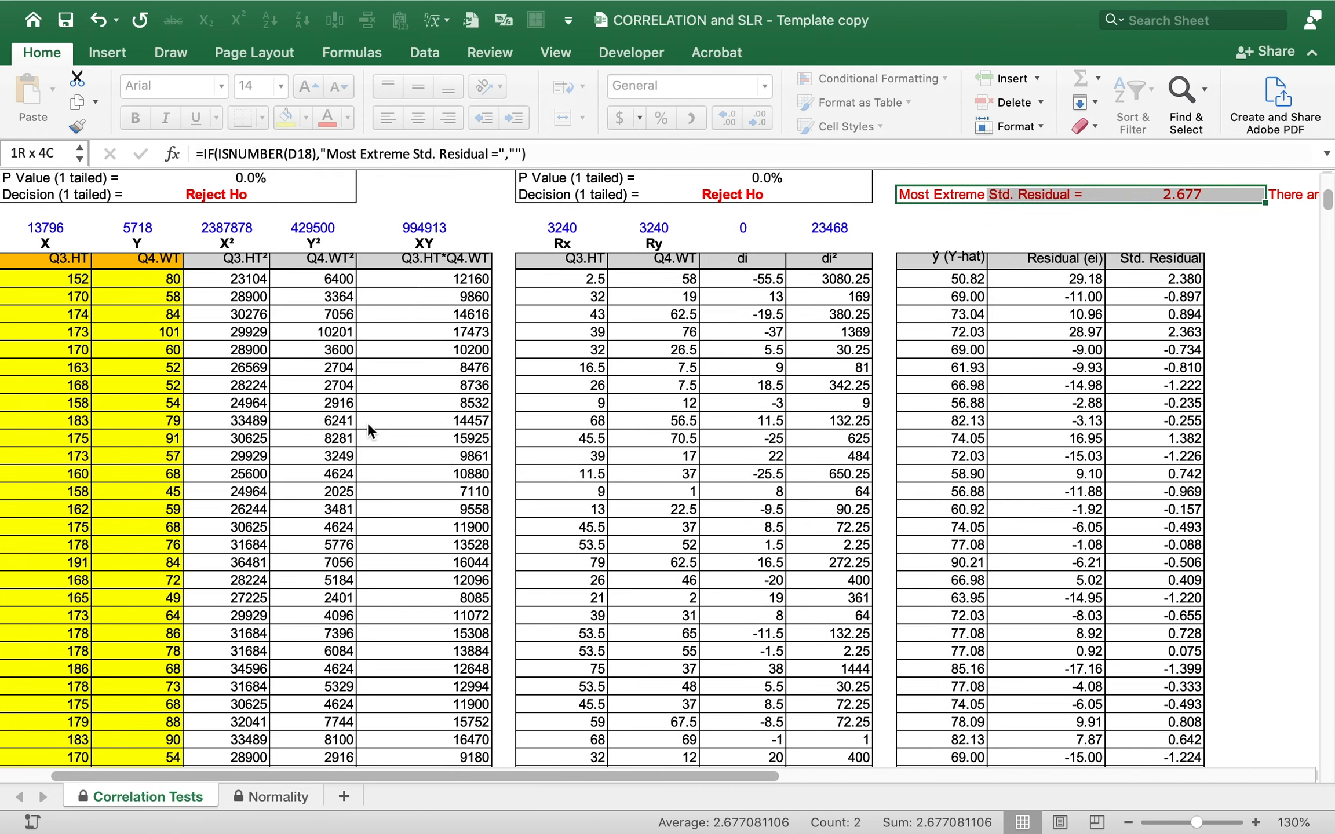
Step: Review the Regression Output, selecting its R² value, and compare it with Pearson's r
key(Up)
key(Up)
key(Up)
key(Up)
key(Up)
key(Up)
key(Up)
key(Up)
key(Up)
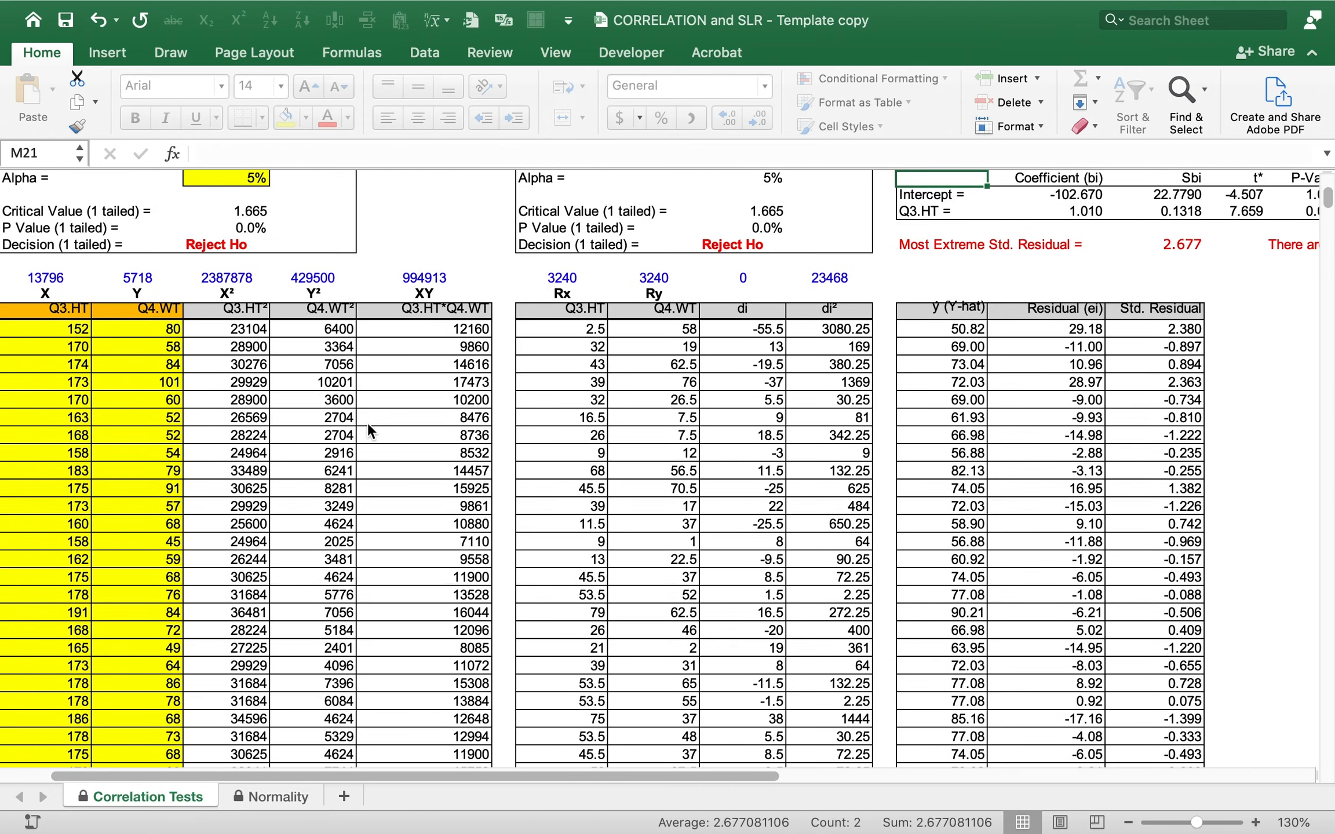
key(Up)
key(Up)
key(Up)
key(Up)
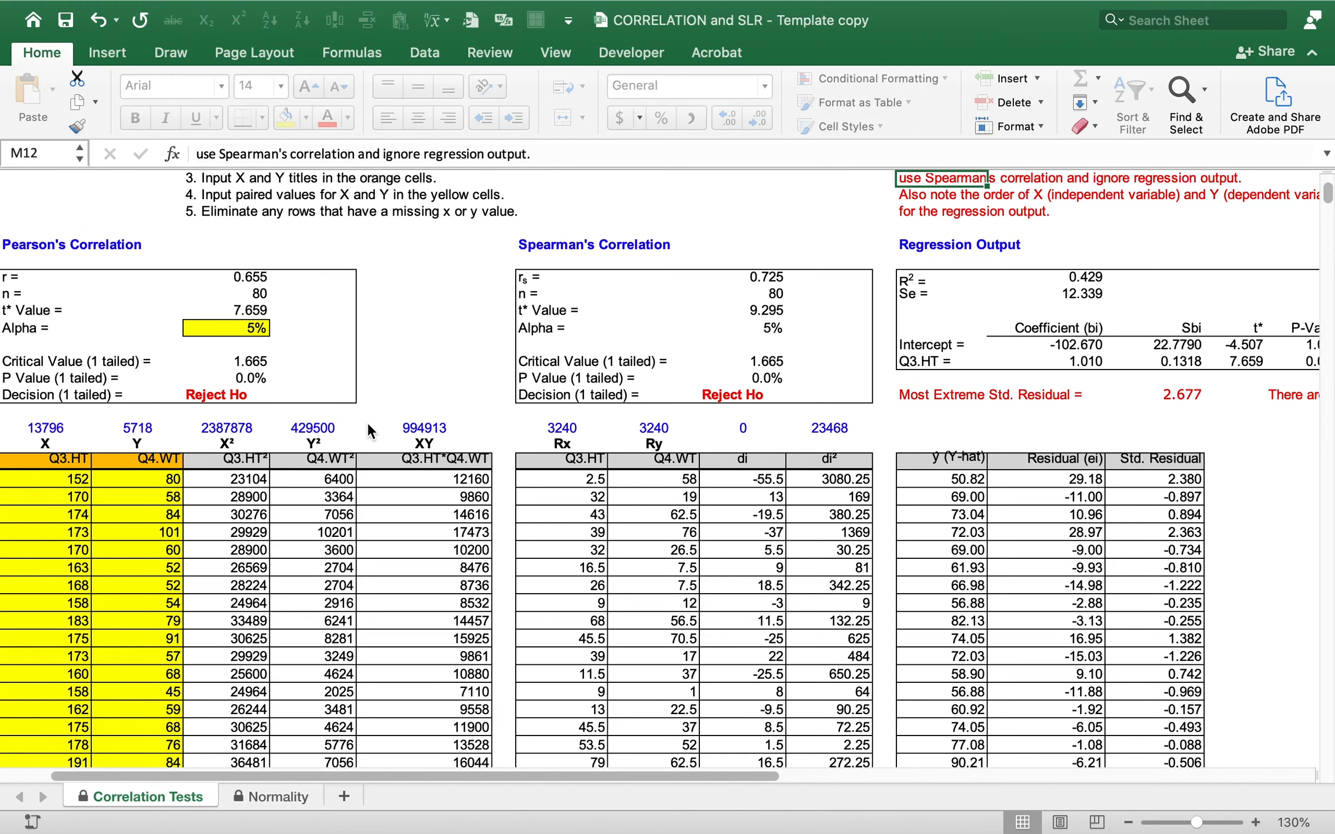
key(Down)
key(Down)
key(Down)
key(Down)
key(Down)
key(Down)
key(Right)
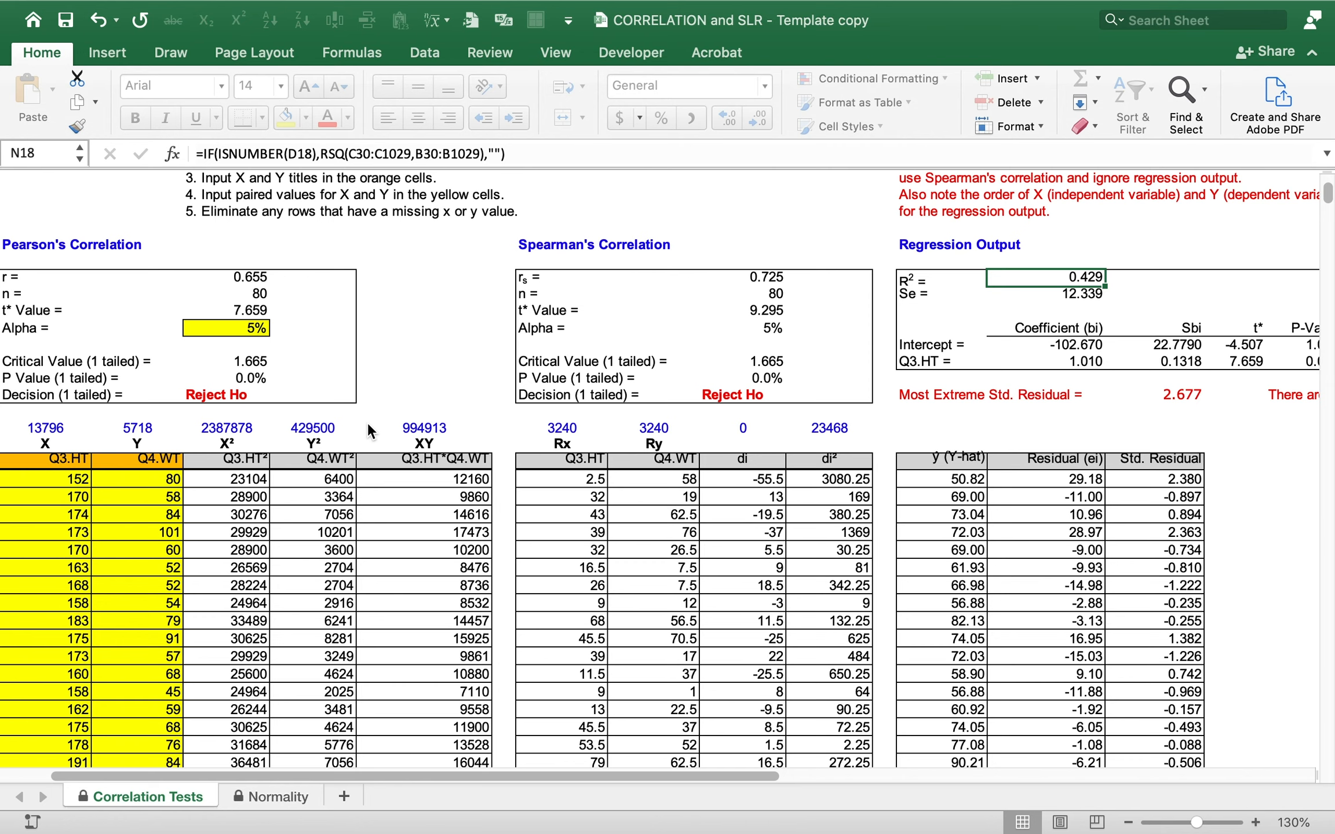
click(249, 278)
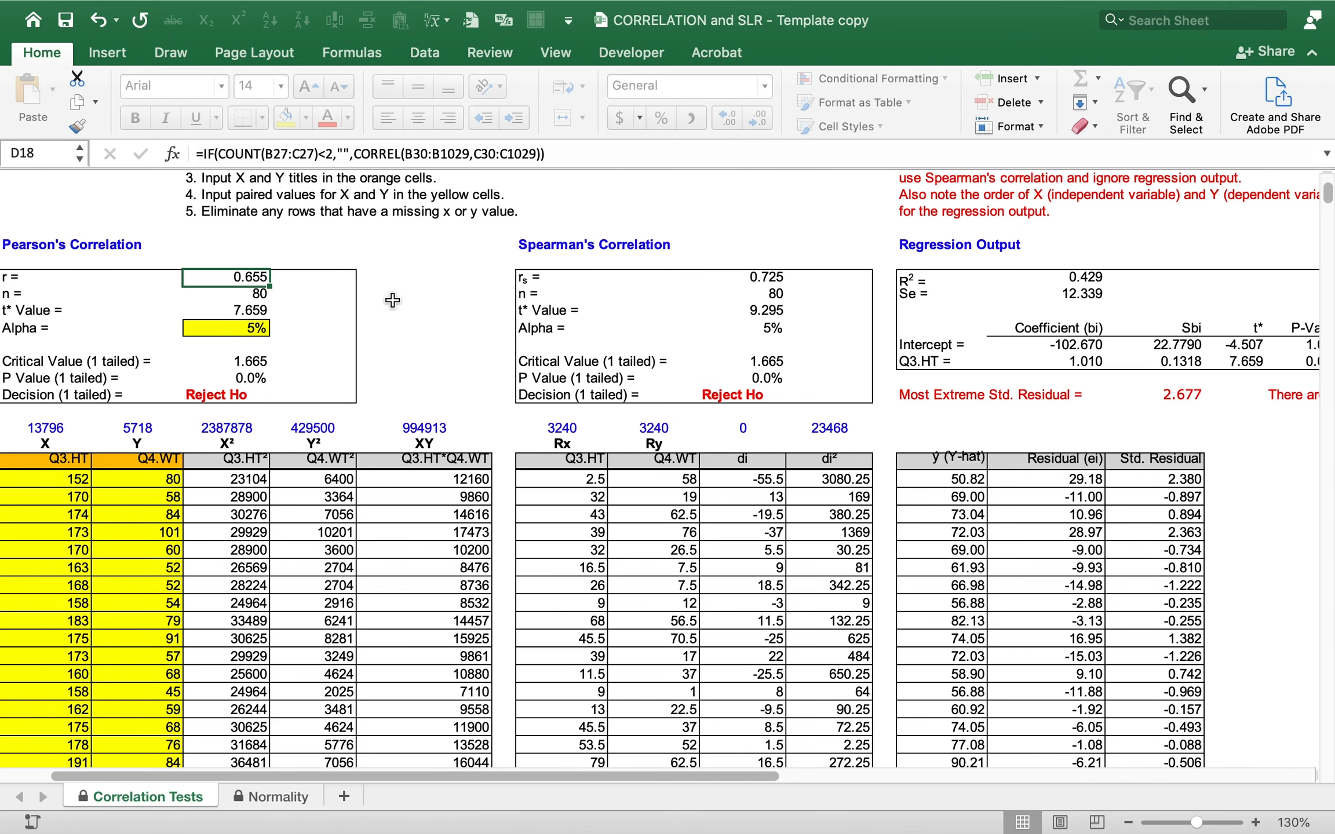
Step: Clear the Q3.HT and Q4.WT titles and all their paired values from the orange and yellow cells
key(ctrl+Home)
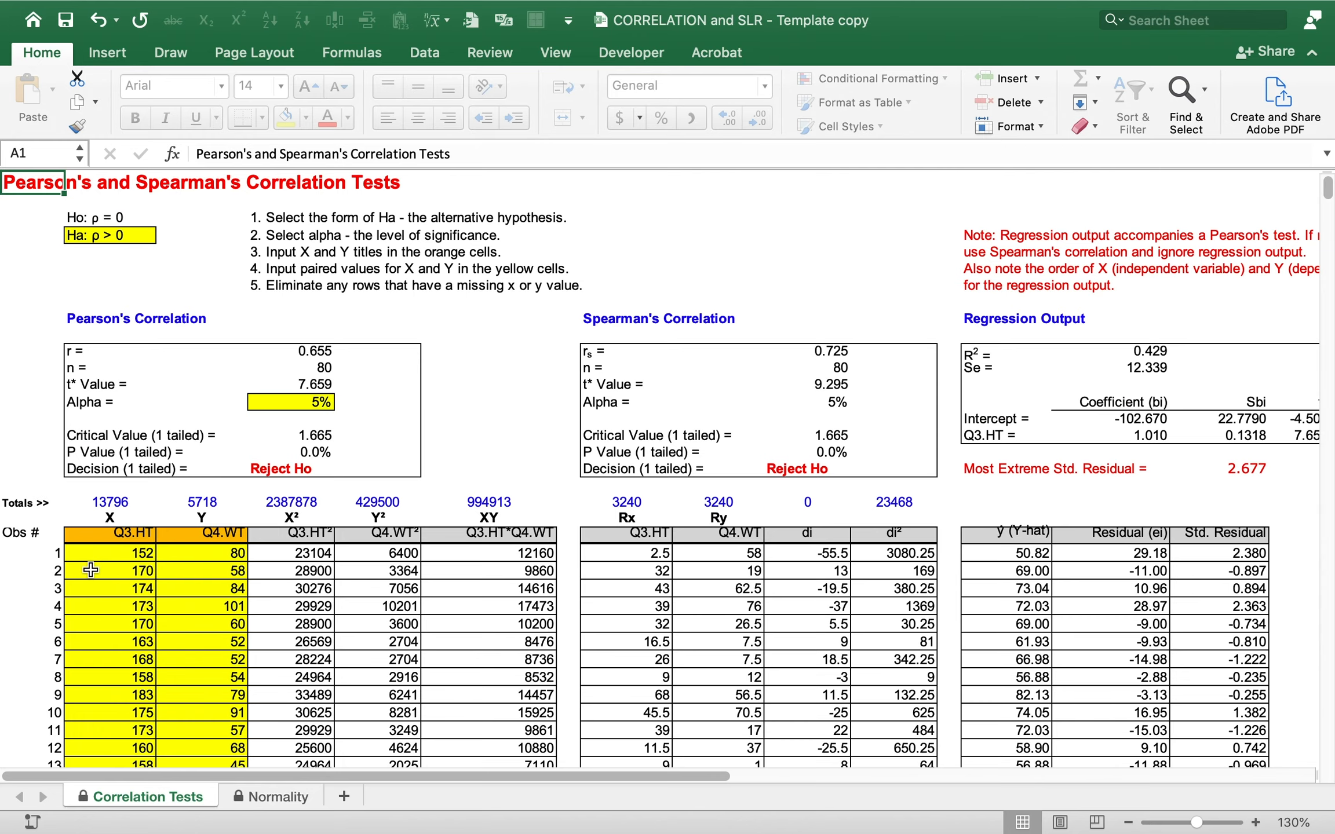
click(100, 533)
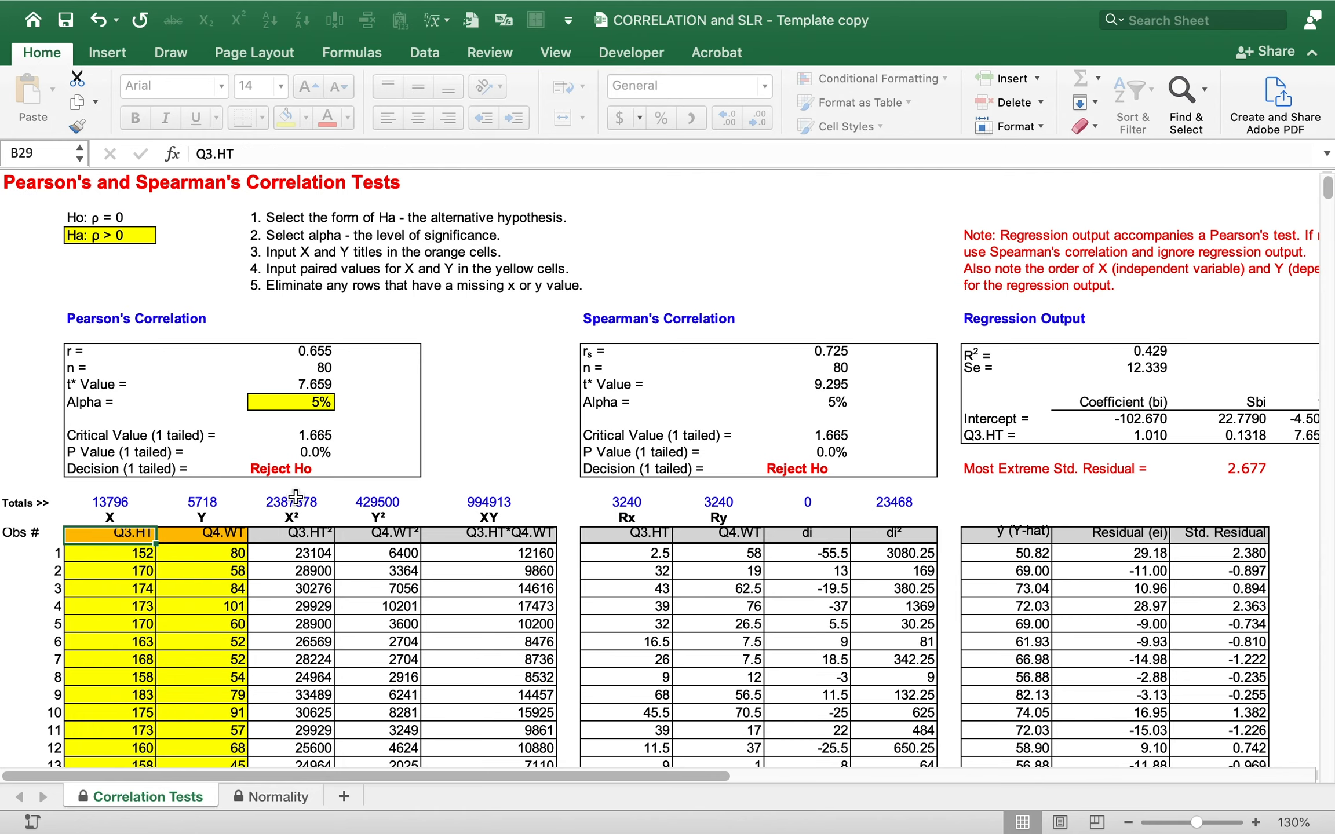
key(shift+Right)
key(shift+Down)
key(shift+Down)
key(shift+Down)
key(shift+Down)
key(shift+Down)
key(ctrl+shift+Down)
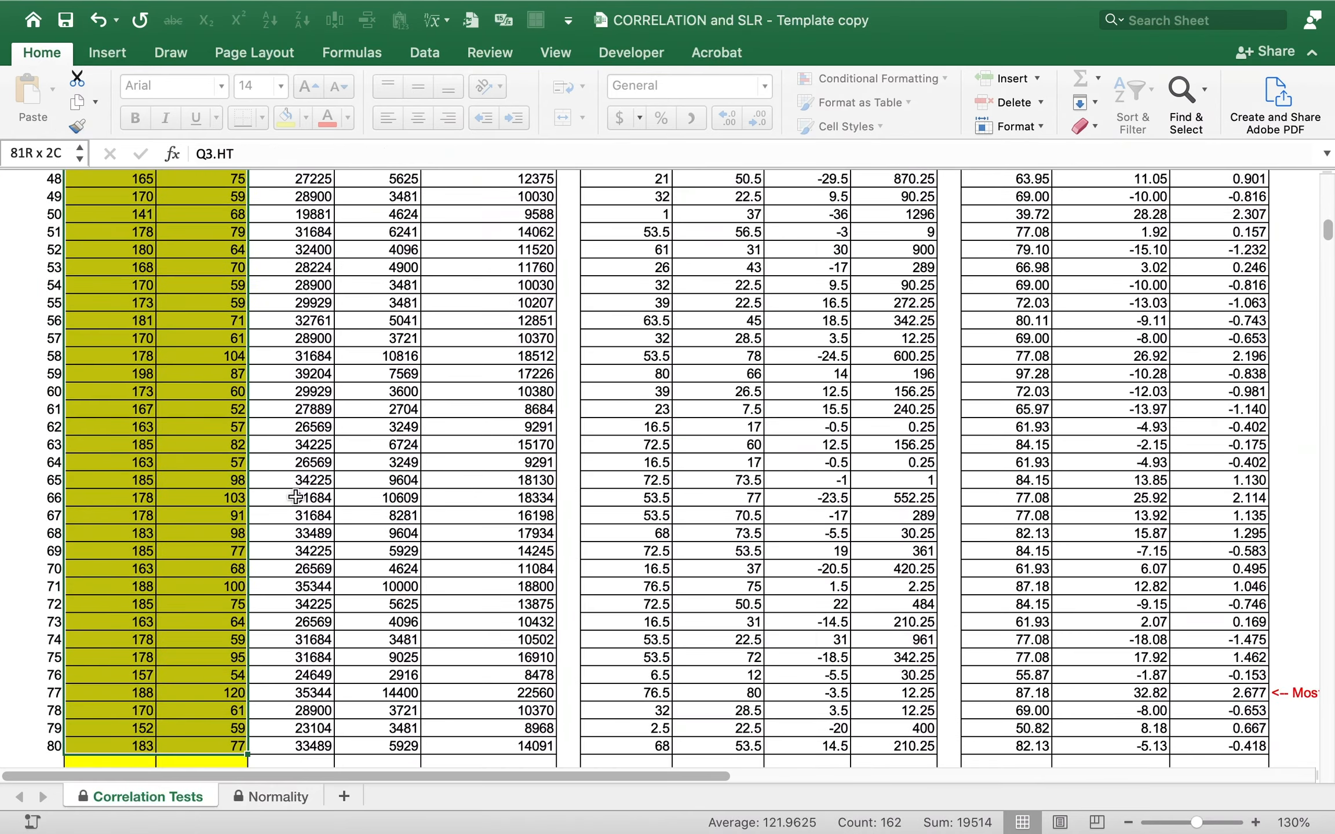
key(Delete)
key(Up)
key(Up)
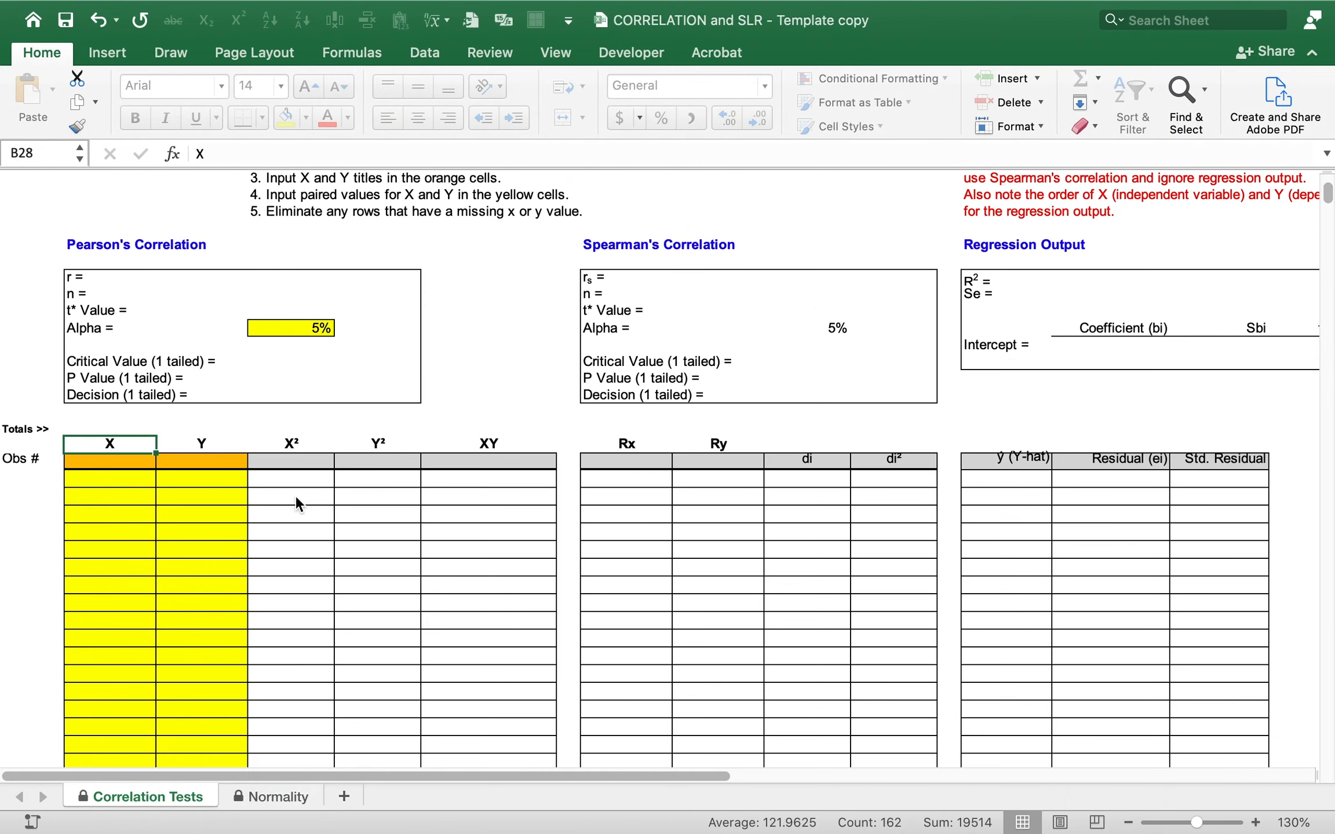
Step: Set the alternative hypothesis Ha of the correlation template to ρ ≠ 0
key(ctrl+Home)
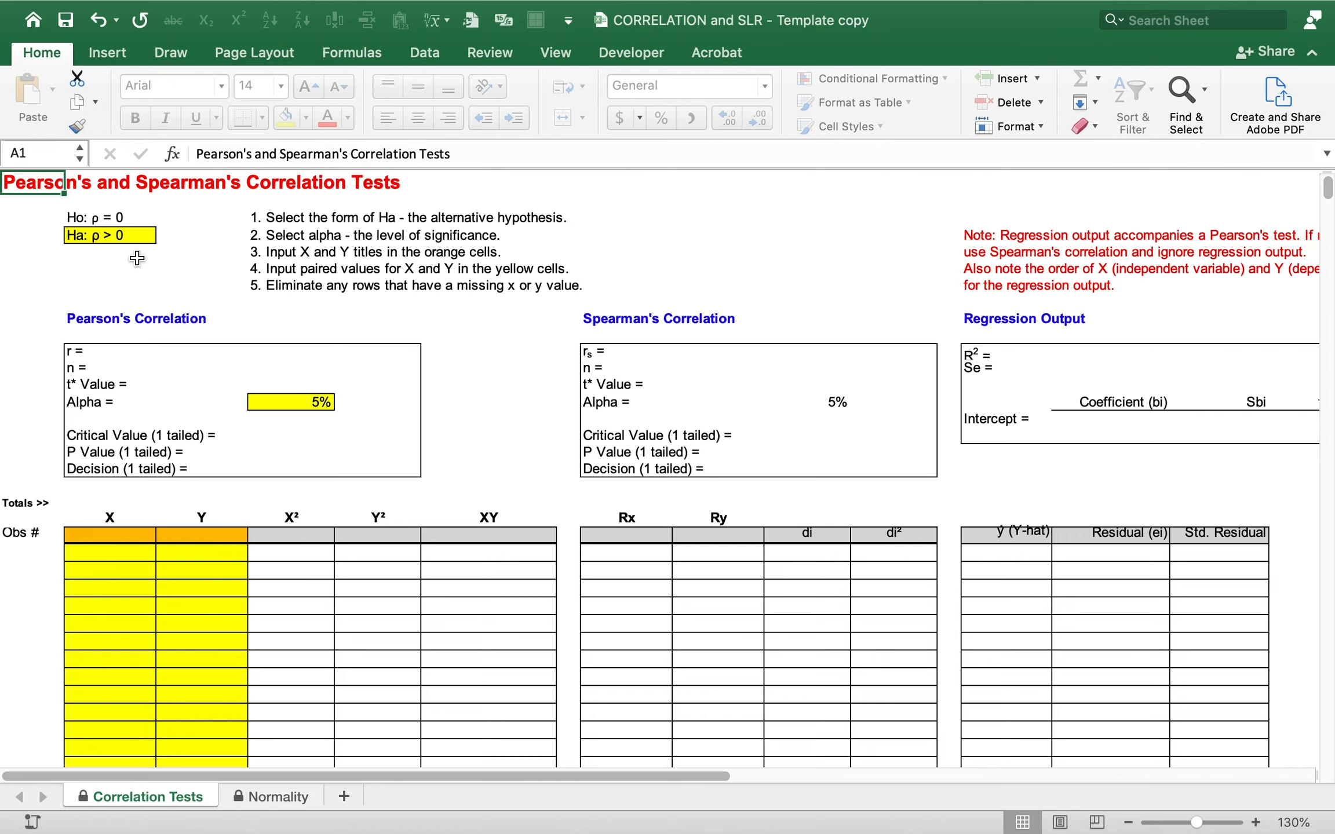
click(134, 237)
click(164, 235)
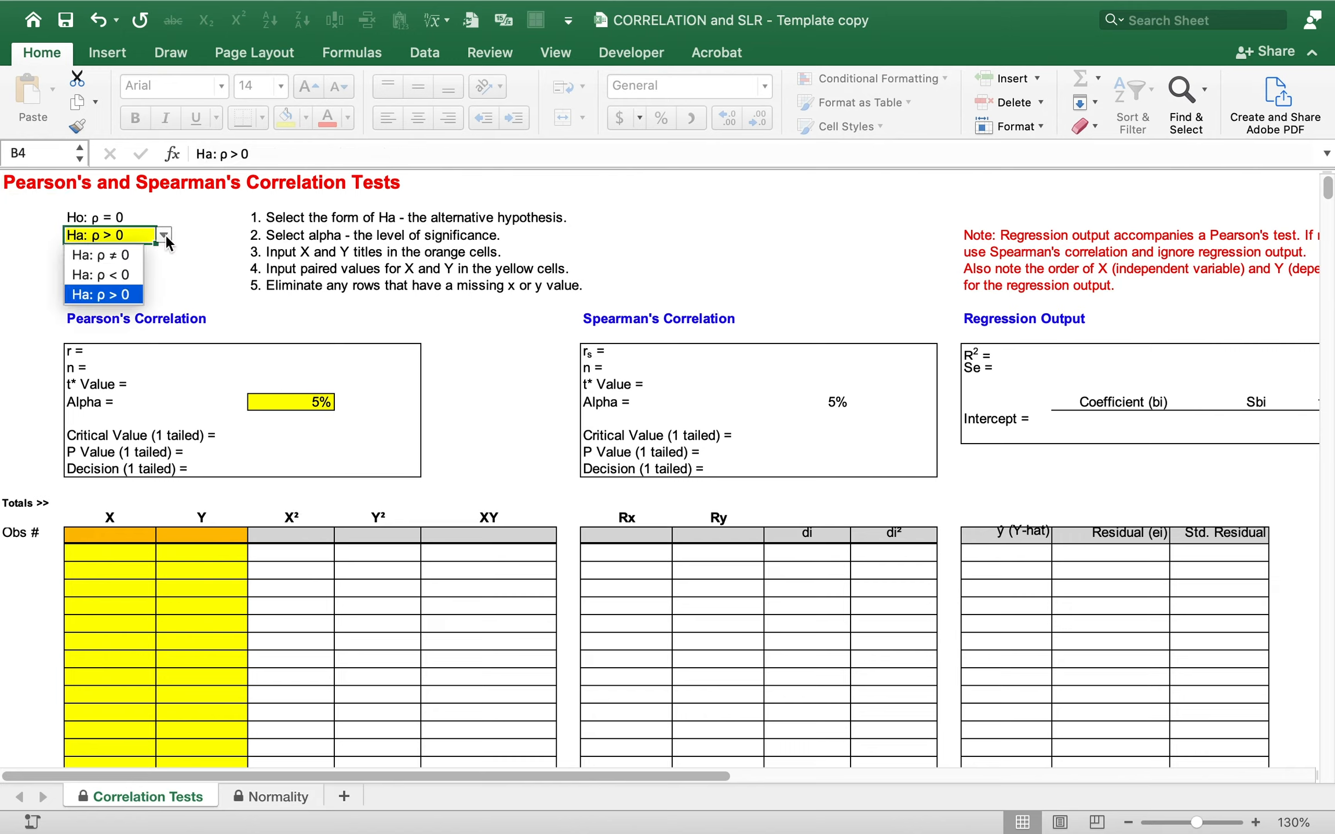
click(133, 254)
click(123, 268)
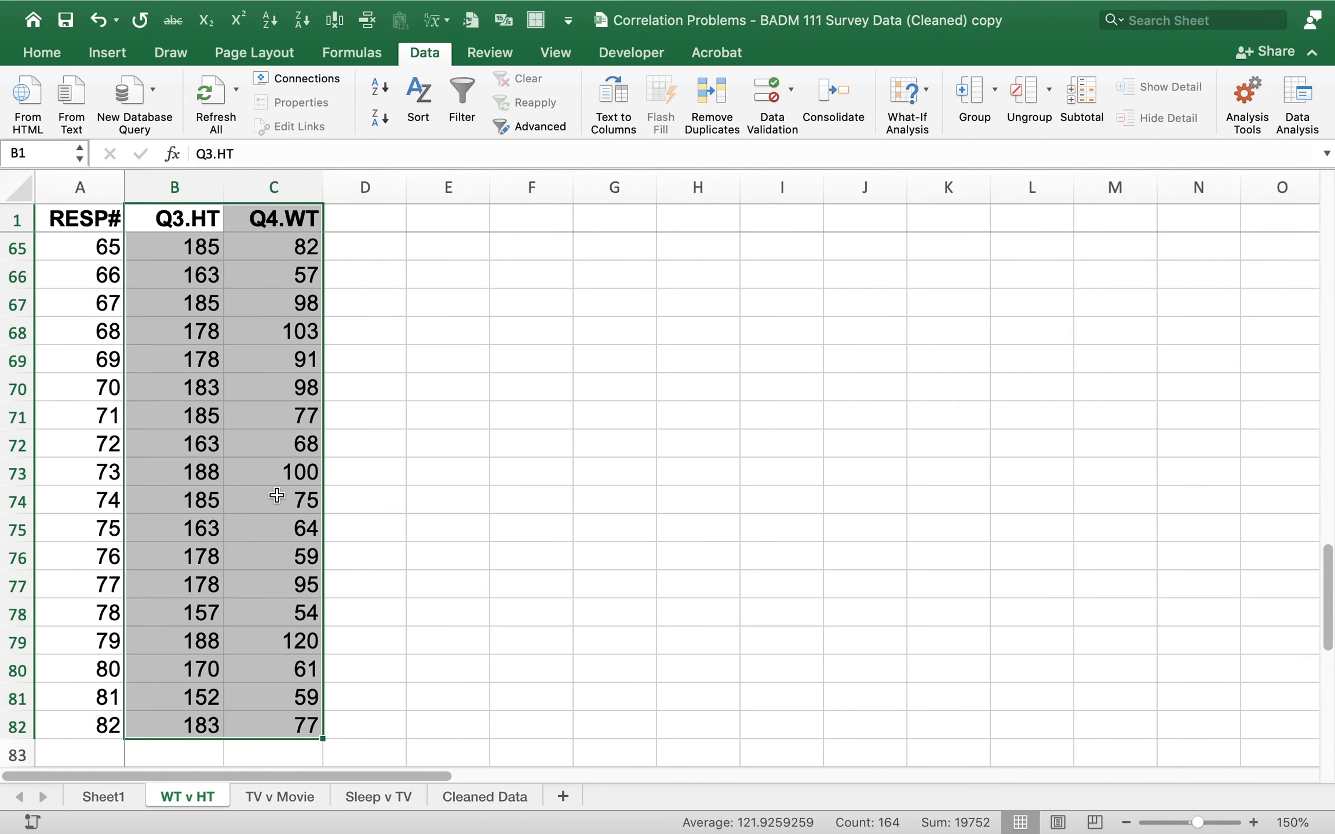
Step: On the TV v Movie sheet of the survey data workbook, delete the columns from Q1.SECT through Q8.HAND
click(283, 800)
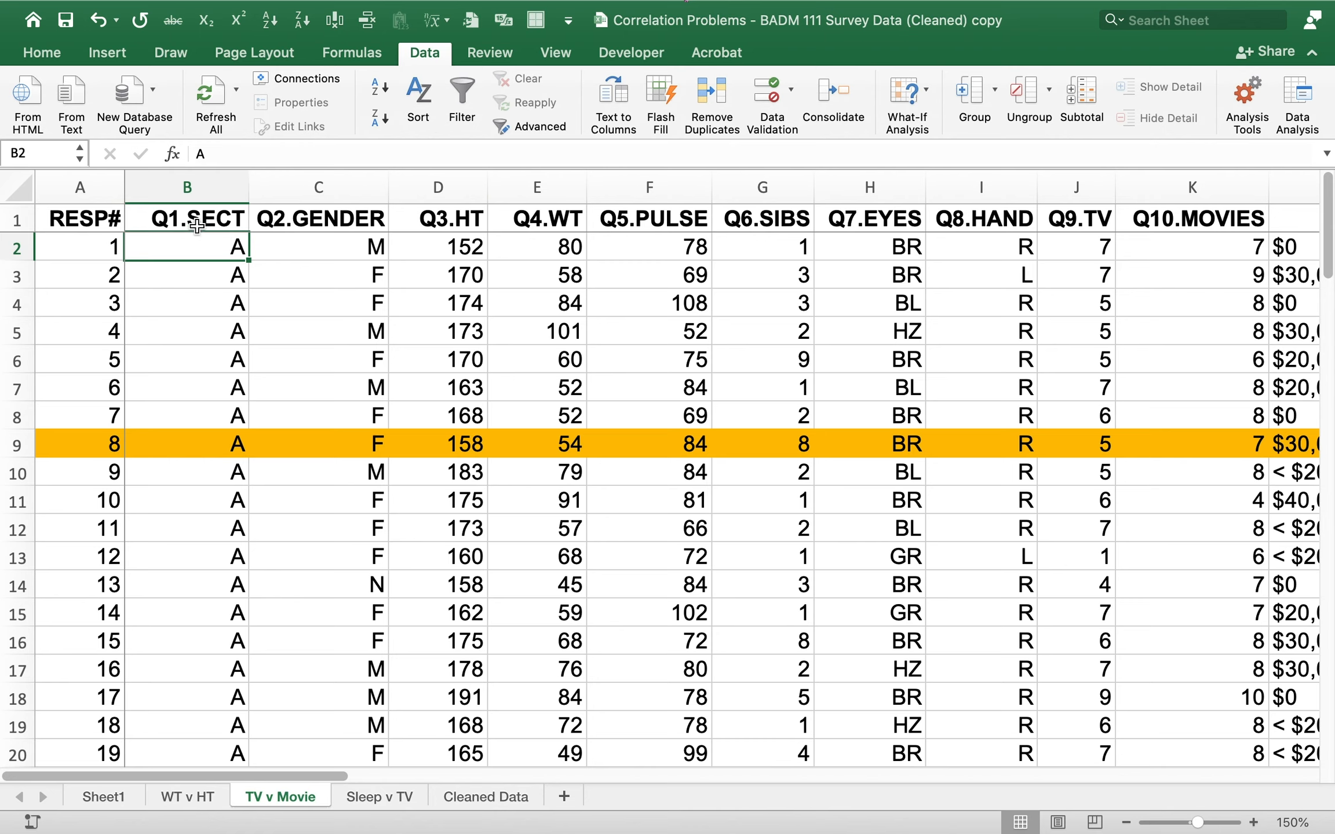
drag(203, 182, 981, 177)
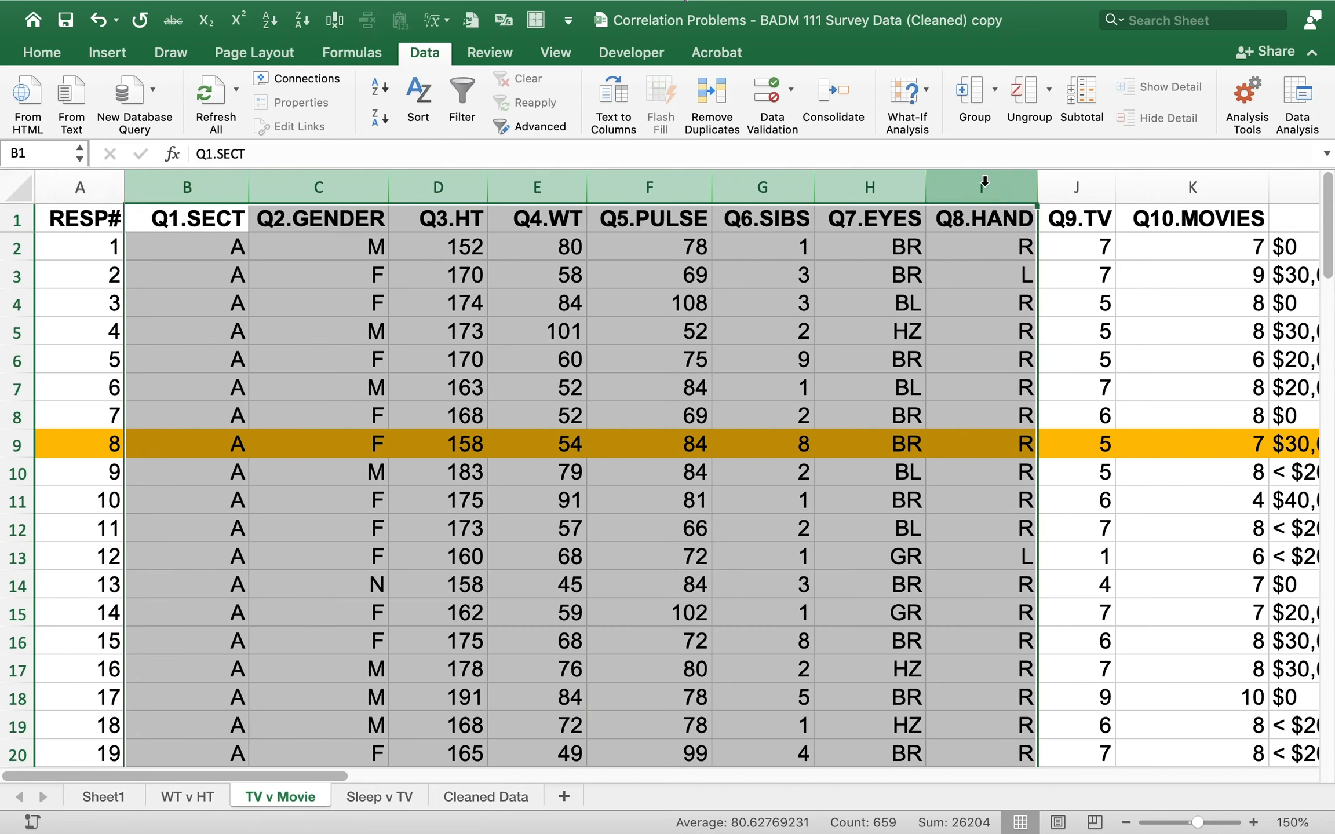
right_click(981, 177)
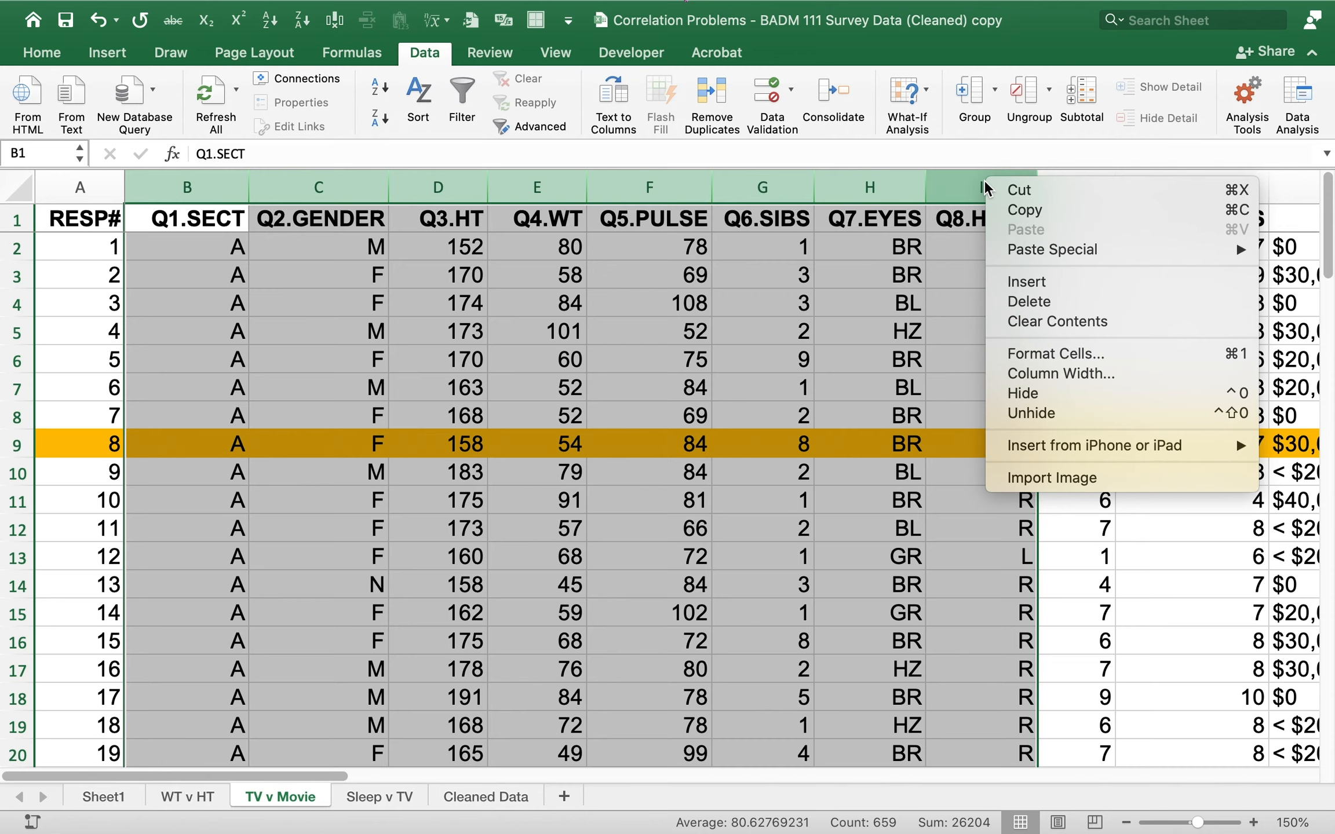
click(1037, 302)
click(463, 330)
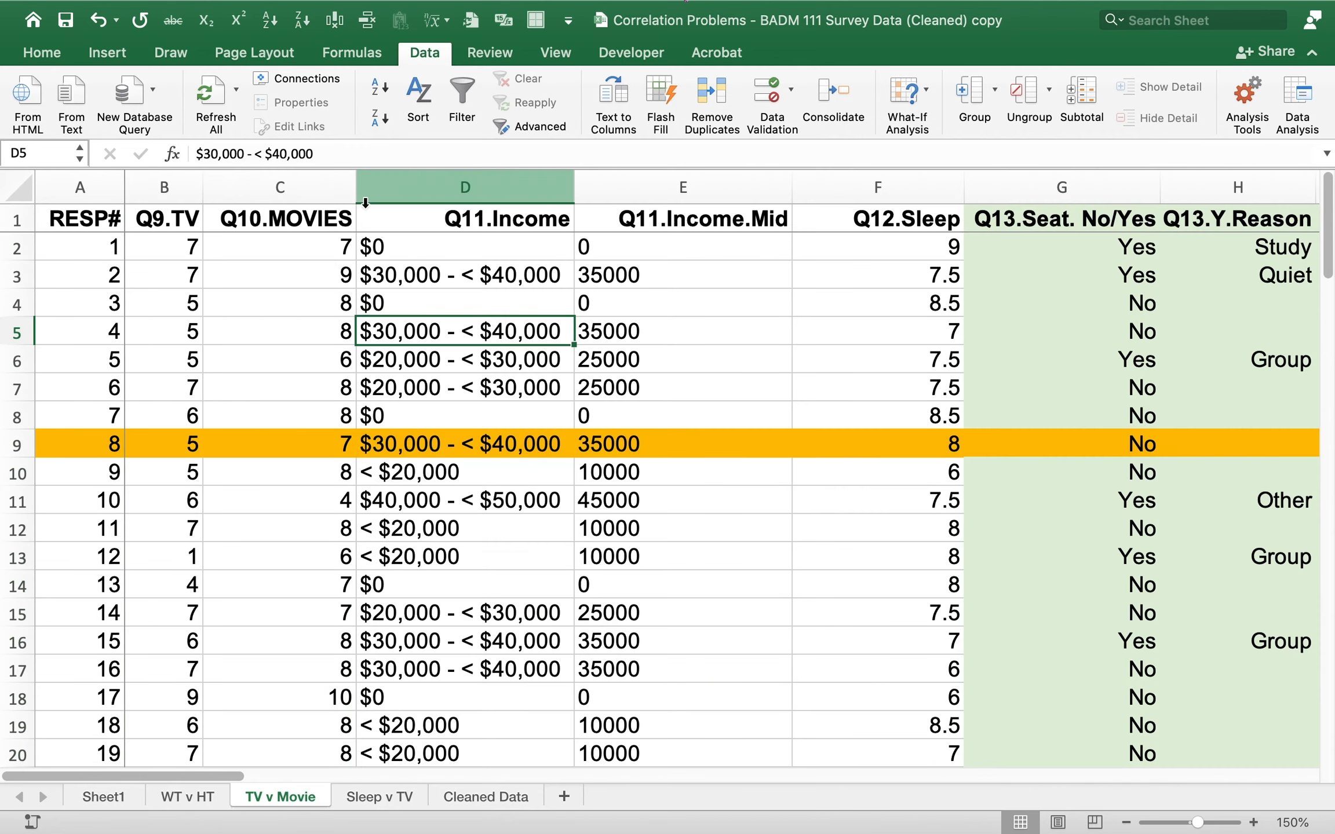
Step: Delete all columns from Q11.Income through column W, leaving only RESP#, Q9.TV and Q10.MOVIES
drag(408, 175, 1124, 124)
right_click(1134, 182)
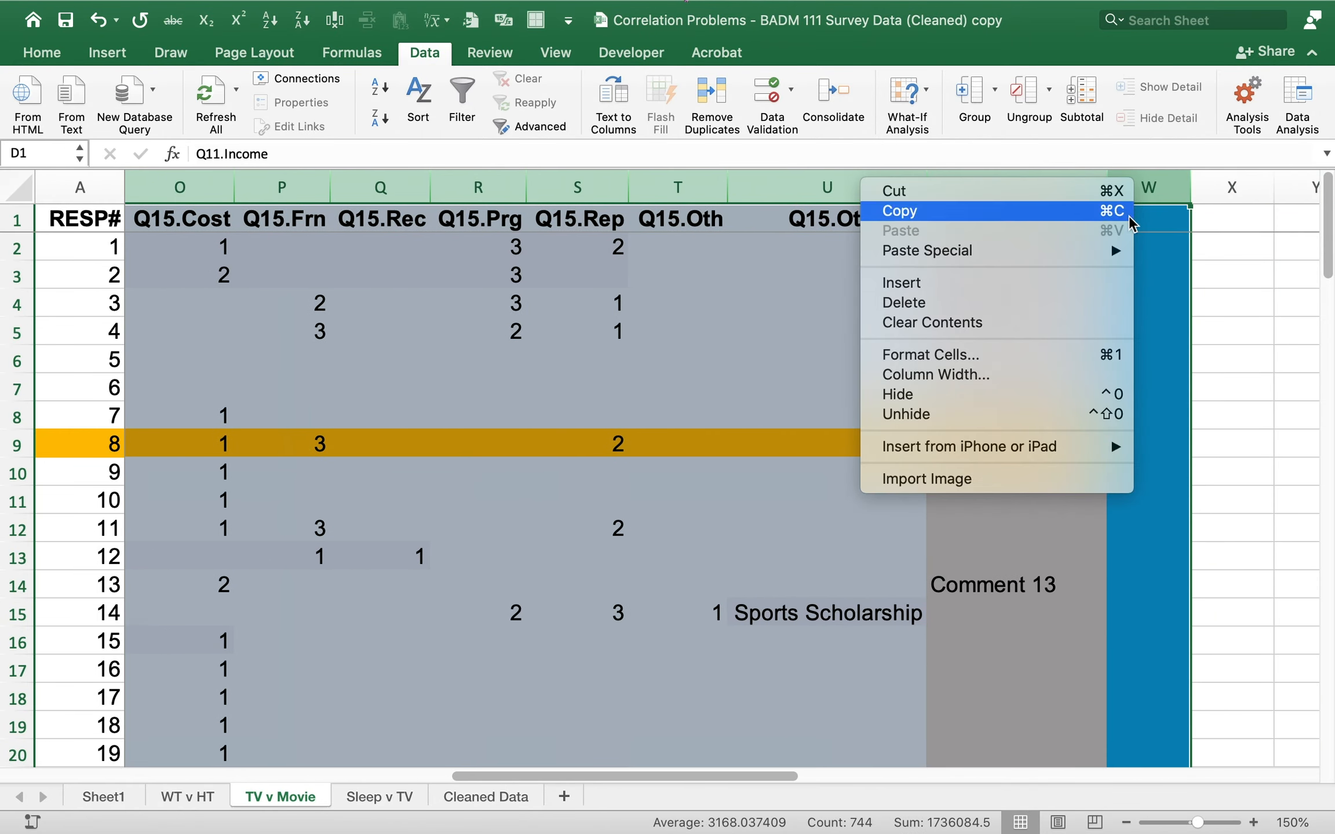
click(1078, 304)
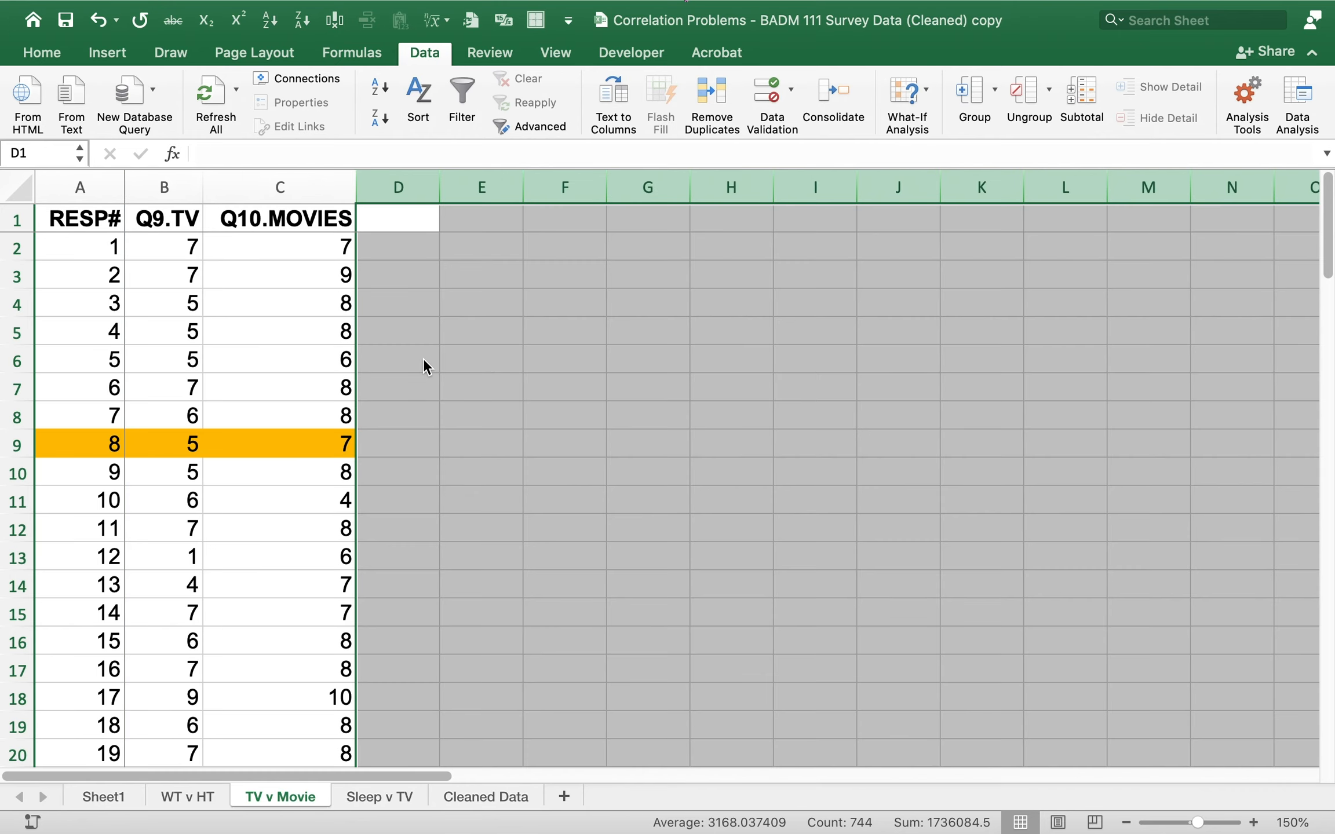
Step: Sort the TV and movie data in ascending order by Q9.TV
click(116, 353)
click(171, 348)
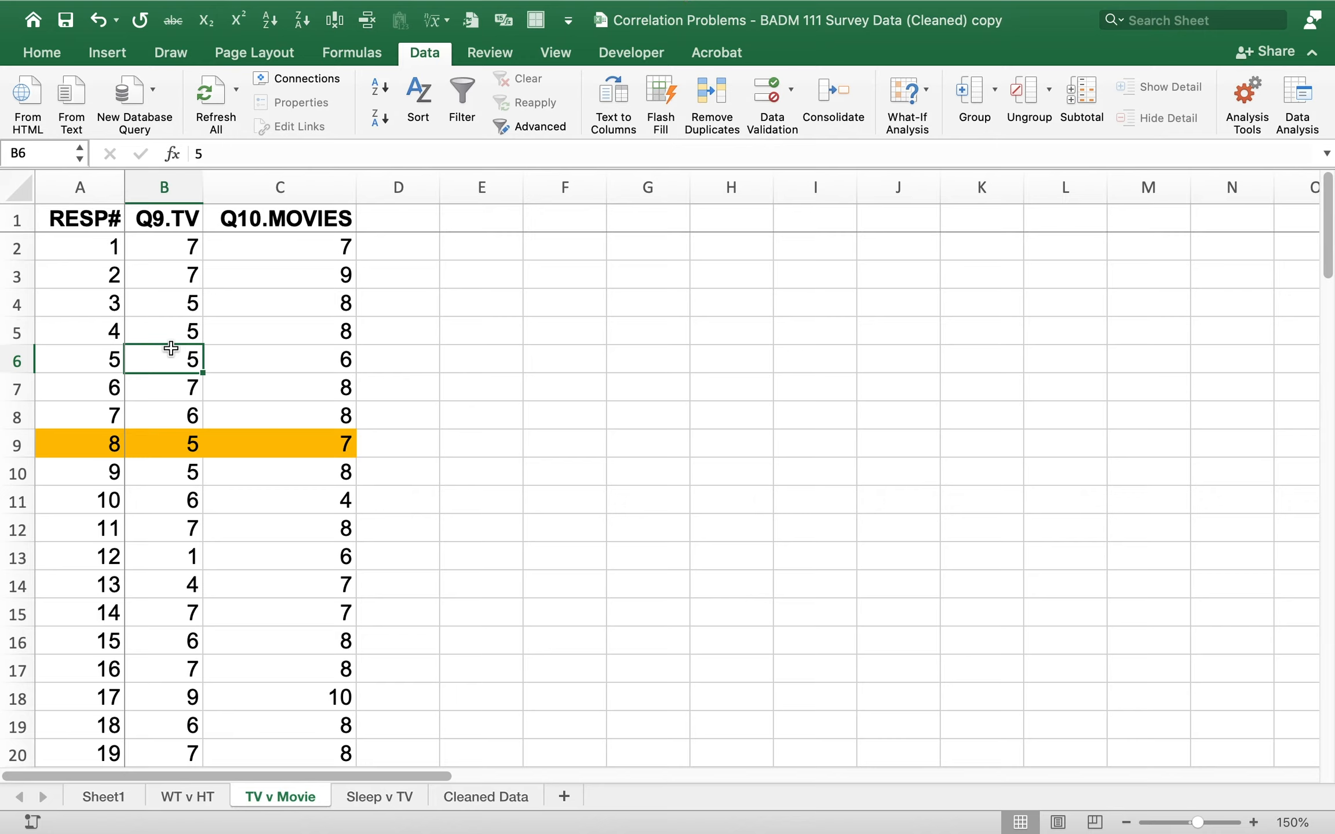
click(381, 88)
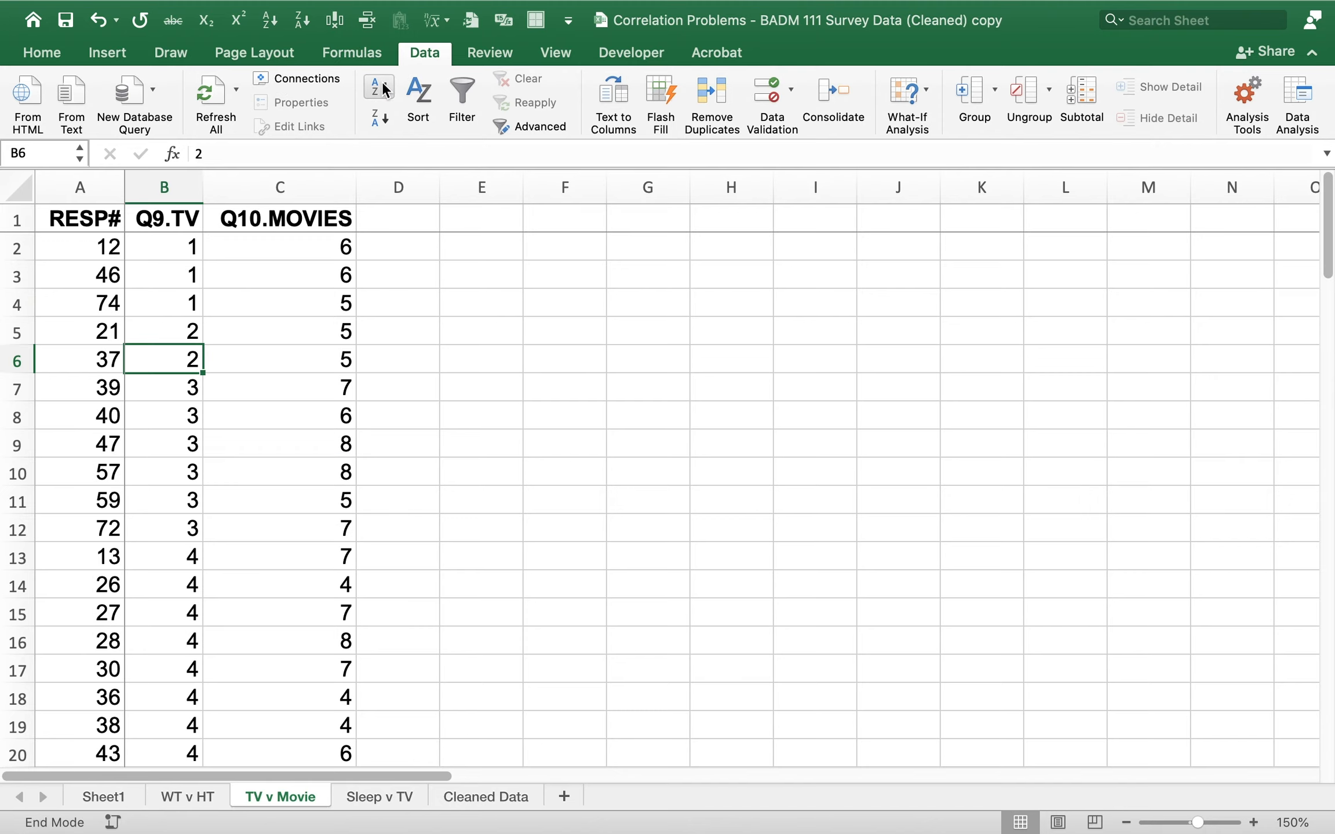
Step: Go to the end of the sorted Q9.TV data and remove the blue row 84 below it
key(ctrl+Down)
key(Down)
key(Up)
key(Up)
key(Up)
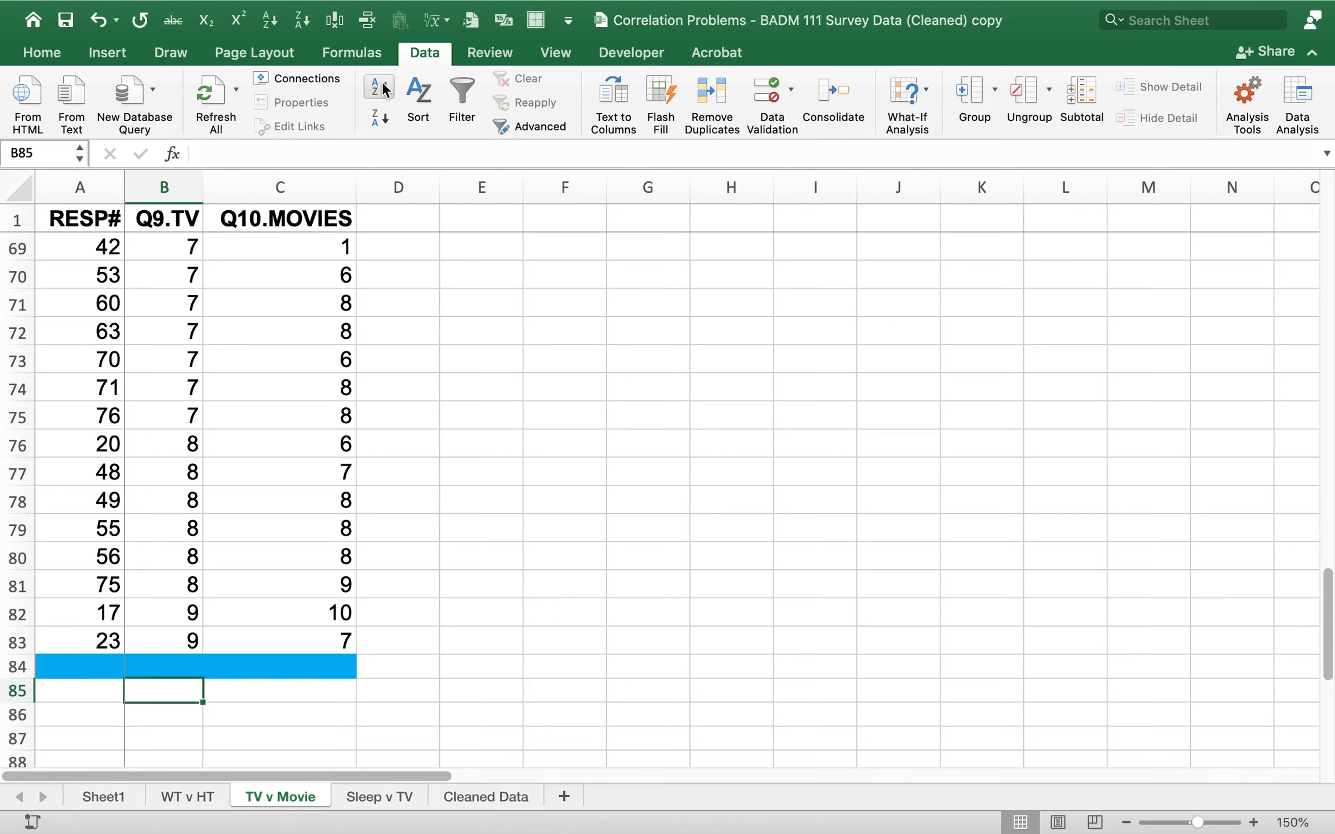
key(Up)
key(Up)
key(Up)
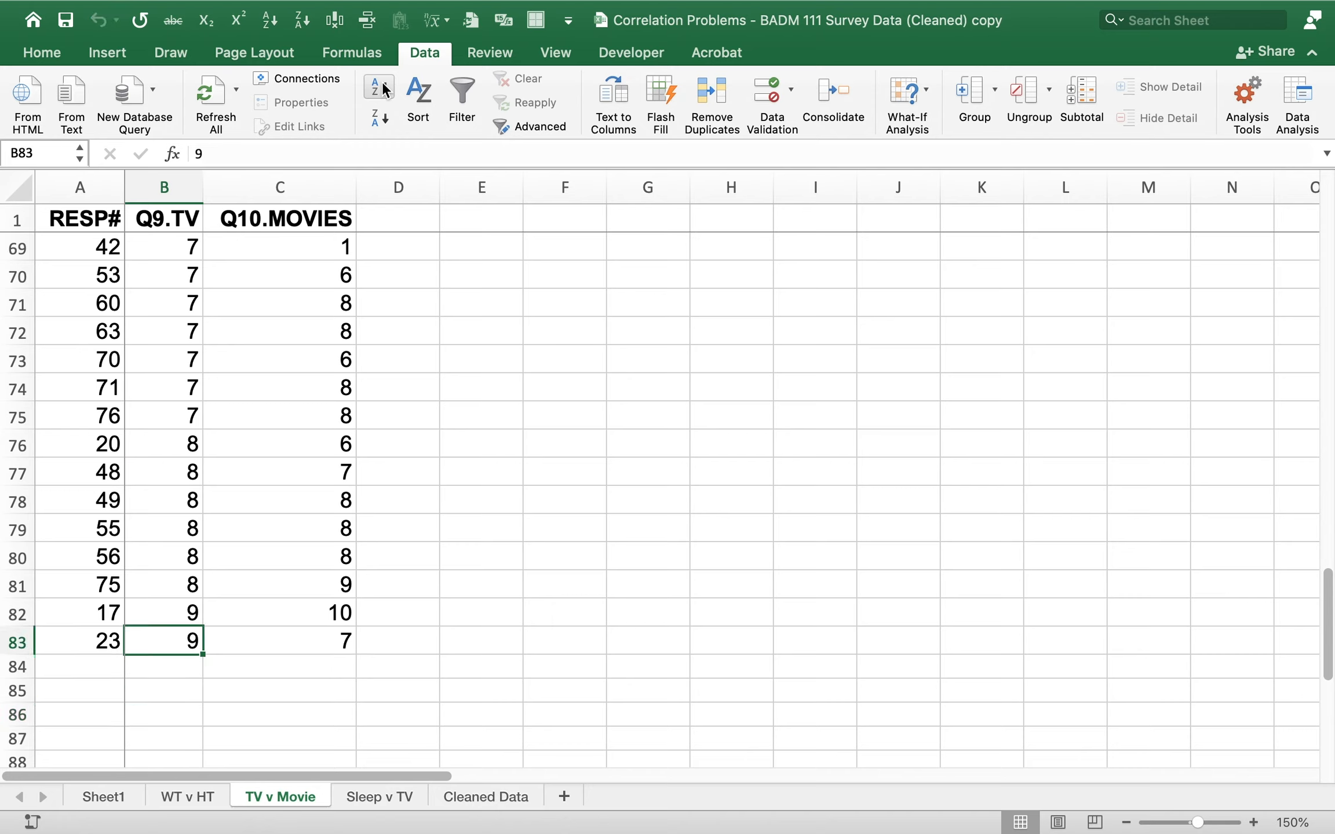
Step: Sort the data in ascending order by Q10.MOVIES and go to the last value in that column
key(Right)
key(Right)
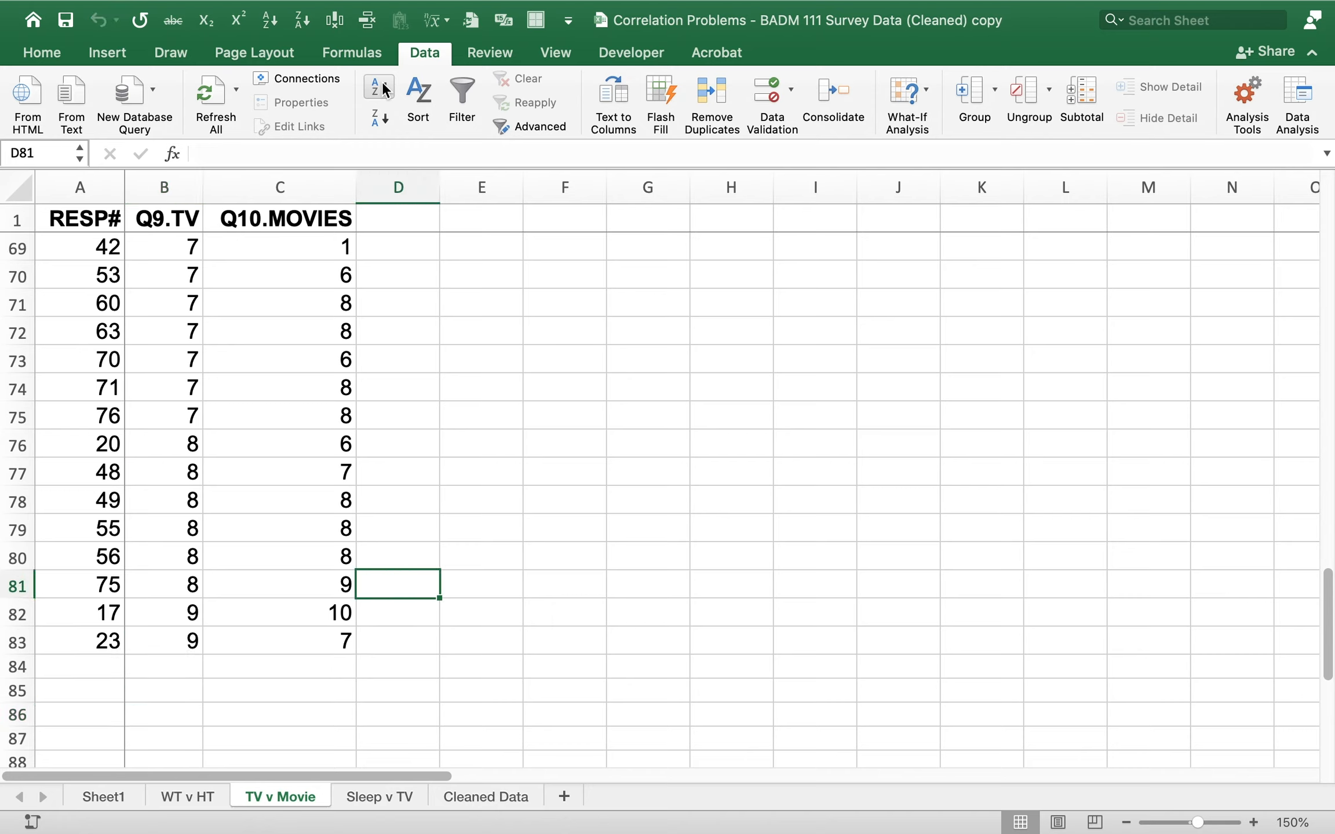
key(Left)
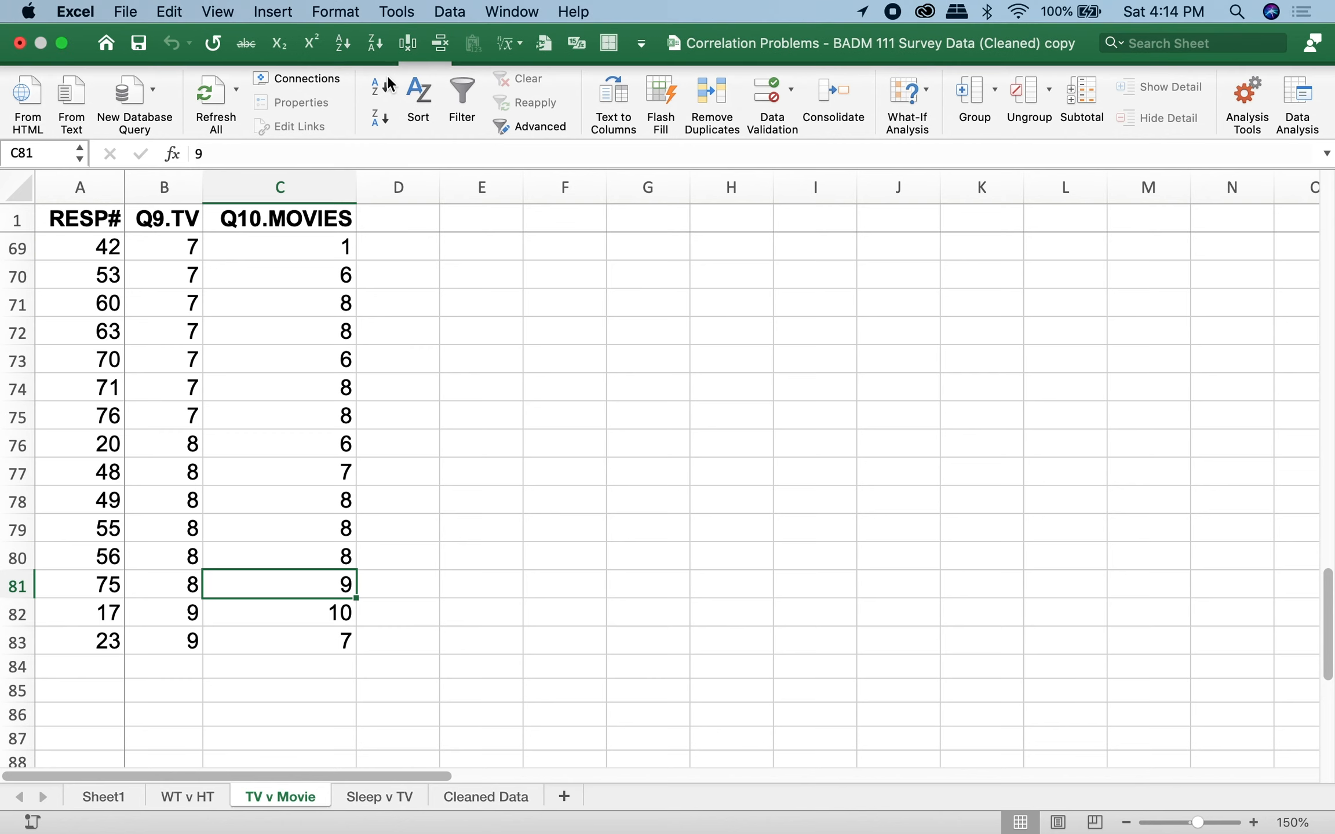
click(383, 84)
key(Down)
key(Down)
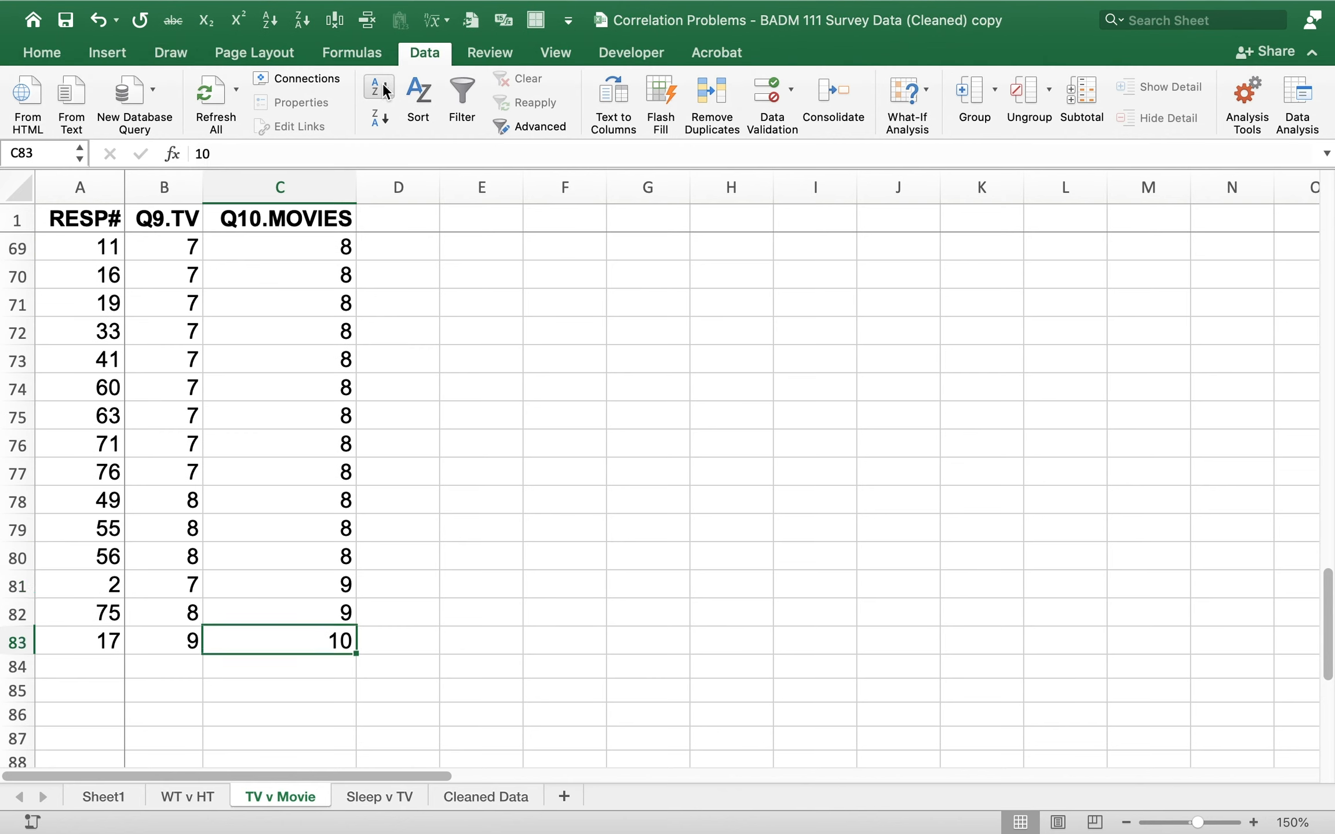
Step: Sort the TV and movie data in ascending order by RESP# and return to the first data row
key(Up)
key(Up)
key(Left)
key(Left)
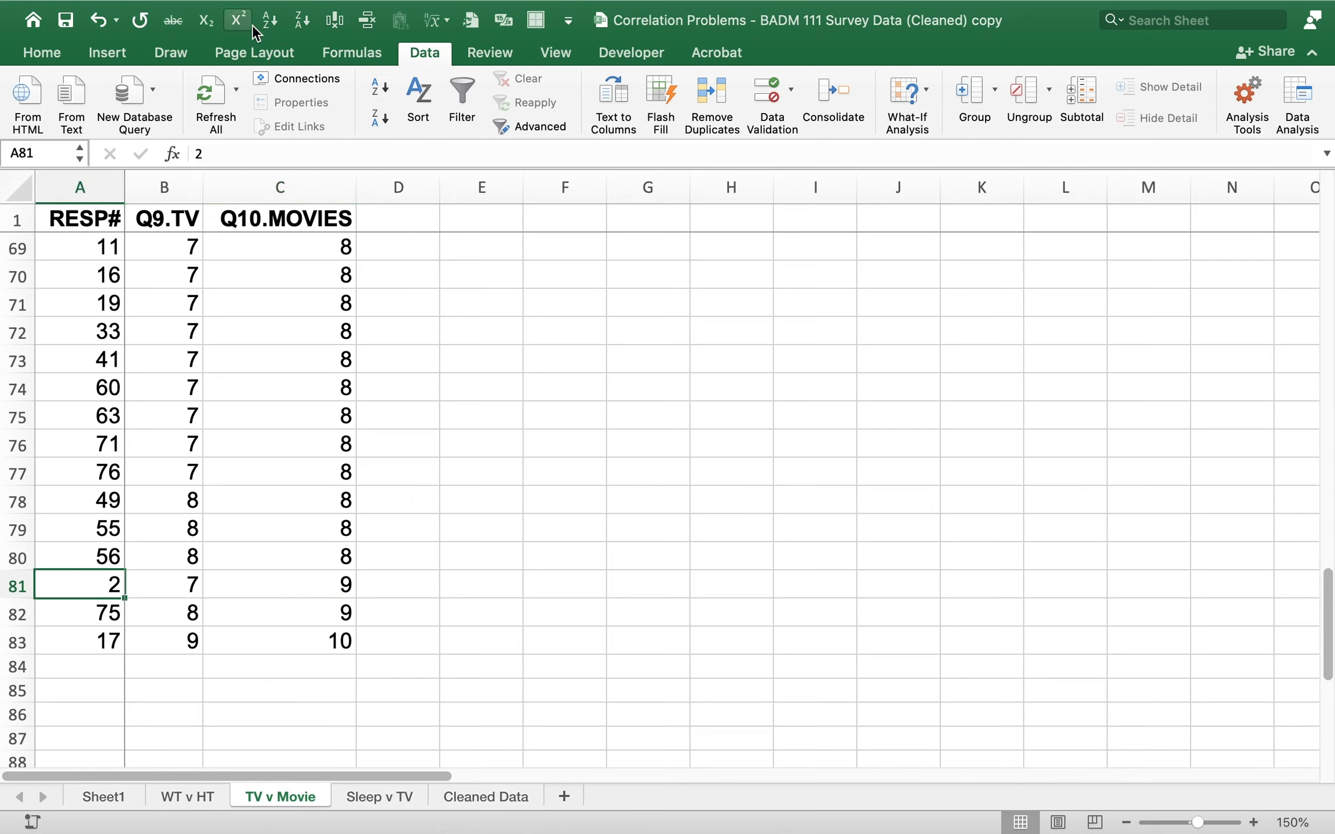
click(381, 93)
key(ctrl+Home)
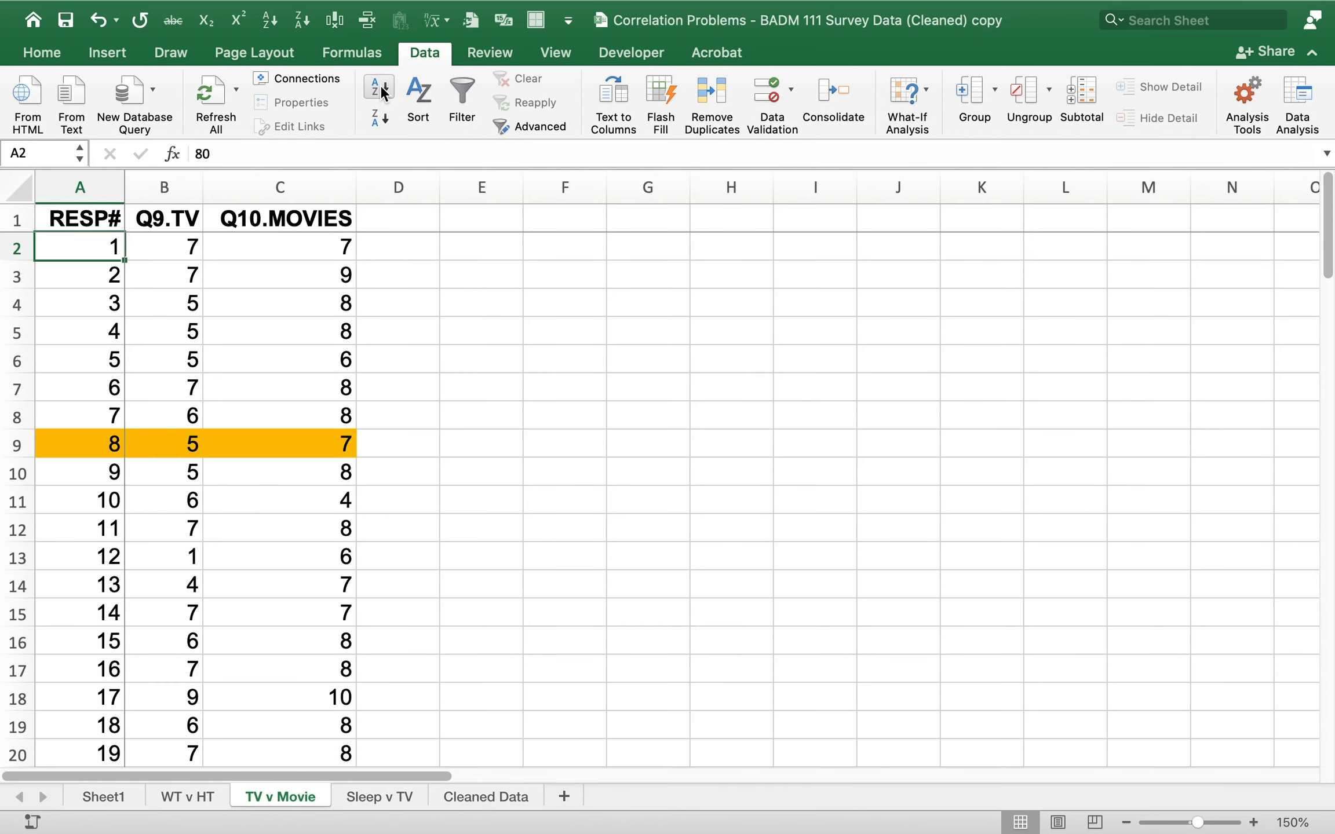
Step: Examine the orange-highlighted row for respondent 8 in the TV and movie data
key(Down)
key(Down)
key(Down)
key(Down)
key(Down)
key(Down)
key(Down)
key(Down)
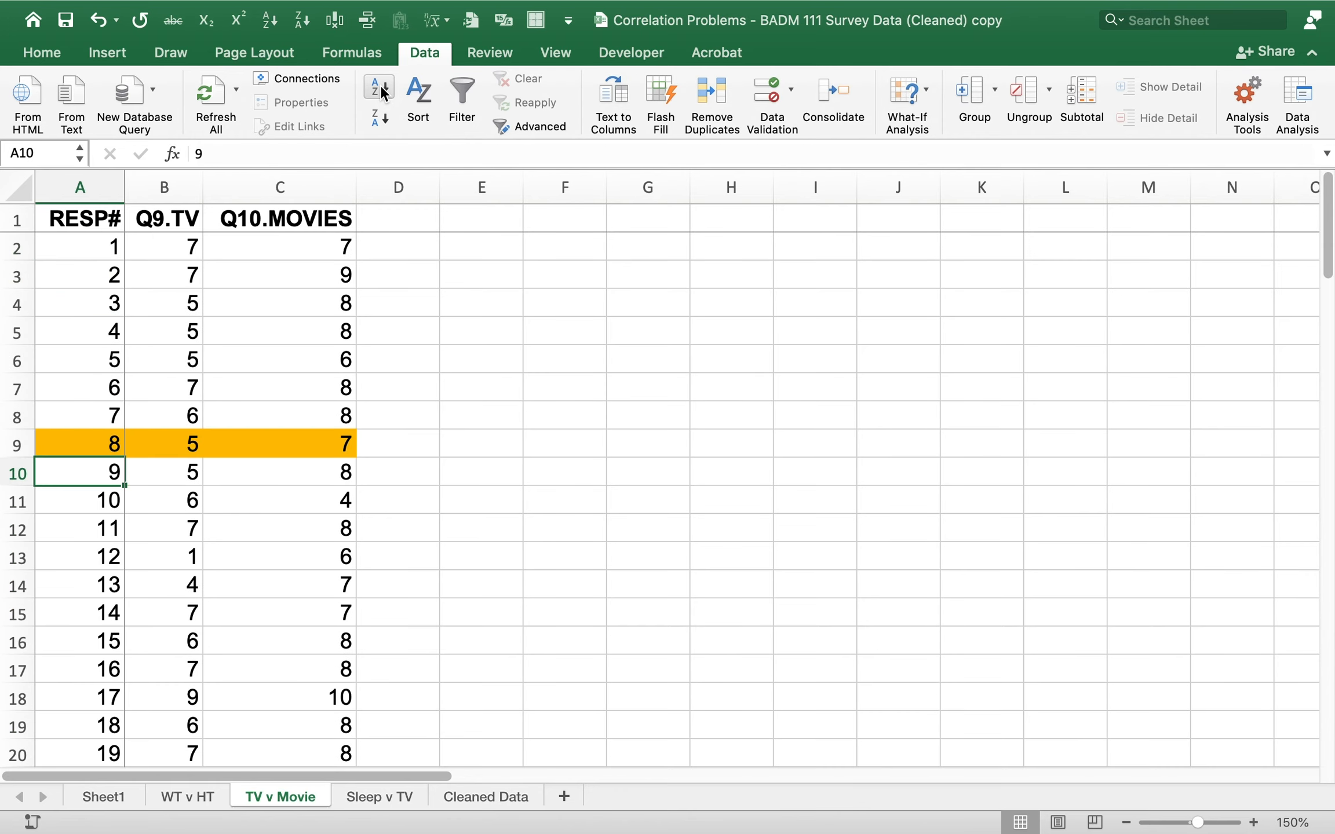
key(Up)
key(shift+Right)
key(shift+Right)
key(Right)
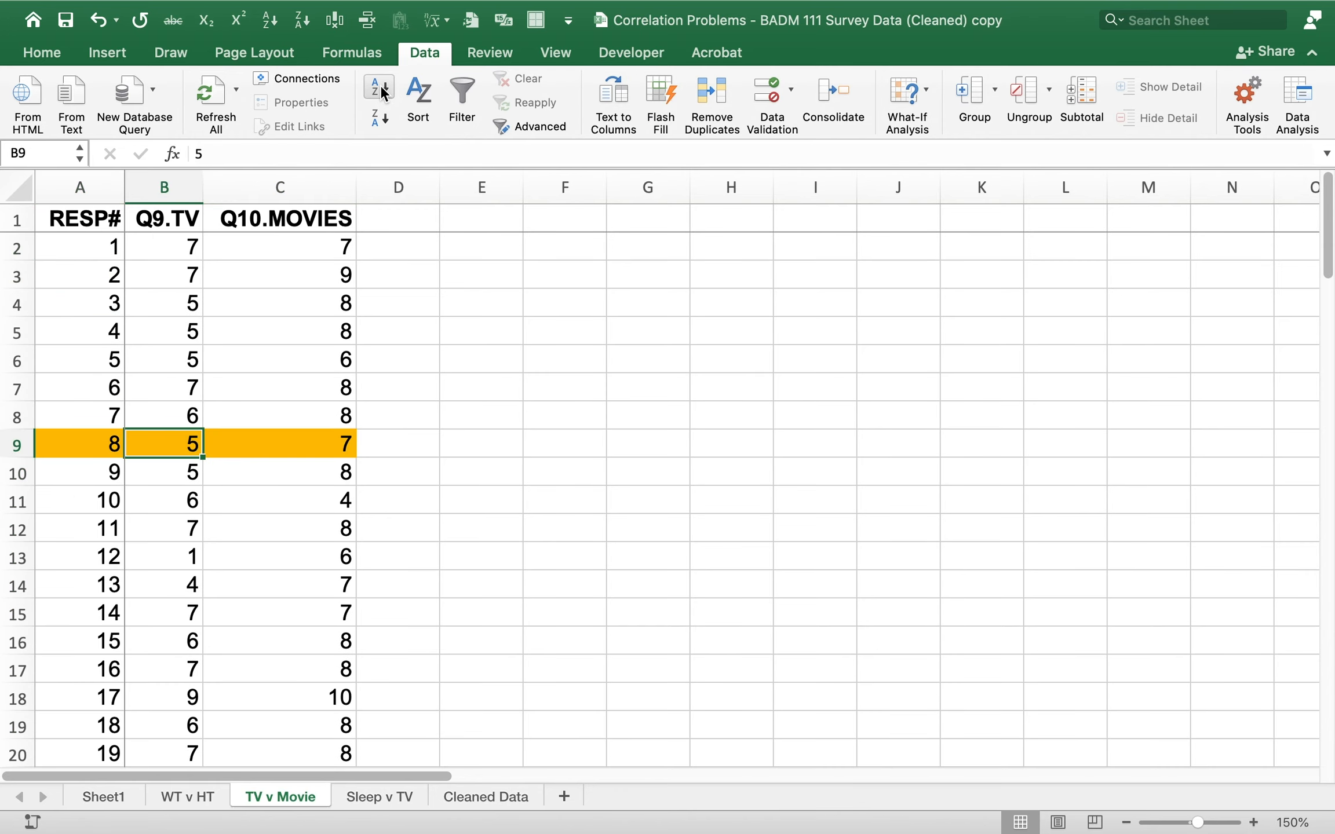
Step: Copy the Q9.TV and Q10.MOVIES columns with their headers, from row 1 through row 83
key(Up)
key(Up)
key(Up)
key(Up)
key(Up)
key(Up)
key(Up)
key(Up)
key(shift+Right)
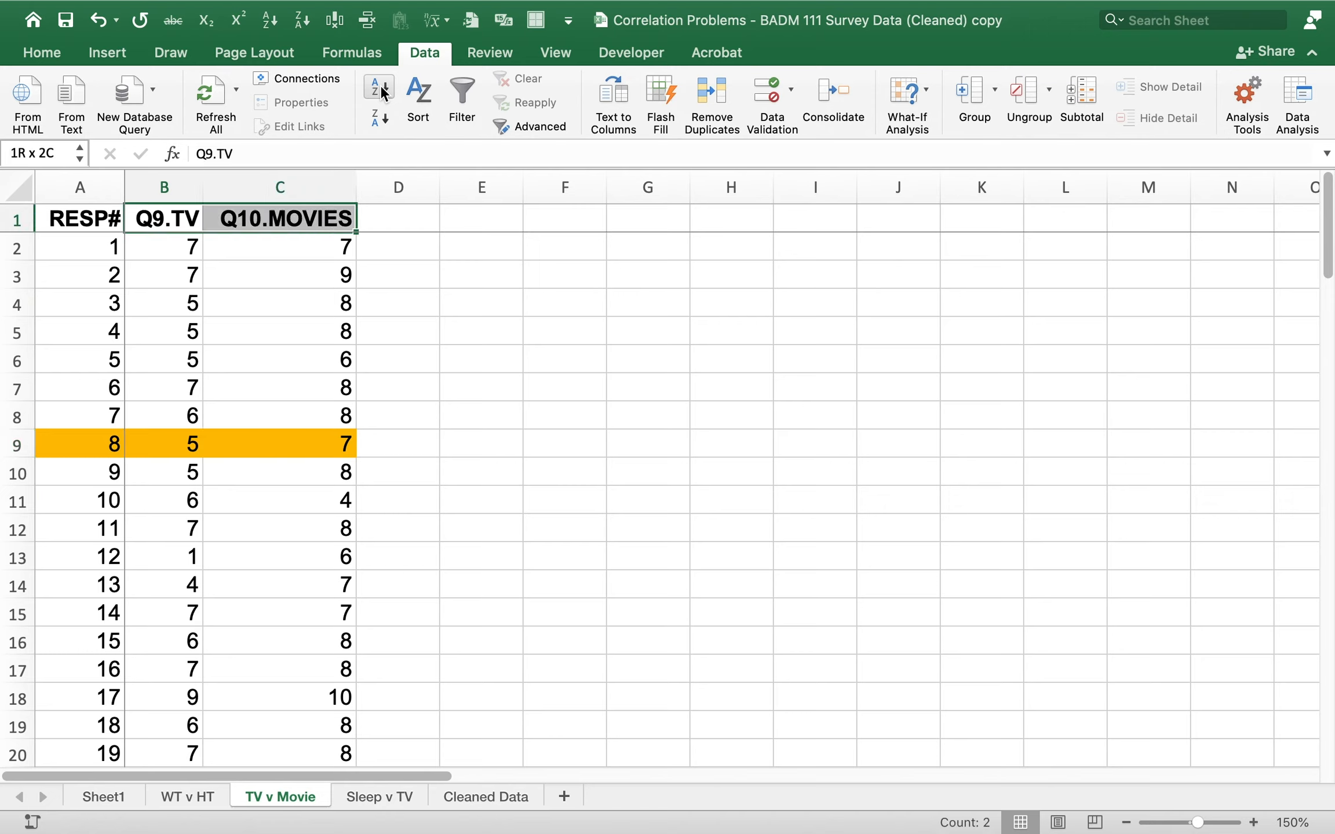
key(shift+Down)
key(shift+Down)
key(shift+Down)
key(shift+Down)
key(shift+Down)
key(shift+Down)
key(shift+Down)
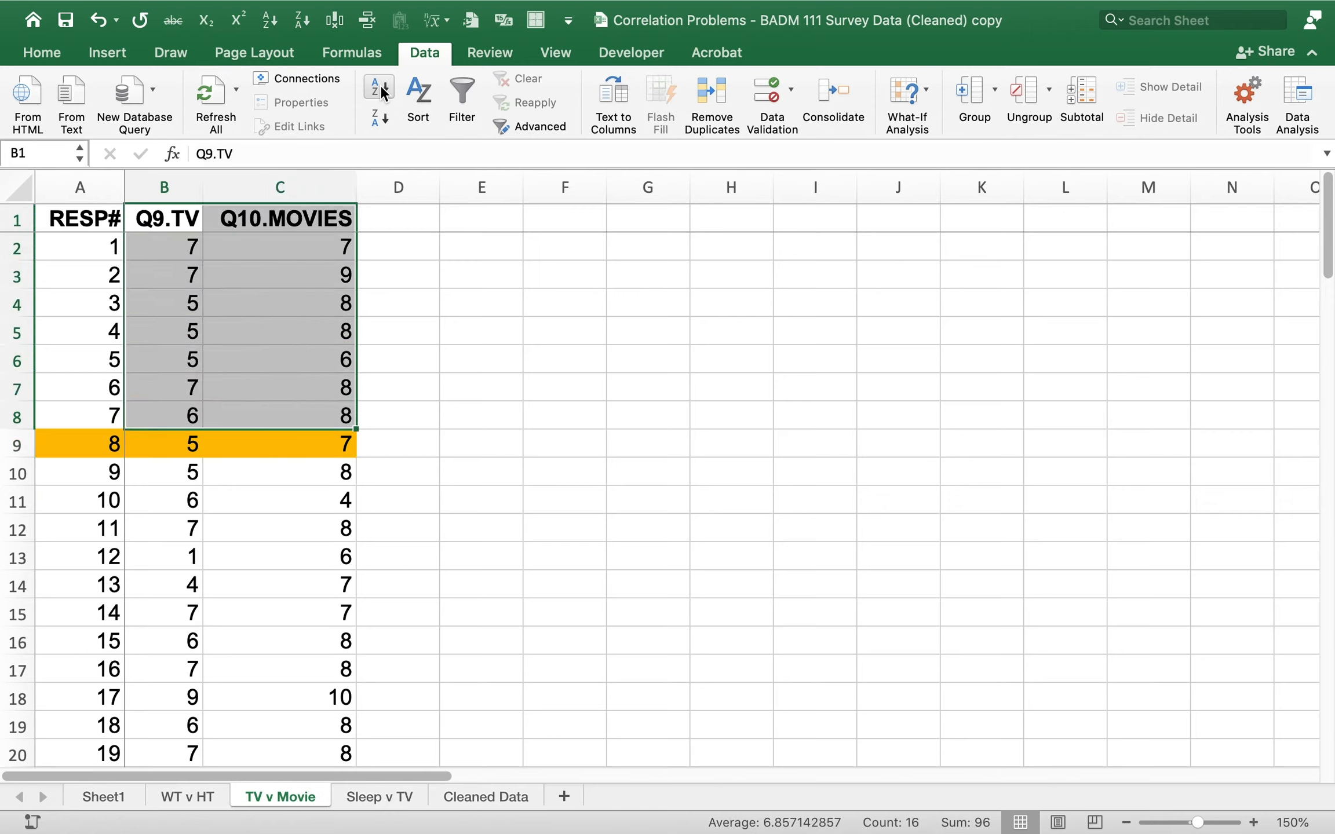
key(ctrl+shift+Down)
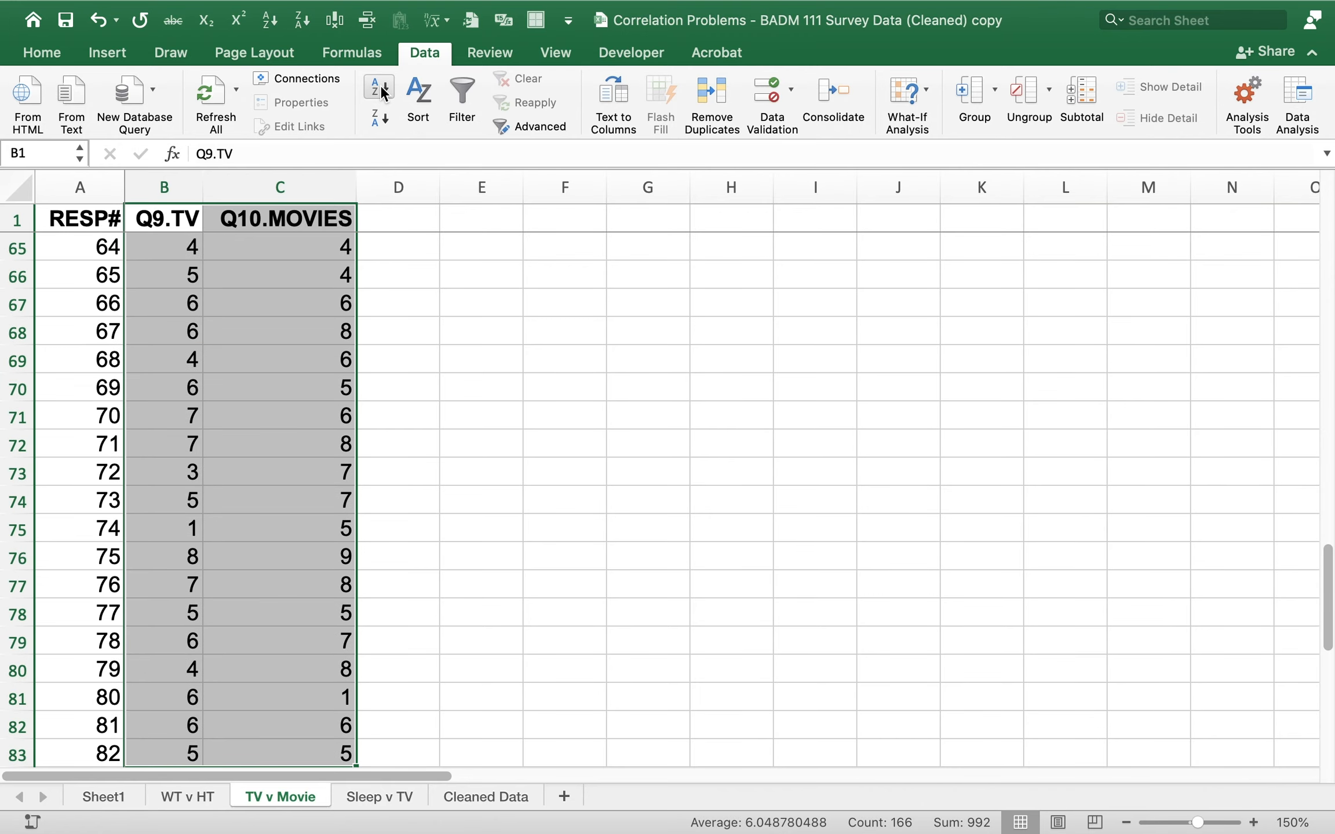
key(super+c)
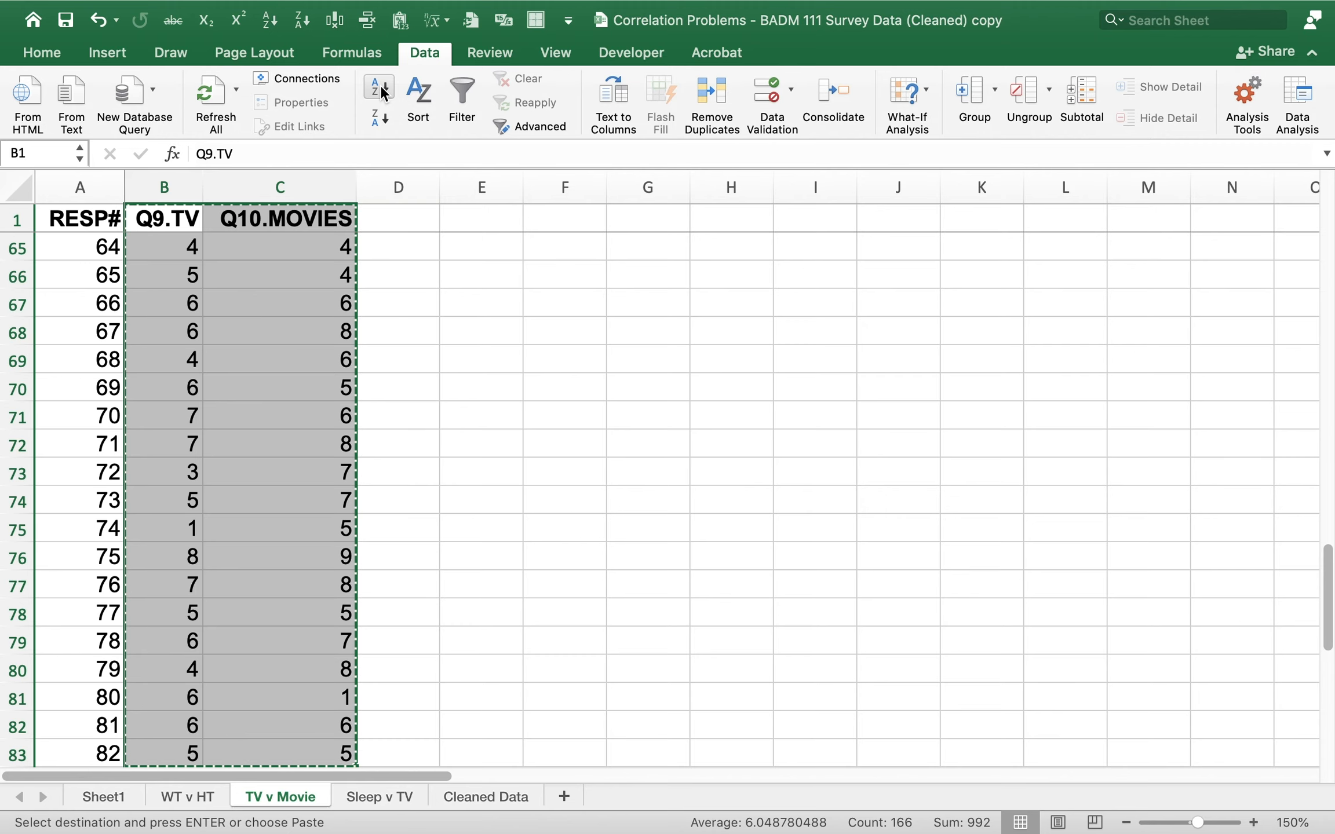
Step: Switch to the correlation template and paste the copied columns as values only, starting in the orange X title cell B29
key(ctrl+Right)
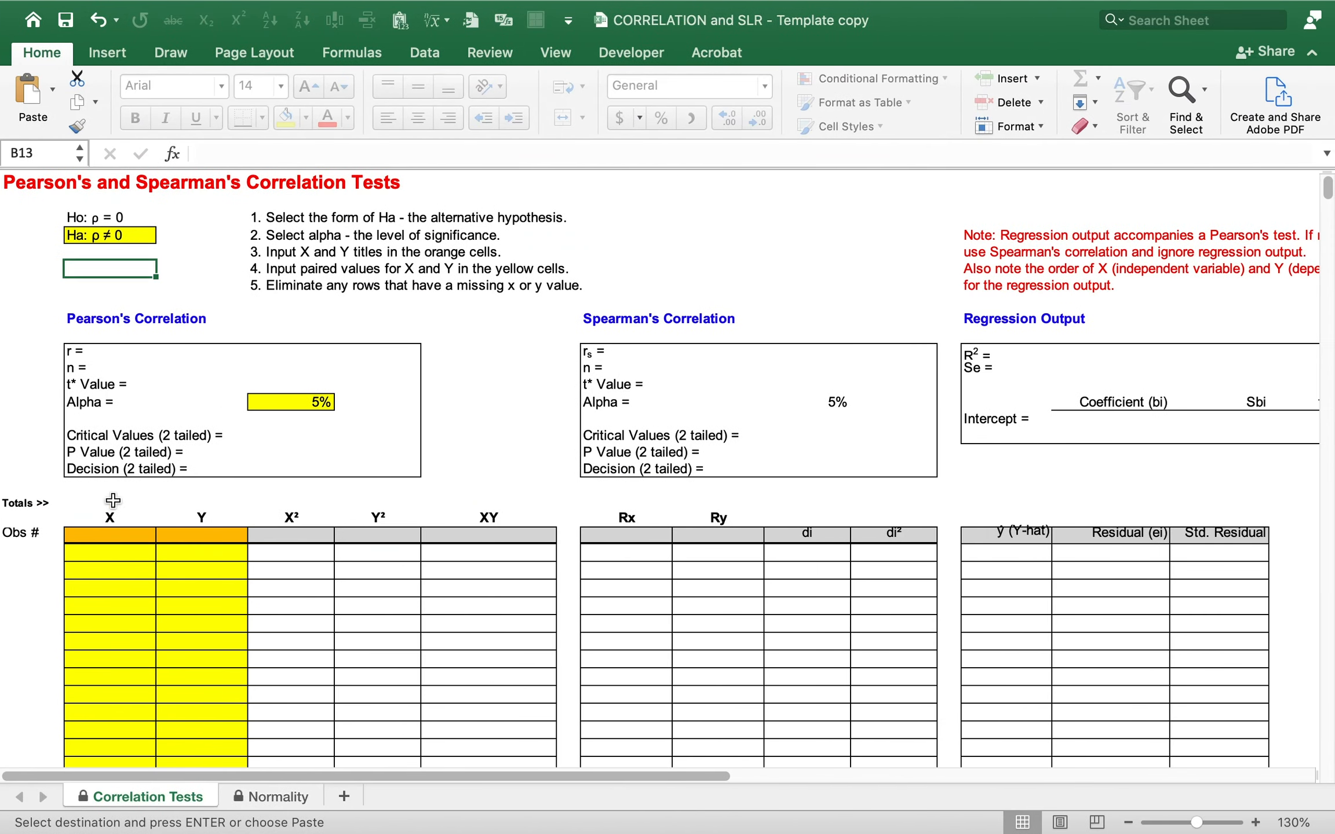
click(103, 535)
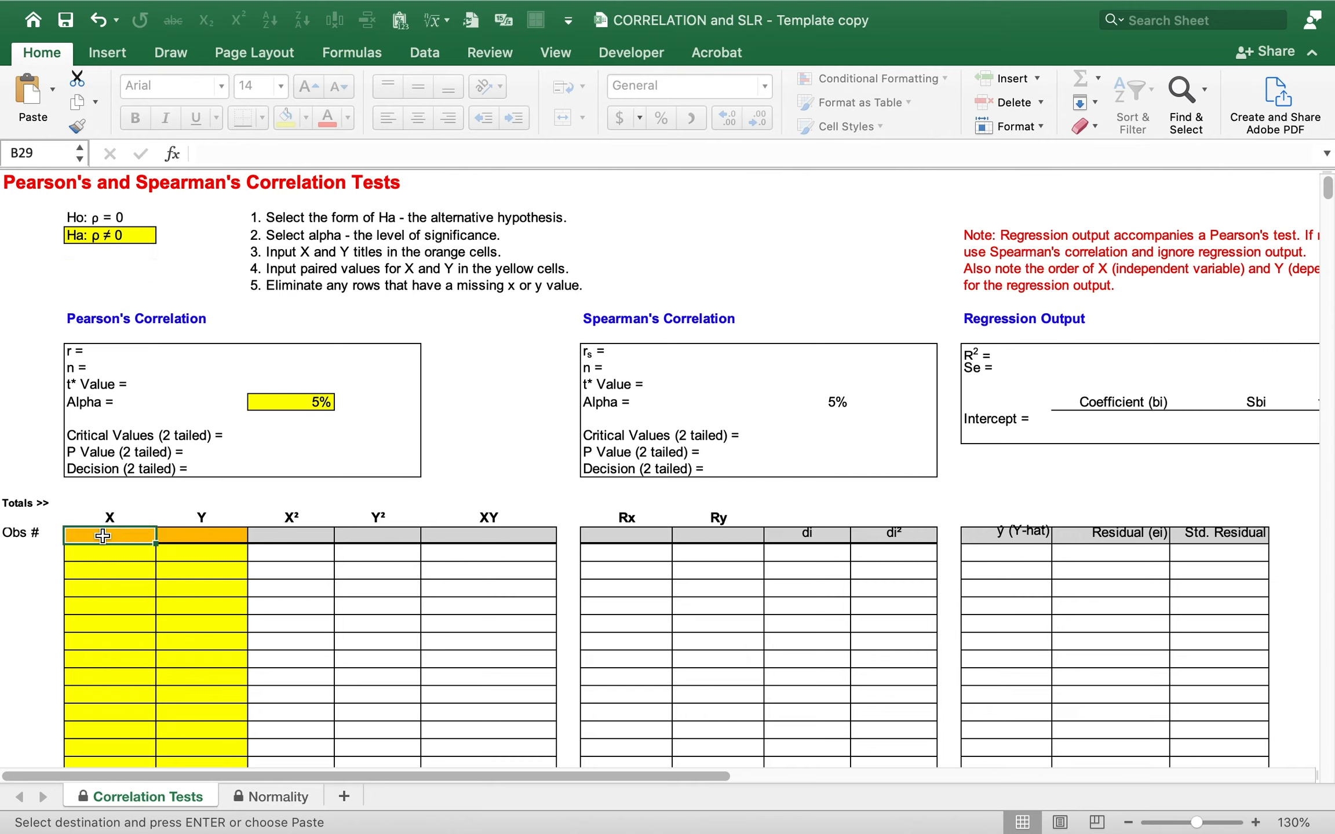
right_click(103, 535)
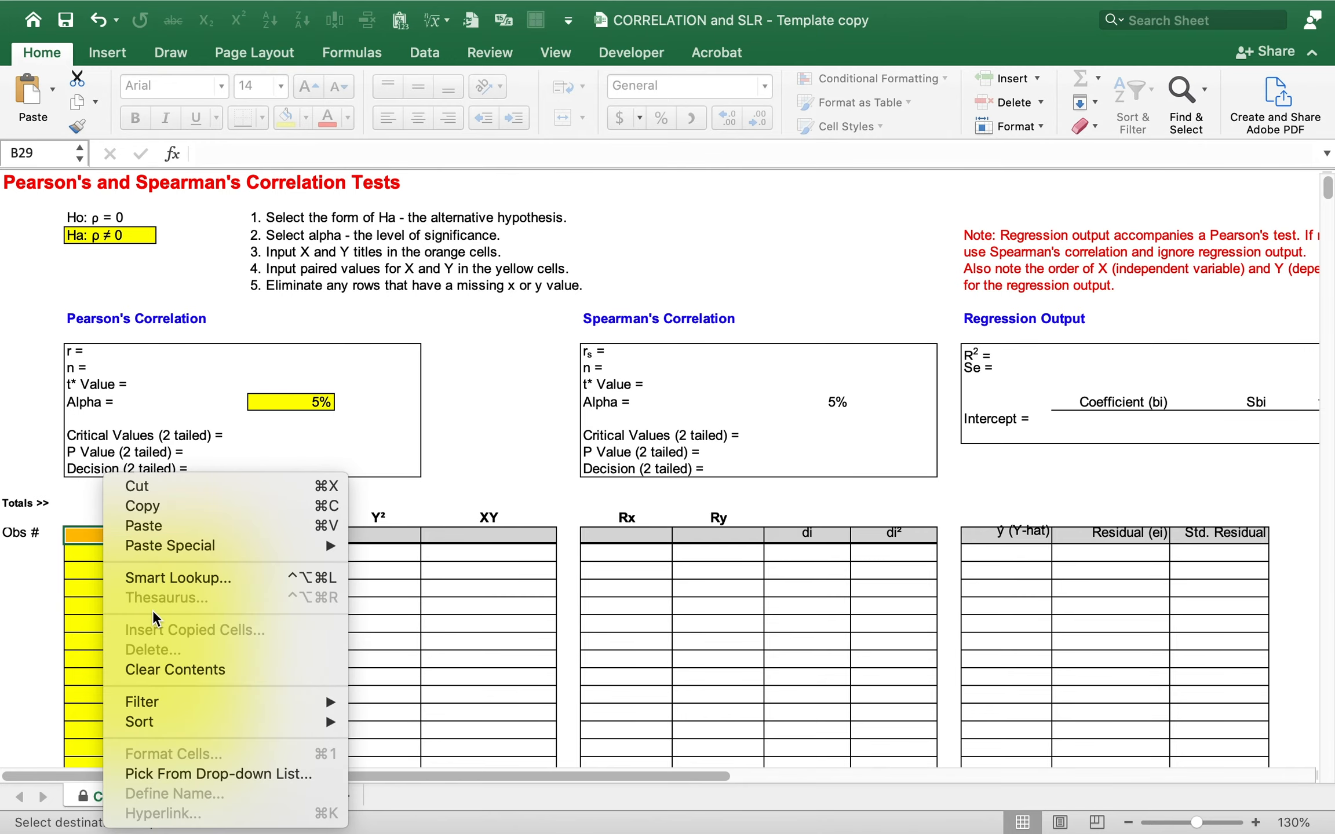
mouse_move(159, 540)
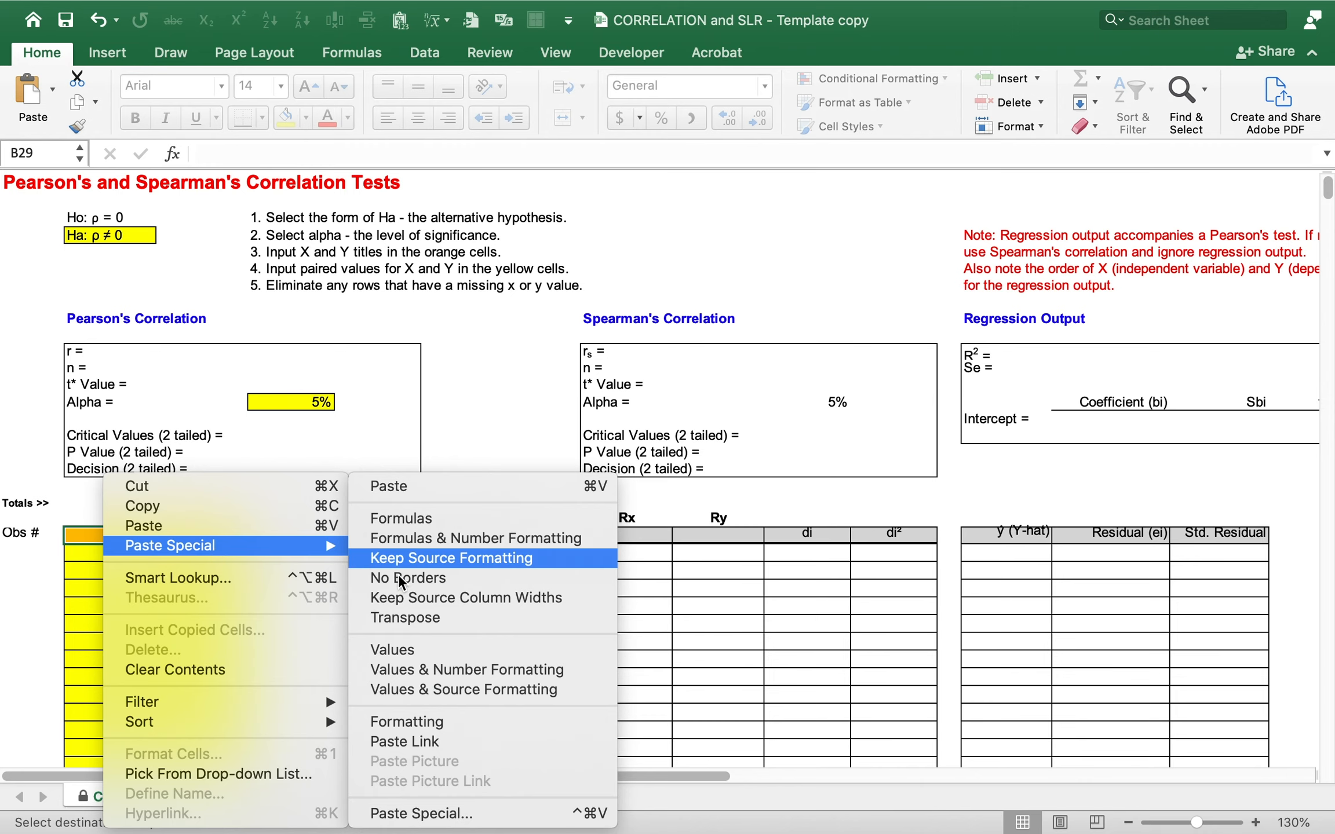
click(412, 651)
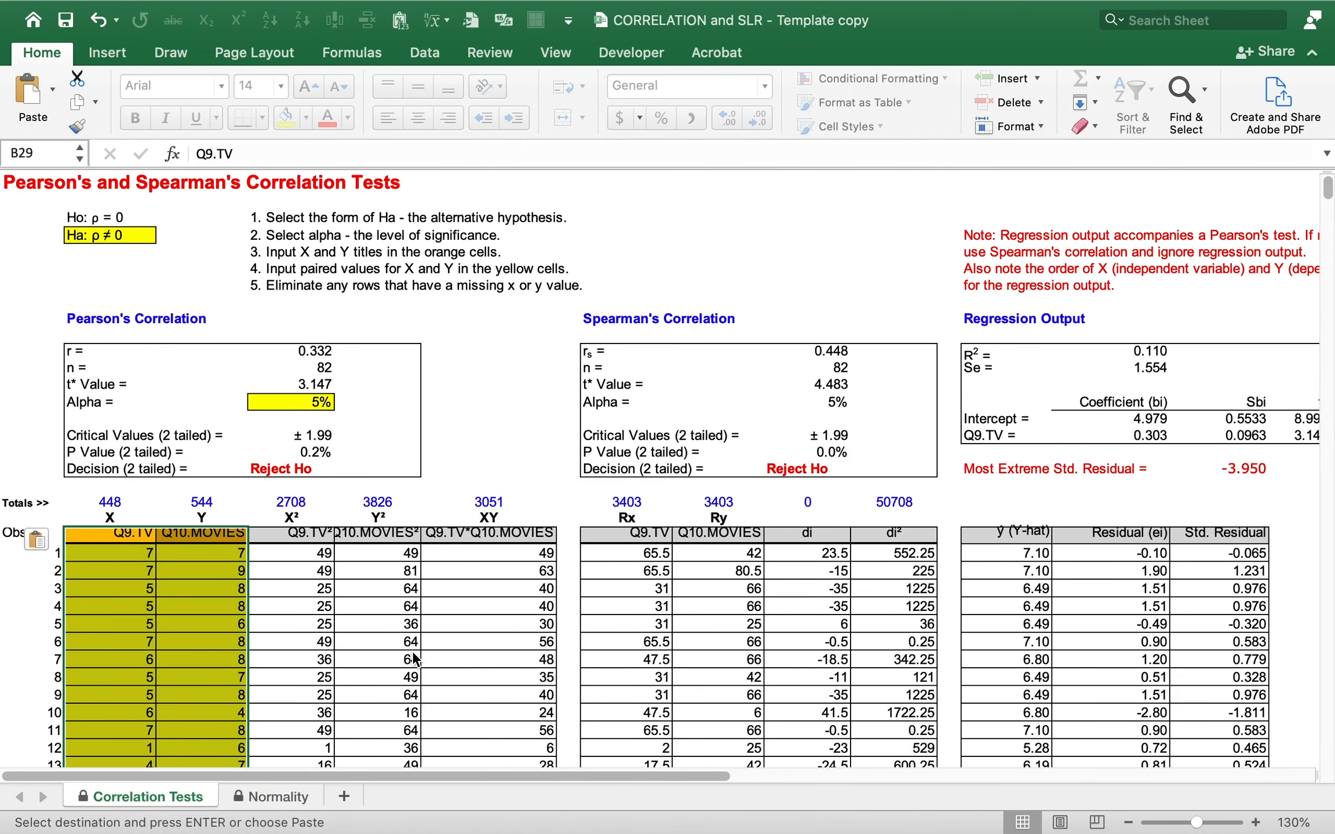
Step: Try the alternative hypothesis Ha: ρ > 0 and restore Ha: ρ ≠ 0
click(124, 237)
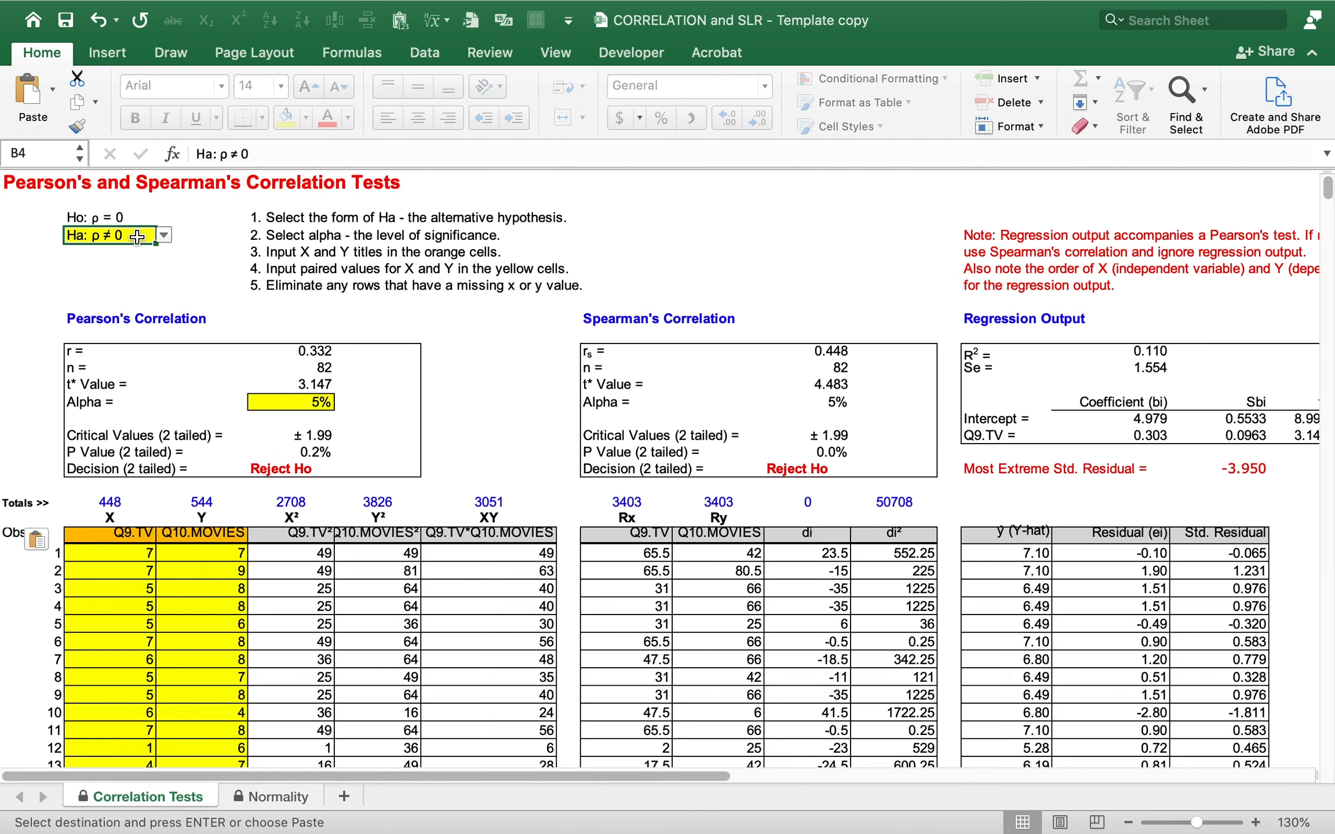
click(165, 235)
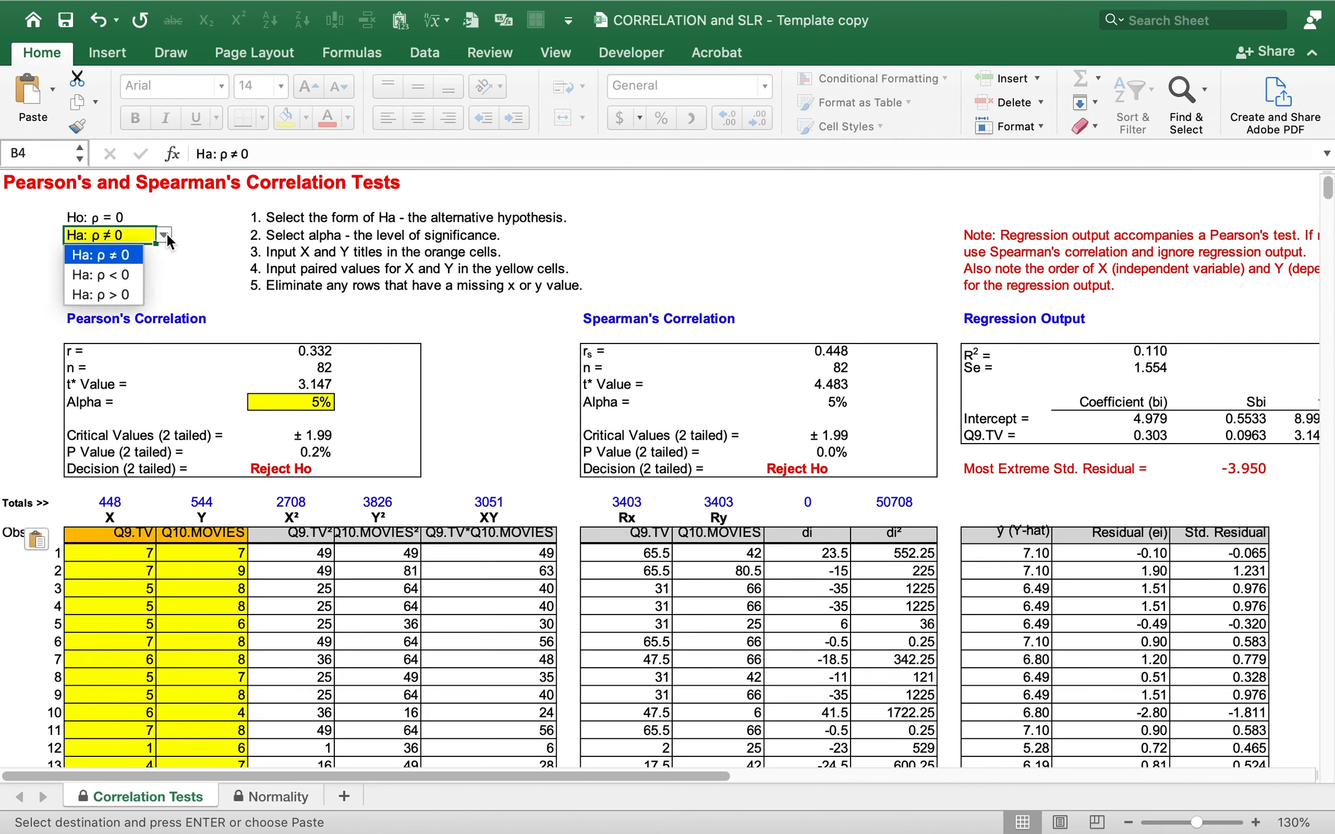
click(113, 296)
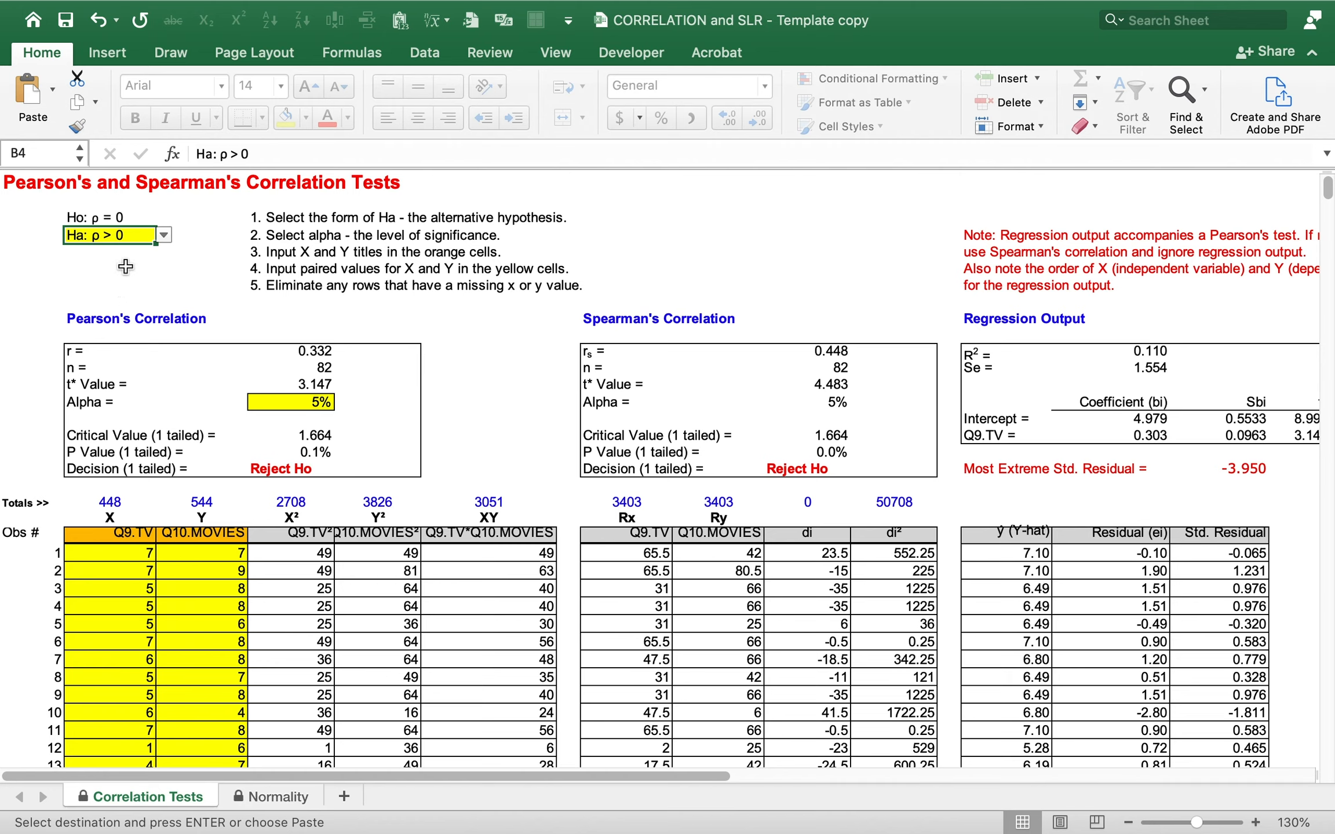
click(164, 236)
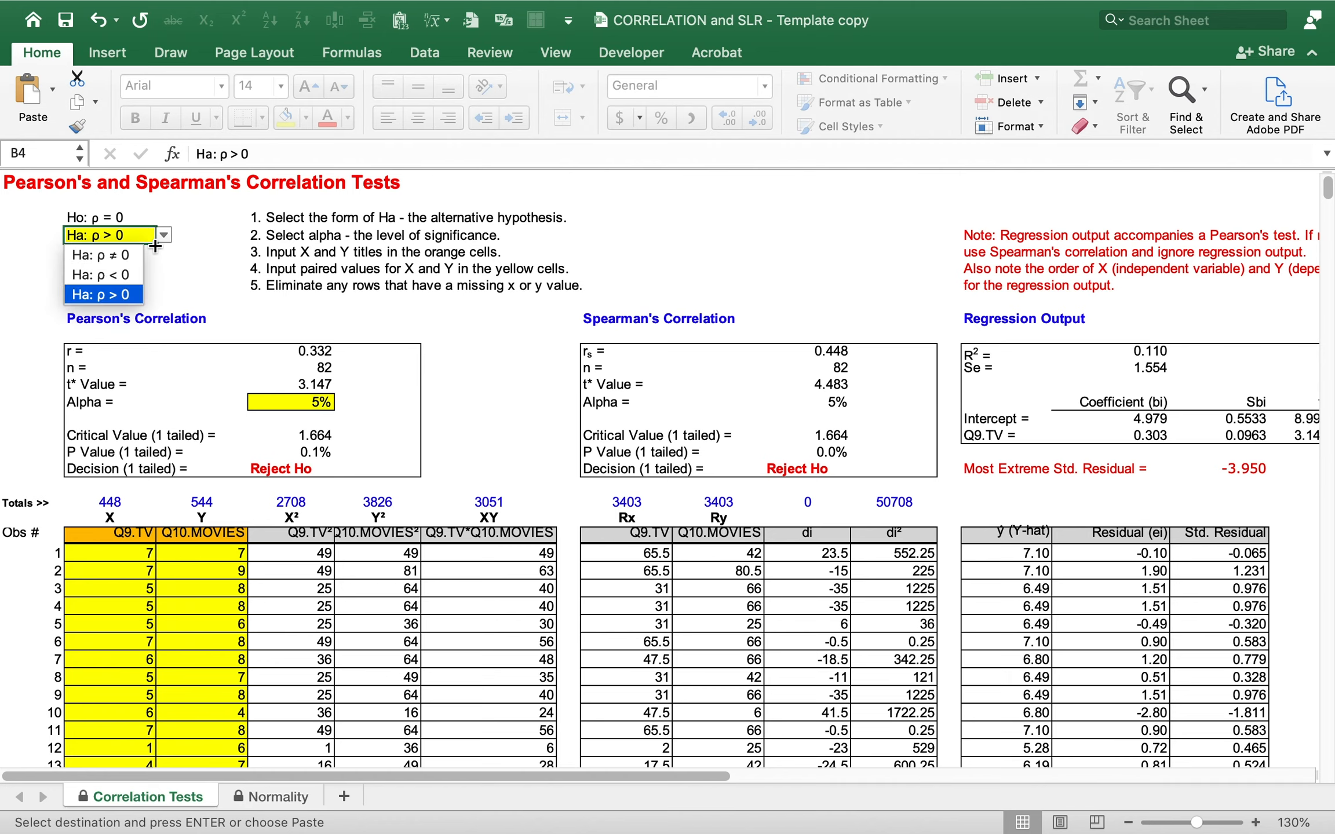
click(126, 258)
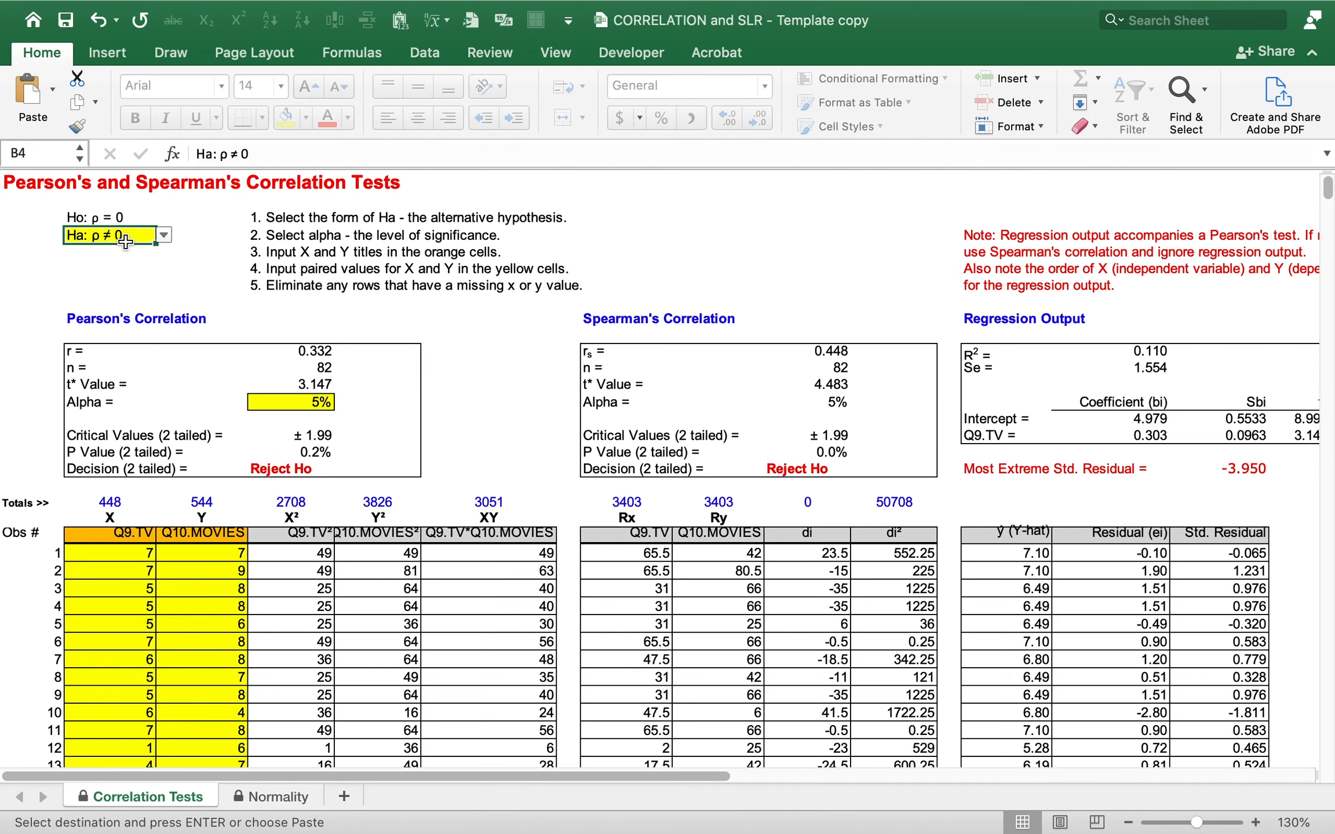
Step: Check the alpha level under Pearson's Correlation and review the Spearman's Correlation section
click(301, 401)
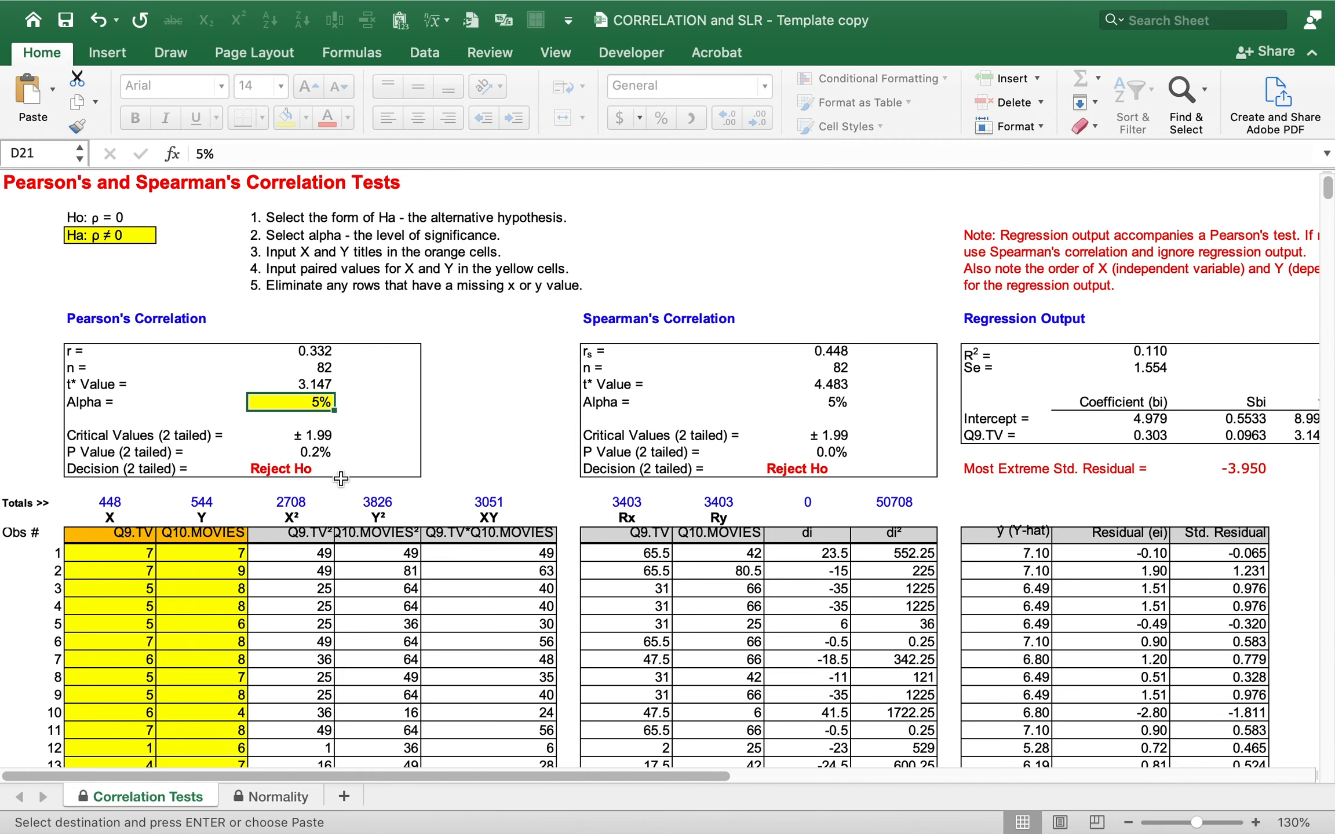
drag(614, 319, 871, 542)
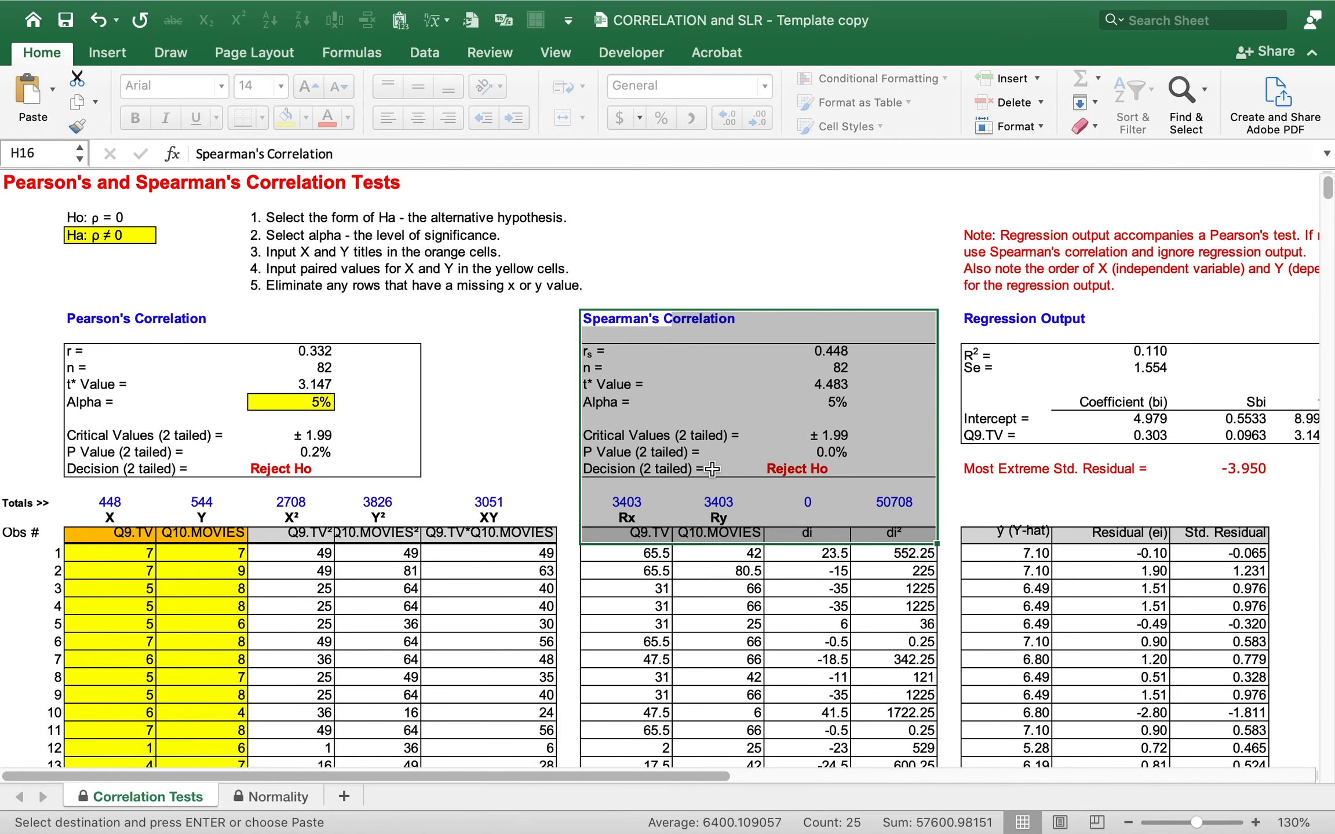
click(708, 414)
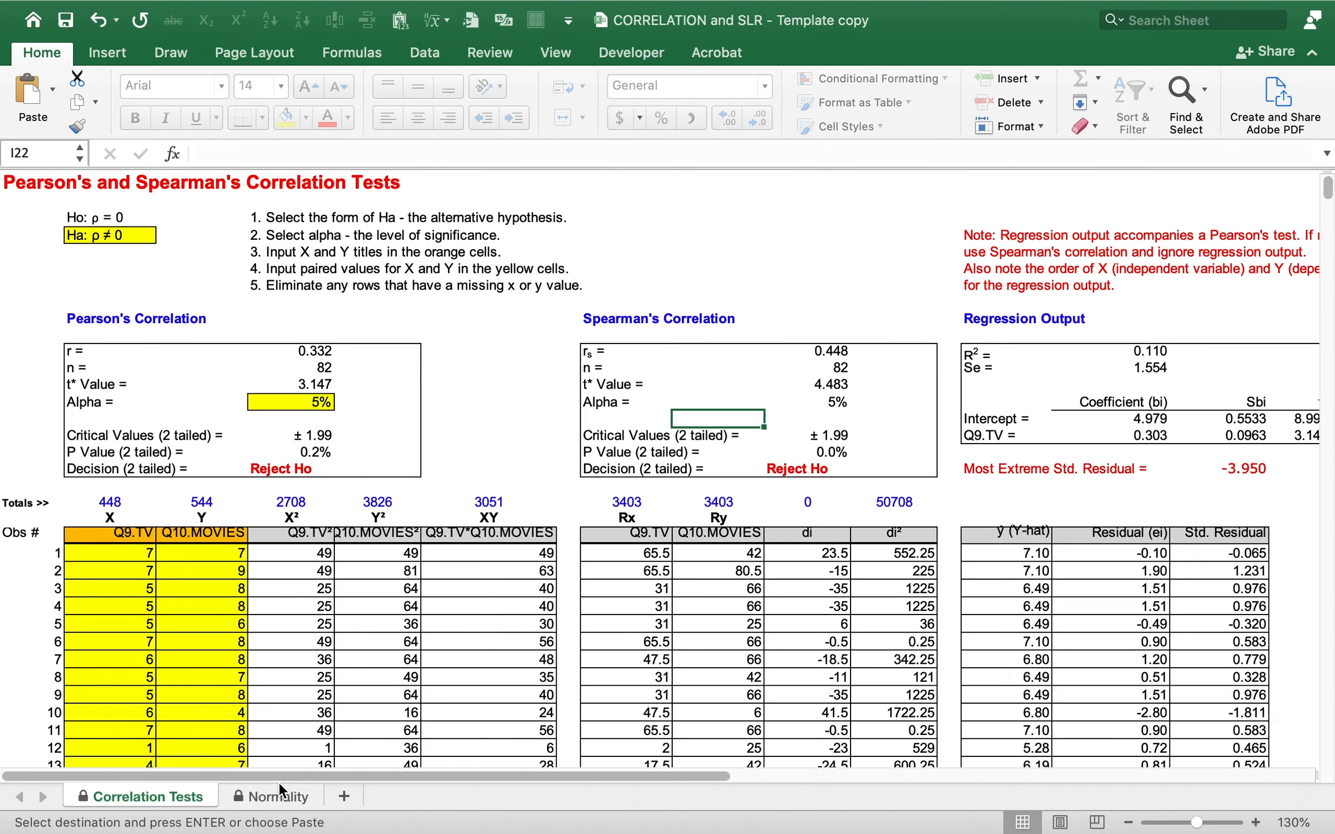
Step: Review the Anderson-Darling results on the Normality sheet, including the sample sizes of Q9.TV and Q10.MOVIES
click(278, 796)
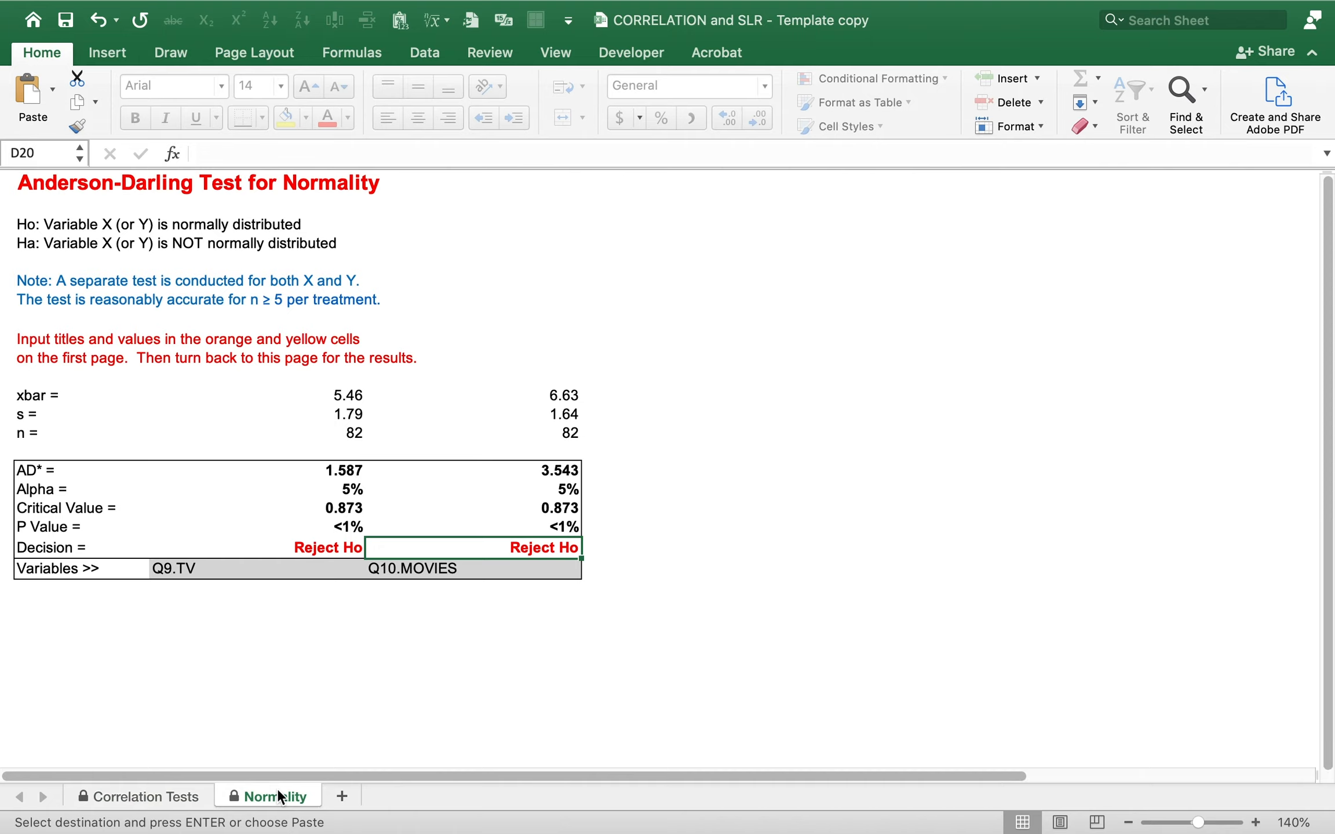
click(346, 432)
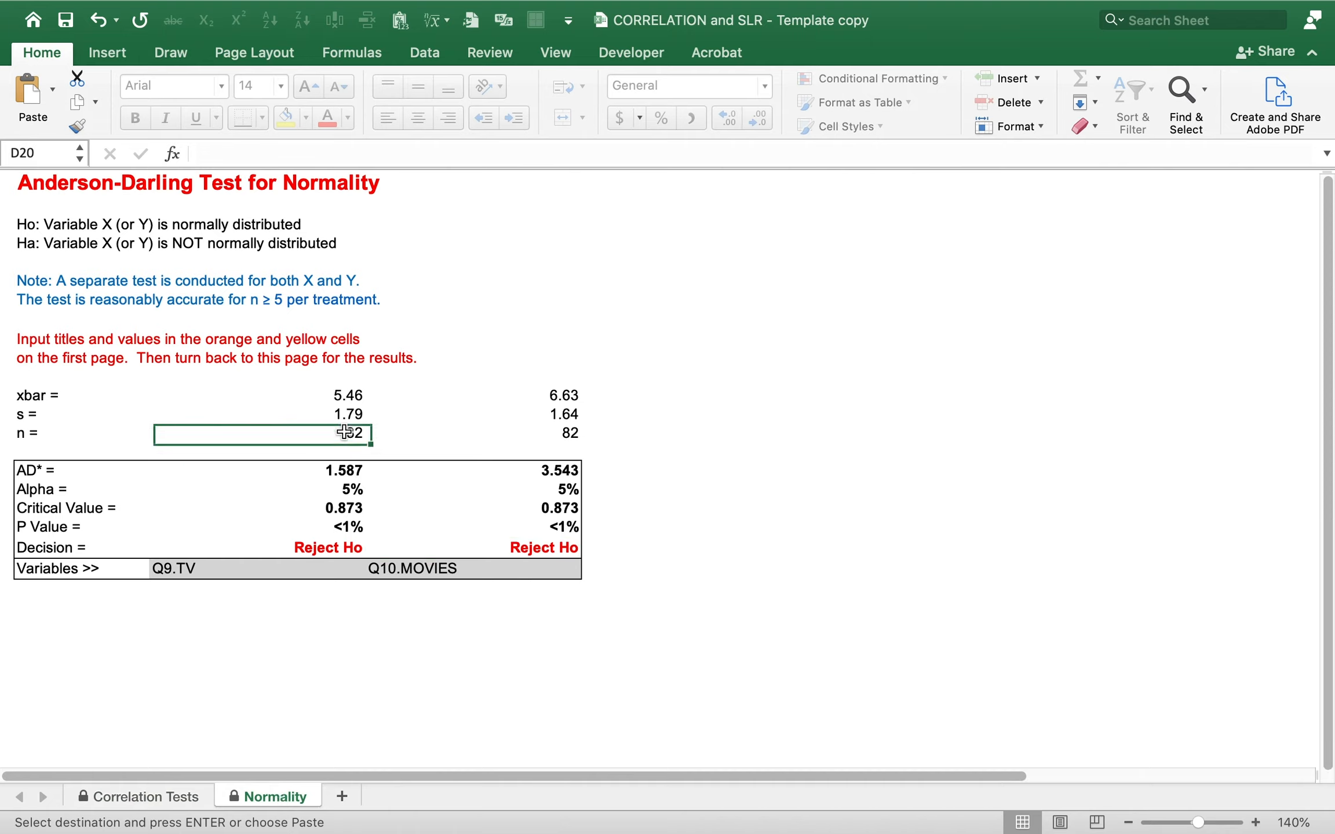
drag(345, 431, 502, 426)
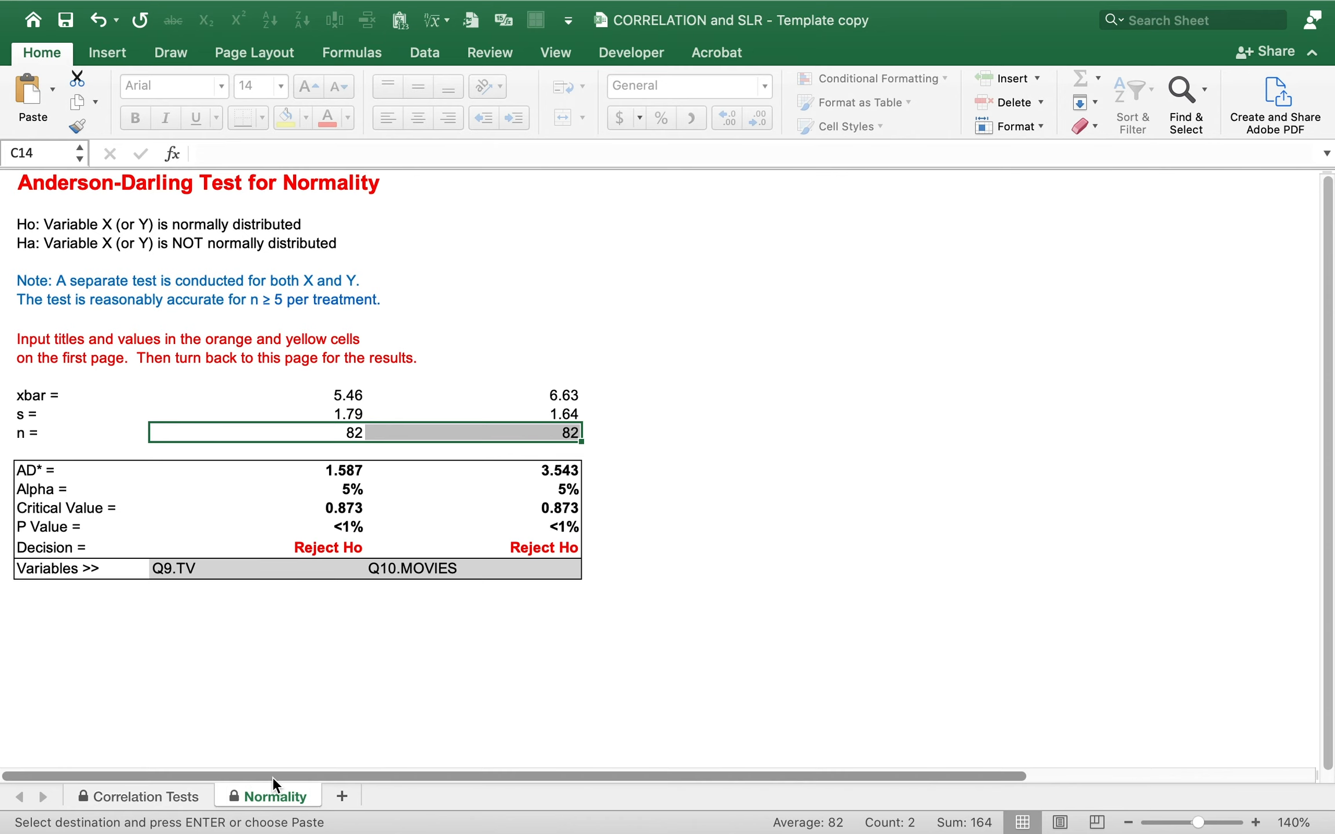
Step: Return to the Correlation Tests sheet and read across the Q9.TV row of the regression output to its upper 95% limit
click(174, 799)
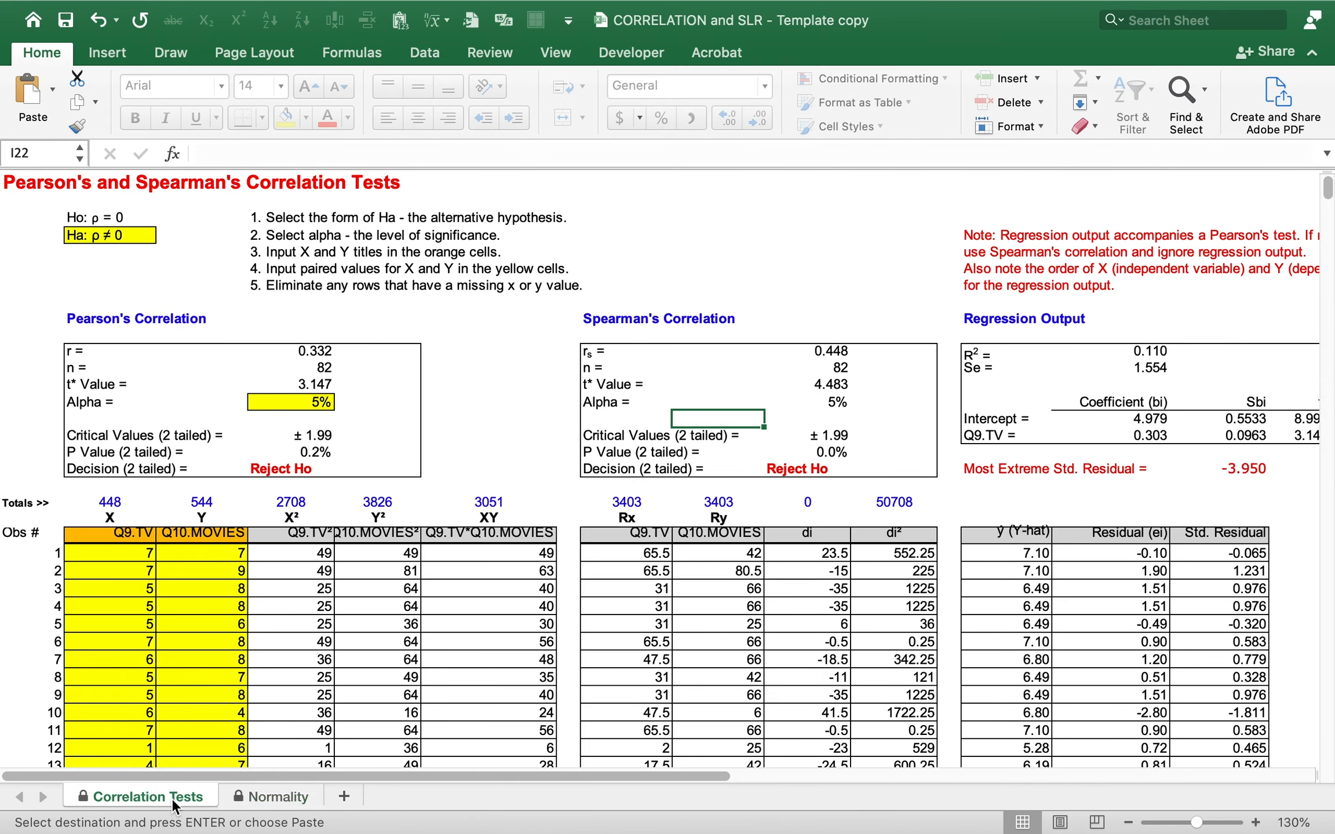
click(993, 429)
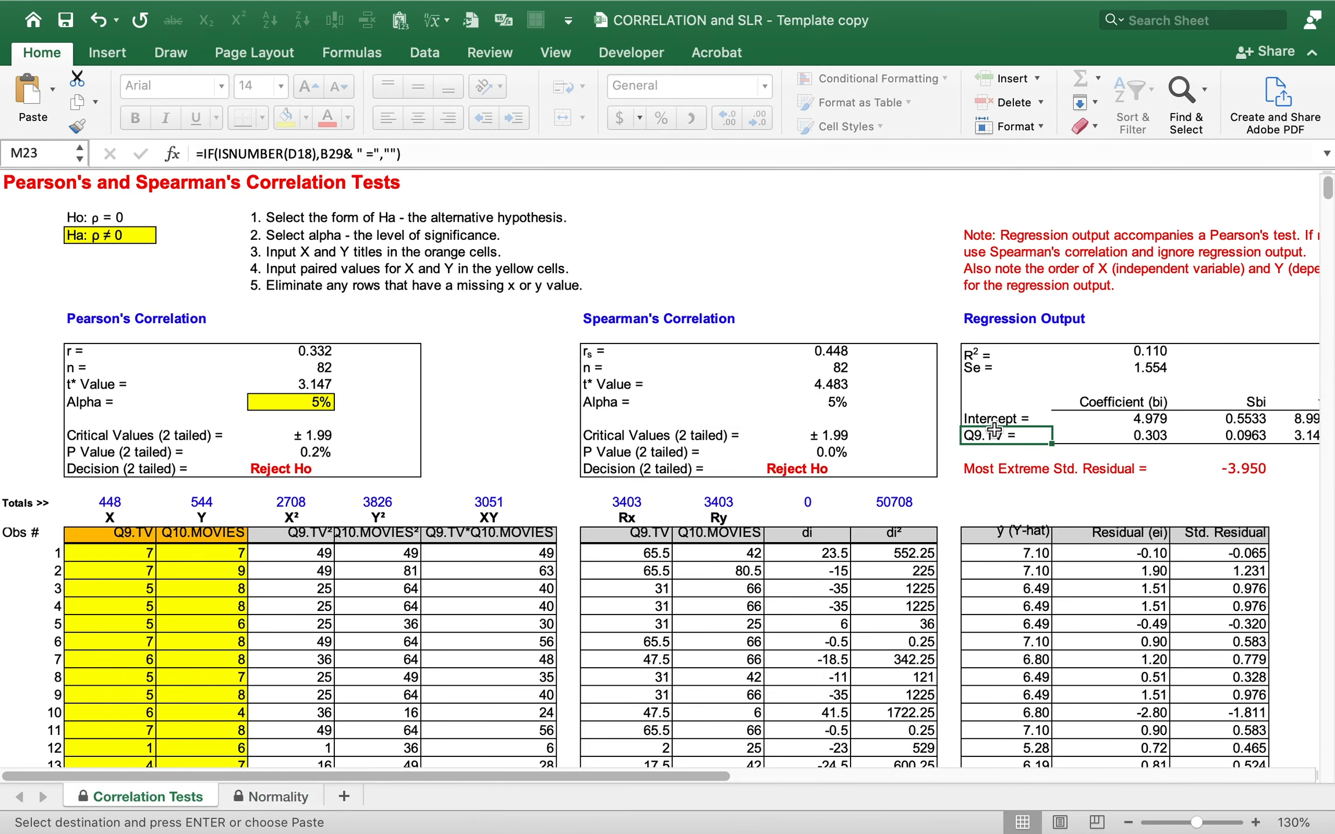
key(Right)
key(Right)
key(Right)
key(Right)
key(Right)
key(Right)
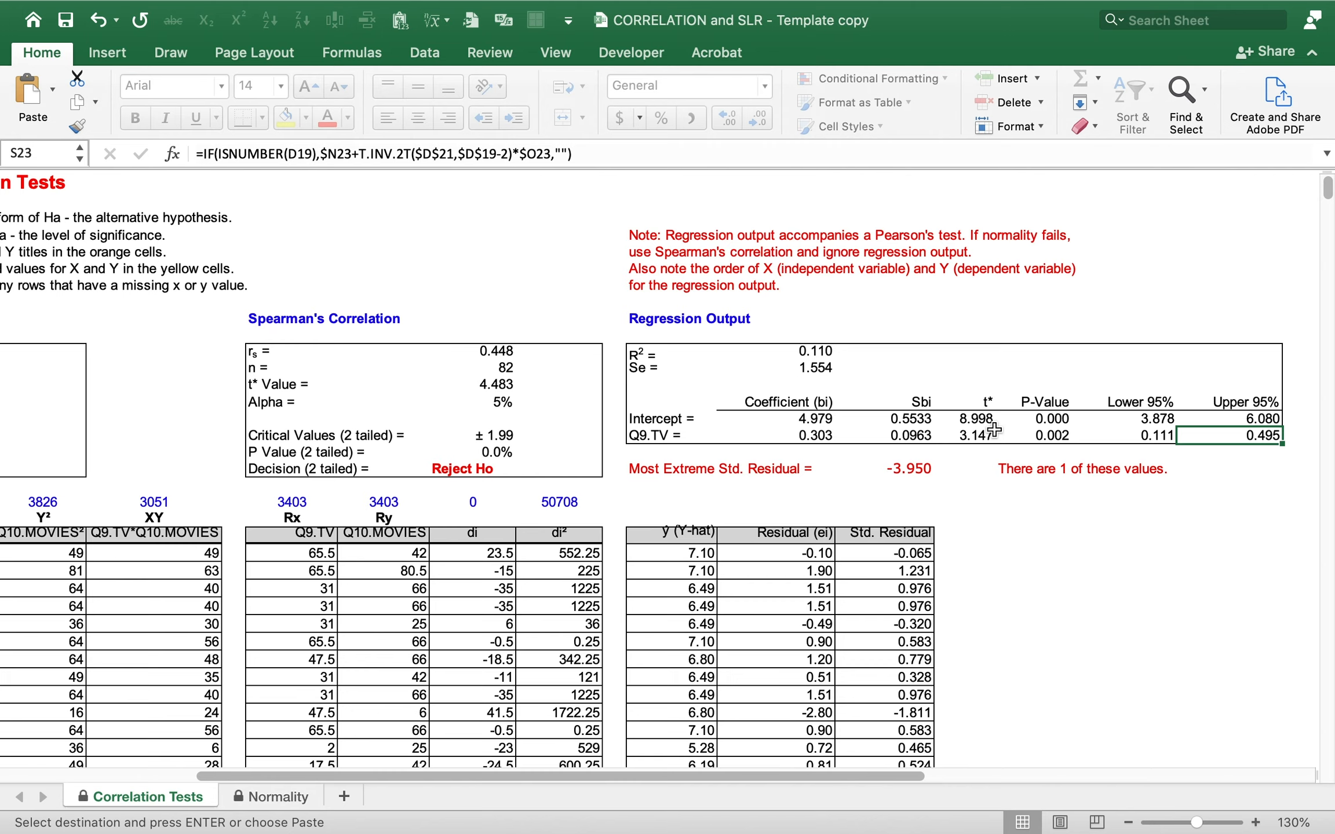
Step: Select the Spearman's Correlation block from its title through the decision row and enlarge the sheet to 170%
click(297, 320)
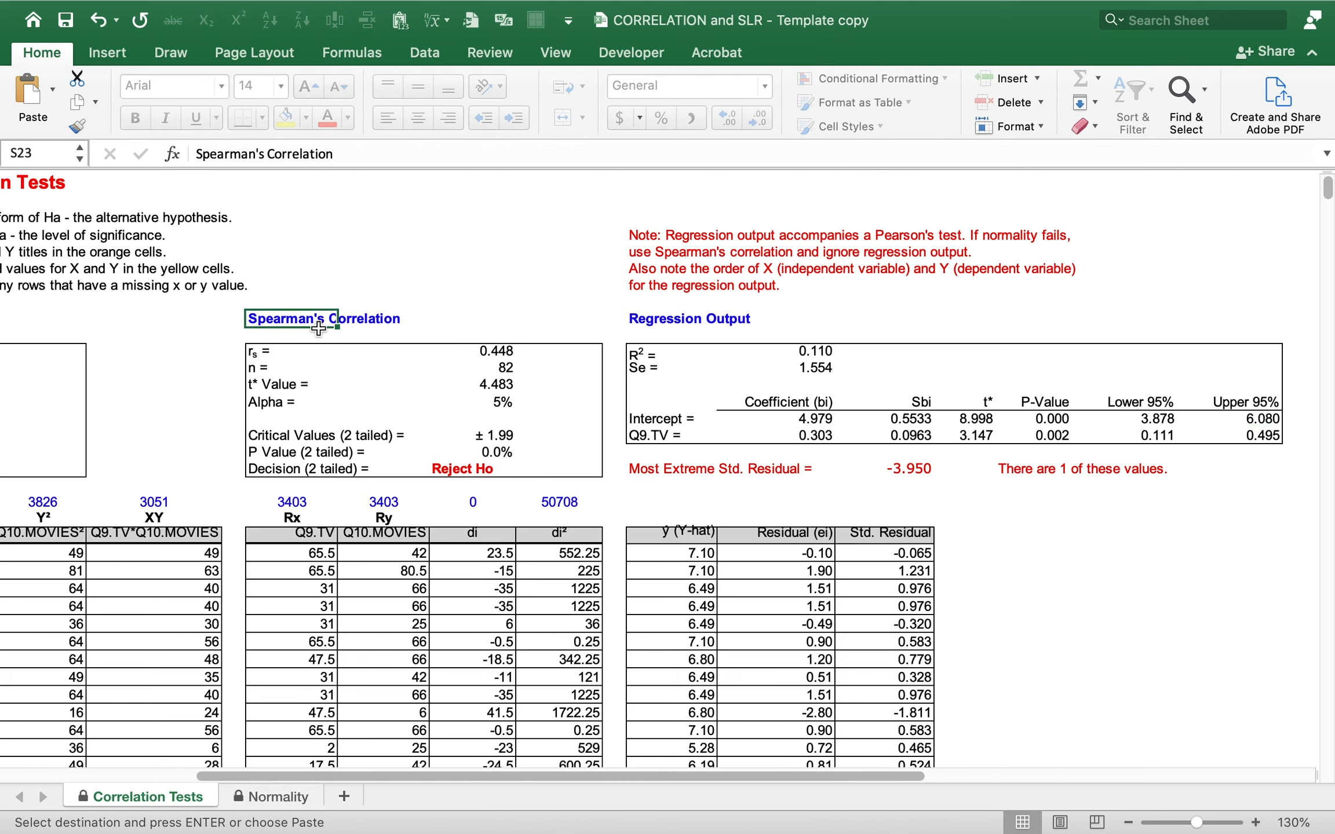
drag(318, 328, 566, 541)
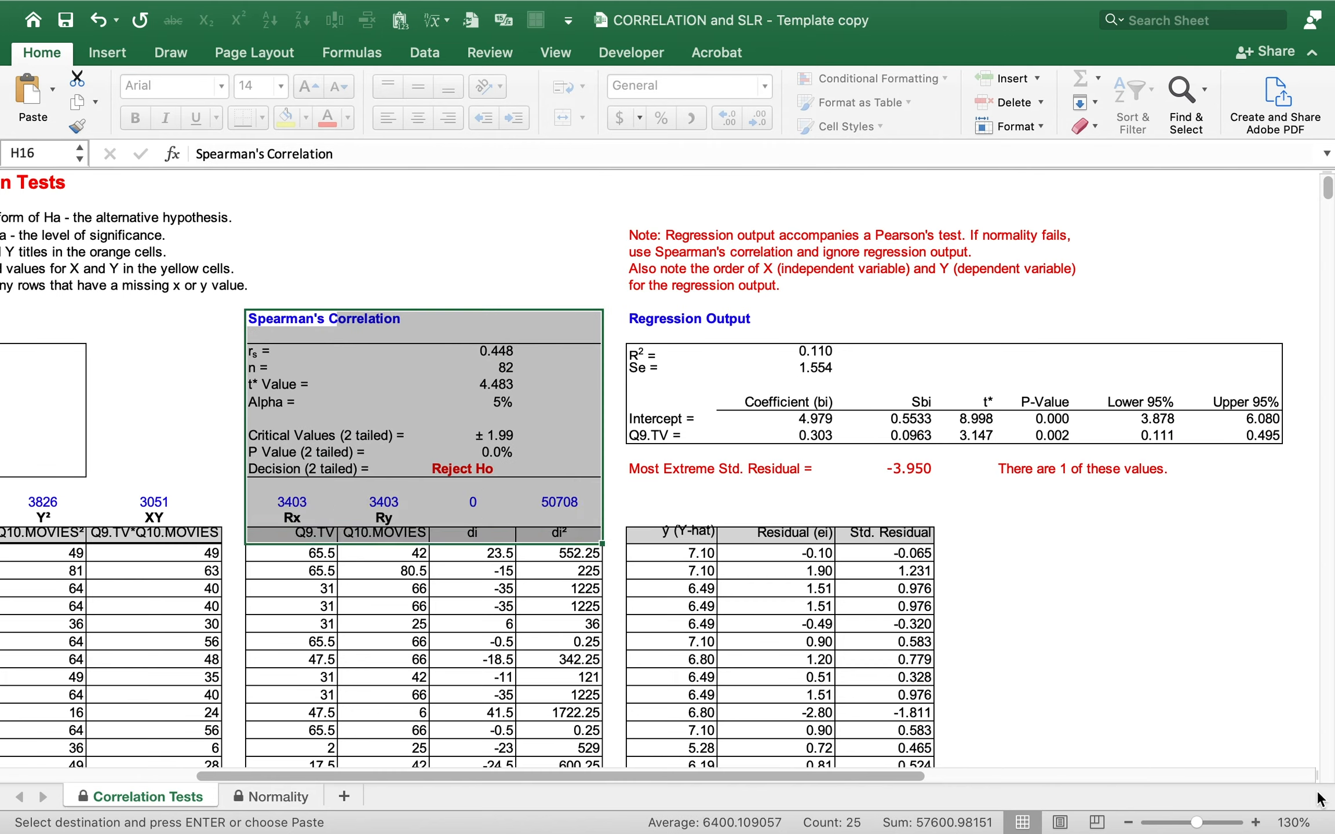
click(1255, 822)
click(1256, 822)
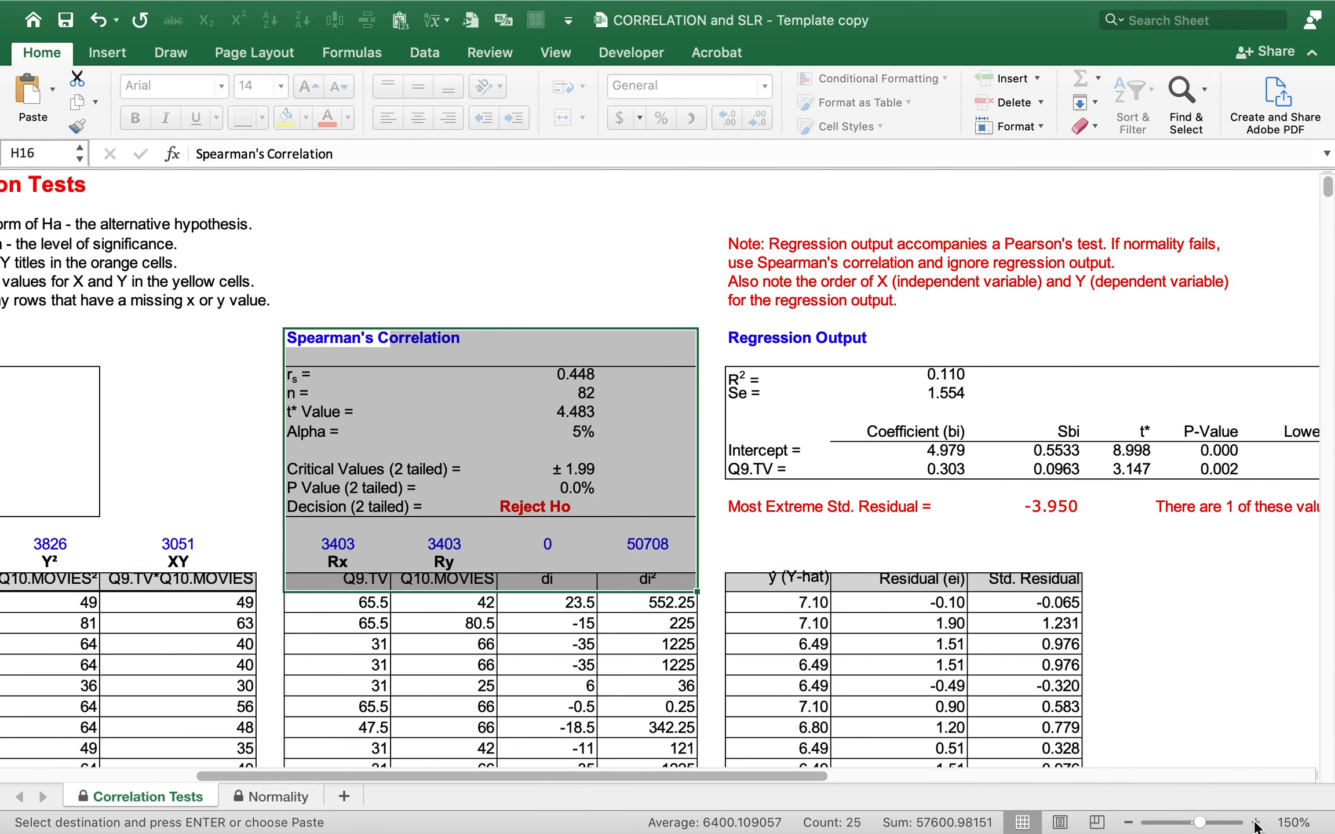
click(1255, 823)
click(1256, 823)
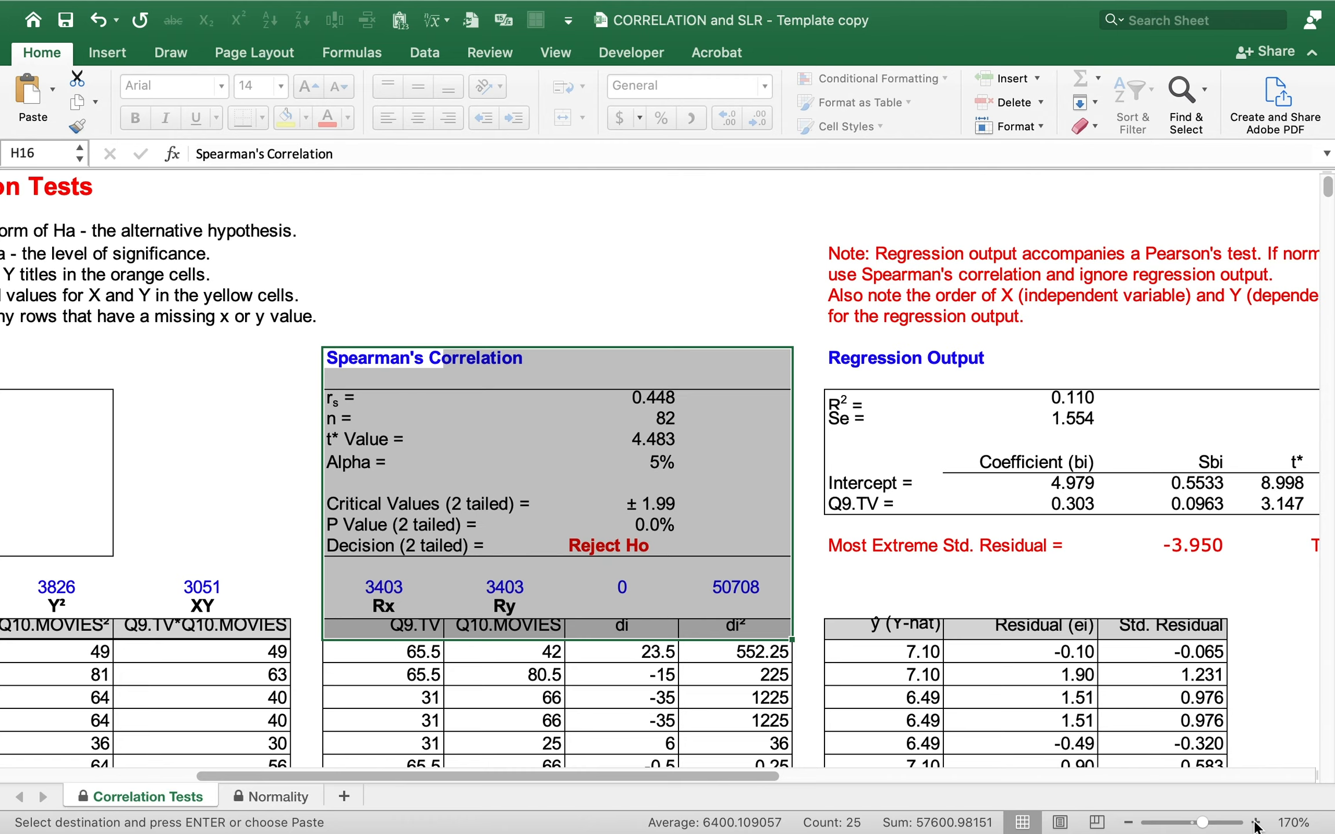
key(shift+Up)
key(shift+Up)
key(shift+Up)
key(shift+Up)
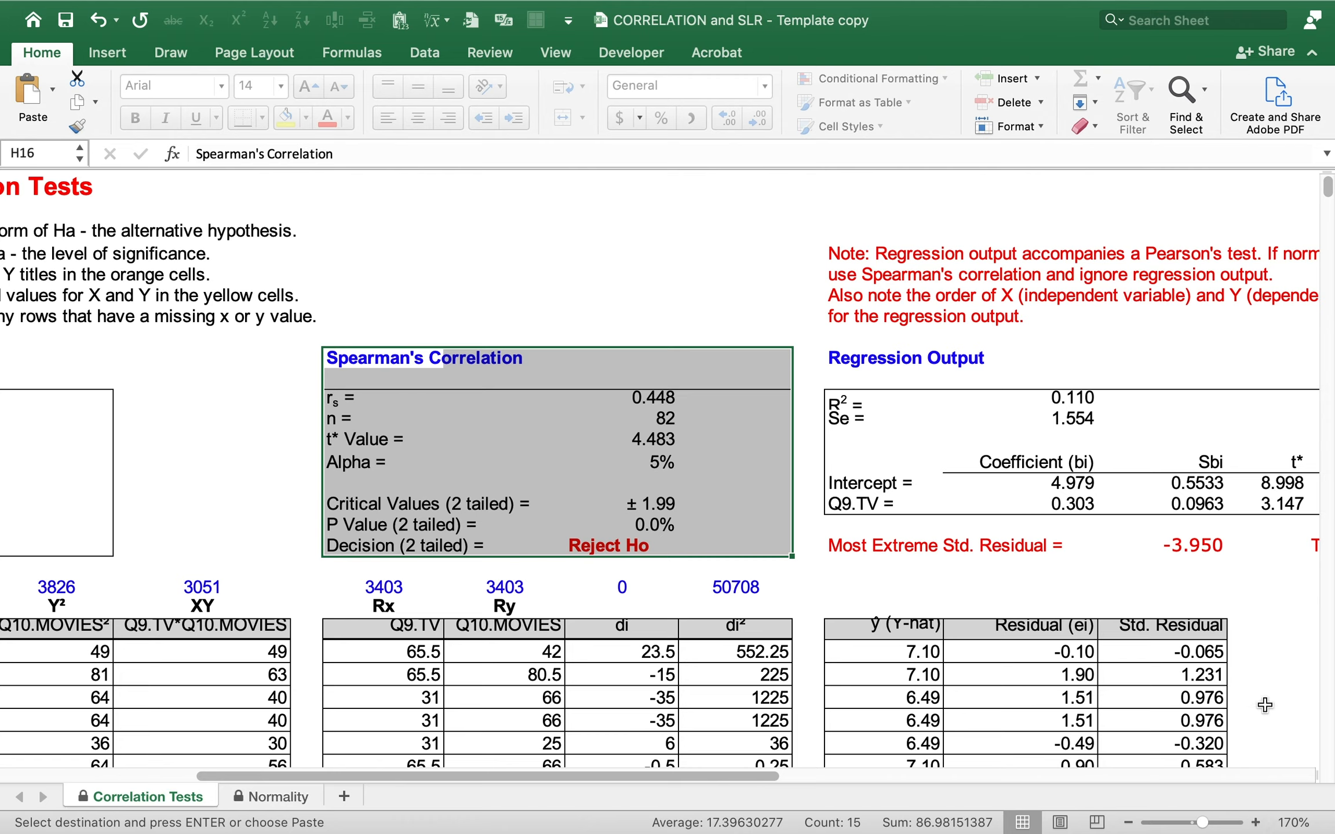
Step: Examine the Spearman's Correlation results, from the P value up to the rs coefficient
click(652, 532)
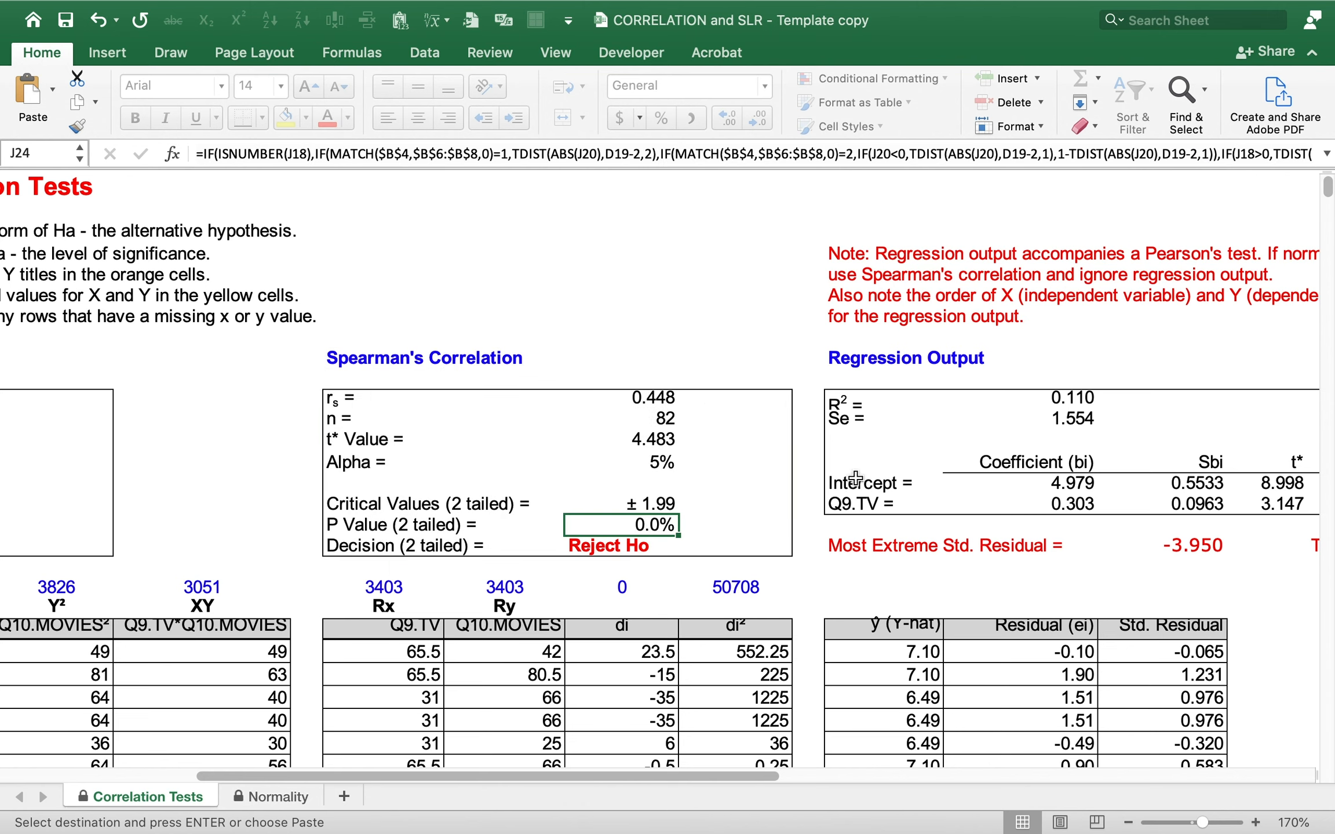
key(Up)
key(Up)
key(Up)
key(Up)
key(Up)
key(Up)
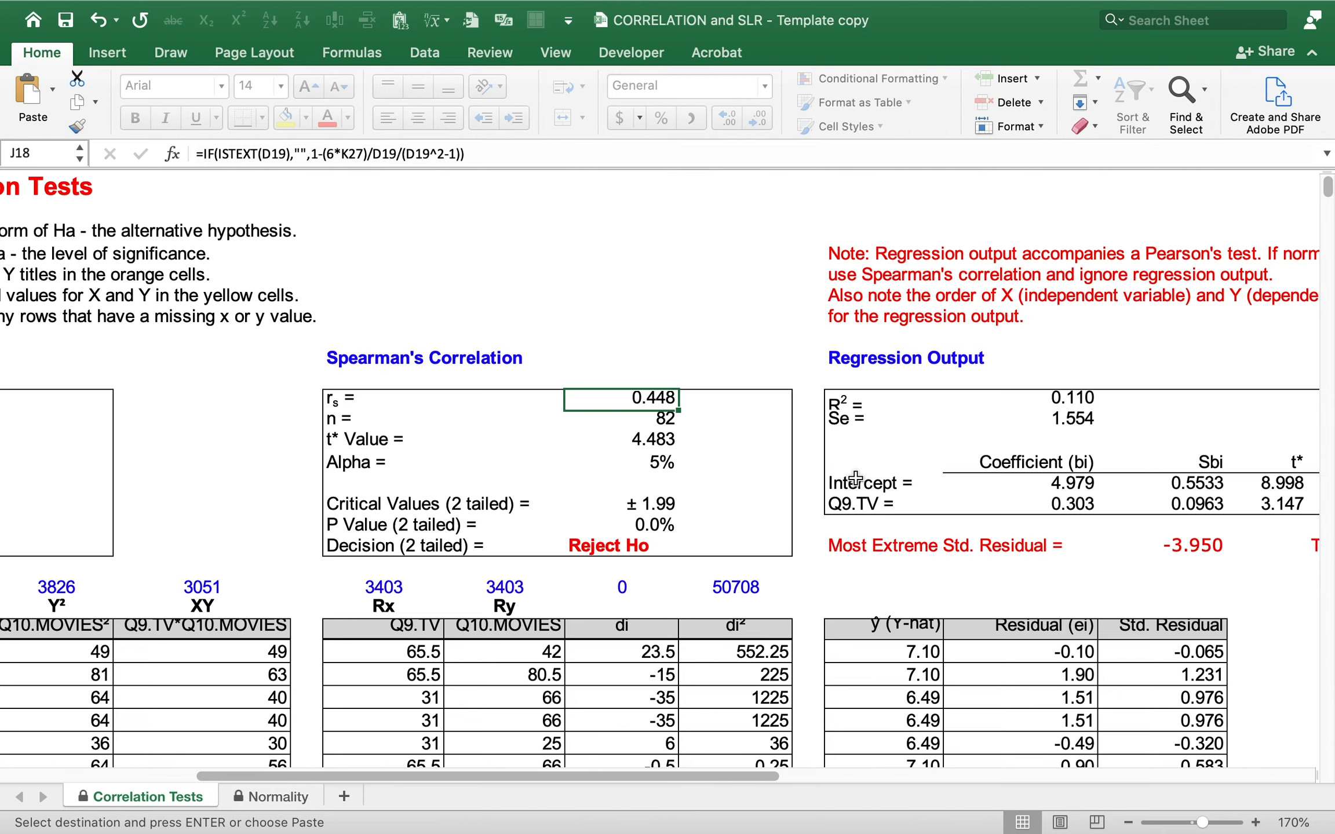
Step: Clear the Q9.TV and Q10.MOVIES titles and all their paired values from the X and Y columns
key(Left)
key(Left)
key(Left)
key(Left)
key(Left)
key(Left)
key(Left)
key(Left)
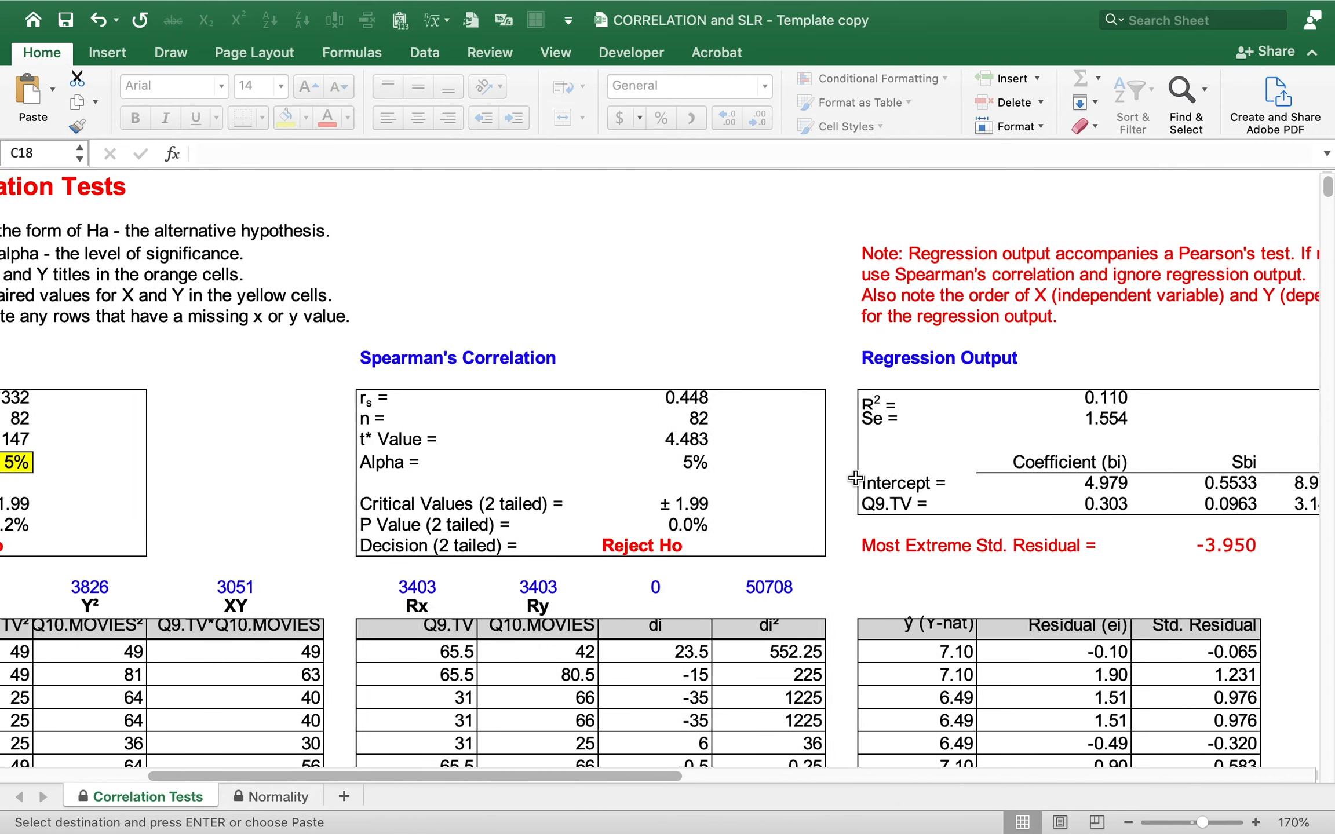
key(Down)
key(Down)
key(Down)
key(Down)
key(Down)
key(Down)
key(Down)
key(Down)
key(Down)
key(Down)
key(Down)
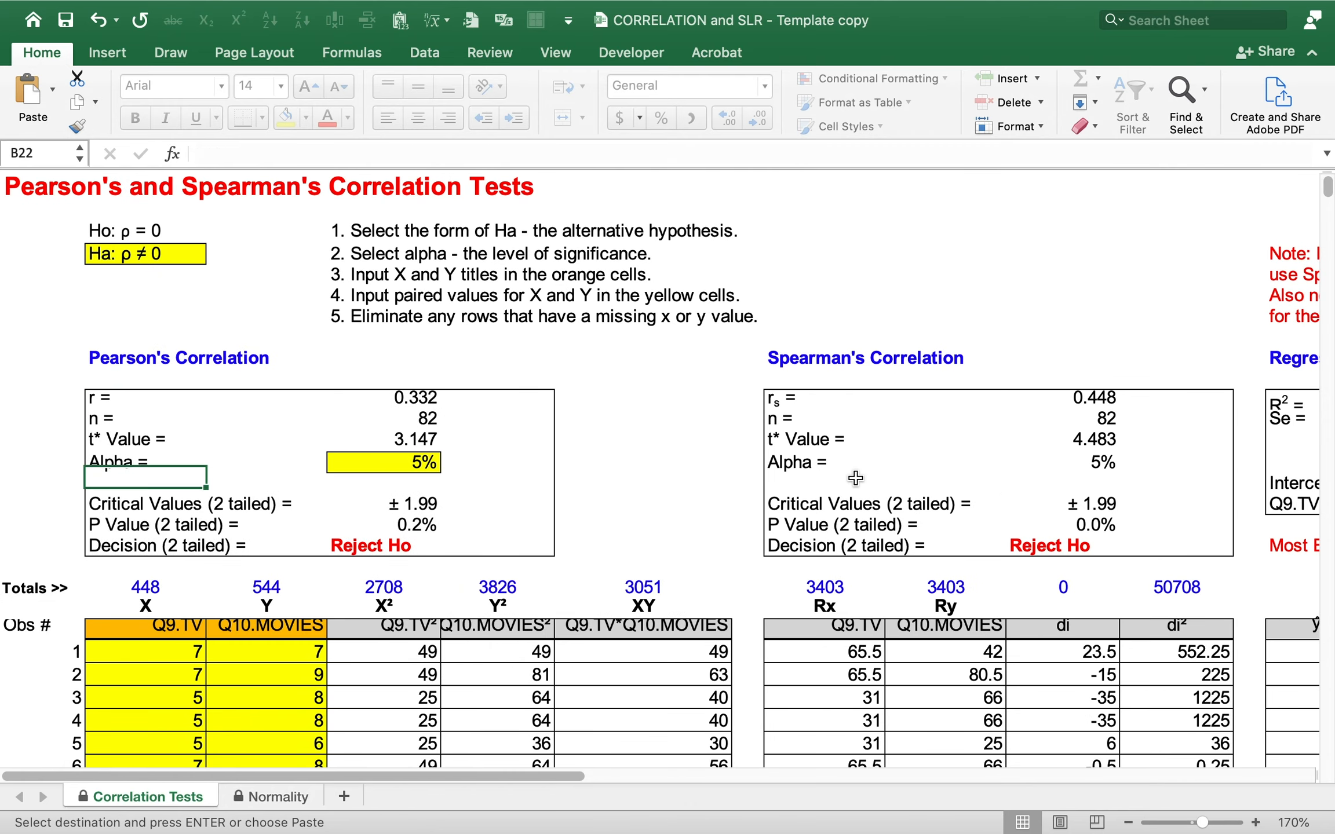
key(shift+Right)
key(shift+Down)
key(shift+Down)
key(shift+Down)
key(shift+Down)
key(shift+Down)
key(shift+Down)
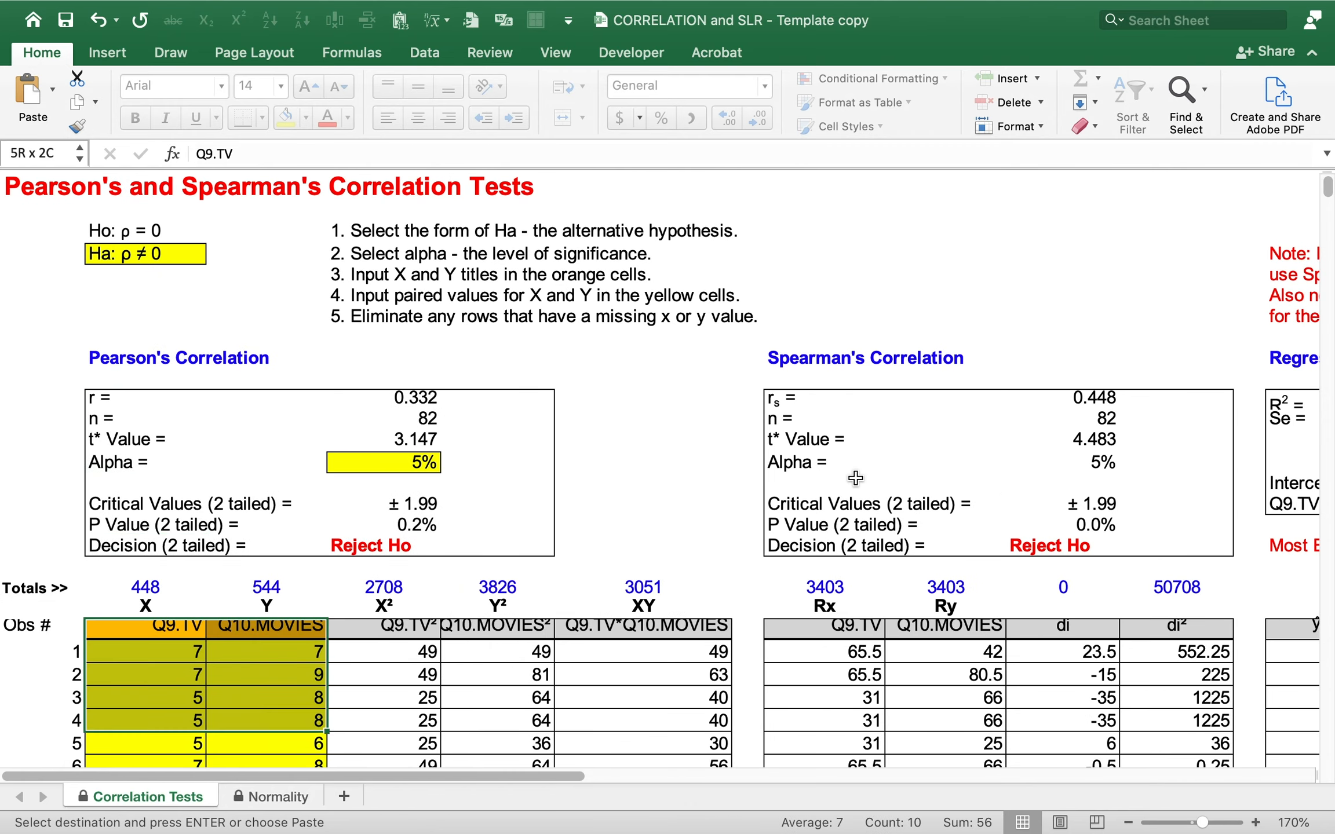
key(ctrl+shift+Down)
key(Delete)
Step: Return to the alternative hypothesis cell and check the emptied Pearson's and Spearman's blocks
key(Up)
key(Up)
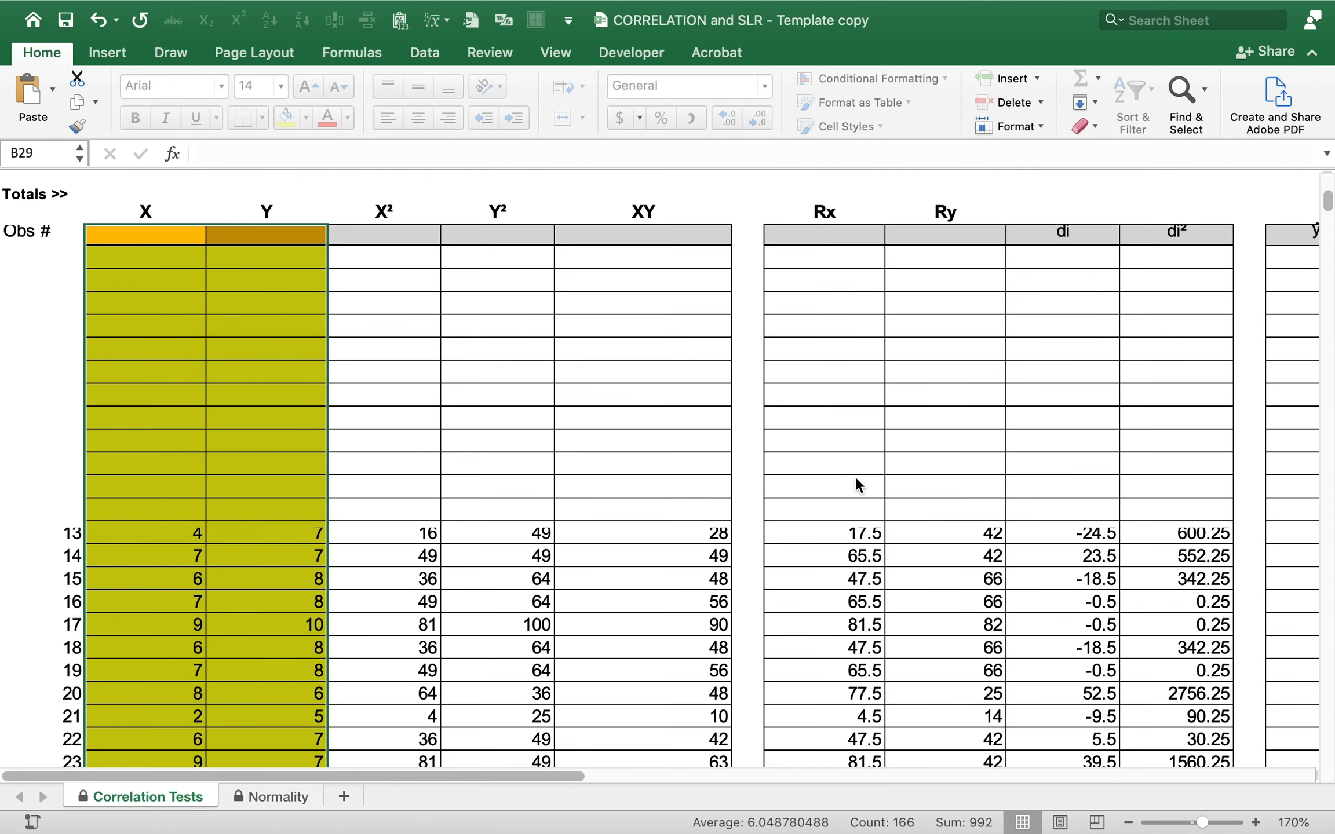
key(Up)
key(Up)
key(Up)
key(Up)
key(Up)
key(Up)
key(Up)
key(Up)
key(Up)
key(Up)
key(Up)
key(Up)
key(Up)
key(Up)
key(Up)
key(Up)
key(Up)
key(Up)
key(Up)
key(Up)
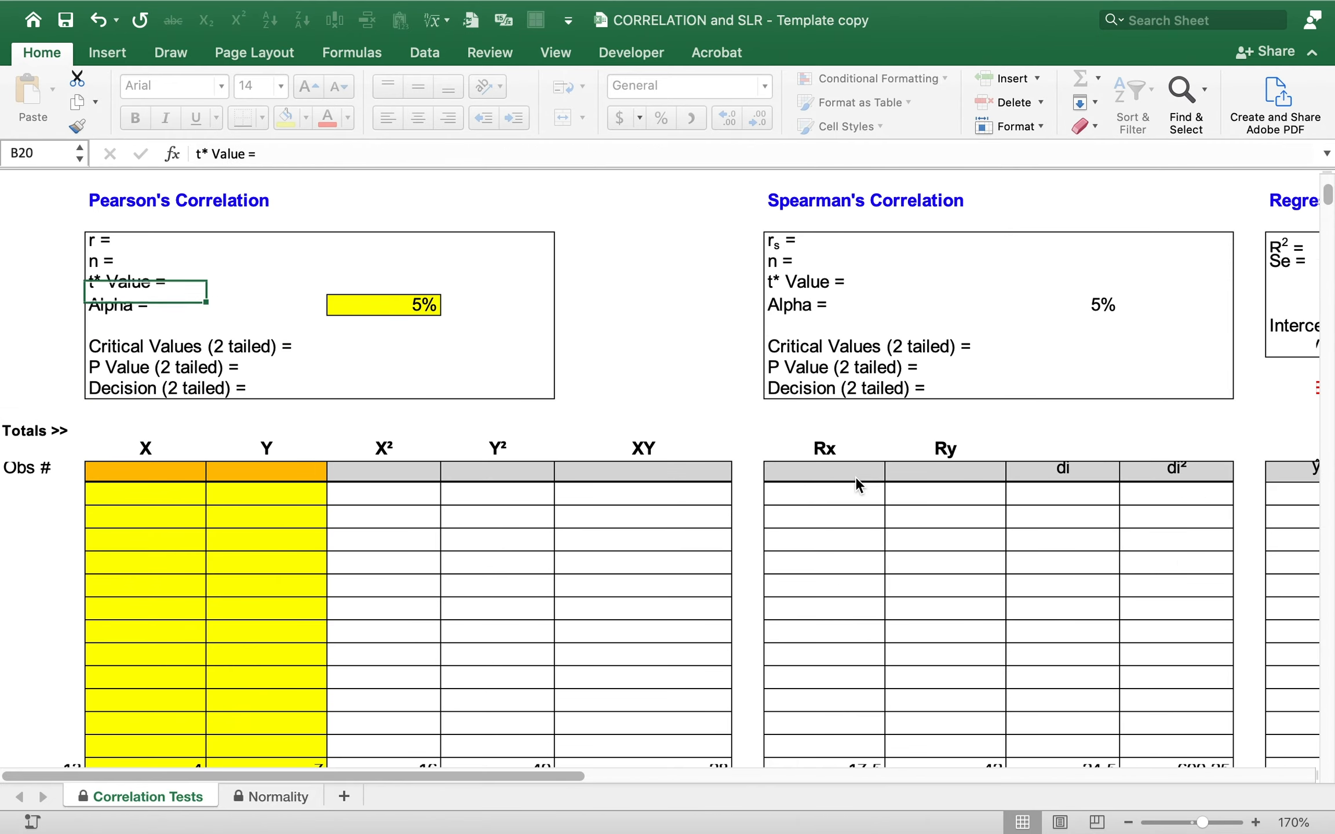
key(Up)
key(Down)
key(Down)
key(Down)
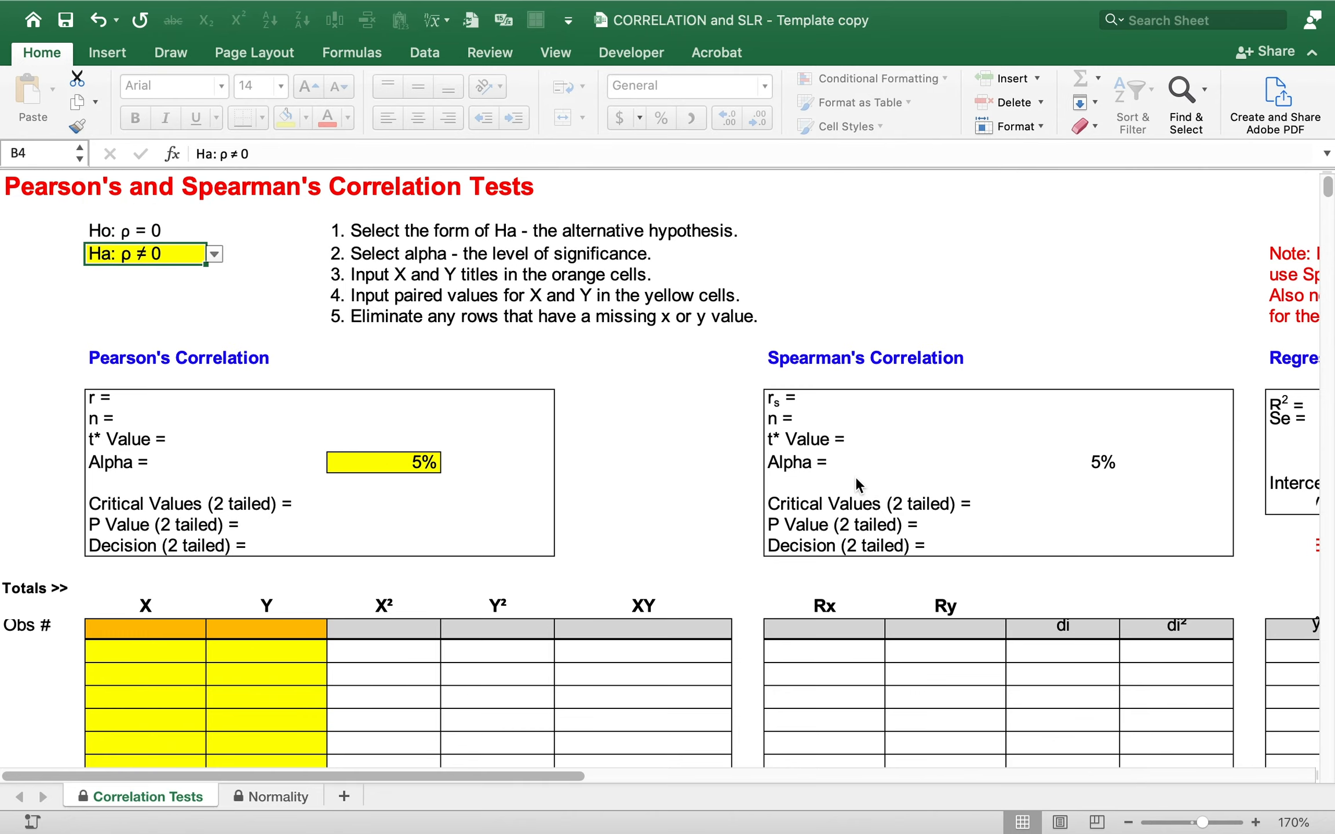
Step: Switch to the Correlation Problems survey workbook and delete columns Q1.SECT through Q8.HAND on the Sleep v TV sheet
key(ctrl+Left)
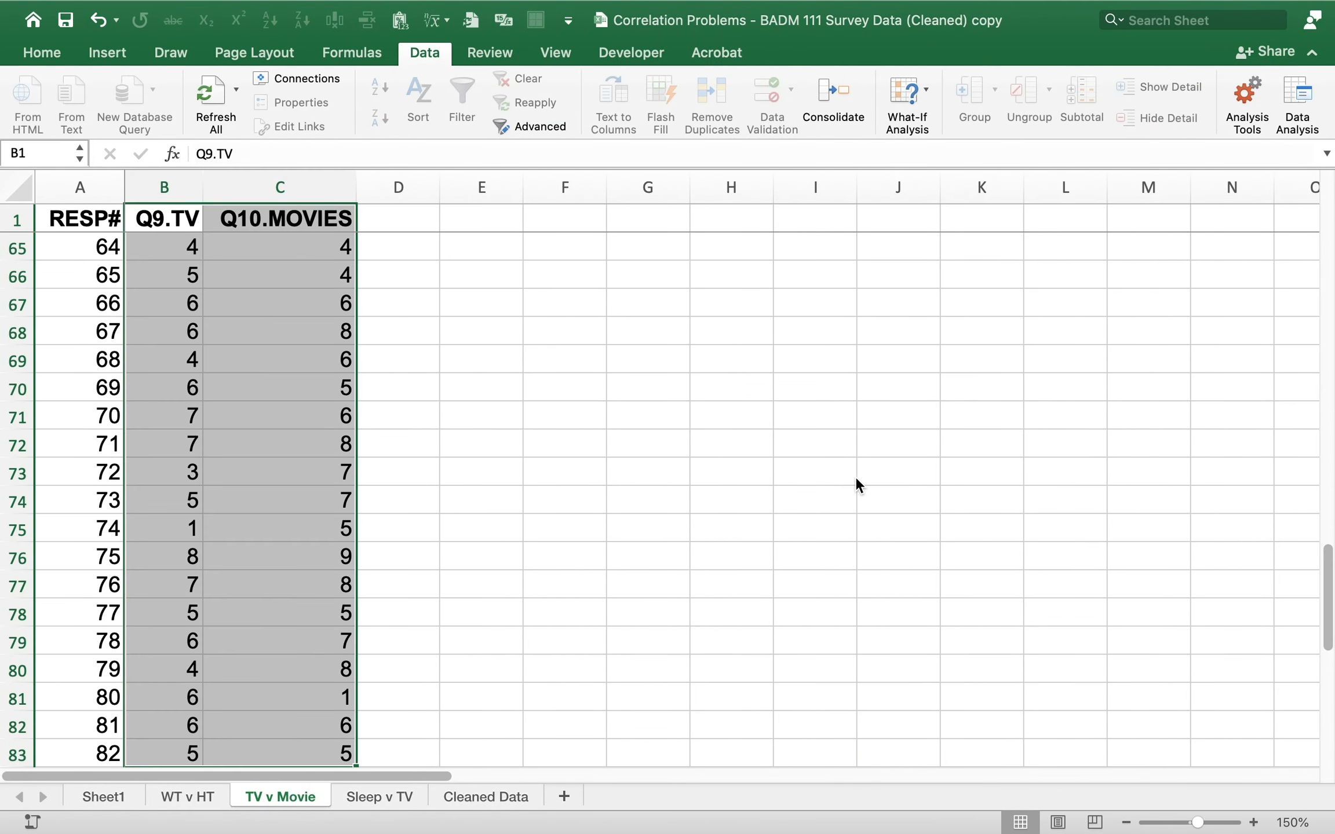
click(395, 802)
click(316, 596)
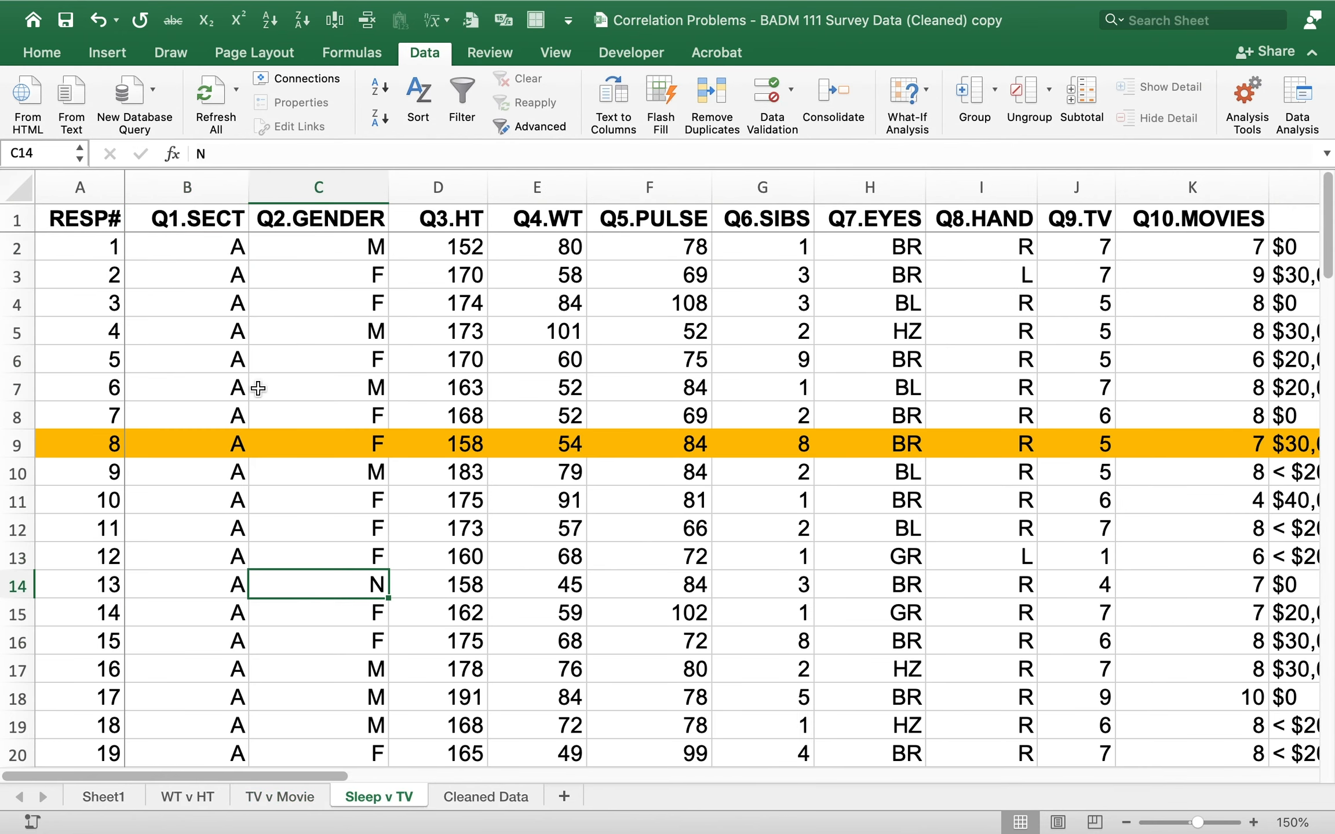
drag(203, 187, 1005, 190)
right_click(1006, 190)
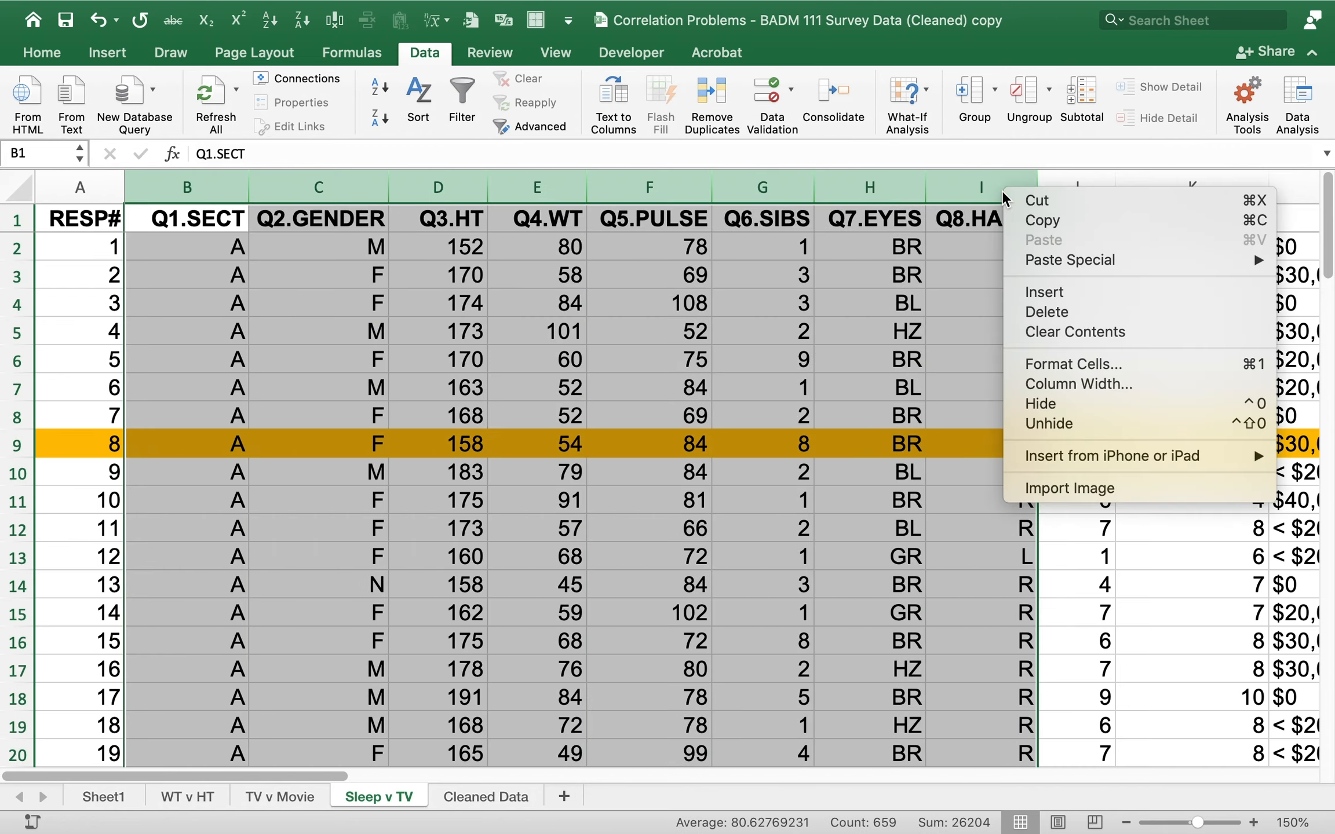
click(1035, 313)
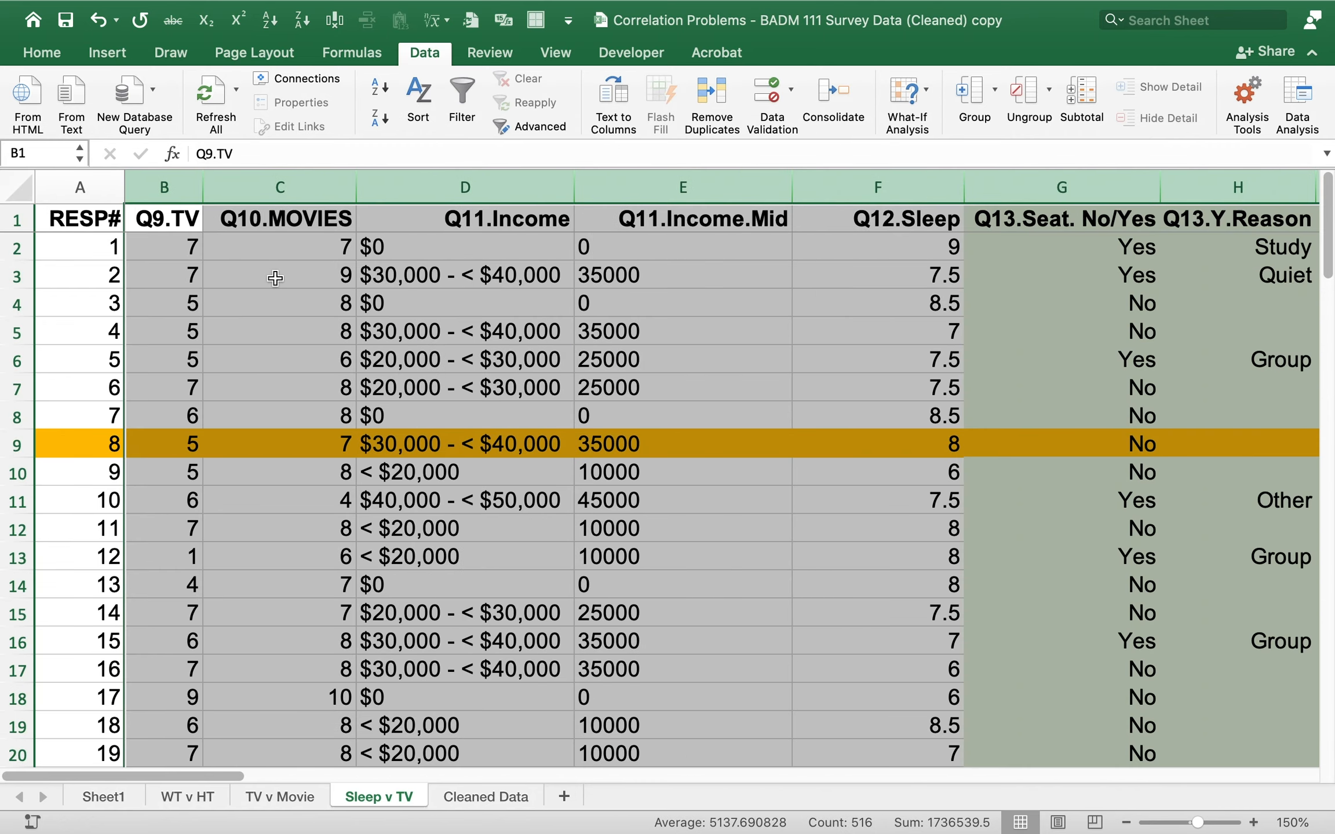
Step: Delete the Q10.MOVIES, Q11.Income and Q11.Income.Mid columns so Q12.Sleep sits beside Q9.TV
click(272, 277)
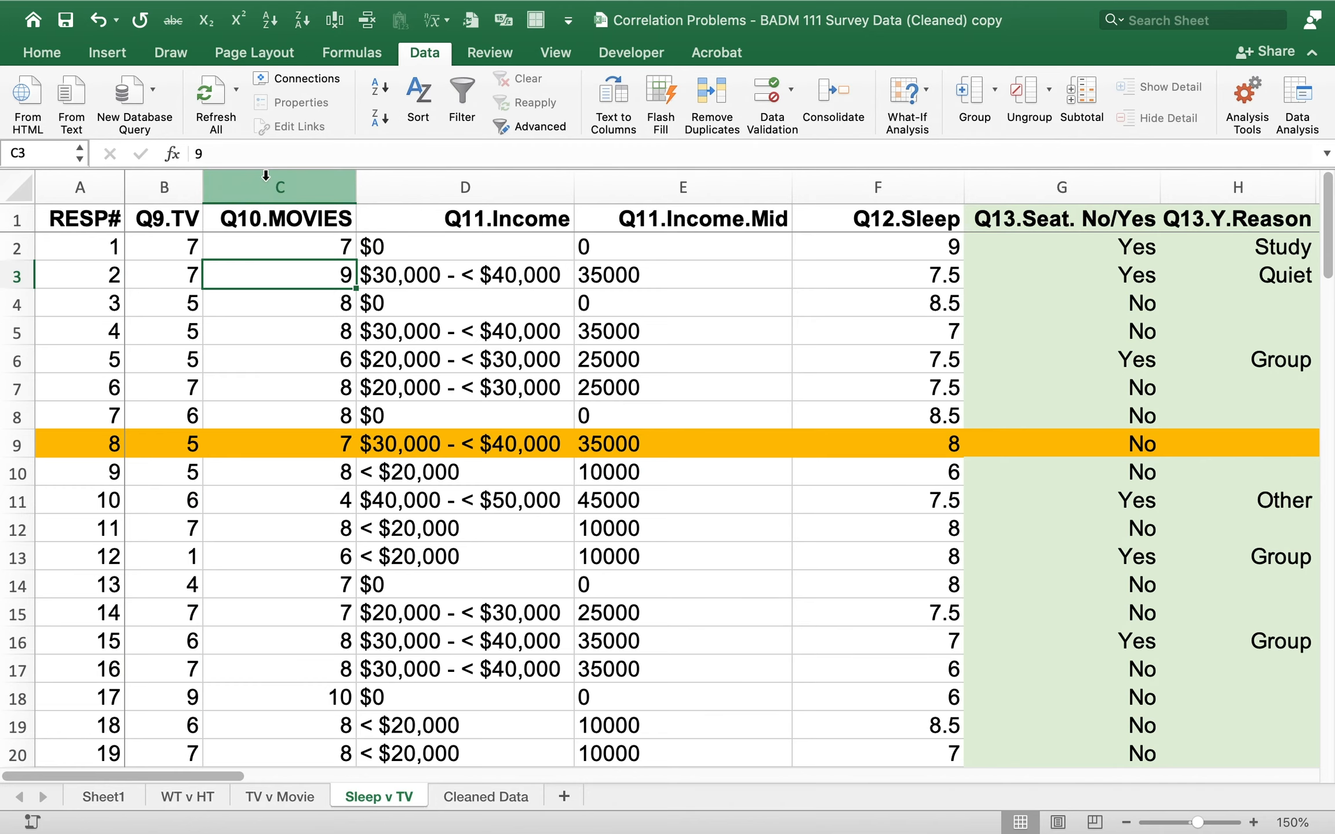
drag(265, 175, 639, 186)
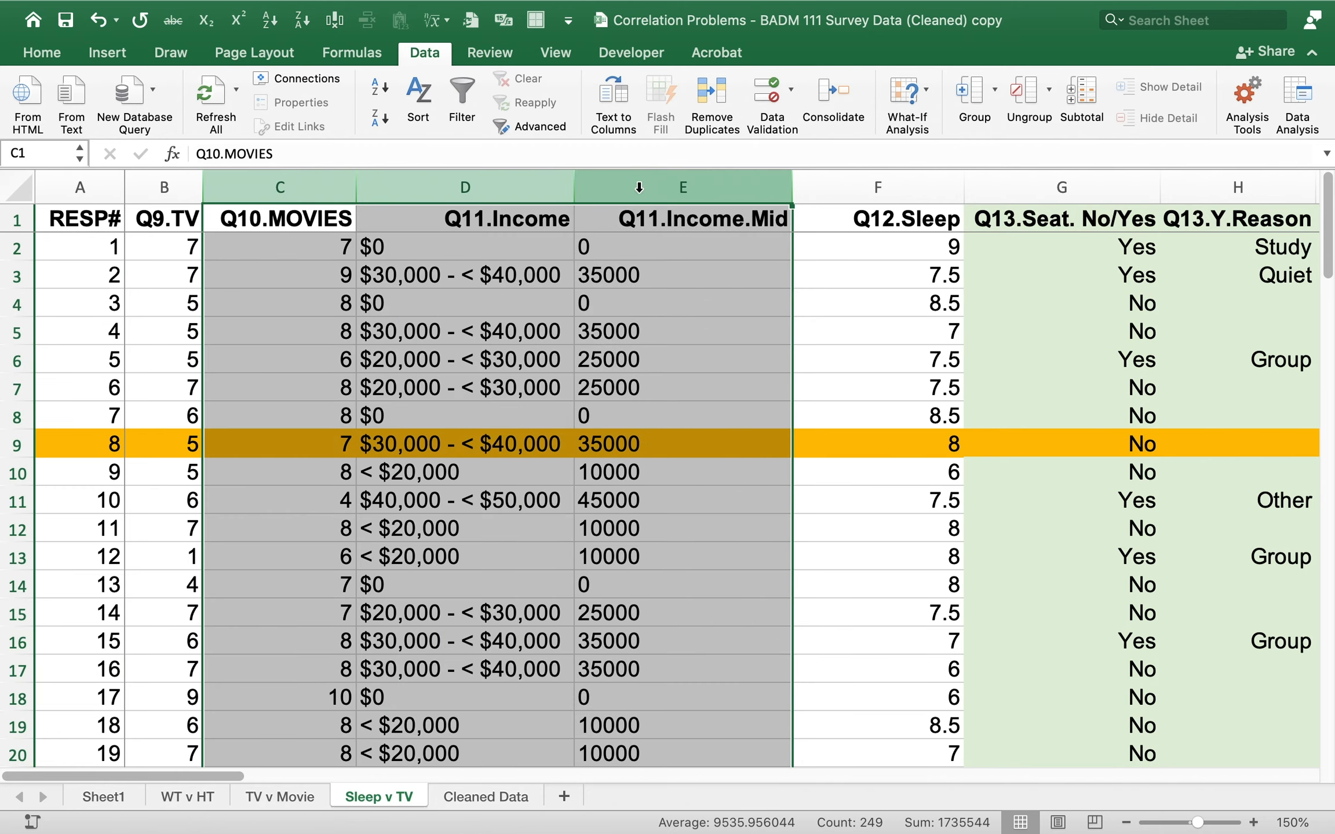
right_click(639, 185)
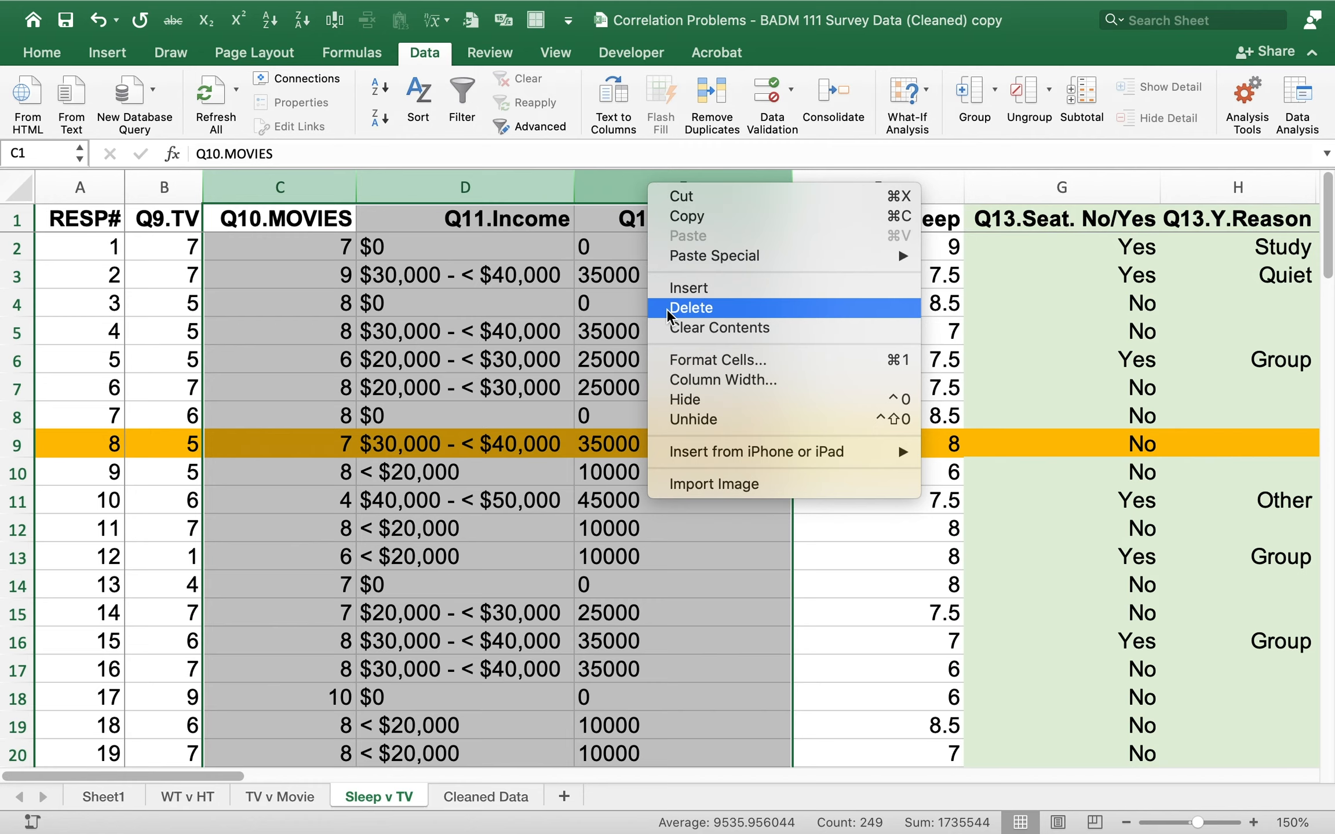
click(689, 308)
Step: Delete all columns from Q13.Seat. No/Yes through the blue column following Q16.BestofRDC
click(441, 298)
click(434, 178)
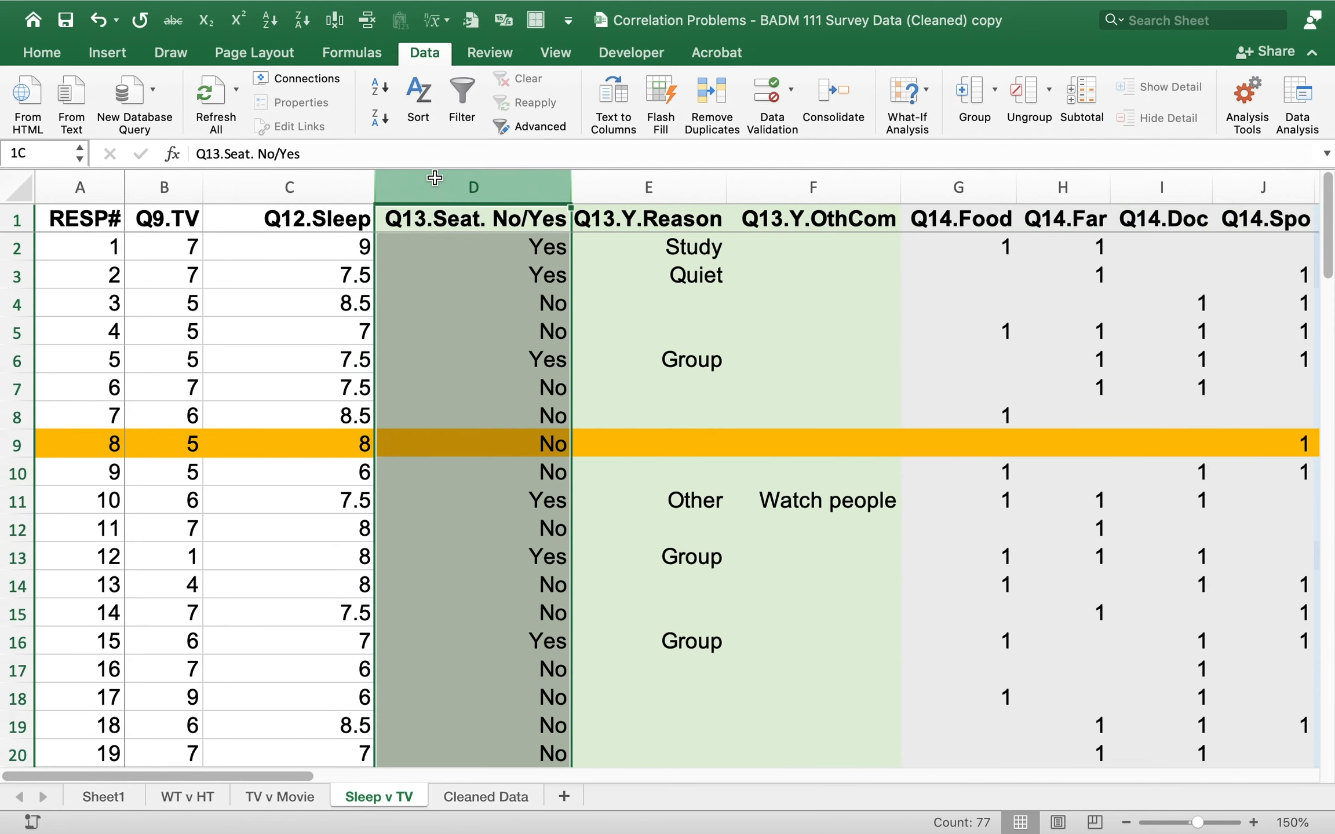
drag(435, 177, 1240, 188)
right_click(1239, 189)
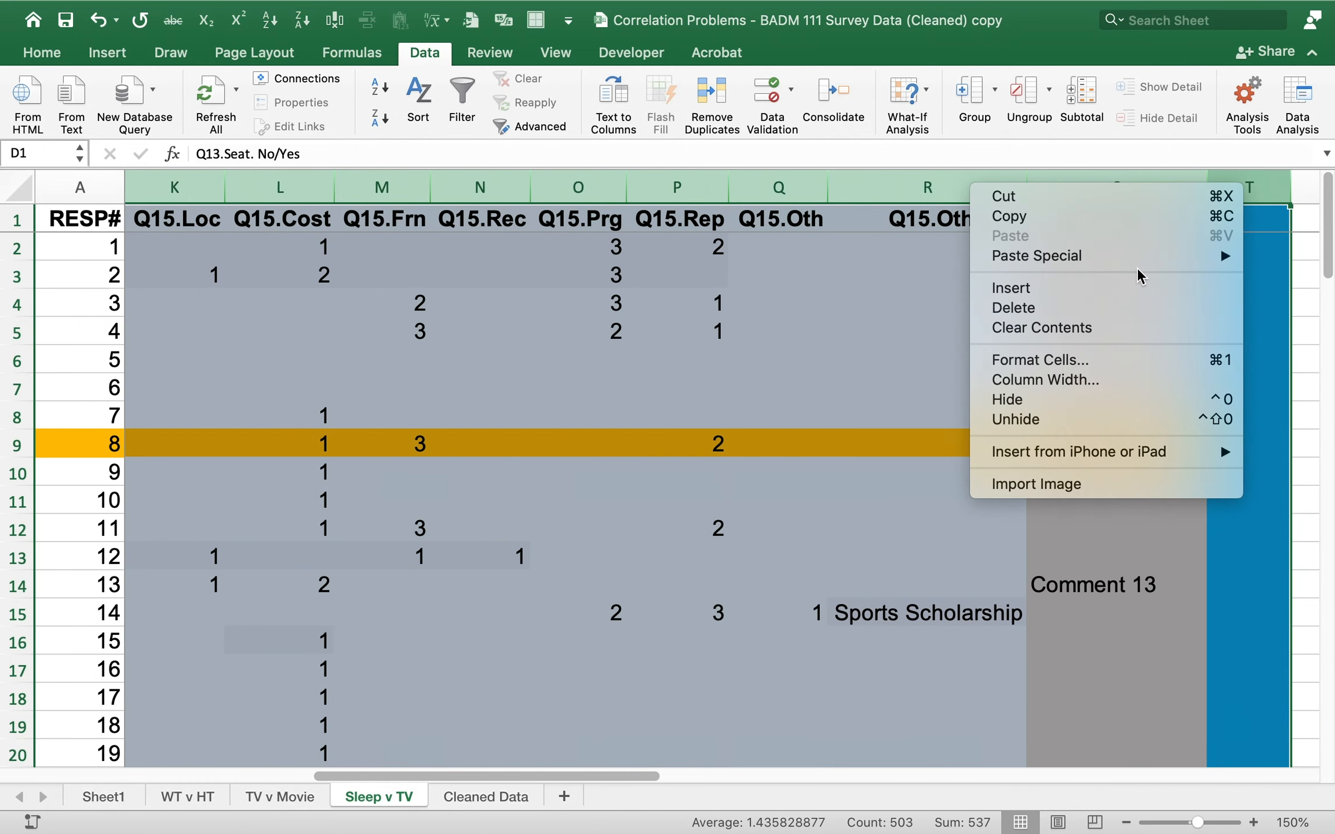
click(1069, 307)
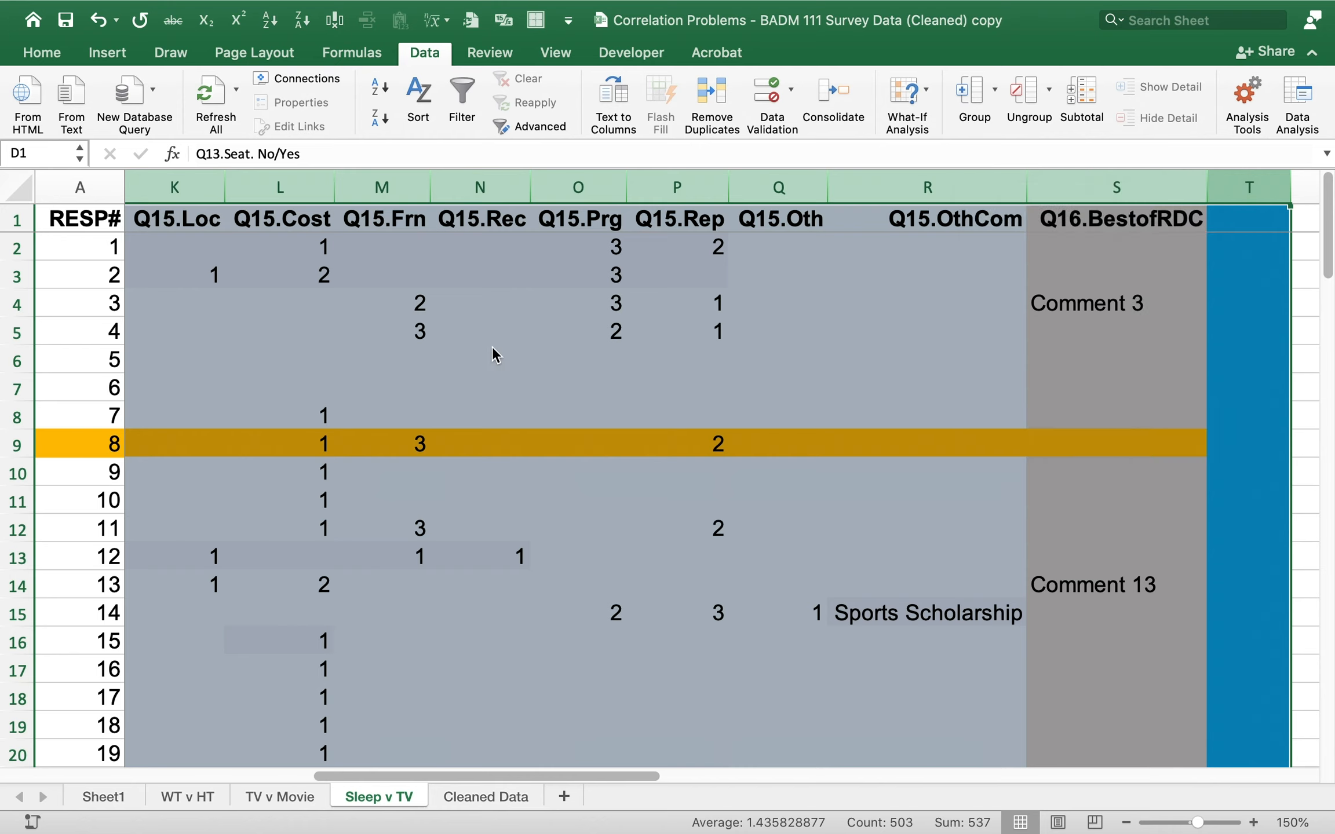
Step: Sort the records in ascending order by Q9.TV and go to the last value
click(191, 310)
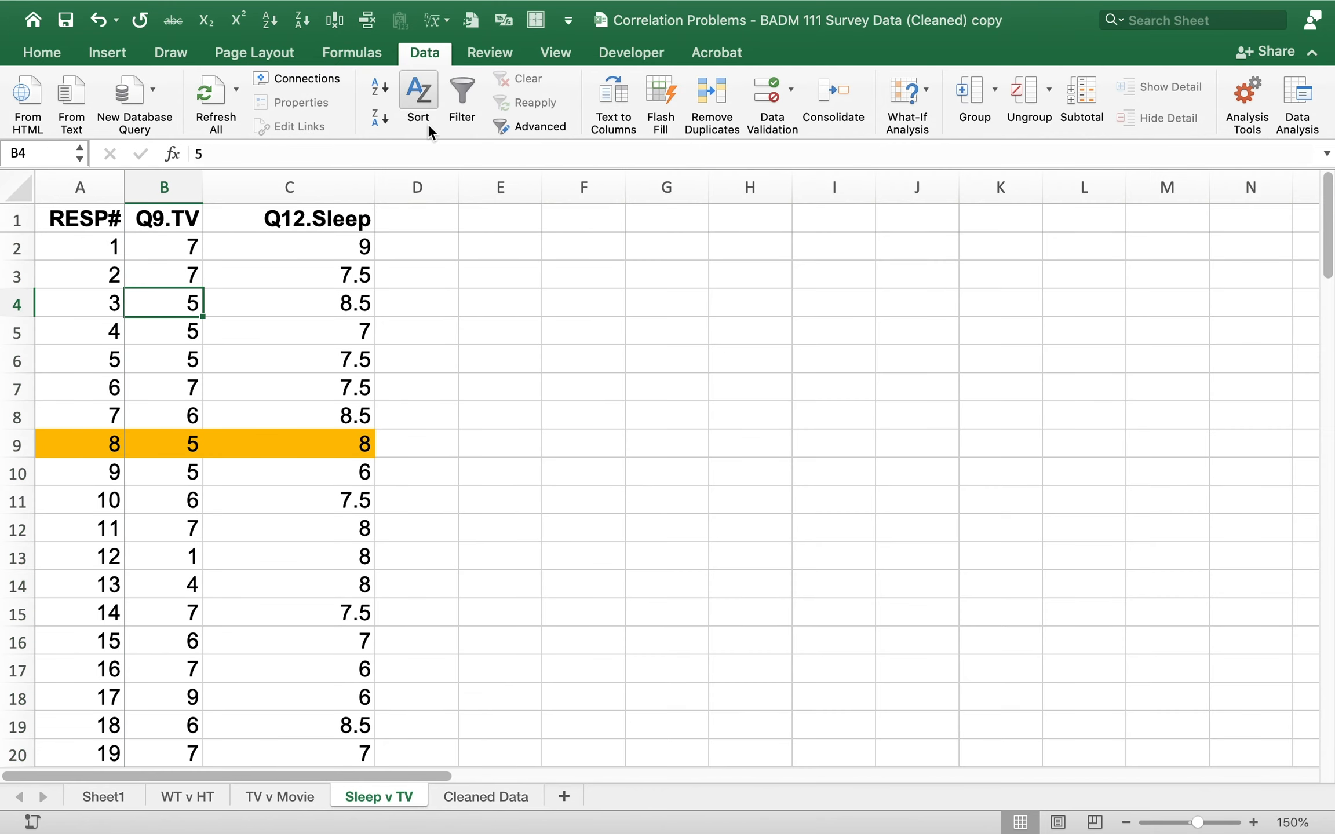
key(Right)
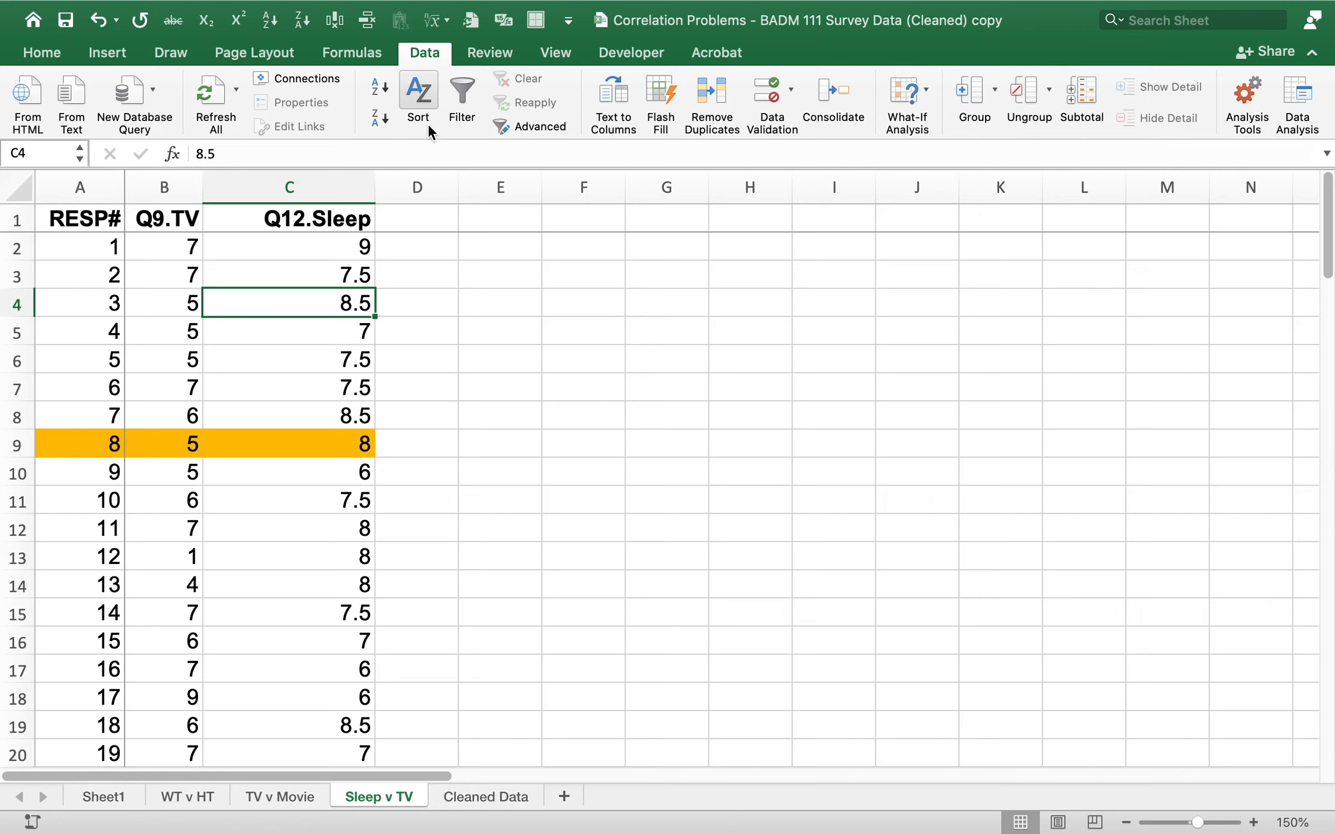
key(Left)
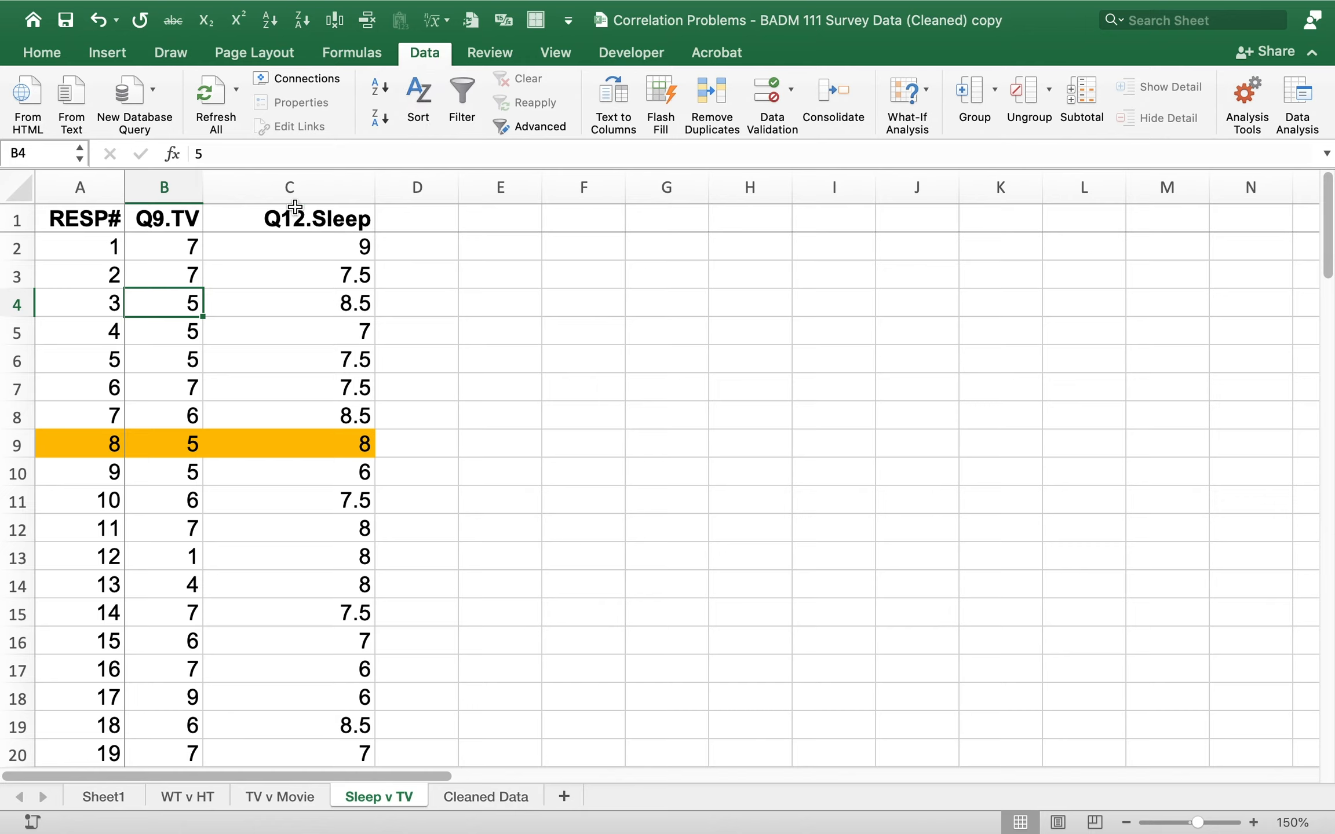
click(279, 18)
key(super+Down)
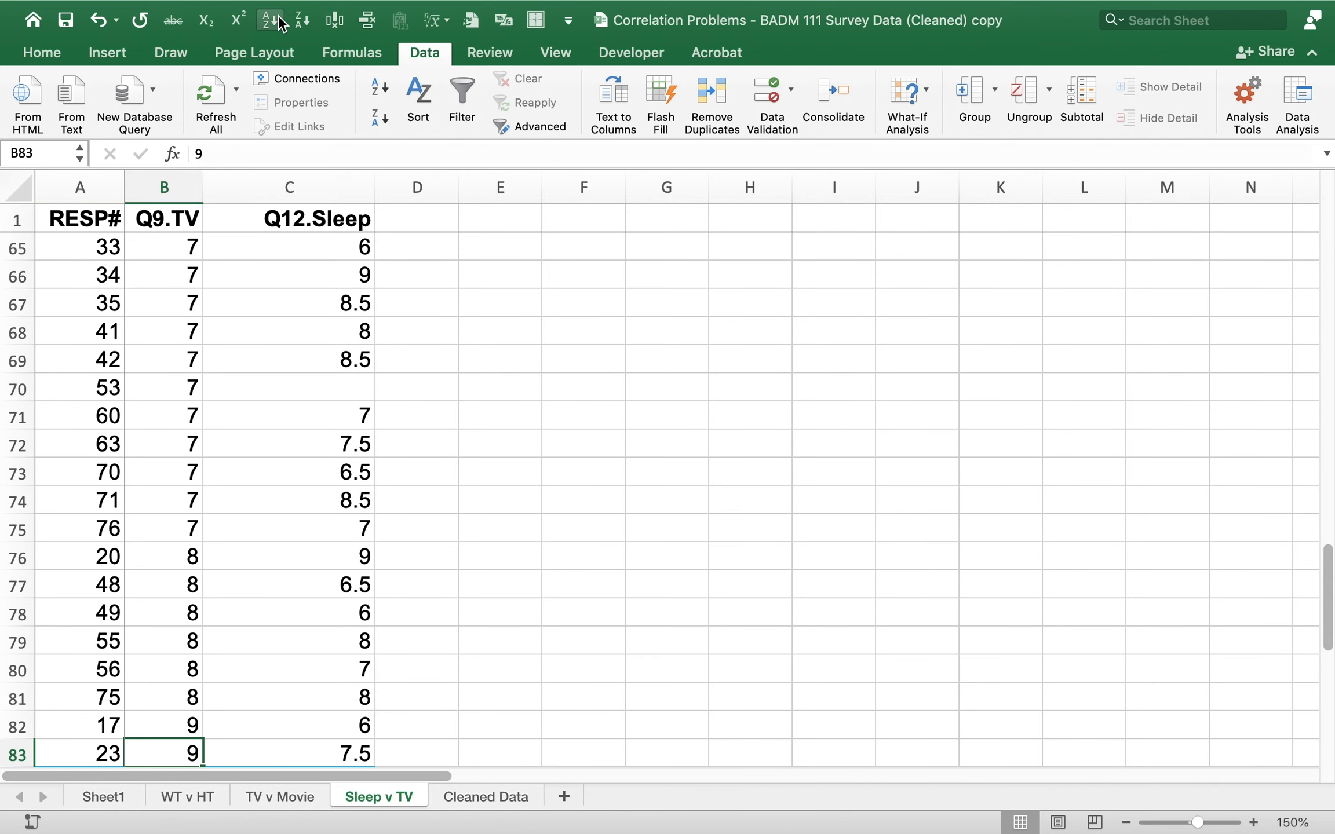
Step: Check the end of the Q9.TV column for missing values and remove the blue row 84 below the data
key(Down)
key(Up)
key(Up)
key(Down)
key(Down)
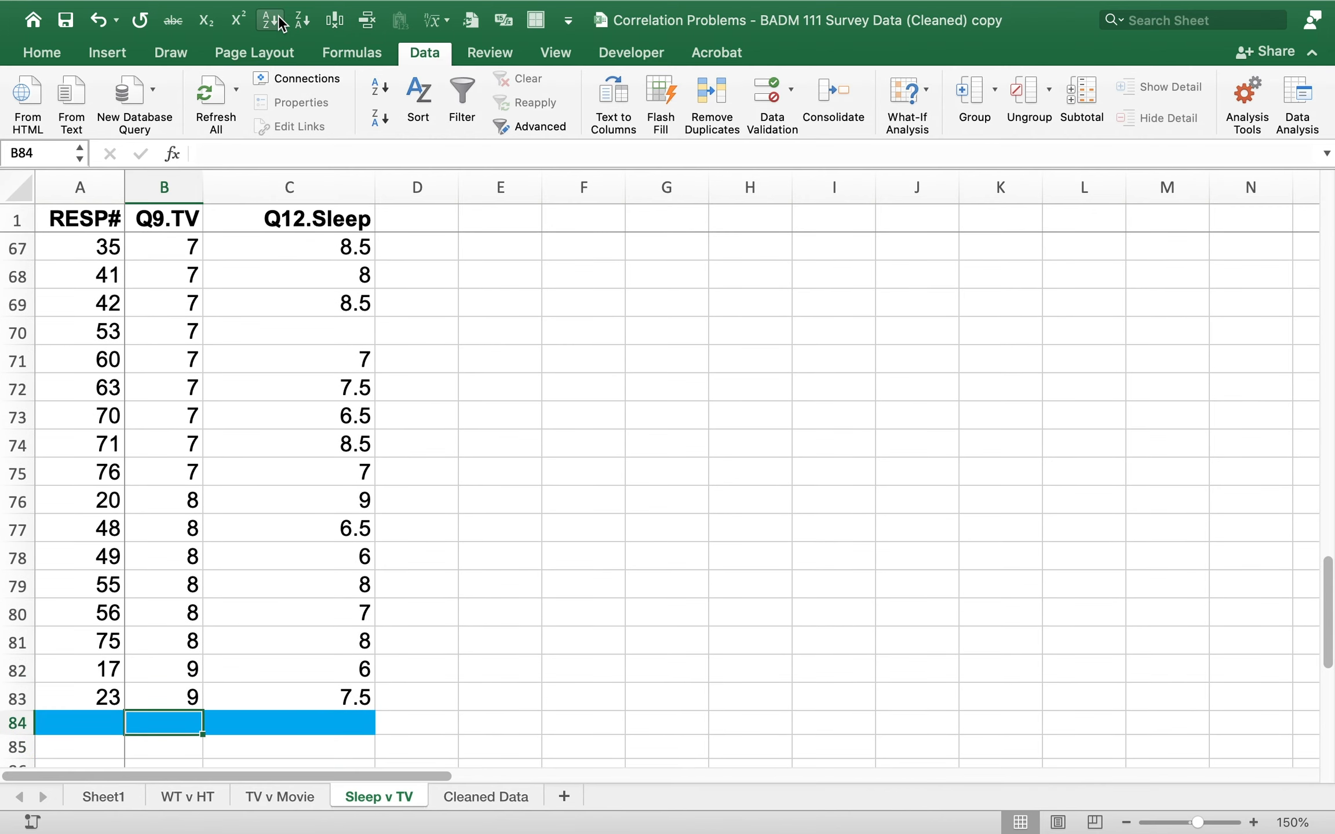
key(Up)
key(Up)
key(Up)
key(Up)
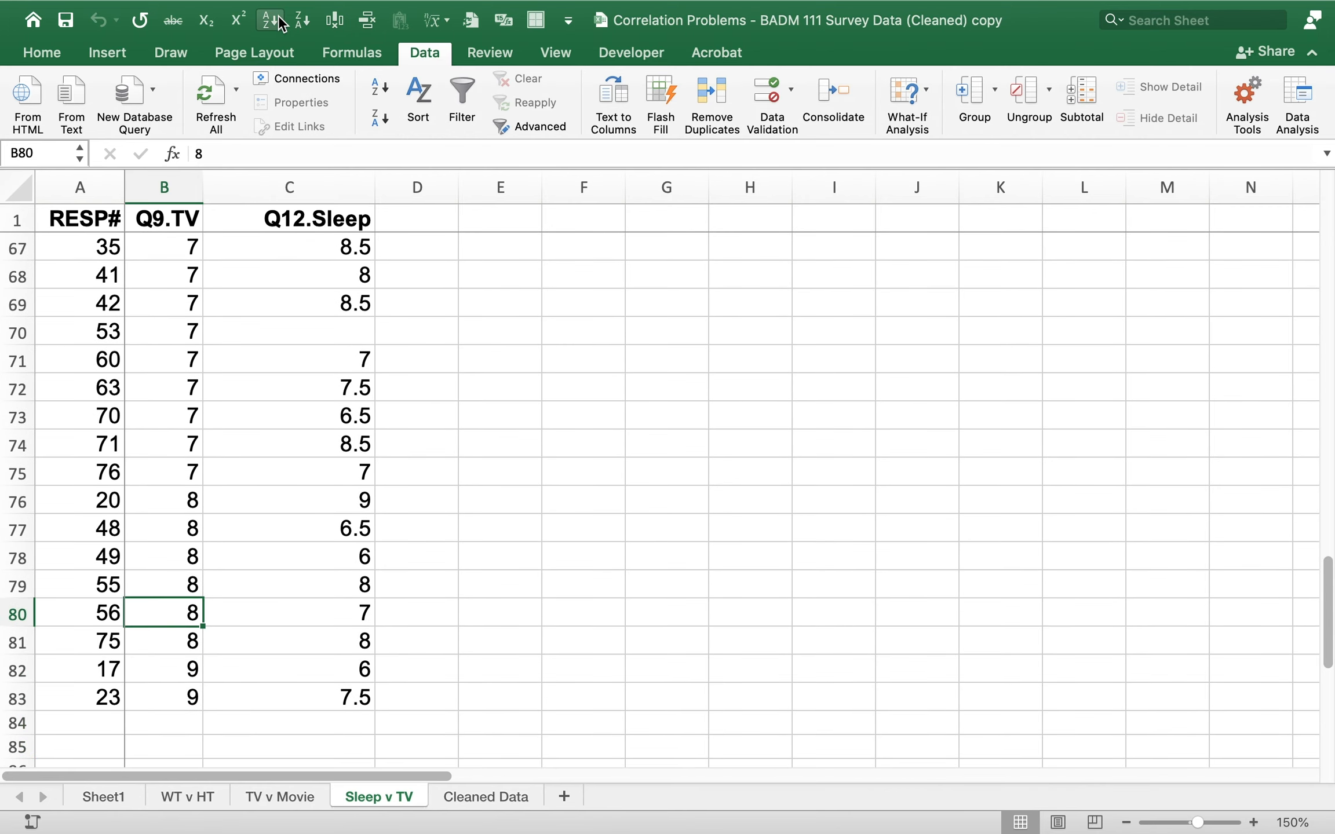
Step: Sort the records in ascending order by Q12.Sleep
key(Right)
key(Right)
key(Left)
mouse_move(254, 41)
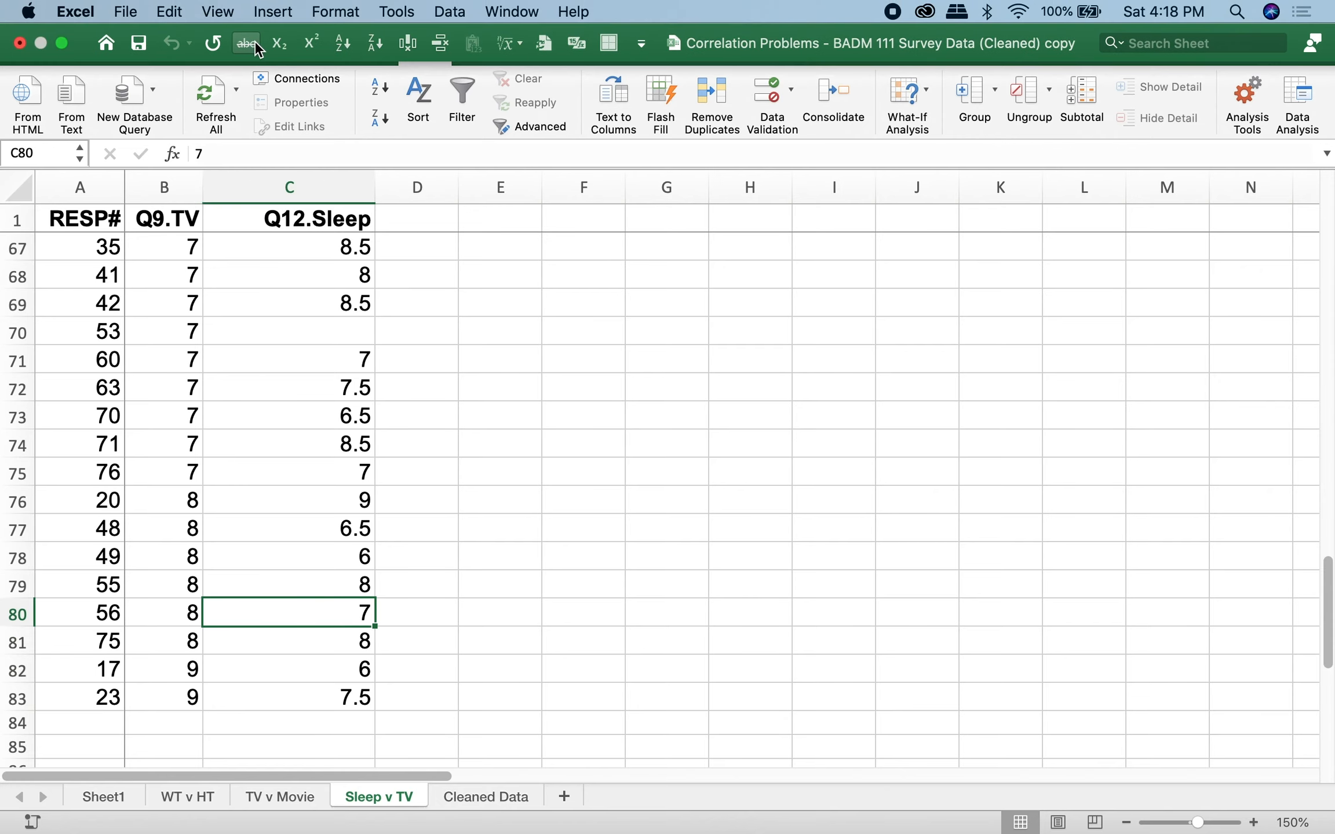
click(343, 43)
Step: Delete rows 76 to 83, which have no Q12.Sleep value, and check the last remaining records
key(Up)
key(Up)
key(Up)
key(Up)
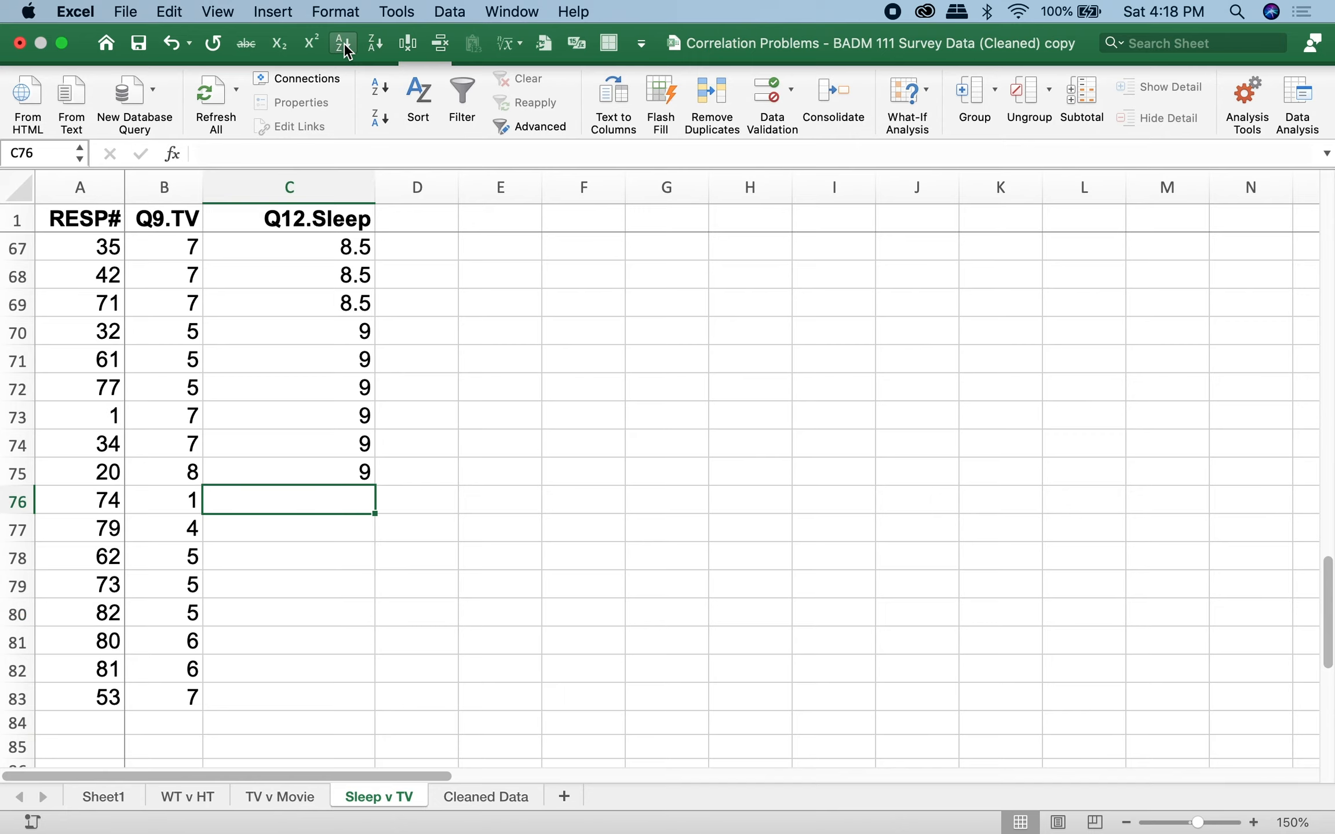
key(super+z)
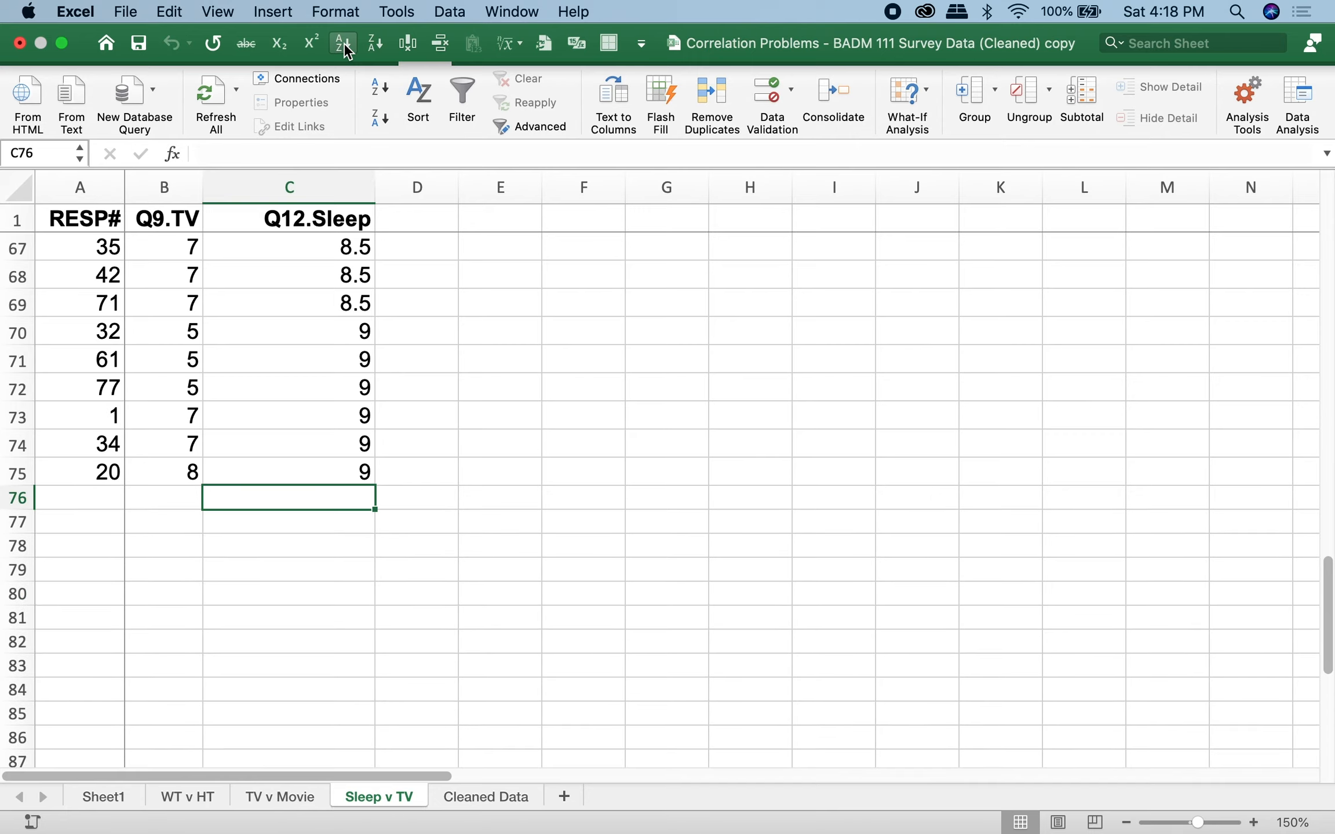
key(Left)
key(Left)
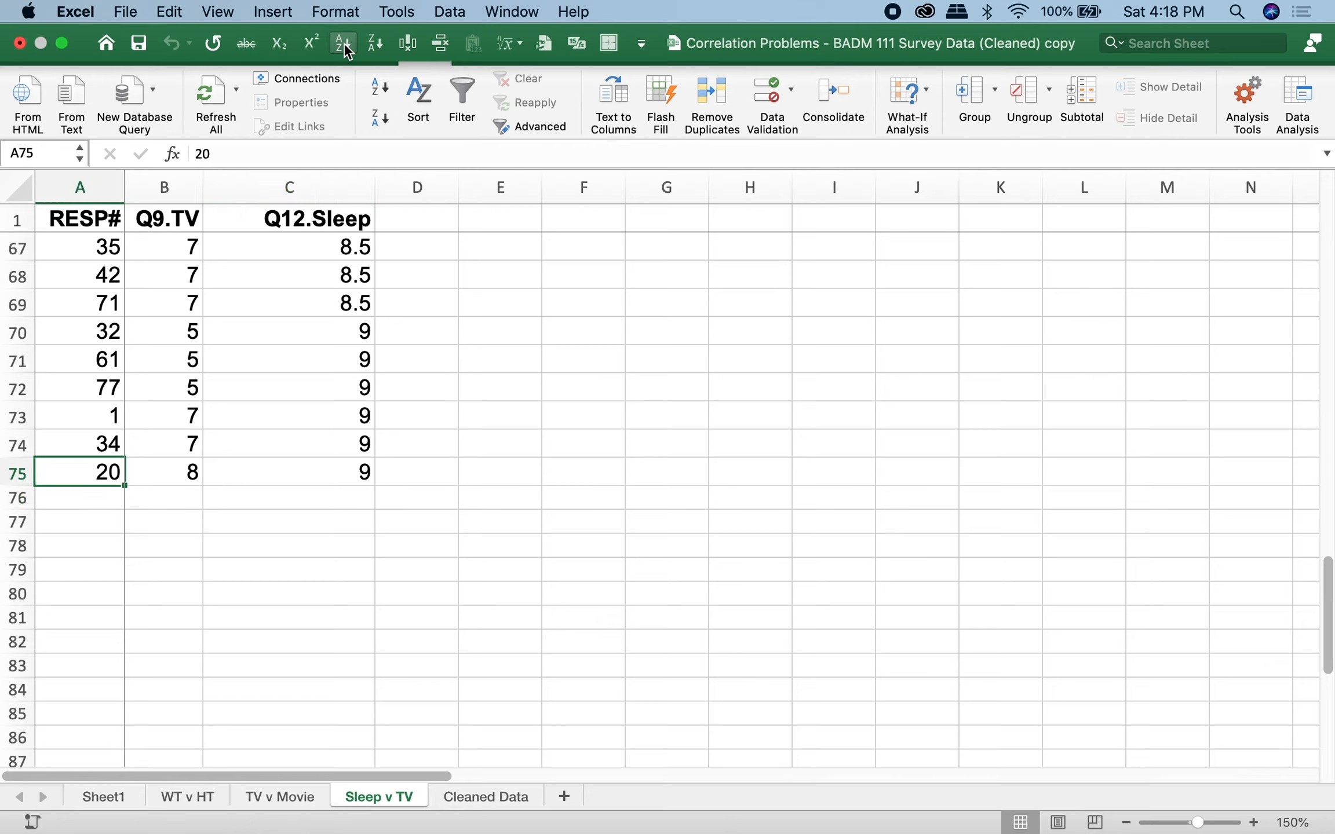
key(Right)
key(Up)
key(Up)
key(Up)
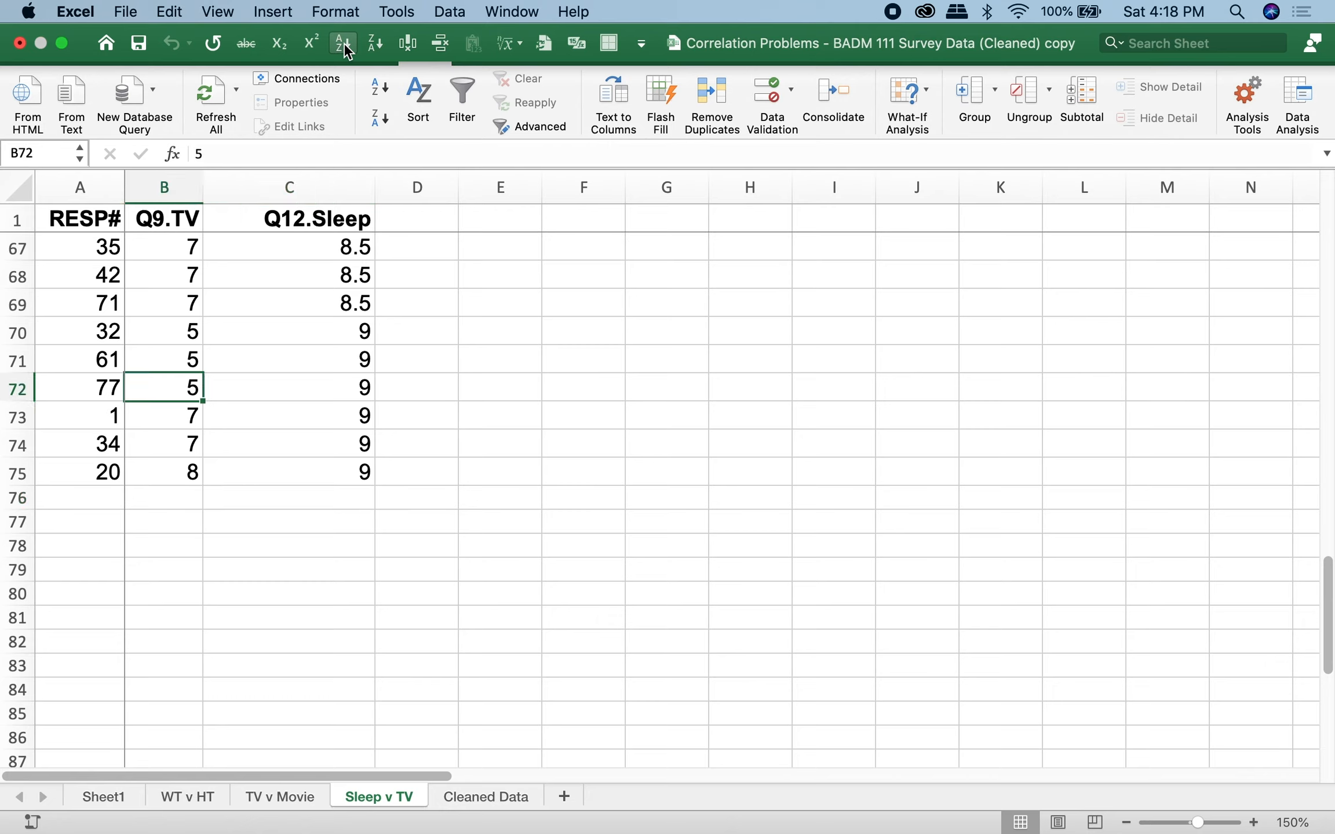
key(Right)
key(Left)
Step: Copy the Q9.TV and Q12.Sleep columns with their headings, cells B1 to C75, leaving out RESP#
key(ctrl+Up)
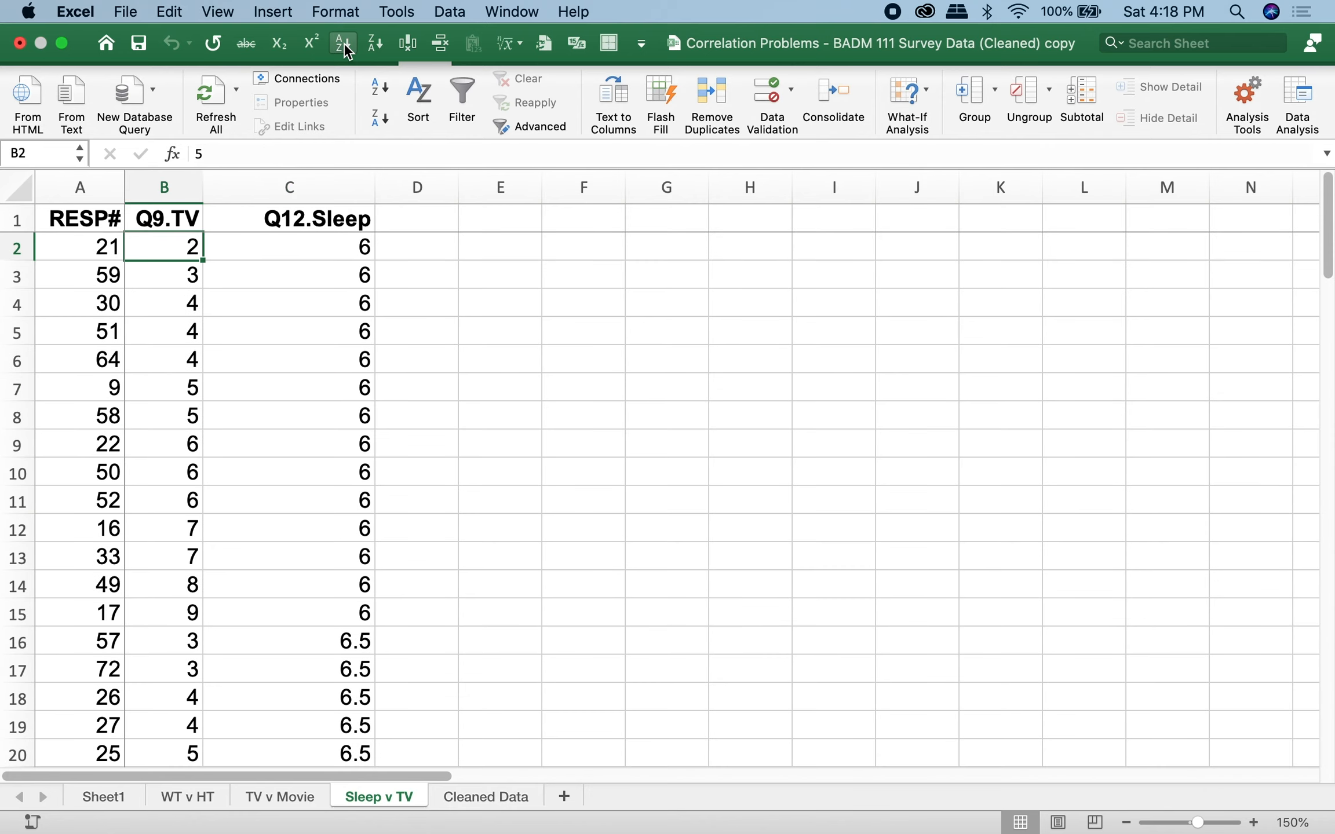
key(shift+Right)
key(shift+Down)
key(shift+Down)
key(shift+Down)
key(shift+Down)
key(shift+Down)
key(shift+Down)
key(shift+Down)
key(shift+Down)
key(shift+Down)
key(shift+Down)
key(shift+Down)
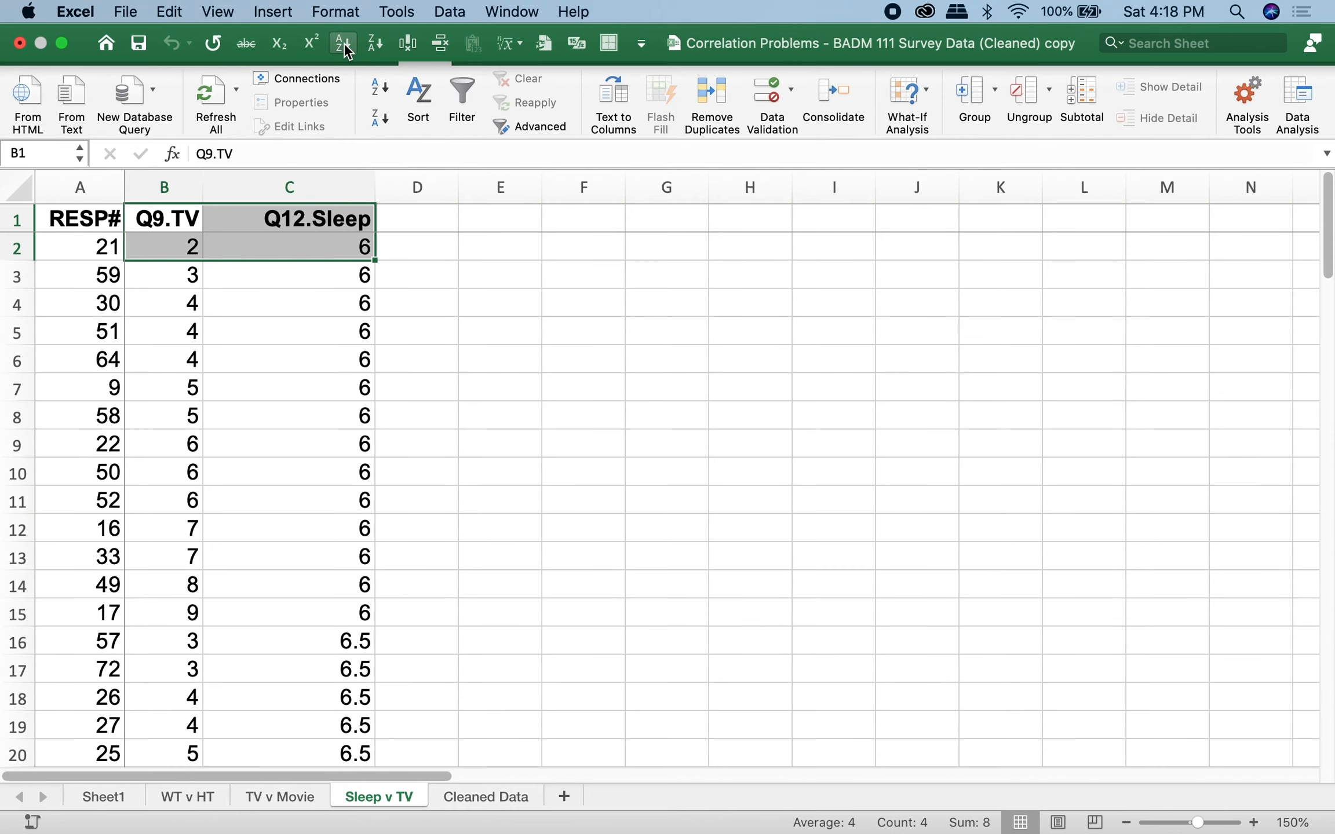
key(shift+Down)
key(shift+Down)
key(shift+Down)
key(shift+Down)
key(shift+Down)
key(shift+Down)
key(shift+Down)
key(shift+Down)
key(shift+Down)
key(shift+Down)
key(shift+Down)
key(shift+Down)
key(shift+Down)
key(shift+Down)
key(shift+Down)
key(shift+Down)
key(shift+Down)
key(shift+Down)
key(shift+Down)
key(shift+Down)
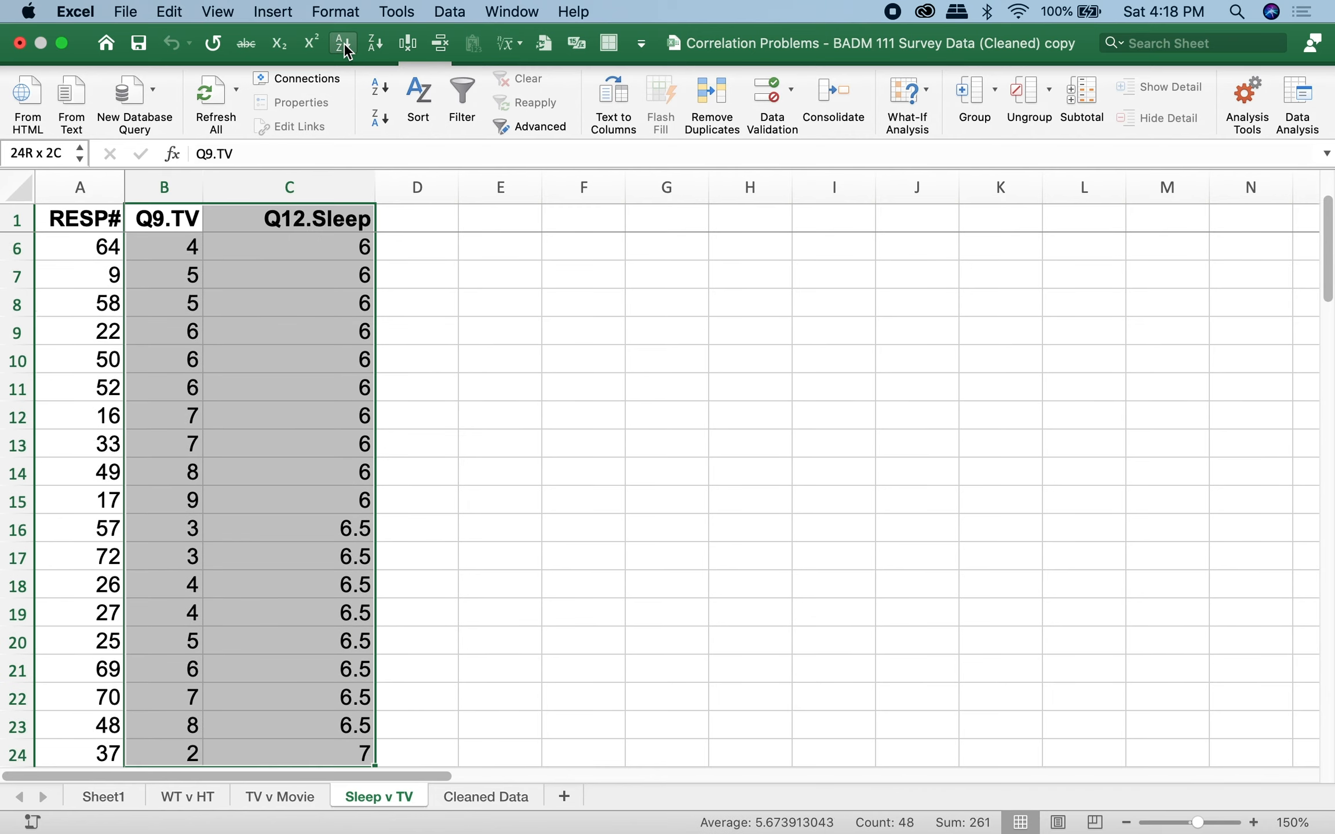
key(shift+Down)
key(shift+Down)
key(shift+Down)
key(shift+Down)
key(shift+Down)
key(shift+Down)
key(shift+Down)
key(shift+Down)
key(shift+Down)
key(shift+Down)
key(shift+Down)
key(shift+Down)
key(shift+Down)
key(shift+Down)
key(shift+Down)
key(shift+Down)
key(shift+Down)
key(shift+Down)
key(shift+Down)
key(shift+Down)
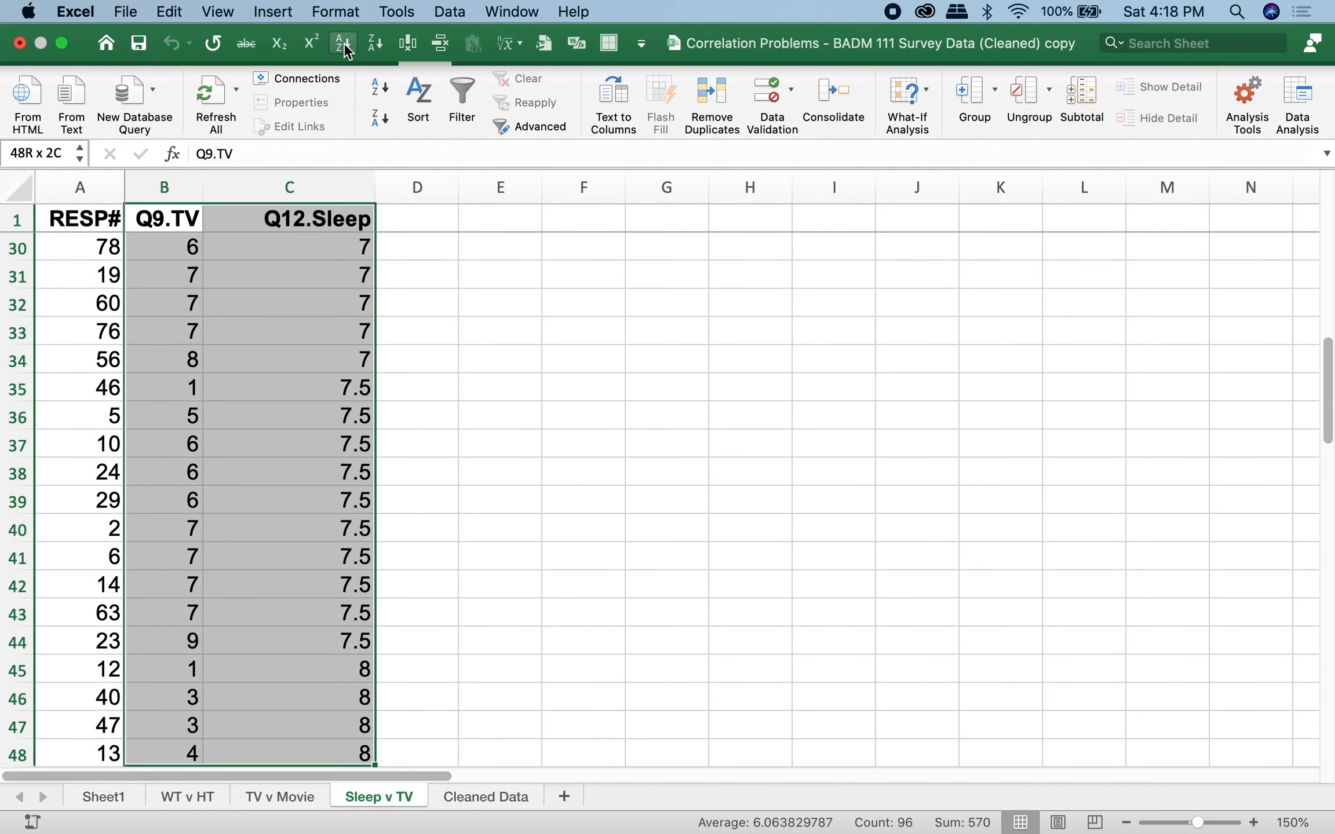
key(shift+Down)
key(shift+Down)
key(shift+Down)
key(shift+Down)
key(shift+Down)
key(shift+Down)
key(shift+Down)
key(shift+Down)
key(shift+Down)
key(shift+Down)
key(shift+Down)
key(shift+Down)
key(shift+Down)
key(shift+Down)
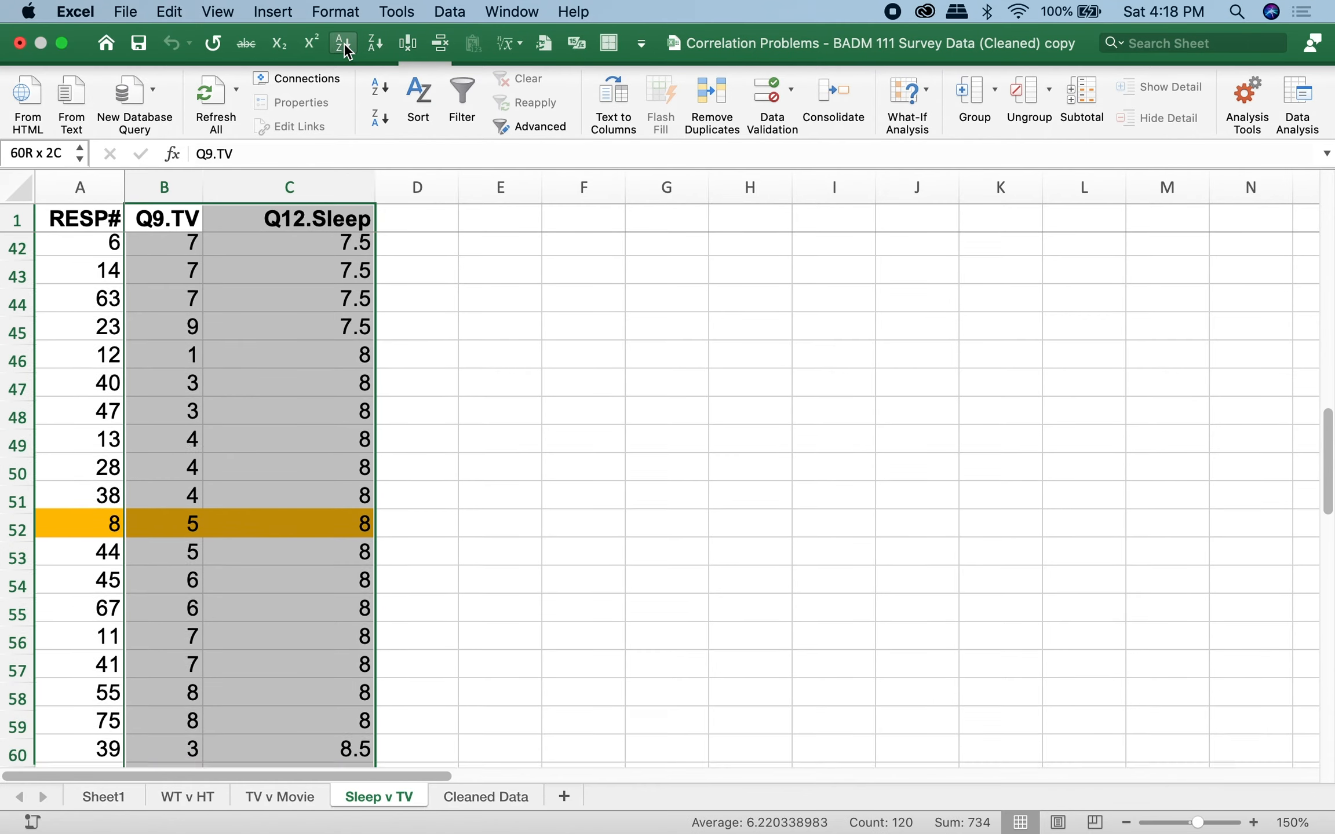
key(shift+Down)
key(shift+Down)
key(shift+Down)
key(shift+Down)
key(shift+Down)
key(shift+Down)
key(shift+Down)
key(shift+Down)
key(shift+Down)
key(shift+Up)
key(shift+Up)
key(shift+Up)
key(shift+Up)
key(shift+Up)
key(shift+Up)
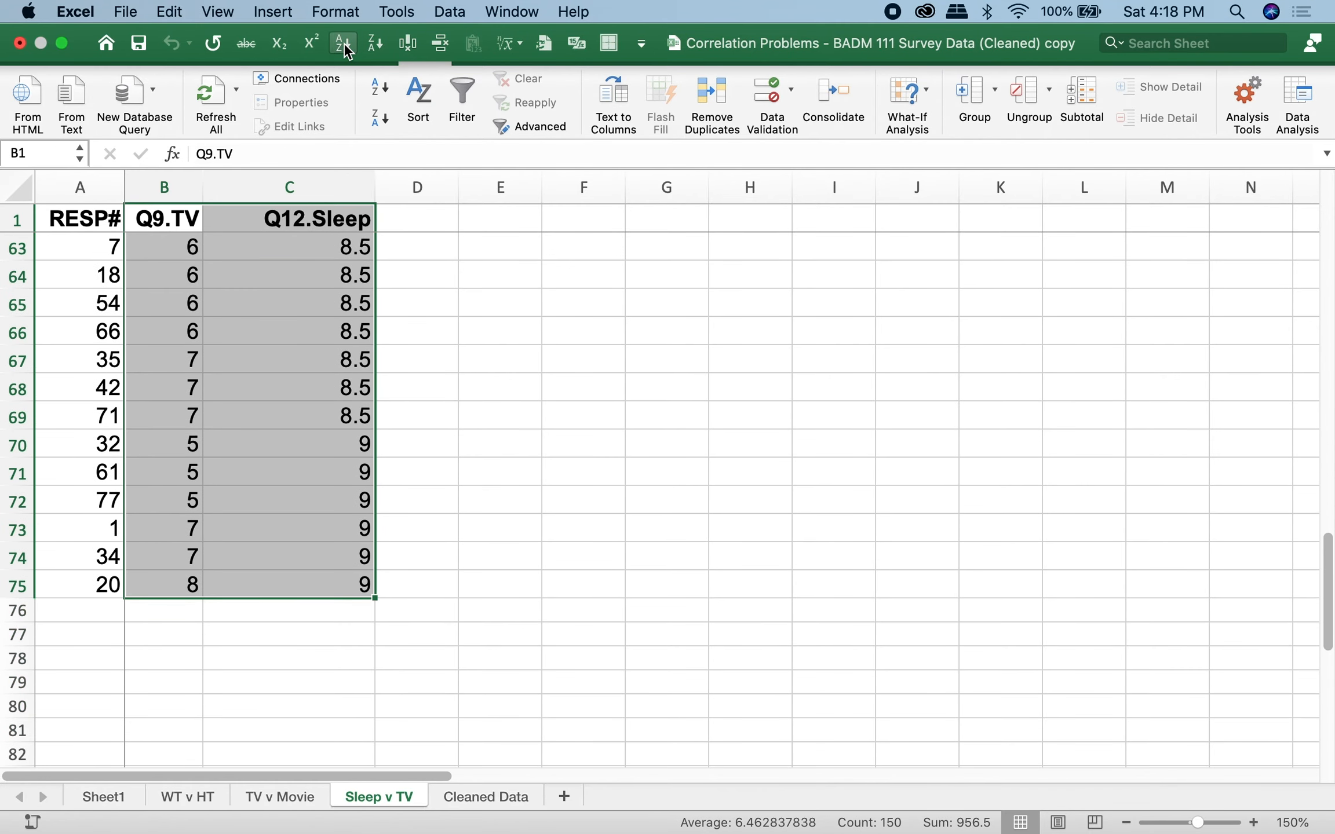
key(super+c)
Step: Switch to the CORRELATION and SLR template workbook and paste the copied data as values, starting at the orange X title cell
key(ctrl+Right)
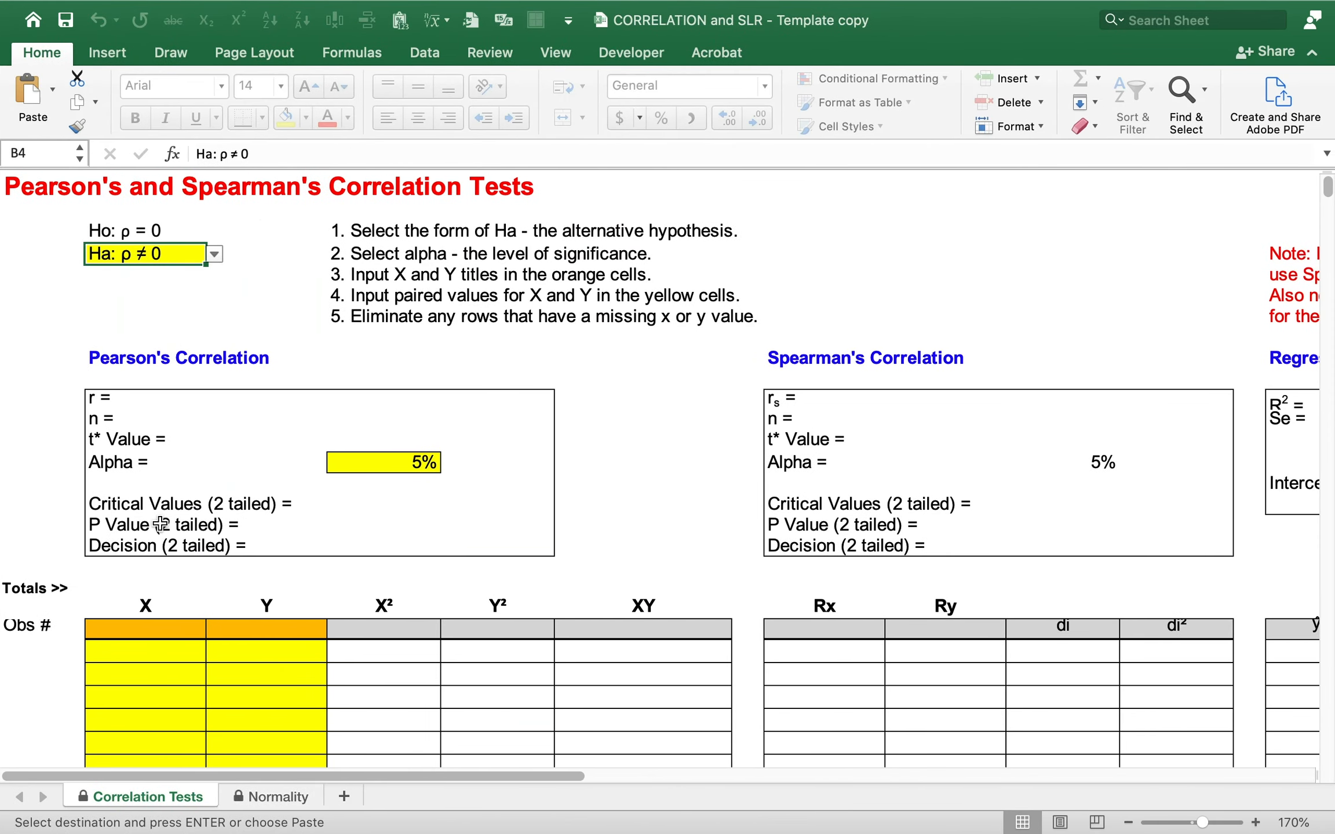
click(150, 625)
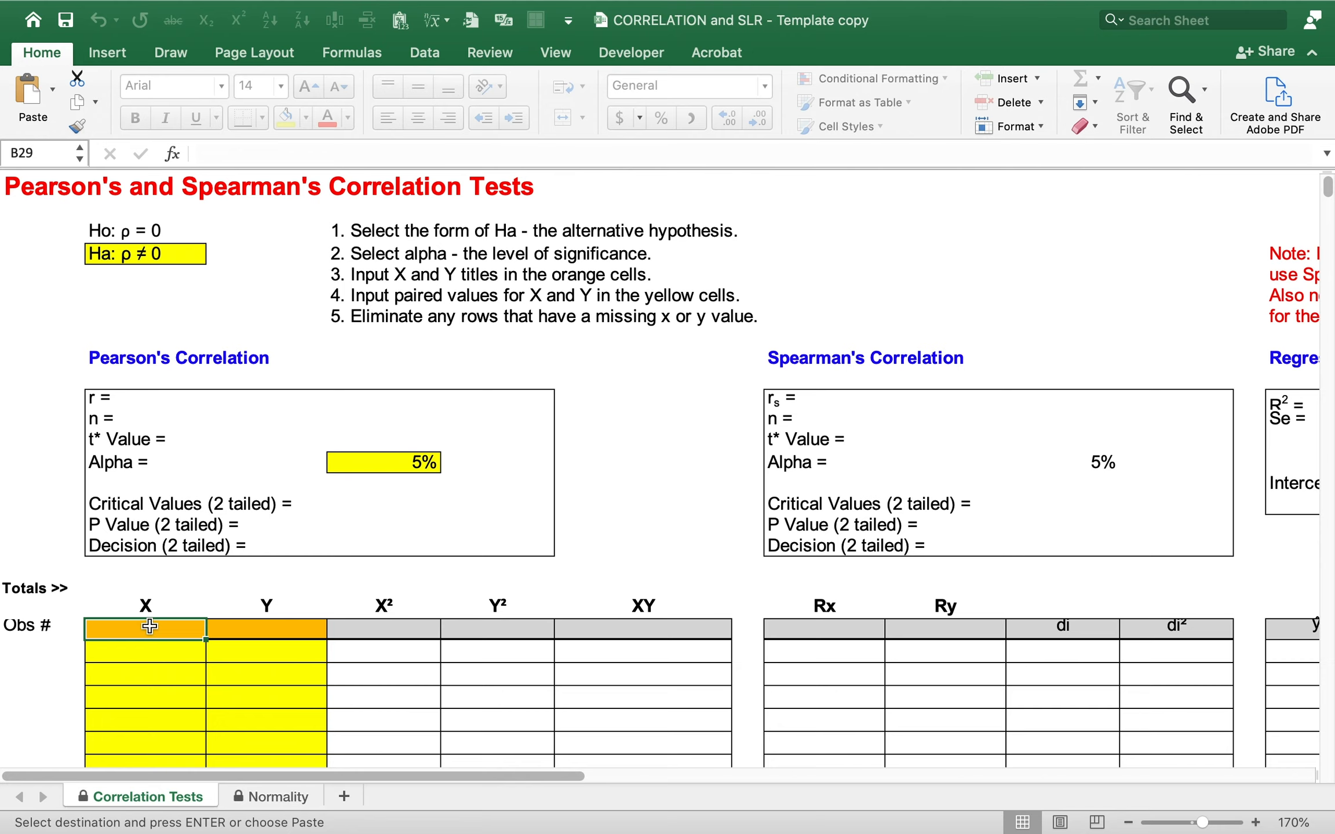
right_click(150, 626)
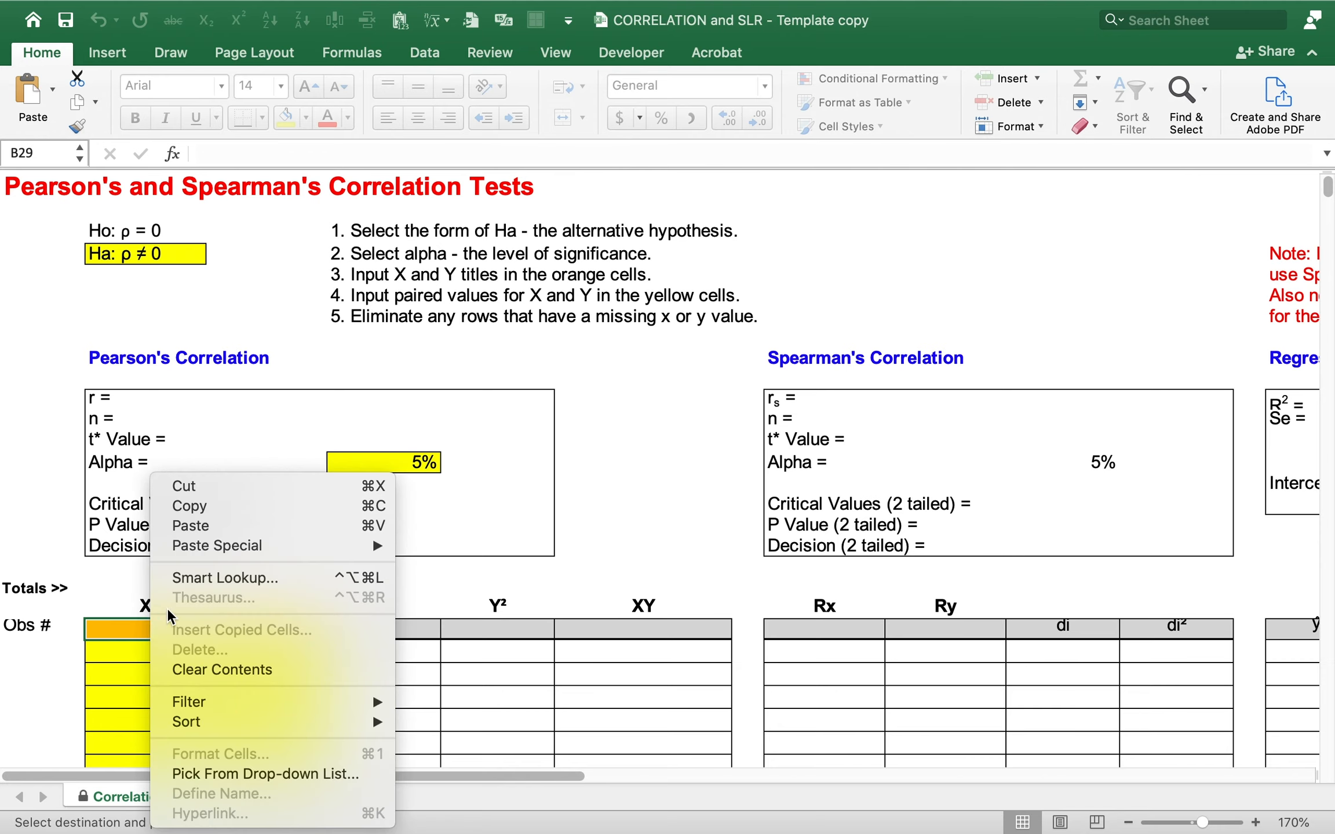
mouse_move(211, 548)
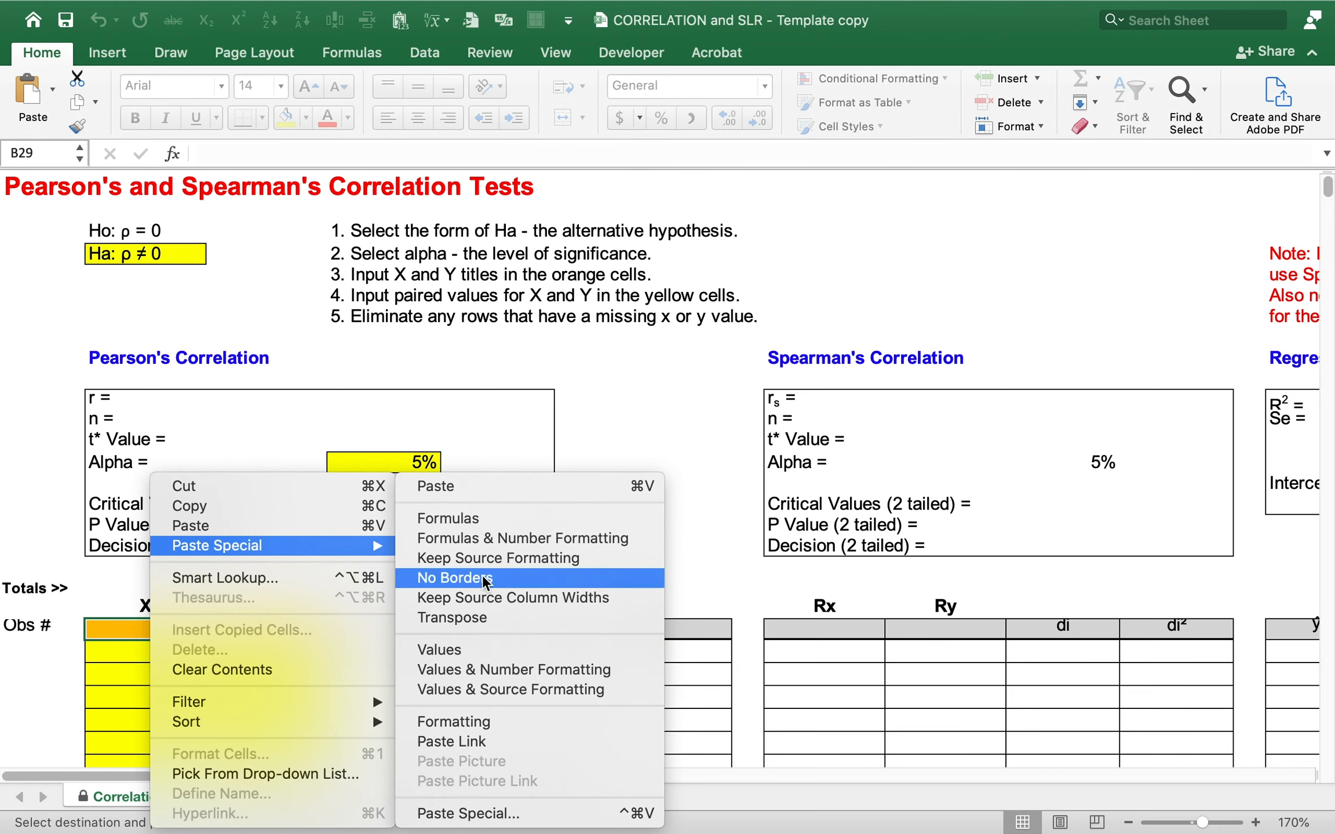
click(468, 649)
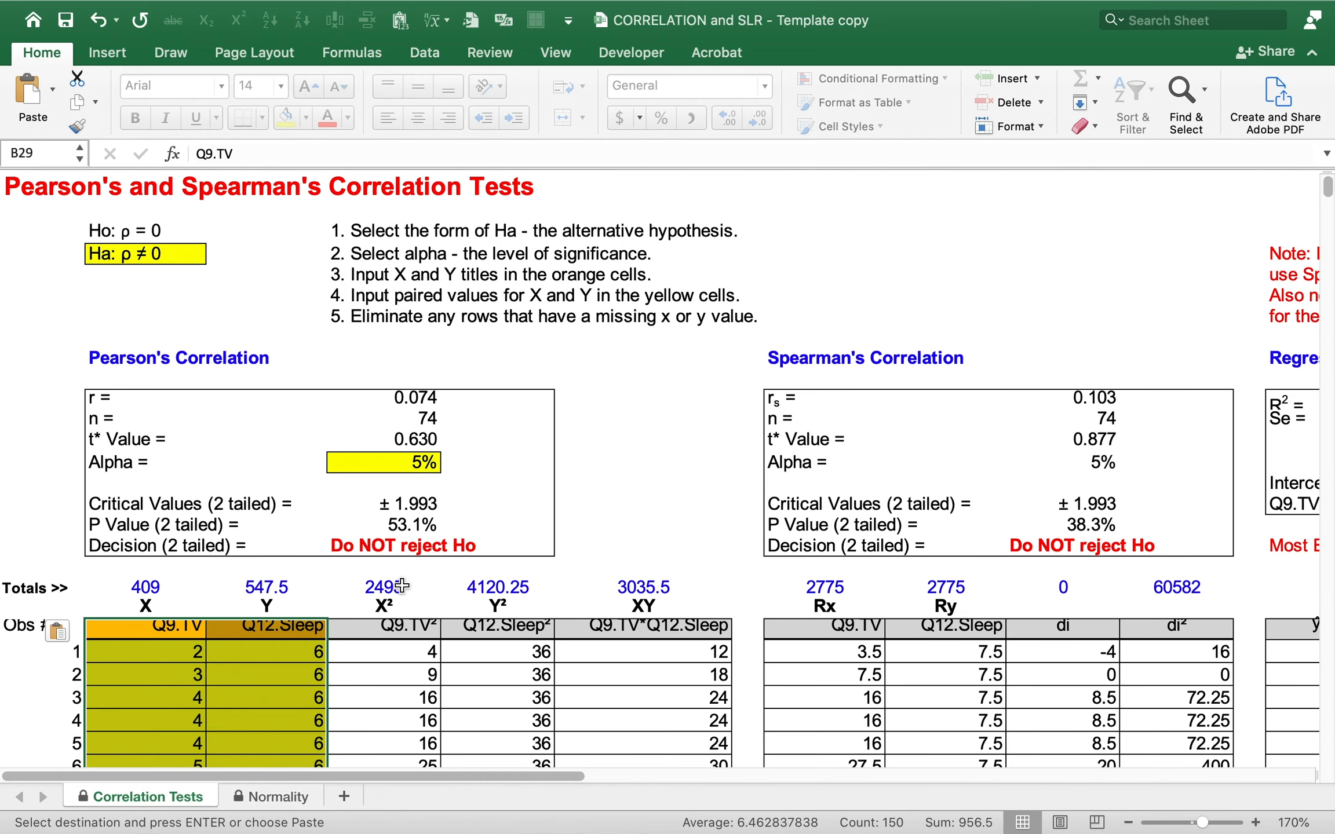
Step: Examine the two-tailed Pearson decision, the null and alternative hypotheses, and the Spearman decision for TV versus sleep
click(379, 550)
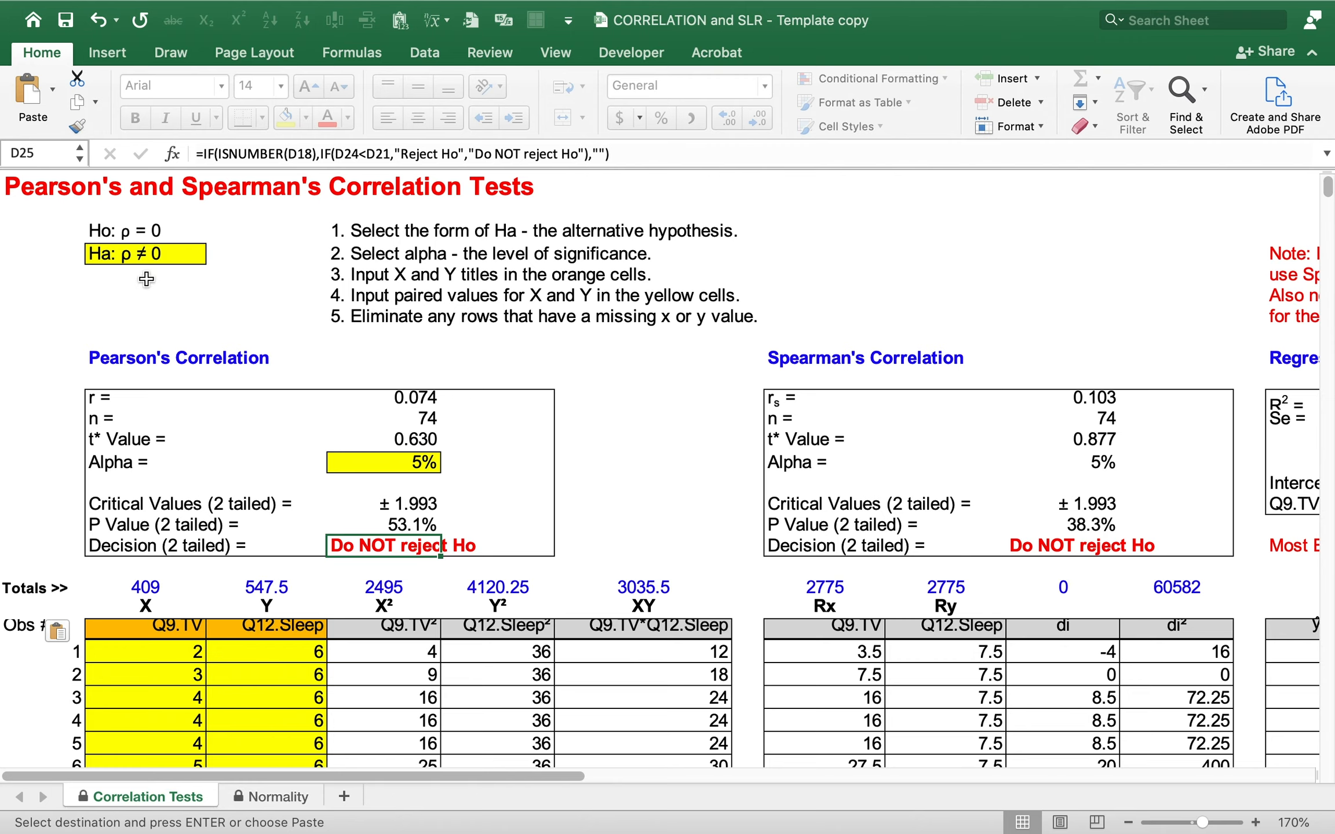
click(176, 254)
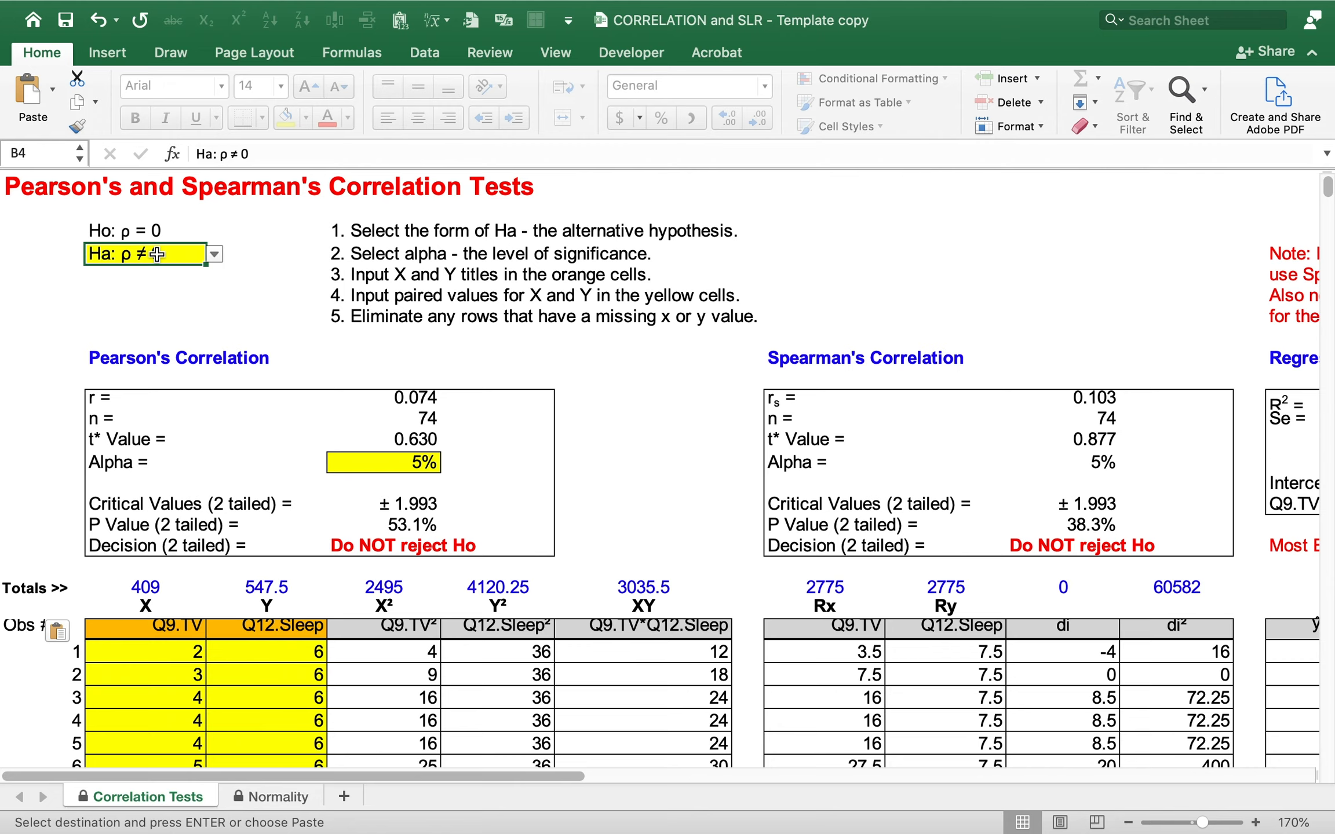
click(155, 232)
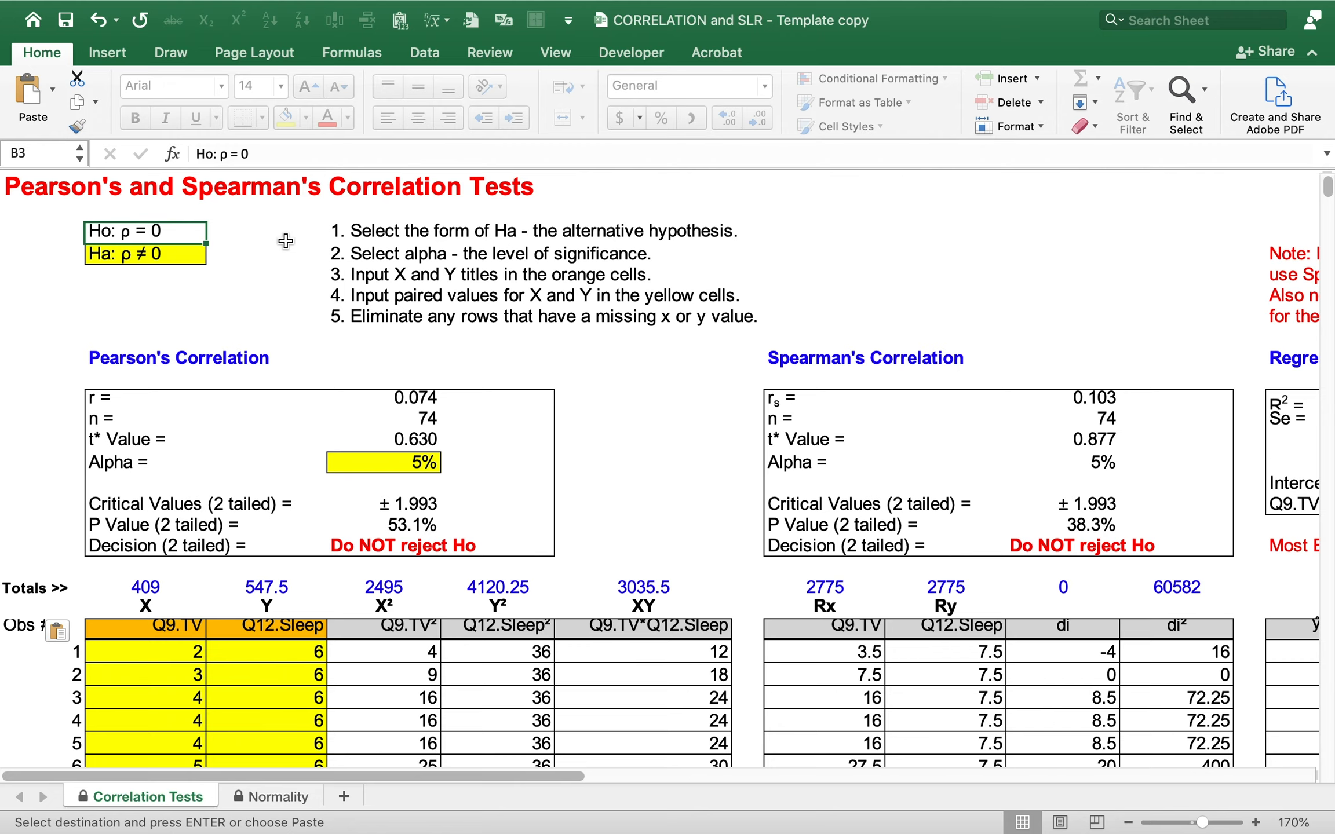
click(201, 255)
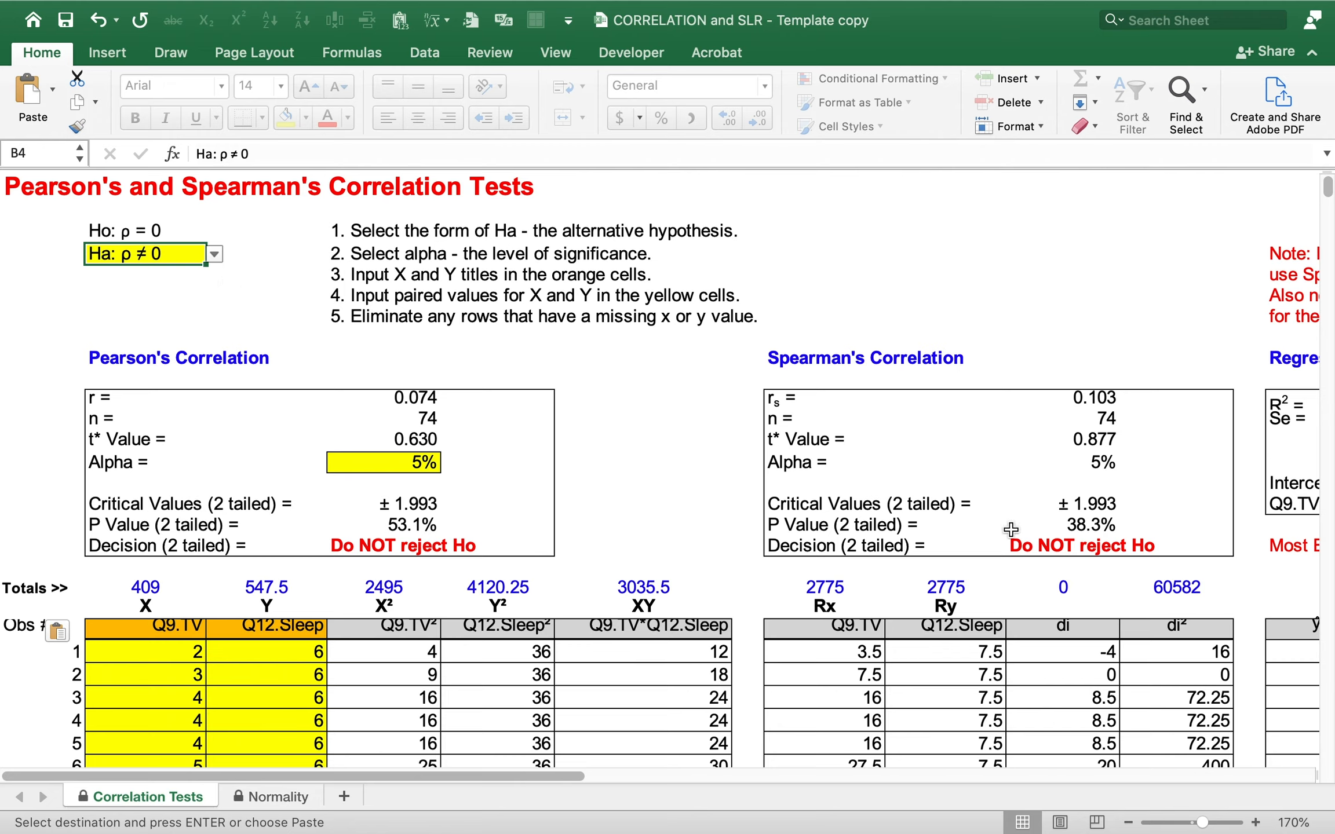
click(1058, 547)
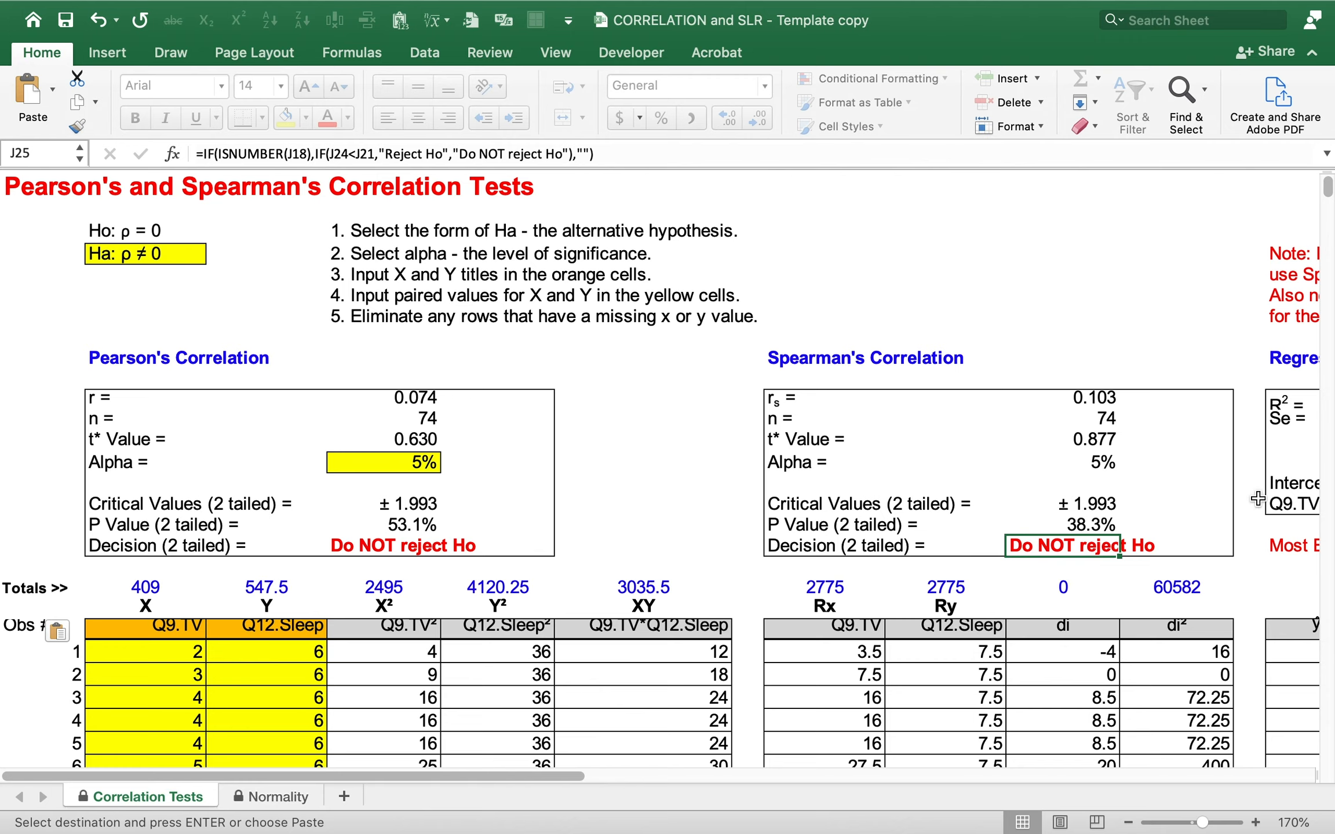
Step: Review the whole Spearman's Correlation results block, from its heading to the decision row, and clear the selection
click(791, 356)
key(shift+Right)
key(shift+Right)
key(shift+Right)
key(shift+Down)
key(shift+Down)
key(shift+Down)
key(shift+Down)
key(shift+Down)
key(shift+Down)
key(shift+Down)
key(shift+Down)
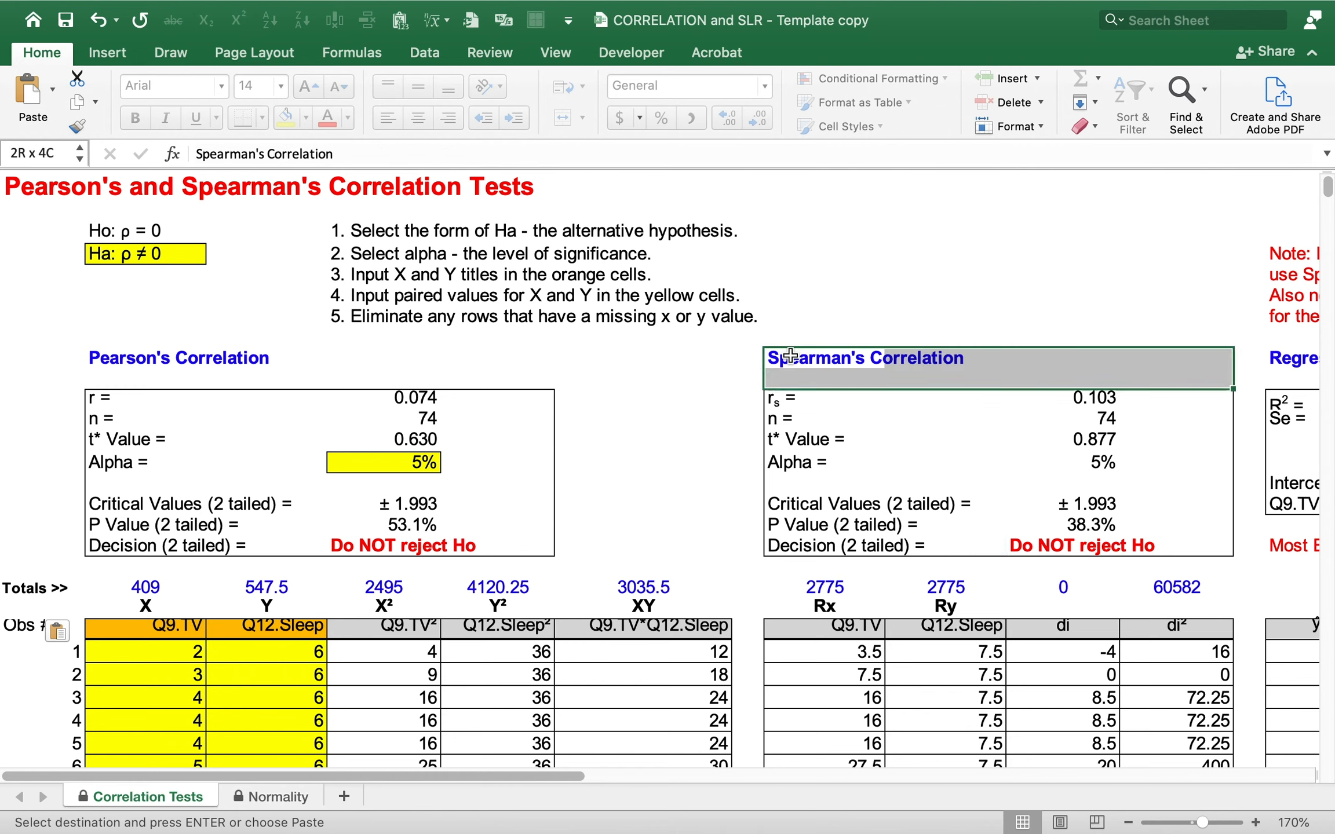
key(shift+Down)
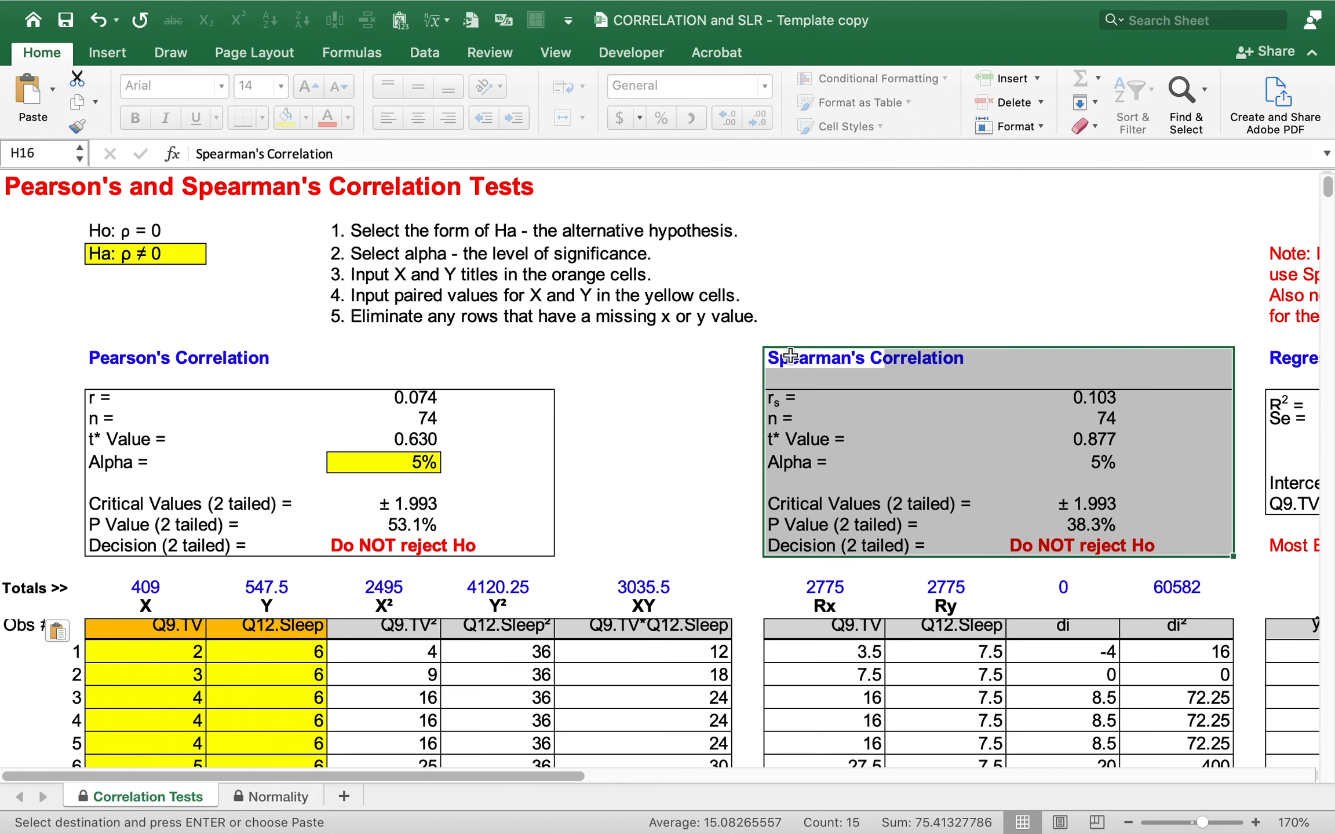
key(Up)
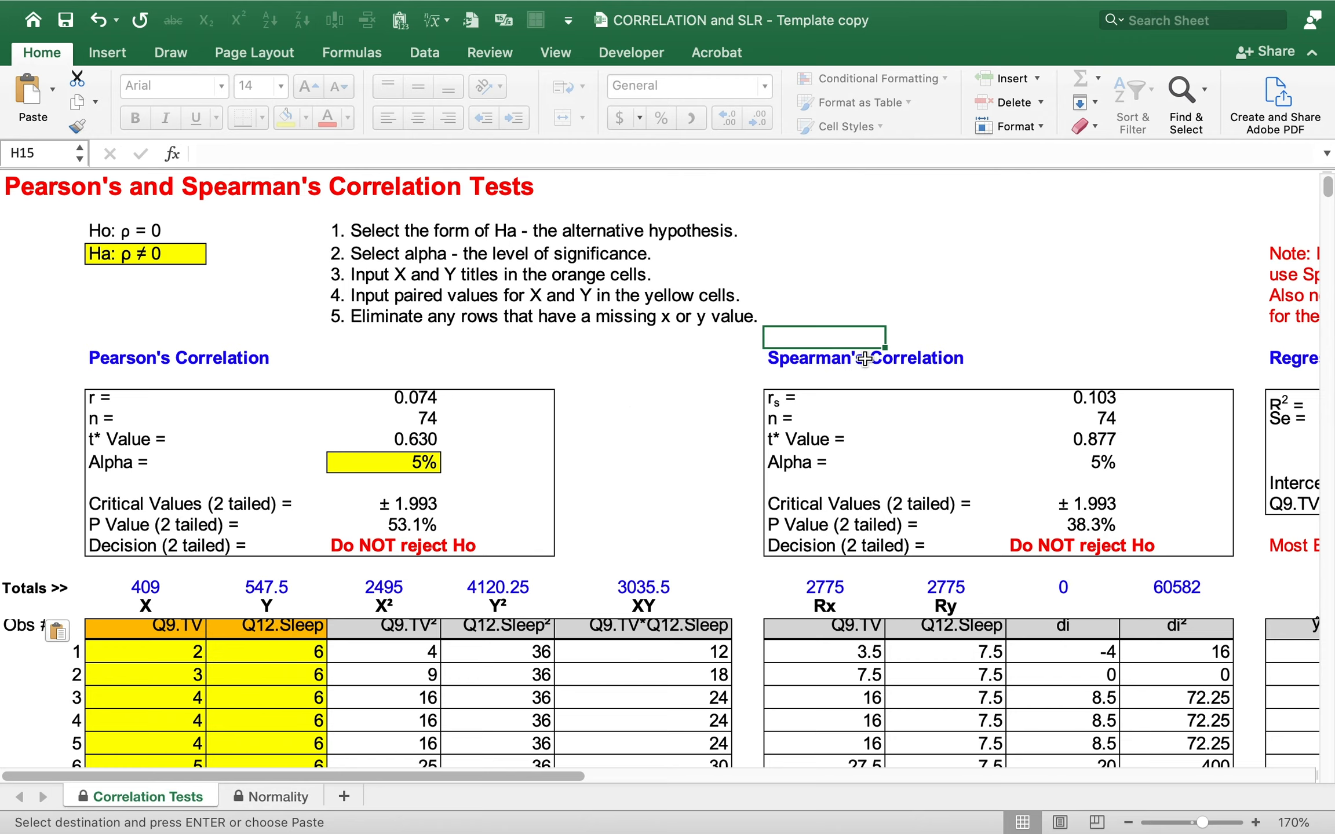
drag(814, 359, 1150, 545)
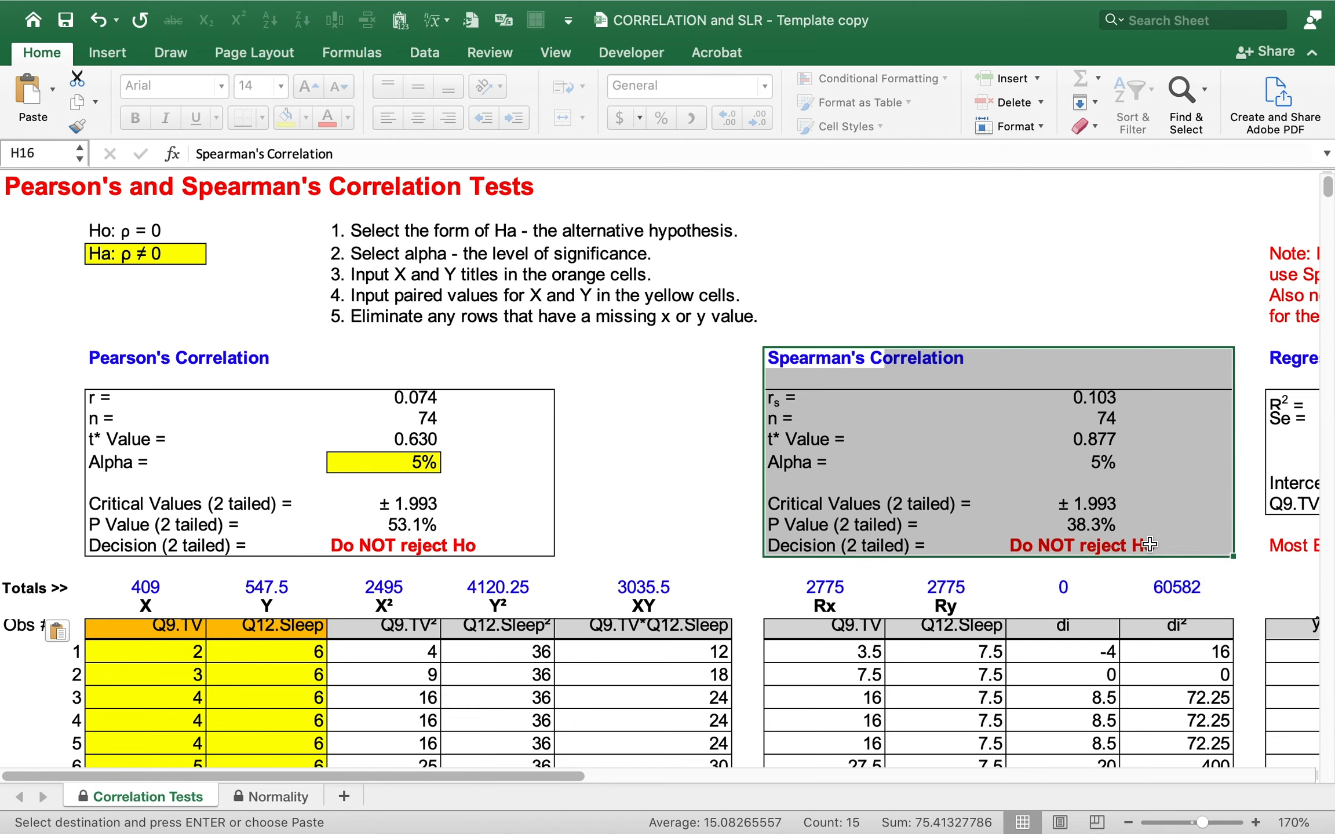
click(878, 329)
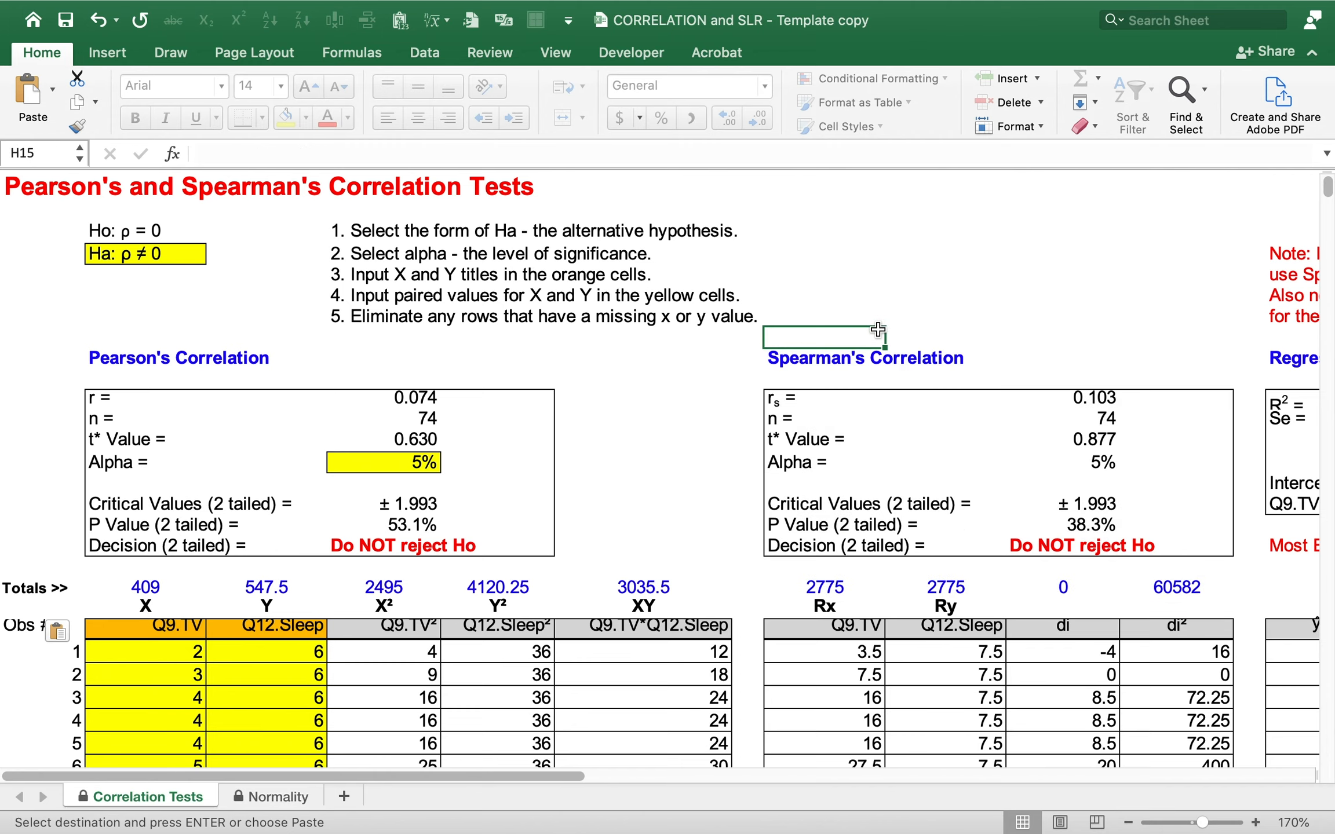